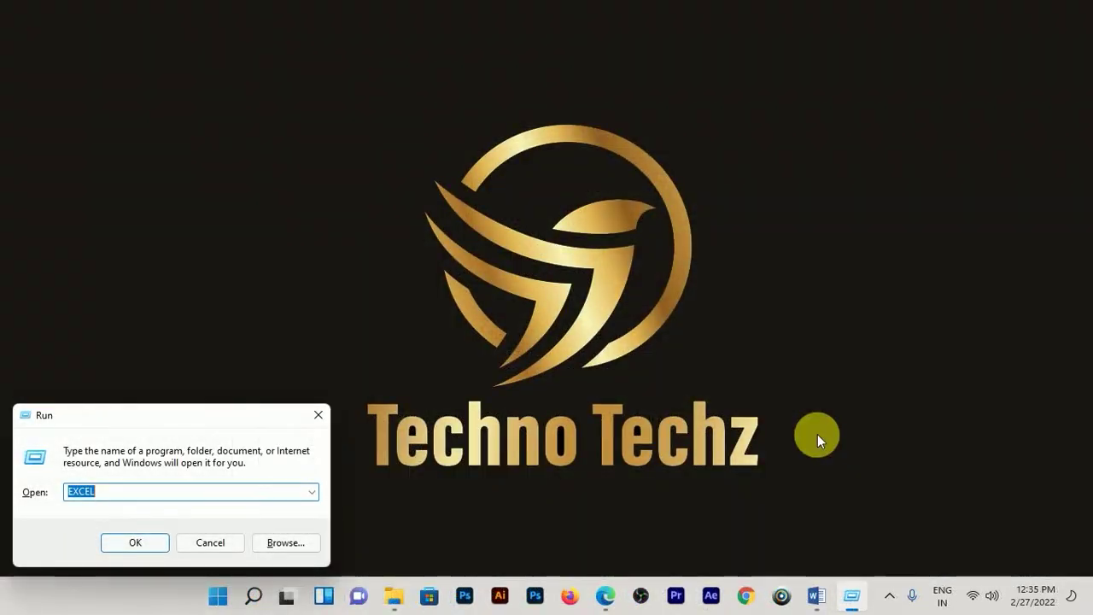
Launch Word with the run command "winword", maximize its window and create a blank document.
type("winwo")
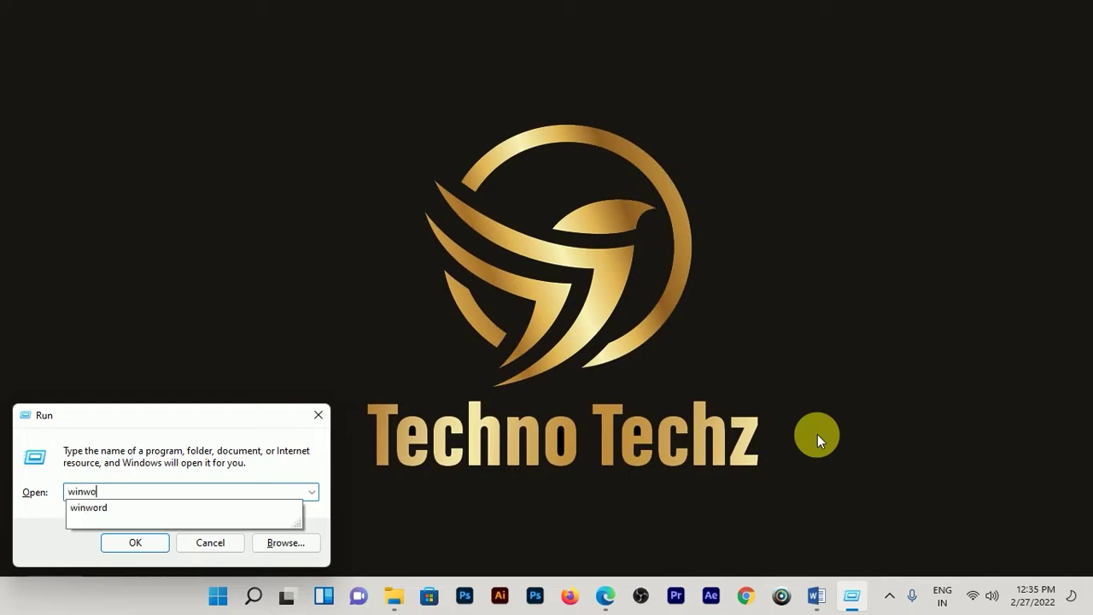
type("rd")
key("Return")
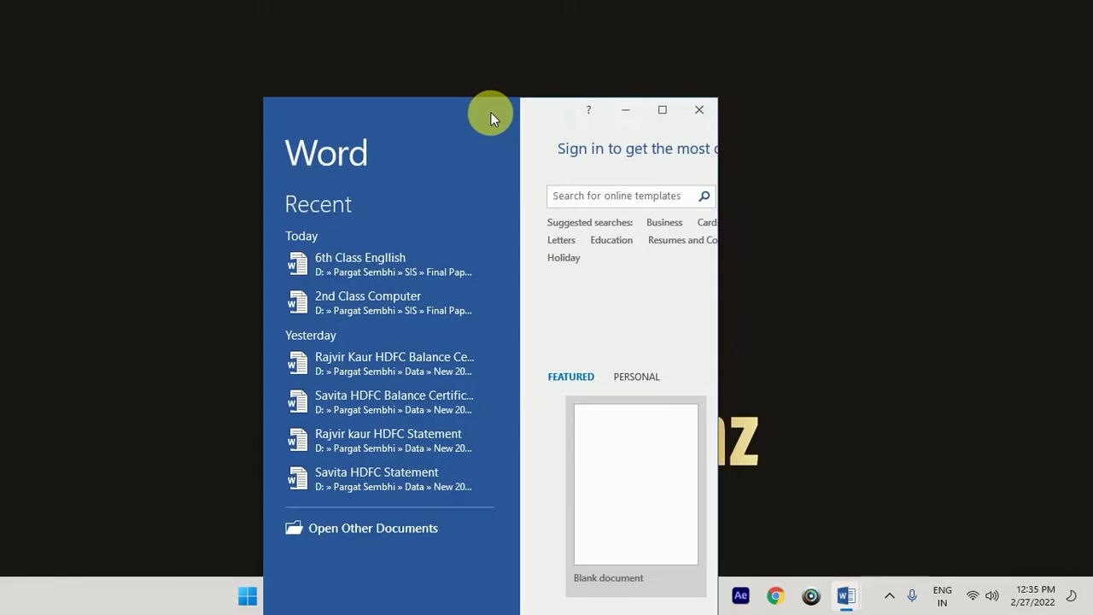
double_click(490, 112)
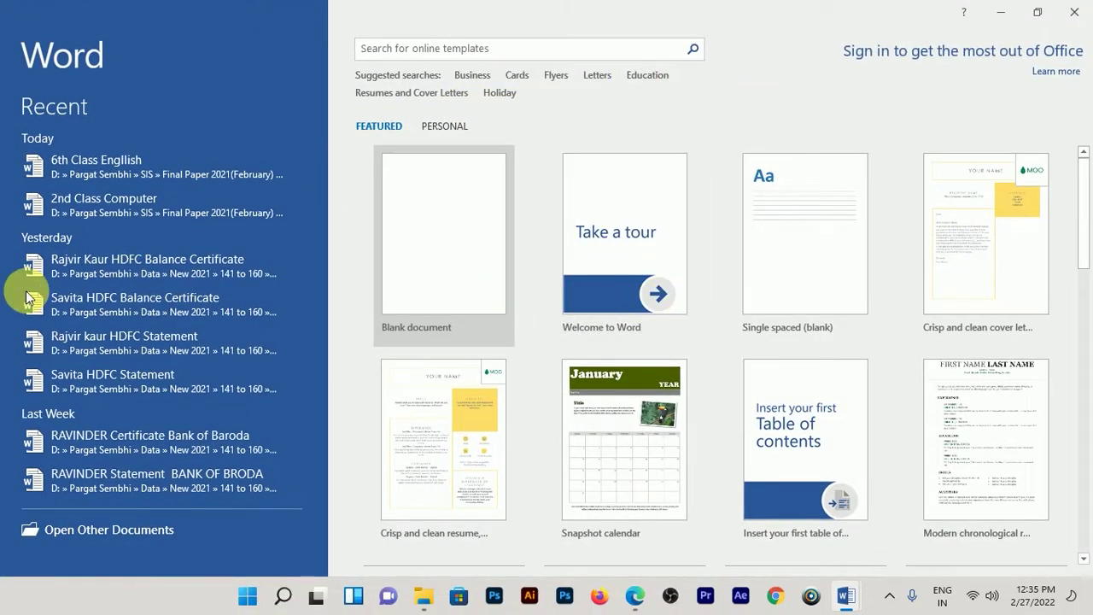
left_click(453, 291)
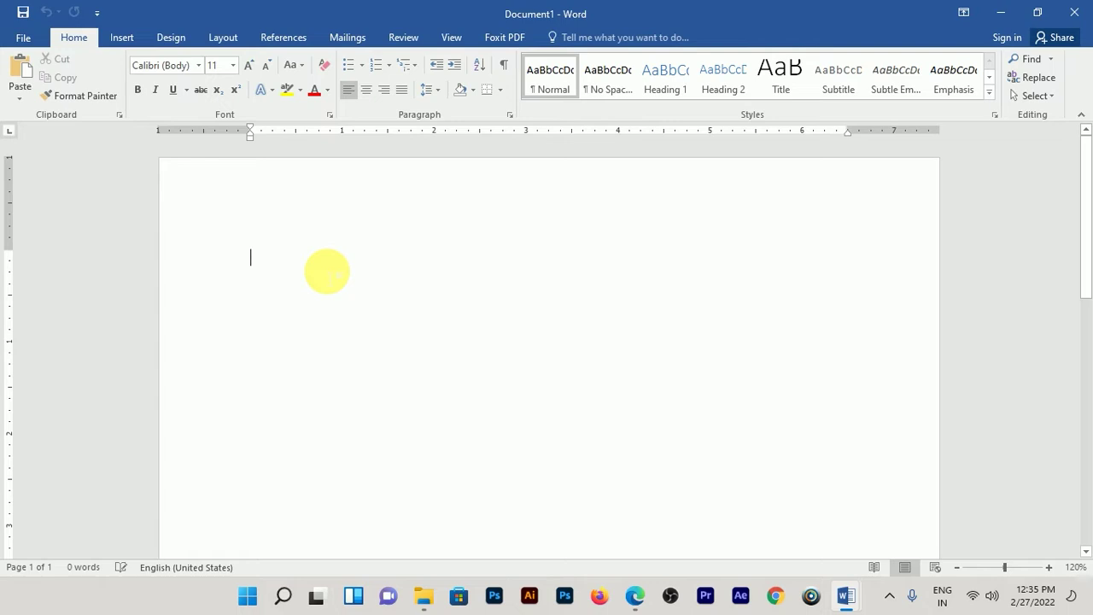
Hide the document rulers and show them again.
scroll(420, 276, "down", 3)
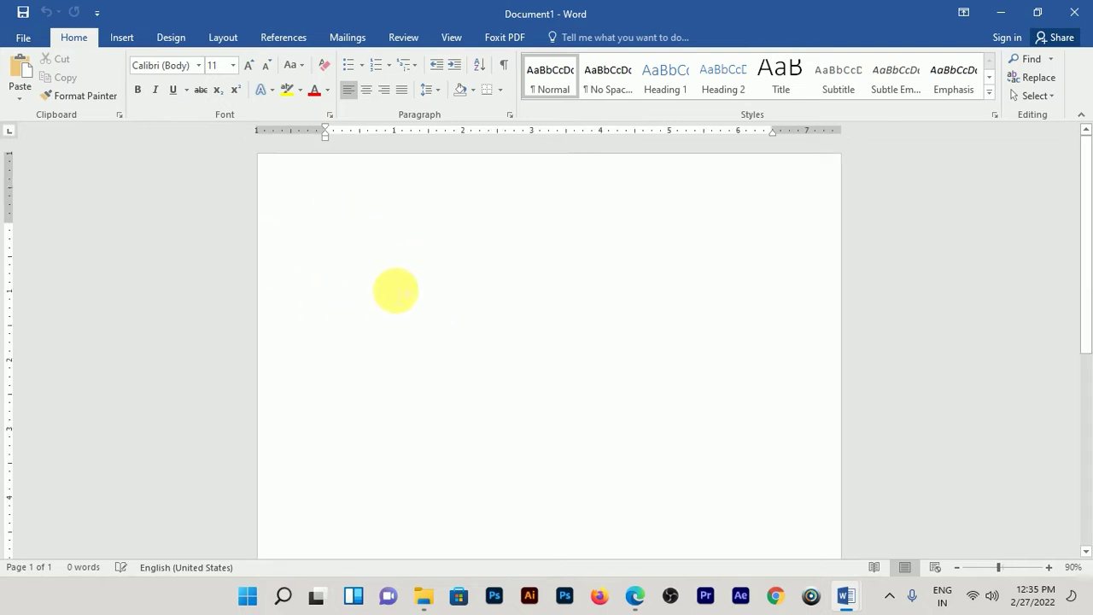
scroll(396, 291, "down", 3)
scroll(395, 290, "up", 5)
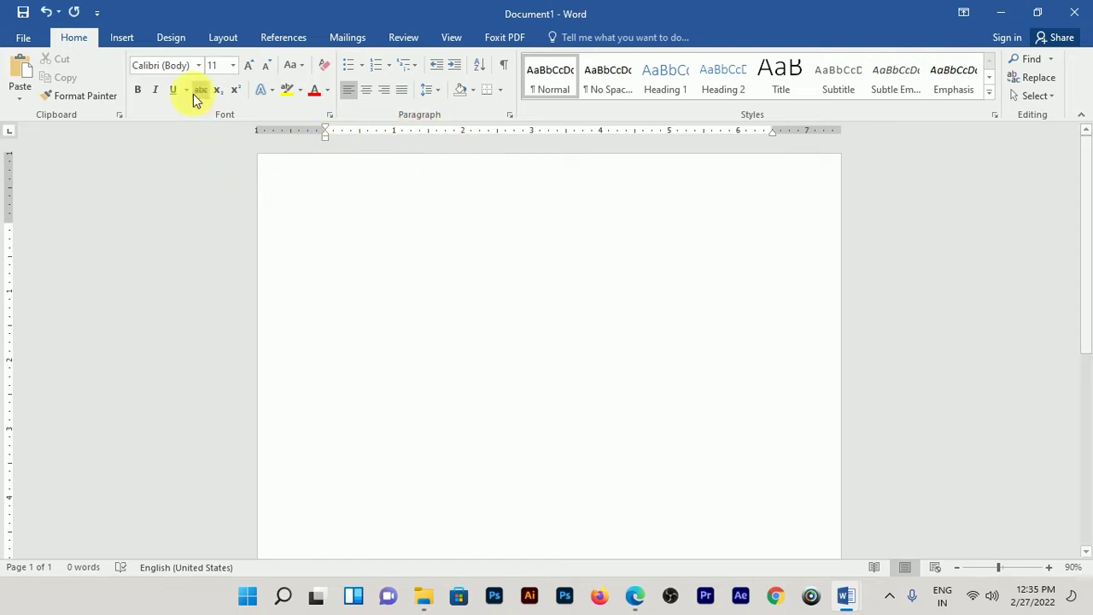
left_click(448, 35)
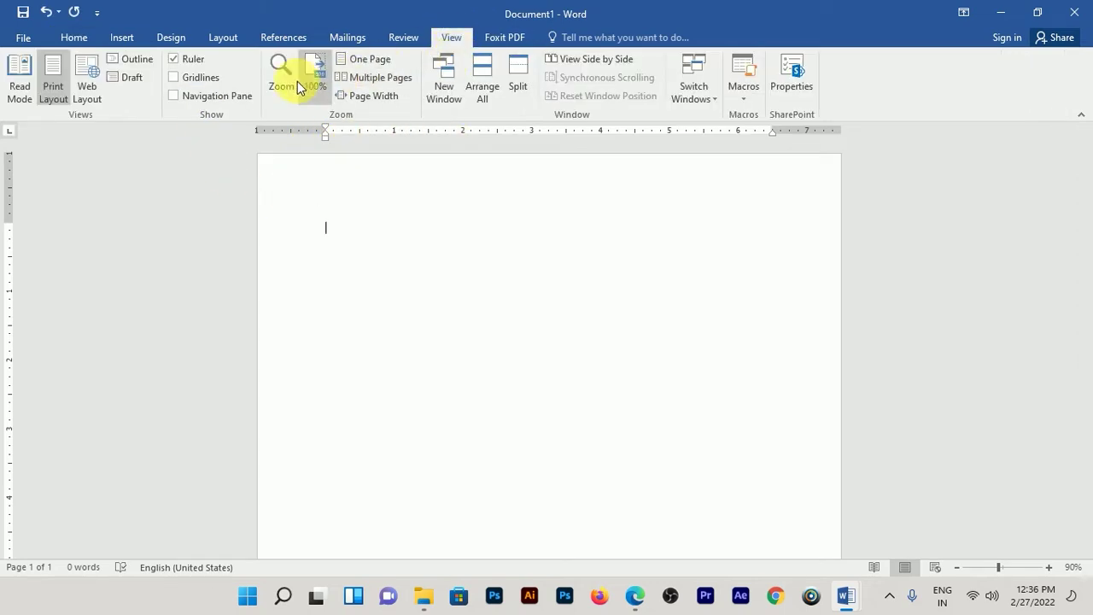
left_click(188, 66)
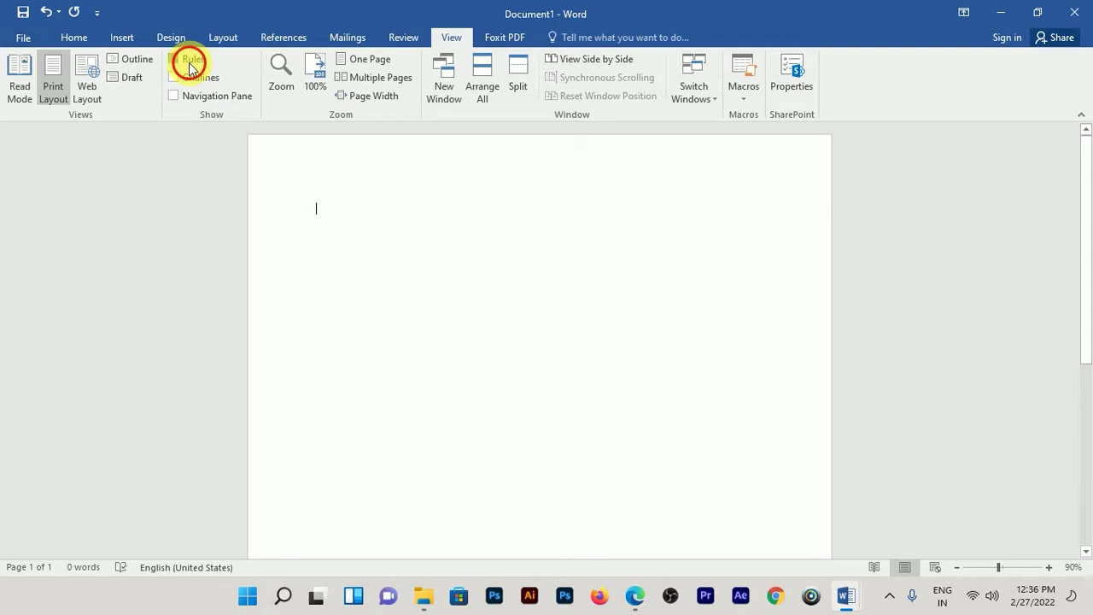
left_click(190, 67)
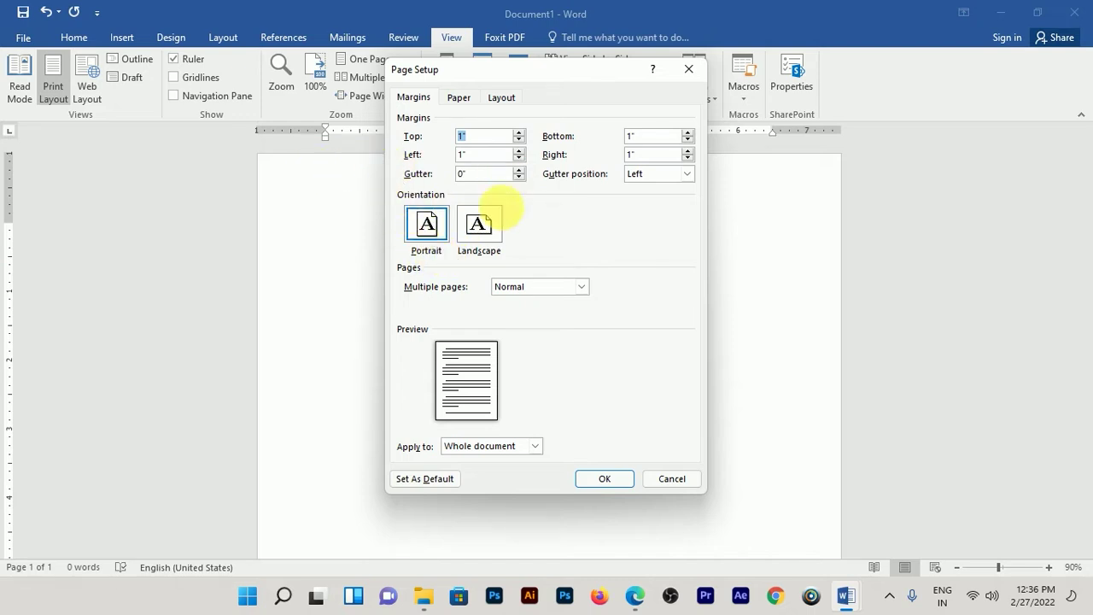
Compare Landscape and Portrait orientation in the Page Setup preview, finishing with Portrait selected.
left_click(480, 242)
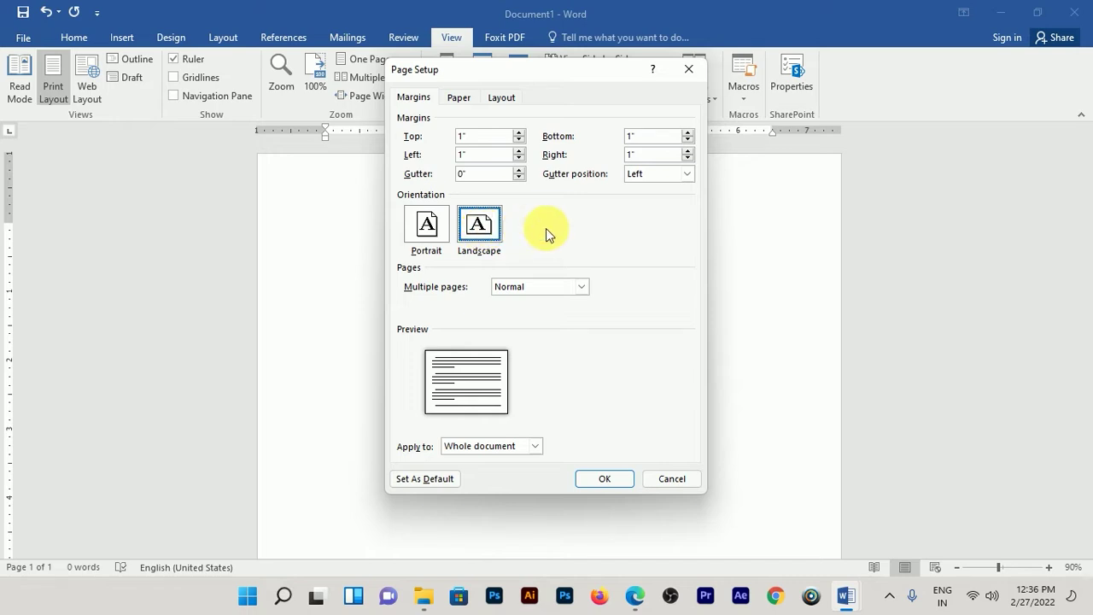
left_click(428, 224)
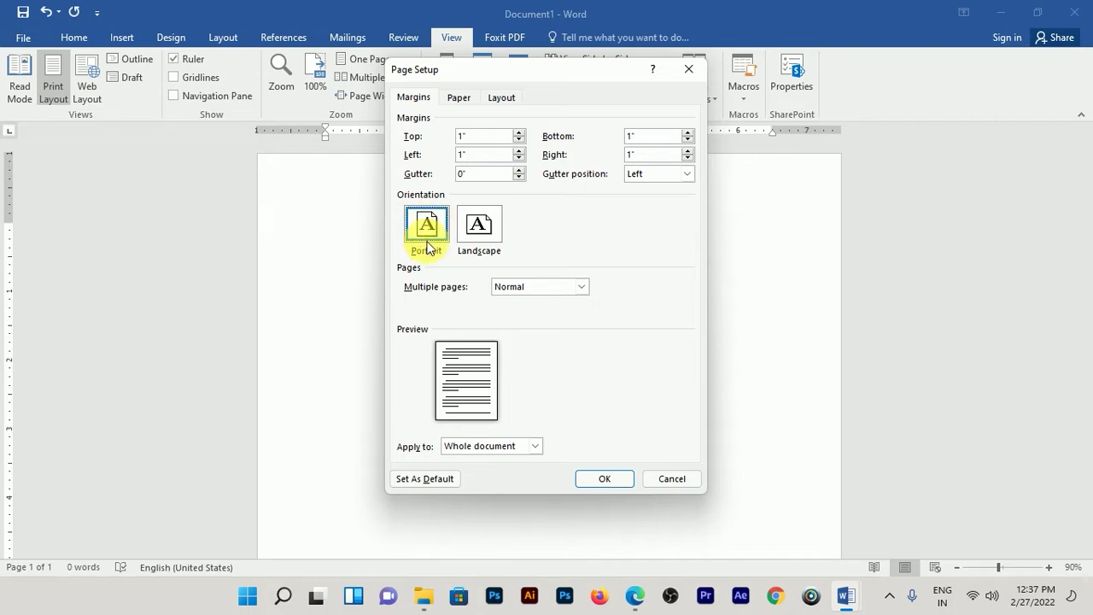
left_click(498, 248)
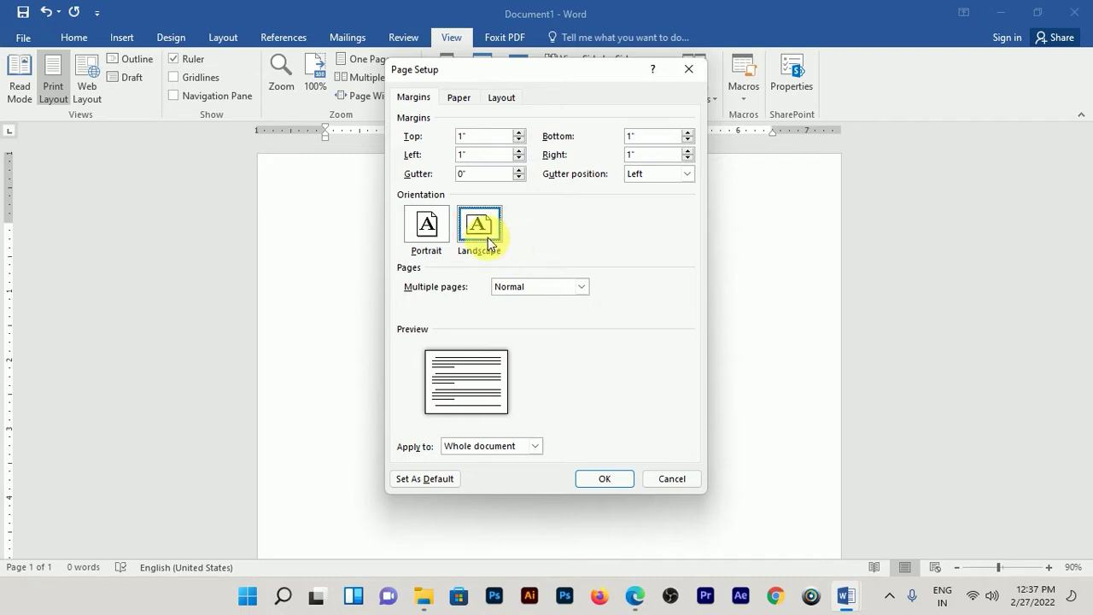
left_click(419, 228)
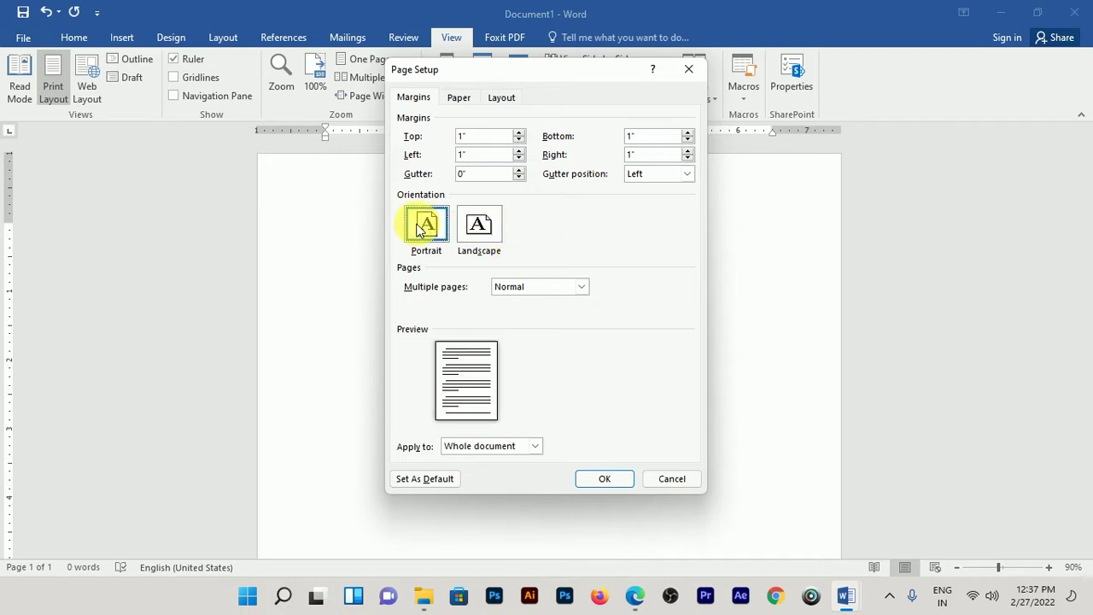
left_click(485, 228)
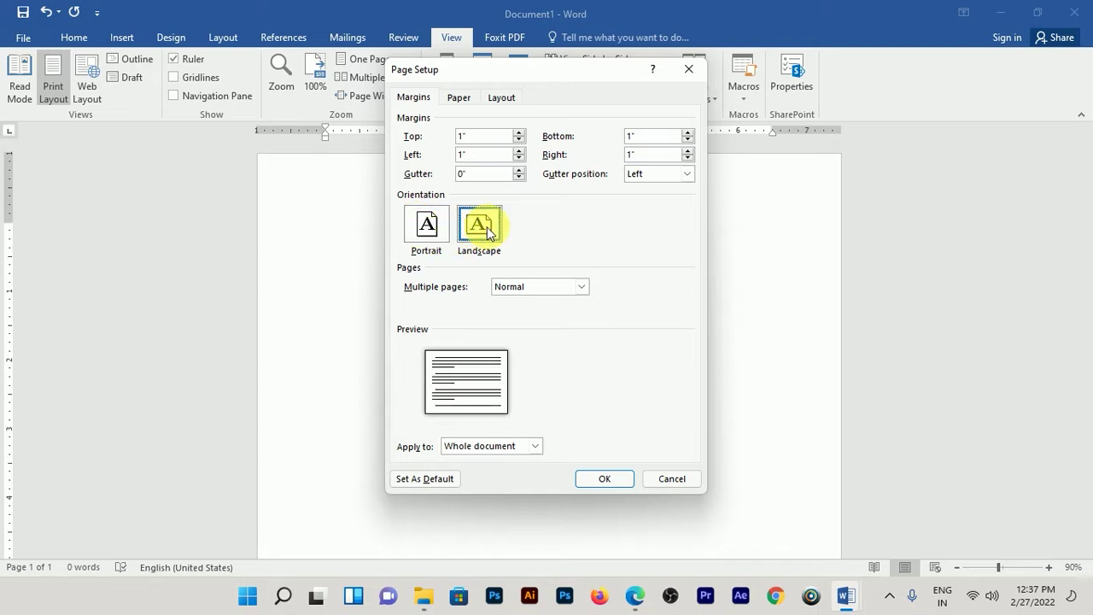
left_click(434, 227)
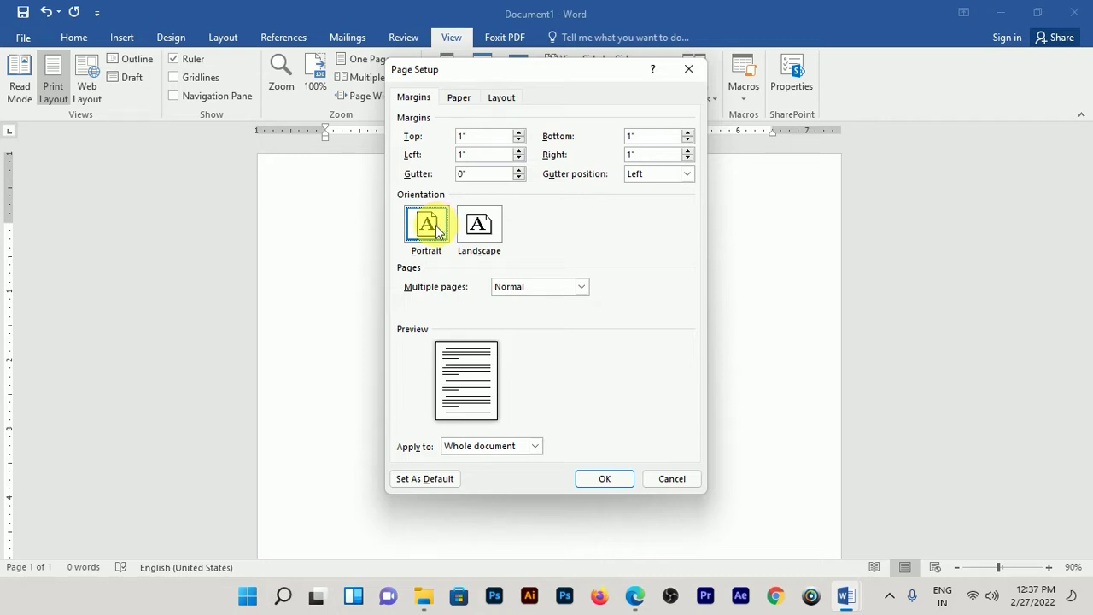
left_click(473, 232)
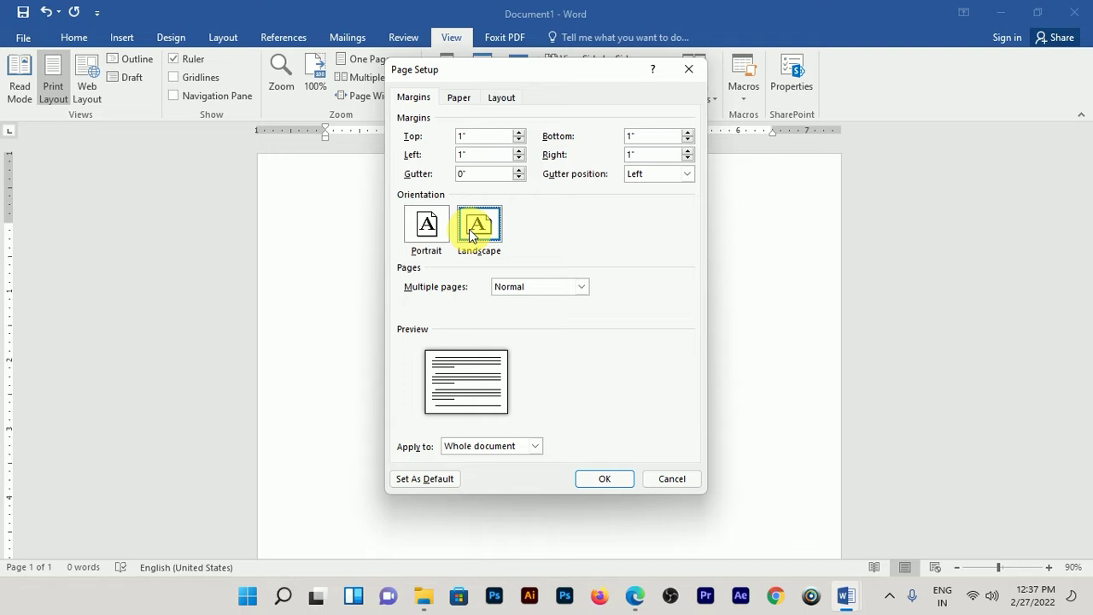
left_click(429, 229)
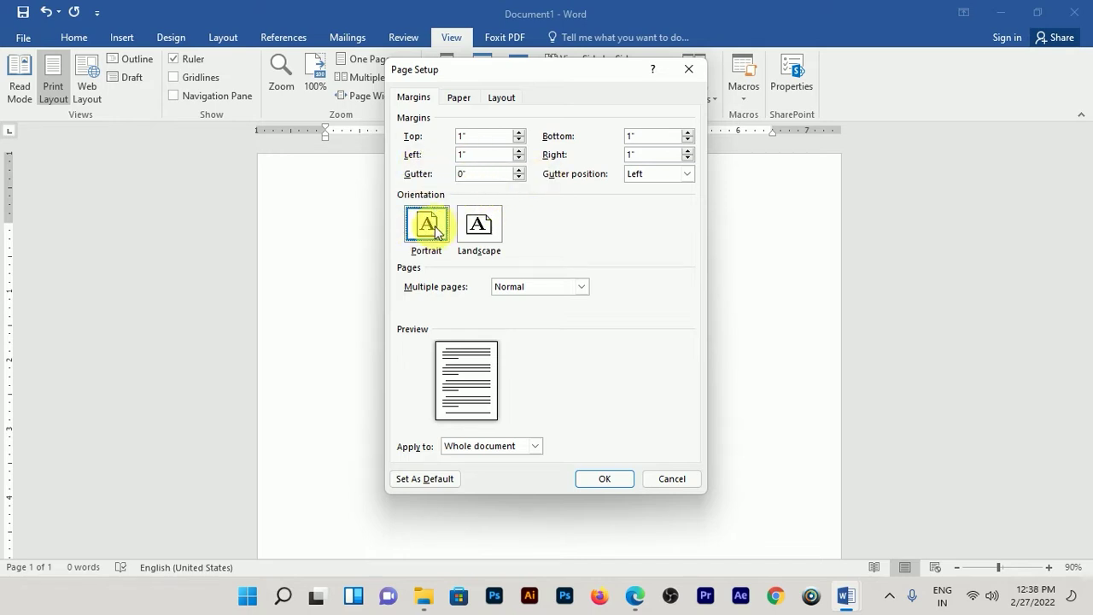
Set the paper size to A4 in the page setup.
left_click(457, 97)
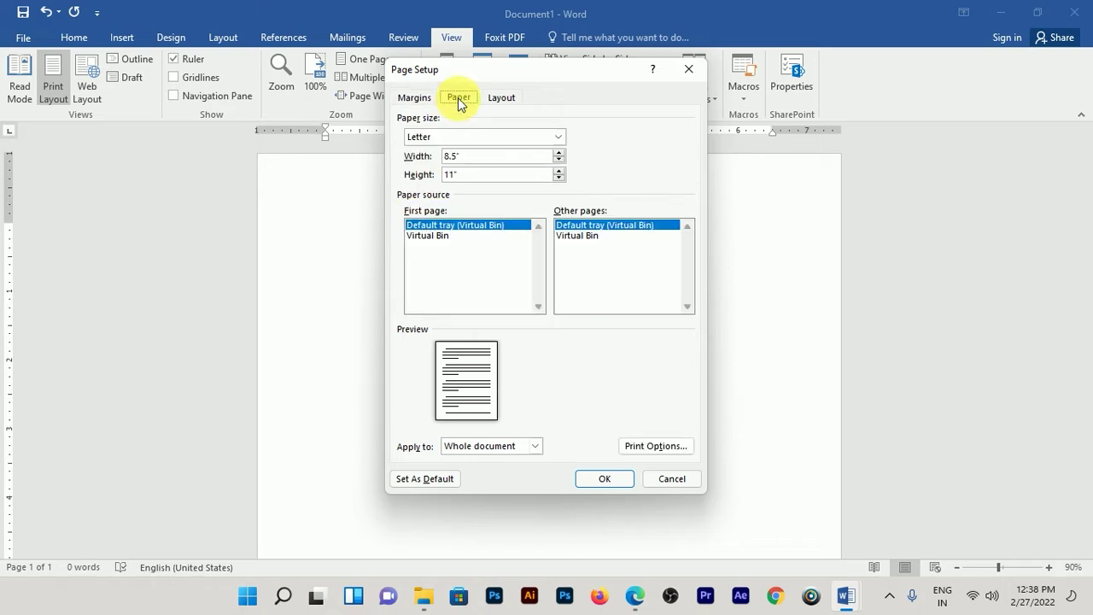
left_click(456, 140)
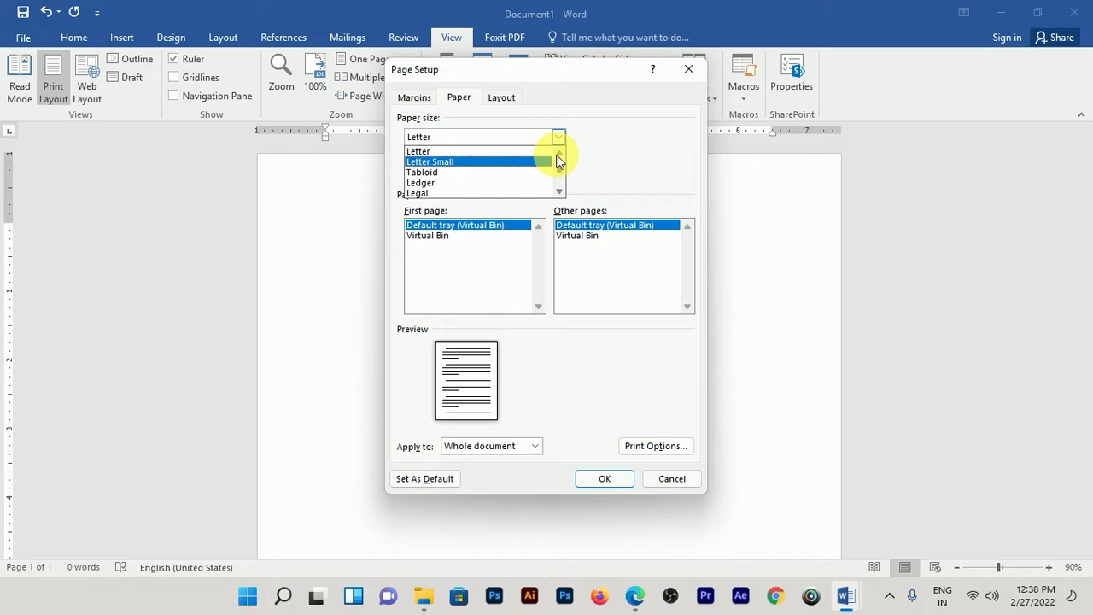
mouse_move(561, 166)
left_mouse_down()
mouse_move(560, 188)
mouse_move(556, 154)
mouse_move(559, 196)
mouse_move(558, 154)
left_mouse_up()
scroll(471, 166, "down", 1)
scroll(460, 163, "down", 3)
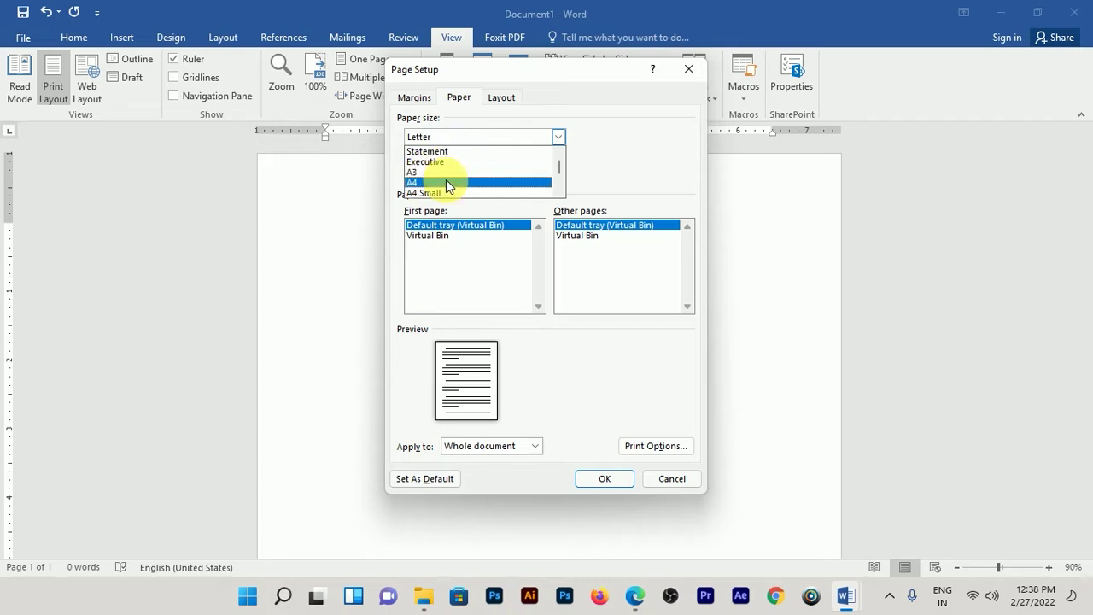
left_click(429, 182)
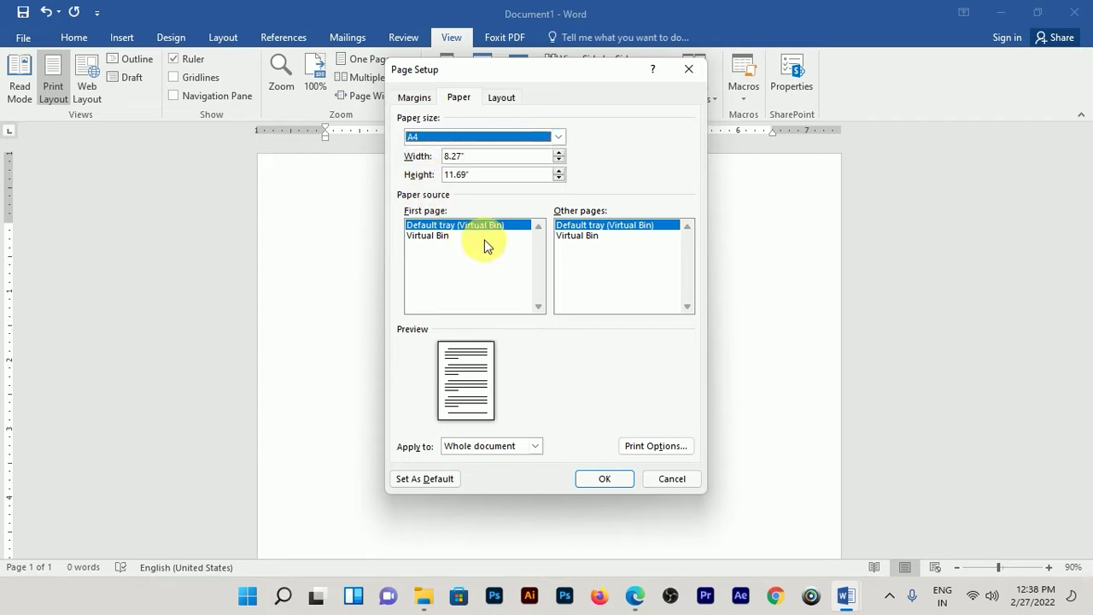
Review the margin and paper settings, and save the page setup as the default for new documents.
left_click(417, 99)
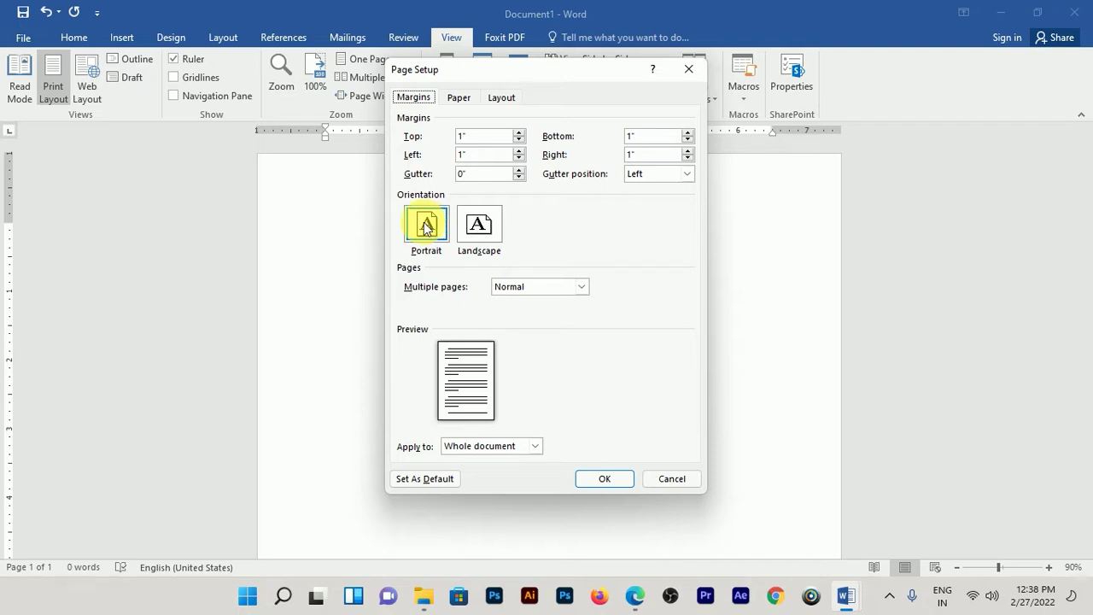
left_click(459, 97)
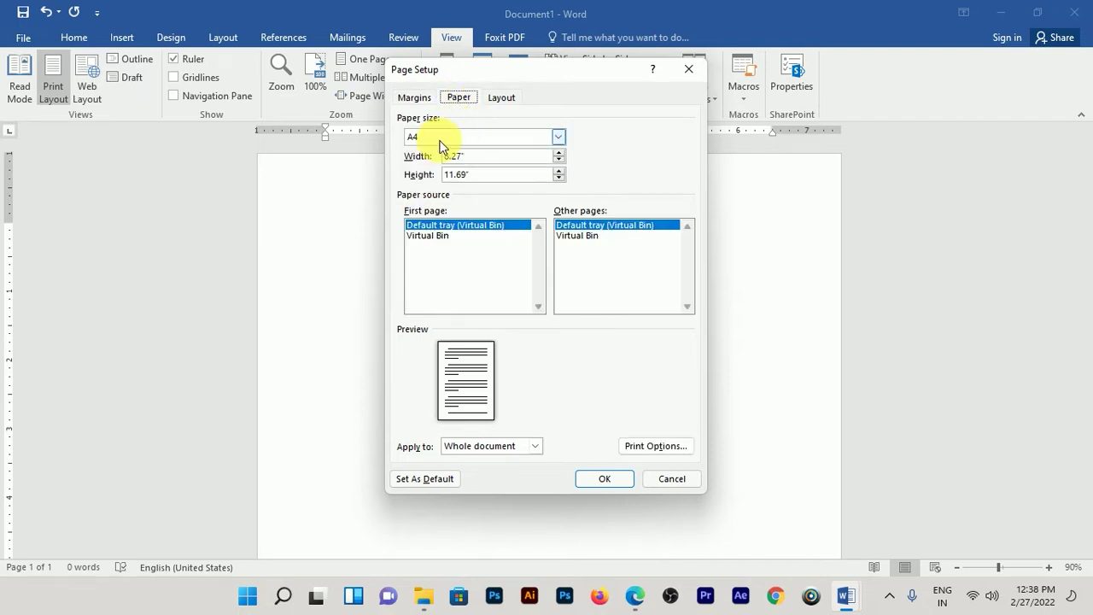
left_click(415, 97)
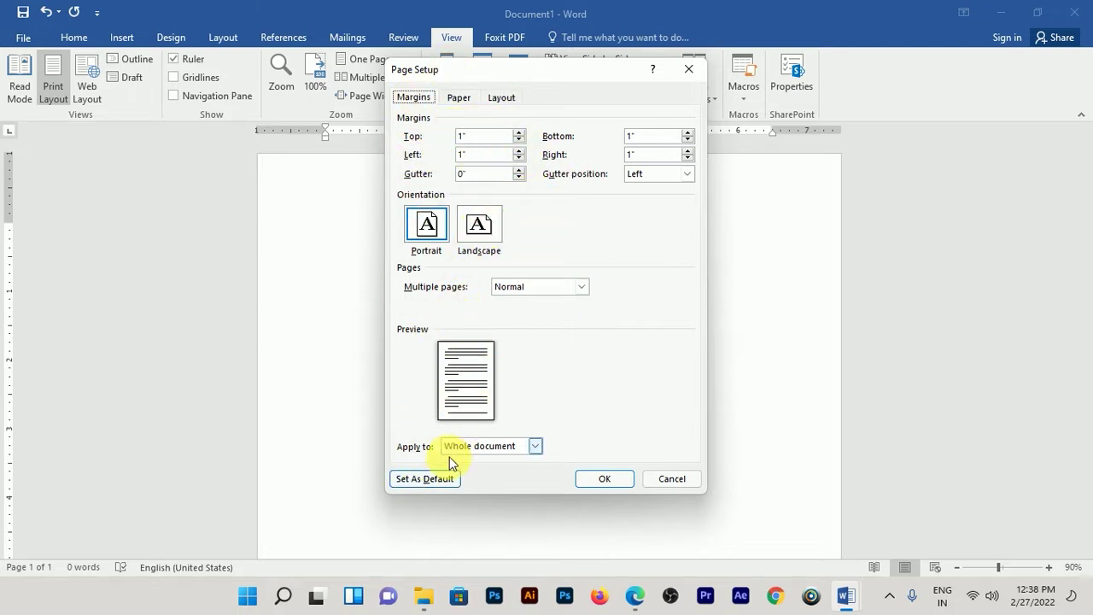
left_click(432, 480)
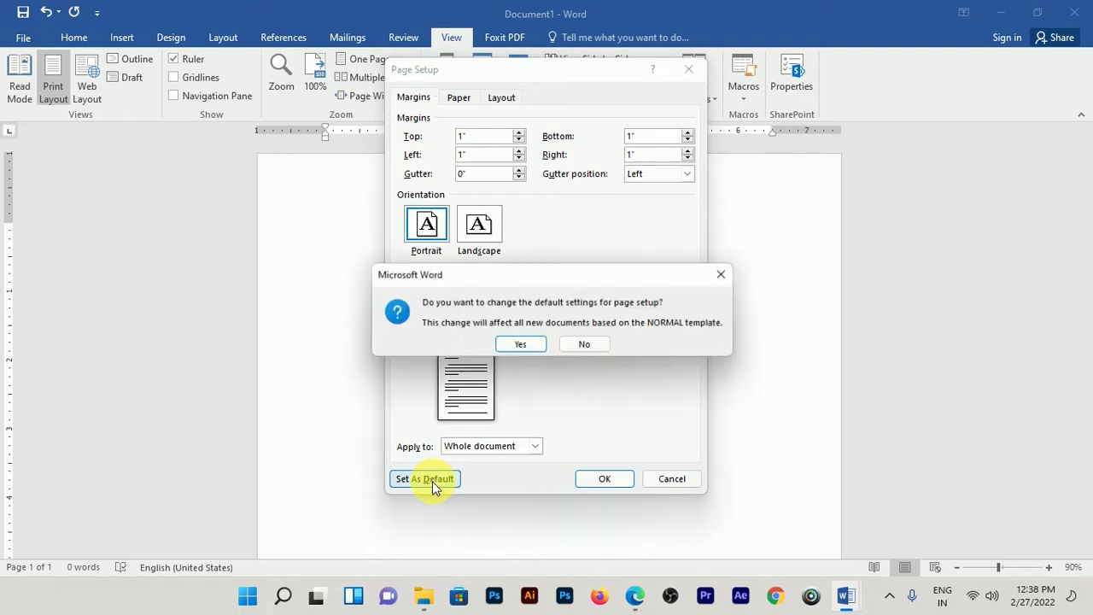
left_click(527, 345)
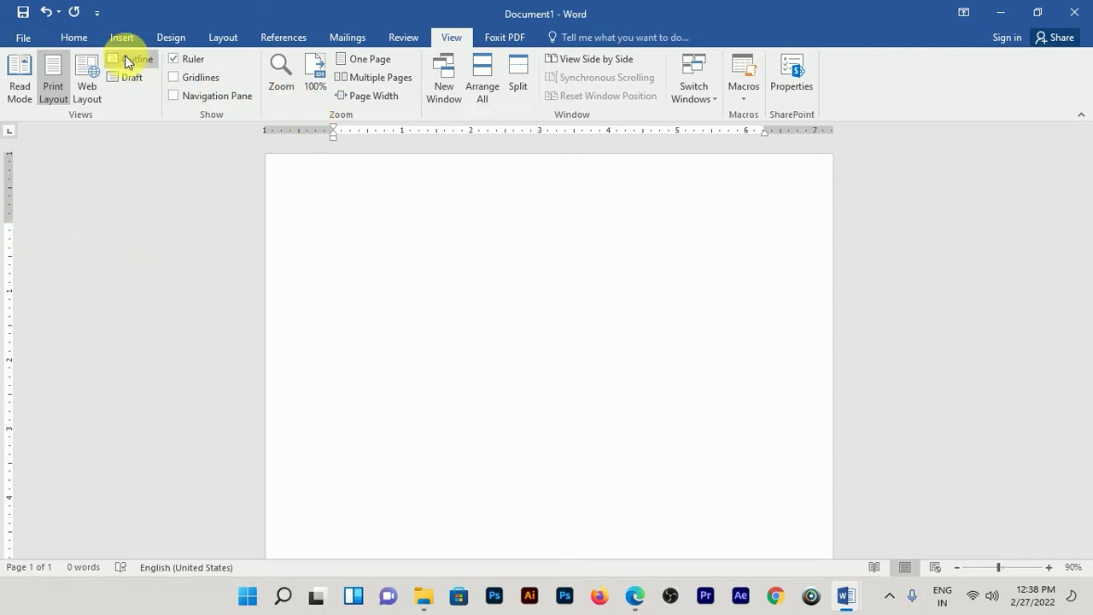
Choose a Box page border for the whole document and toggle its individual edges off and back on in the preview.
left_click(175, 36)
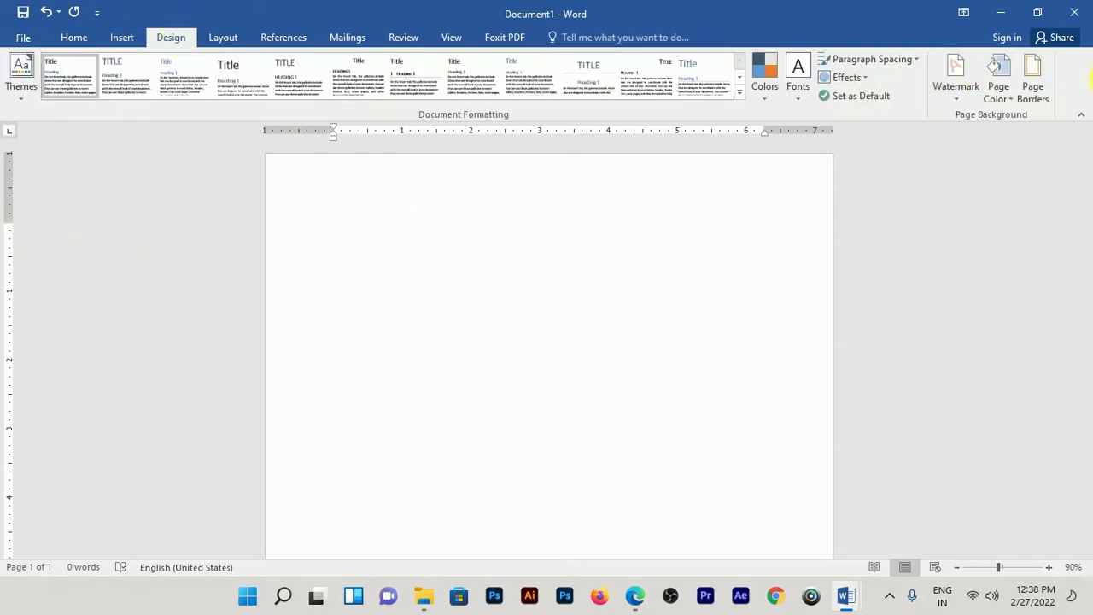
left_click(1039, 81)
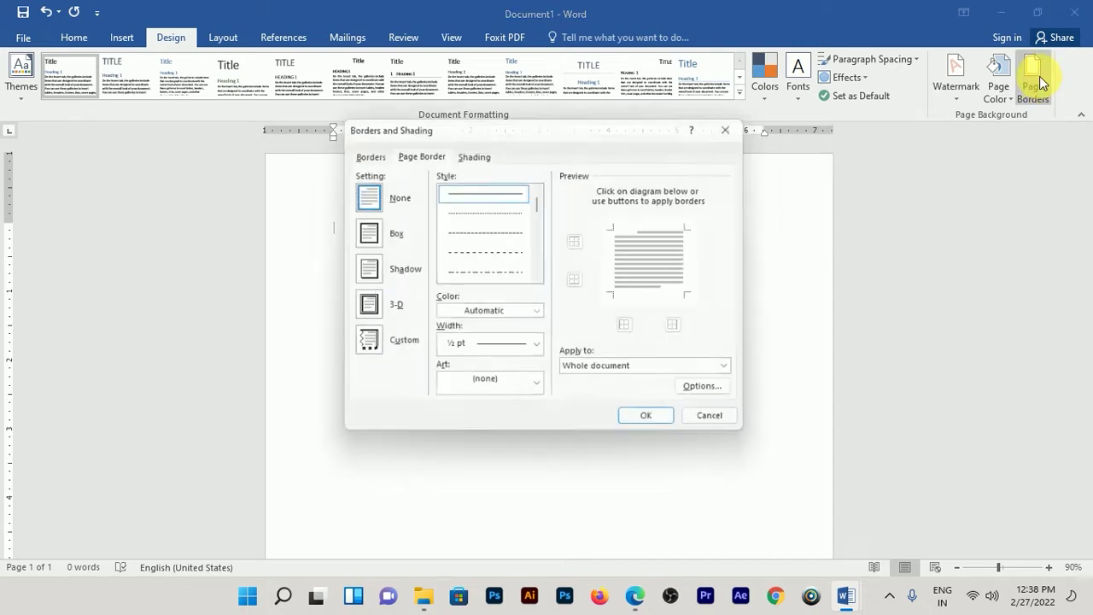
left_click(362, 234)
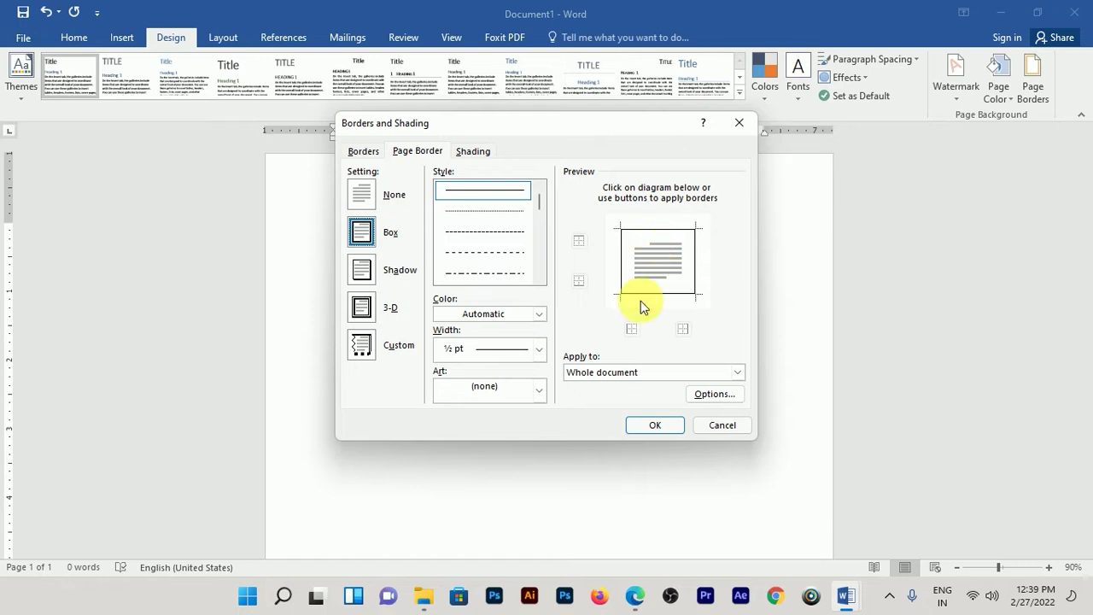
left_click(580, 242)
left_click(580, 282)
left_click(580, 284)
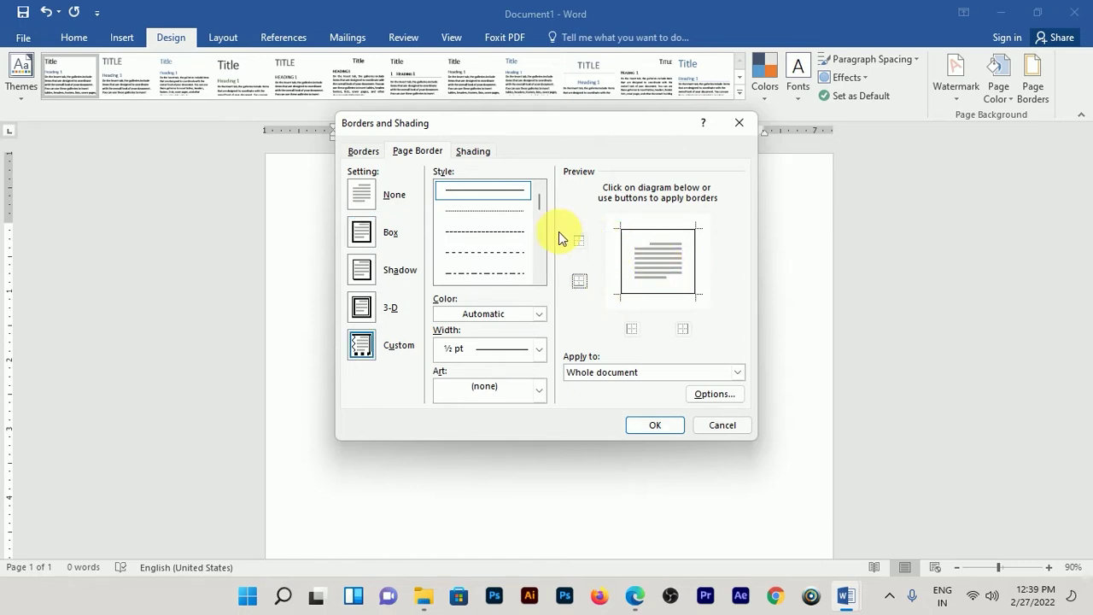
Set the page border options to 2 ¼ pt width and black colour, and apply the border.
left_click(539, 348)
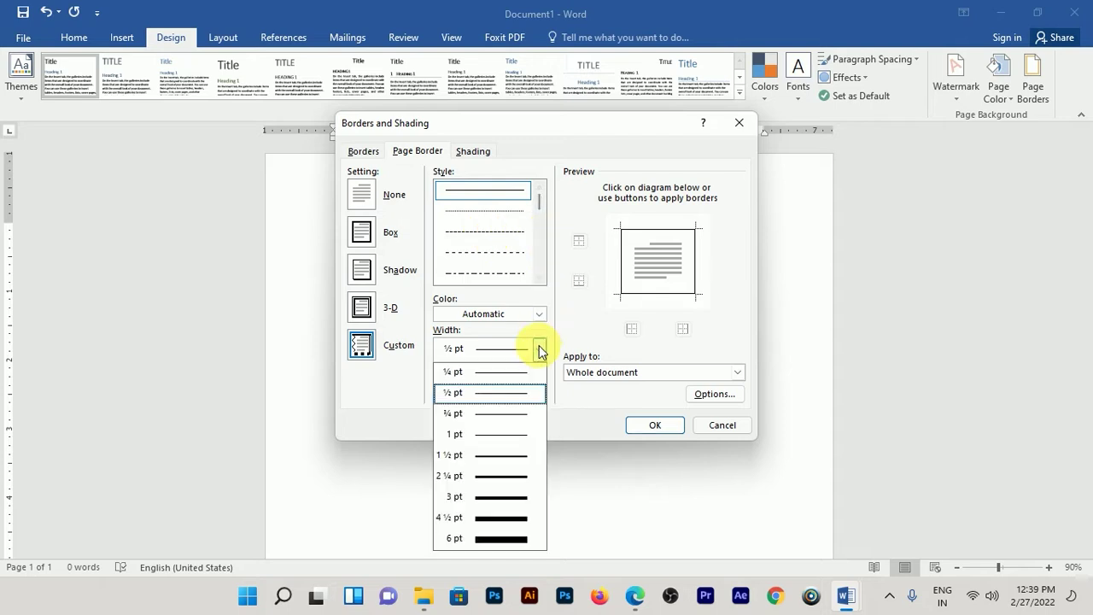
left_click(507, 486)
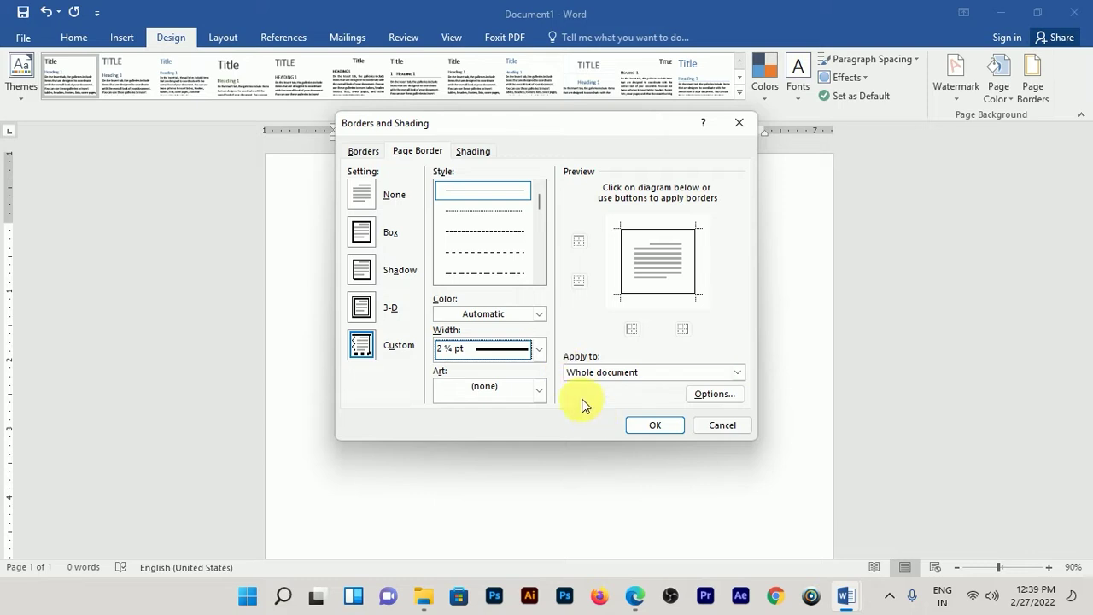
left_click(538, 314)
left_click(449, 365)
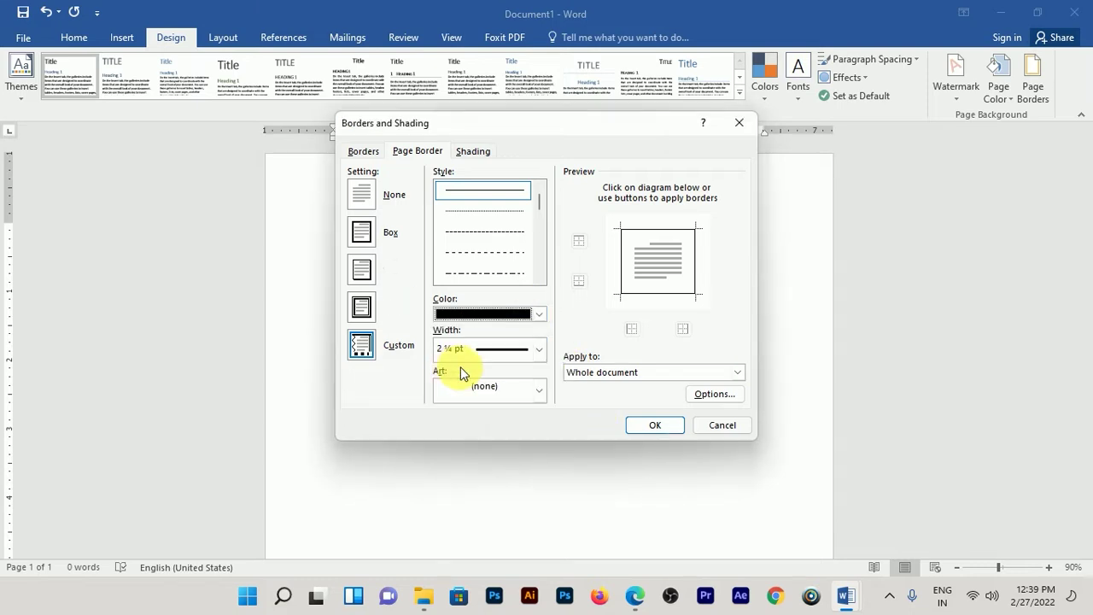
left_click(655, 425)
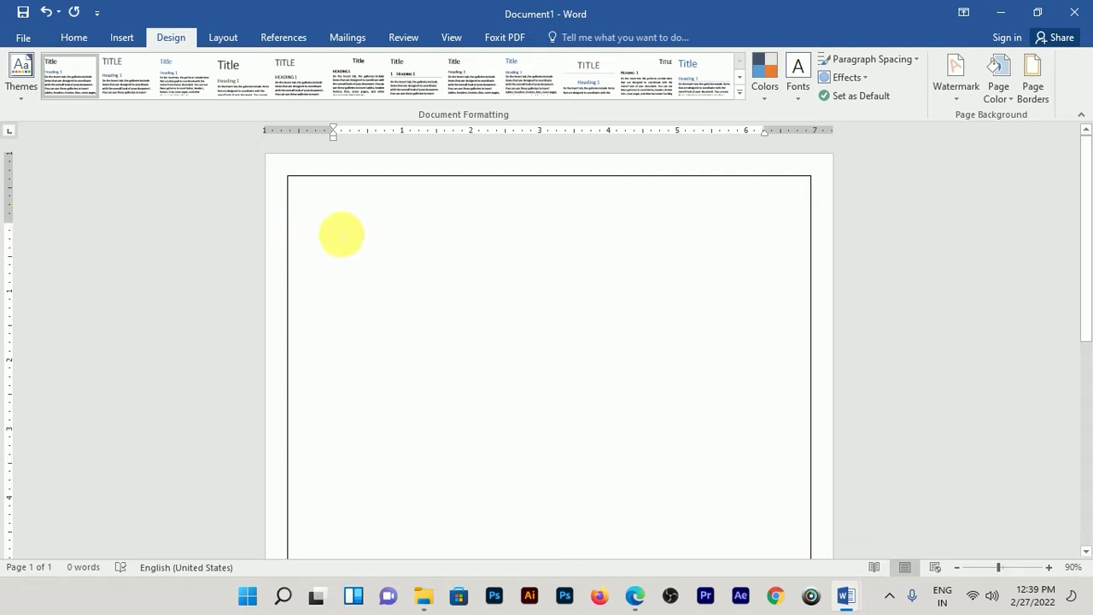
Enter the test text "jjfhdkfjk" on the first line, and open and leave the page header area.
type("jjfhdkfjk")
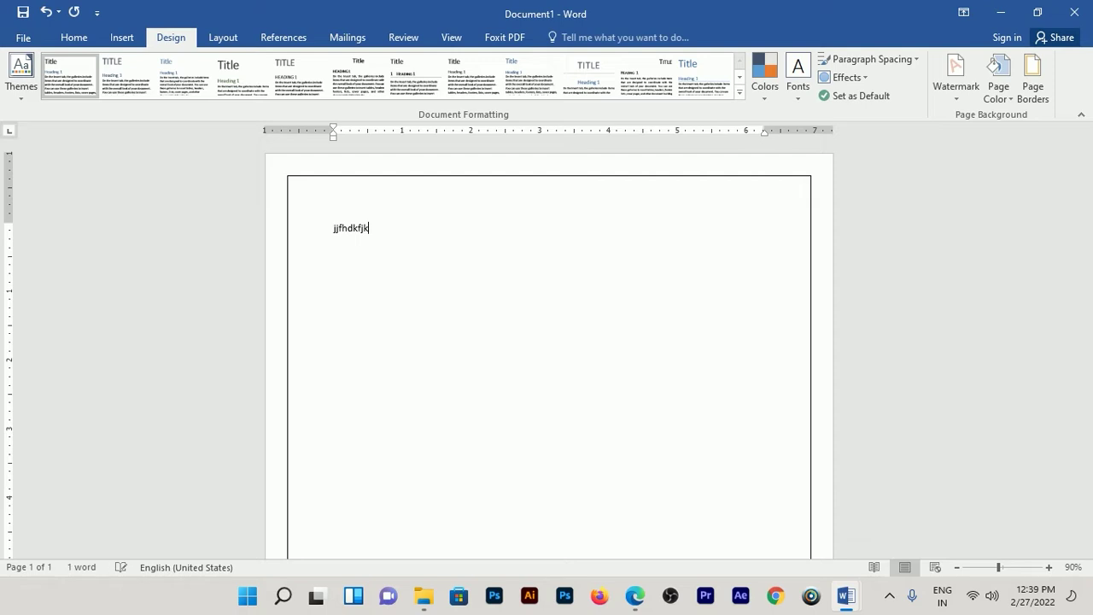
double_click(340, 202)
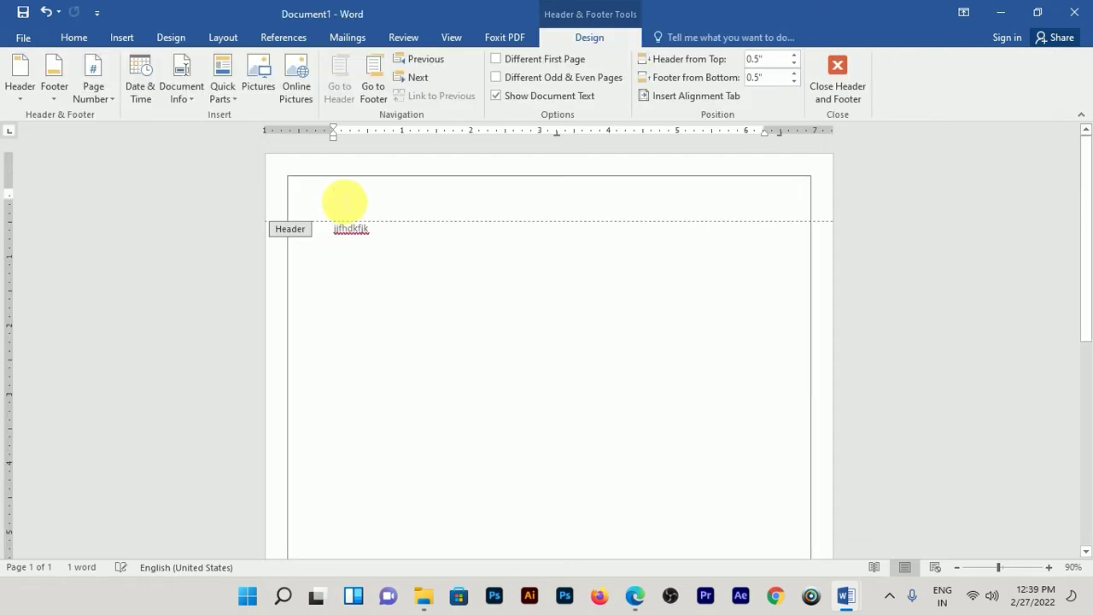
left_click(854, 75)
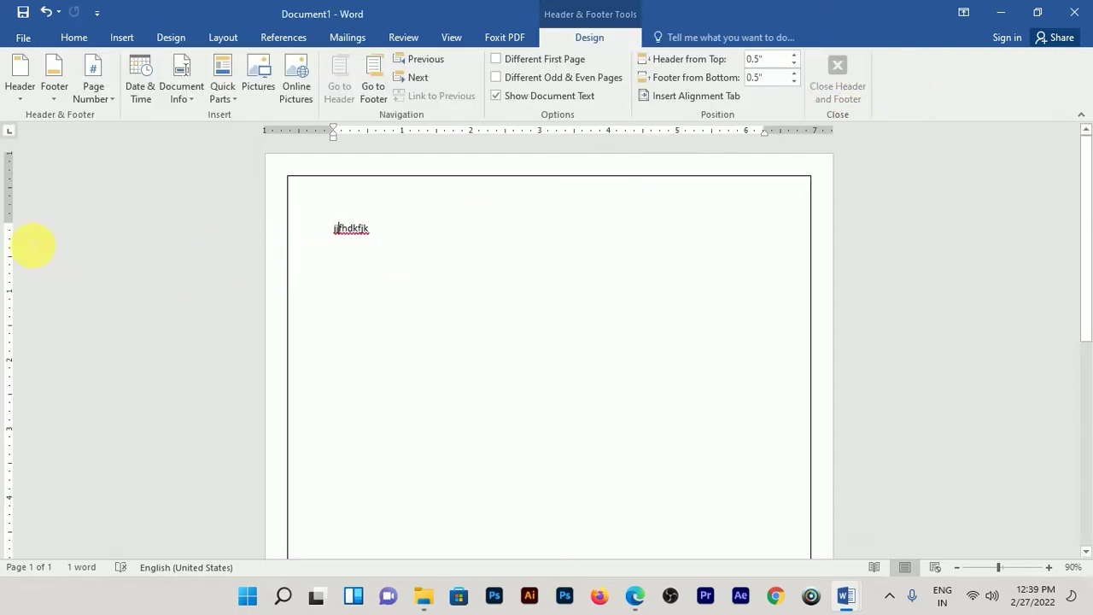
Reduce the top and bottom page margins to about 0.5 inch each.
left_click_drag(15, 227, 21, 198)
scroll(85, 391, "down", 5)
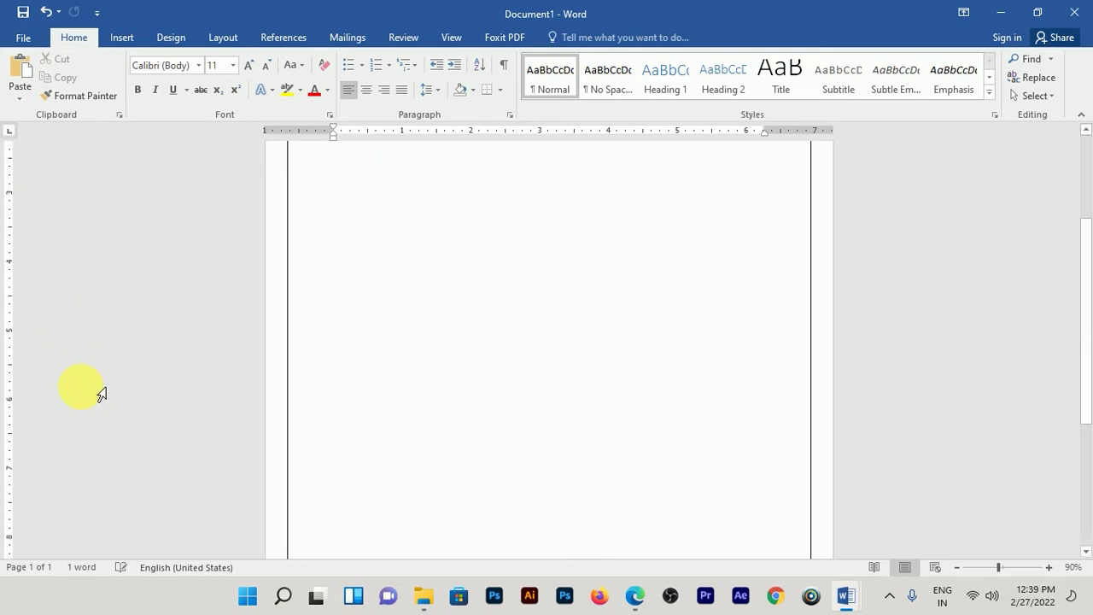
left_click_drag(15, 481, 18, 517)
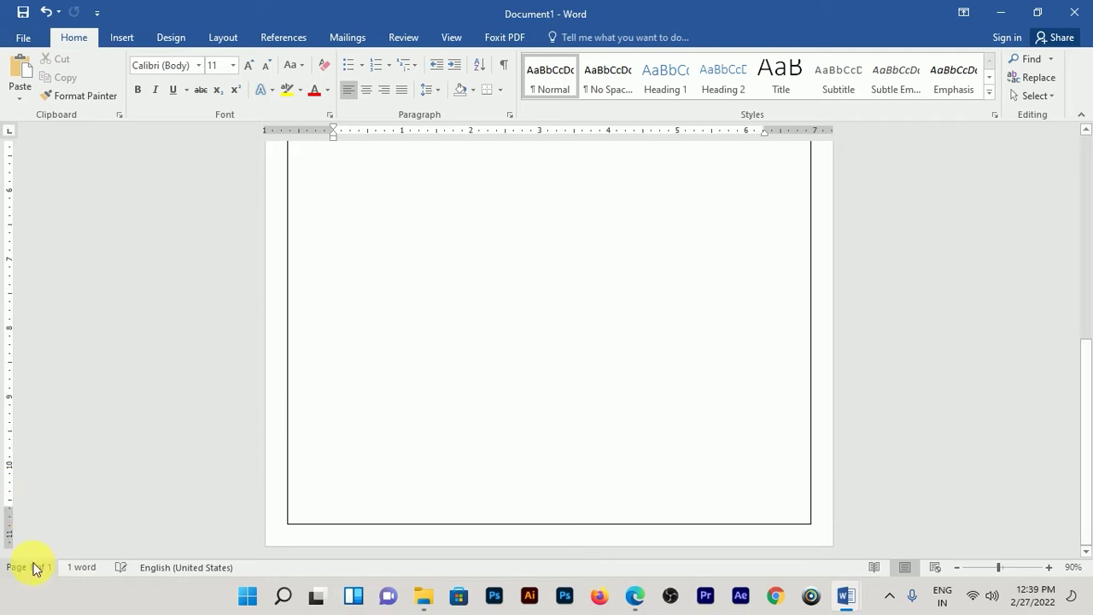
scroll(419, 497, "up", 3)
scroll(505, 316, "up", 5)
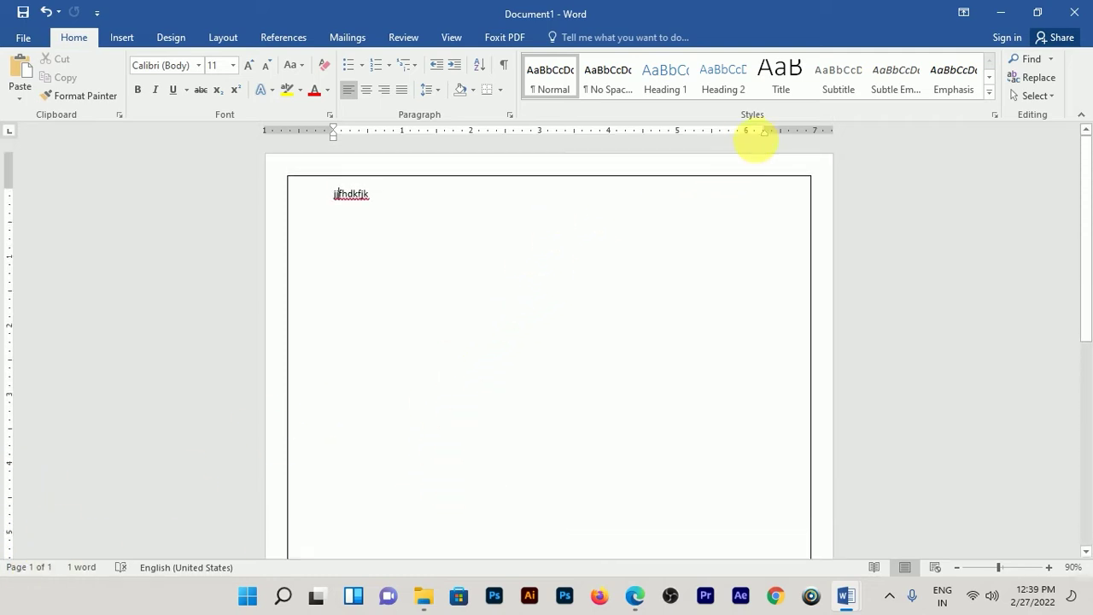
Reduce the right and left page margins to about 0.5 inch each, and delete the test text.
left_click_drag(769, 131, 802, 131)
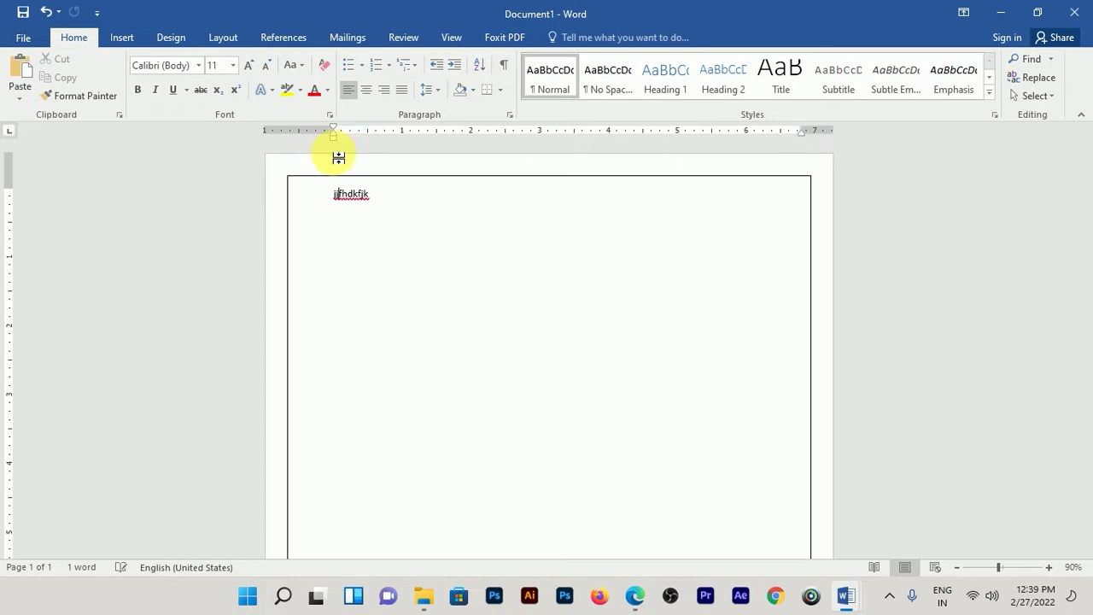
left_click_drag(336, 139, 303, 138)
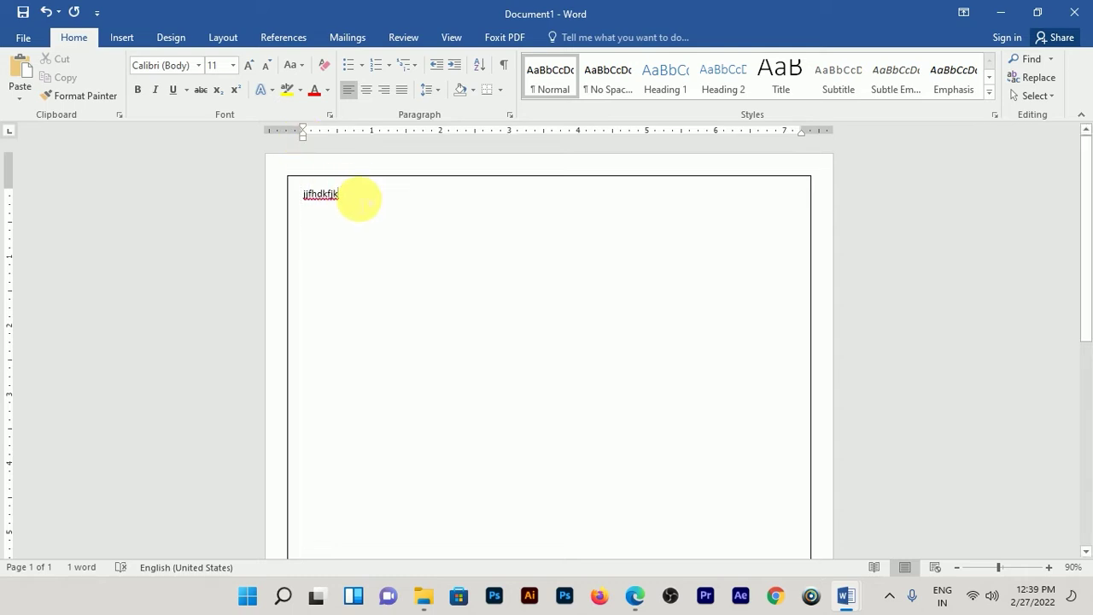
double_click(358, 199)
key("BackSpace")
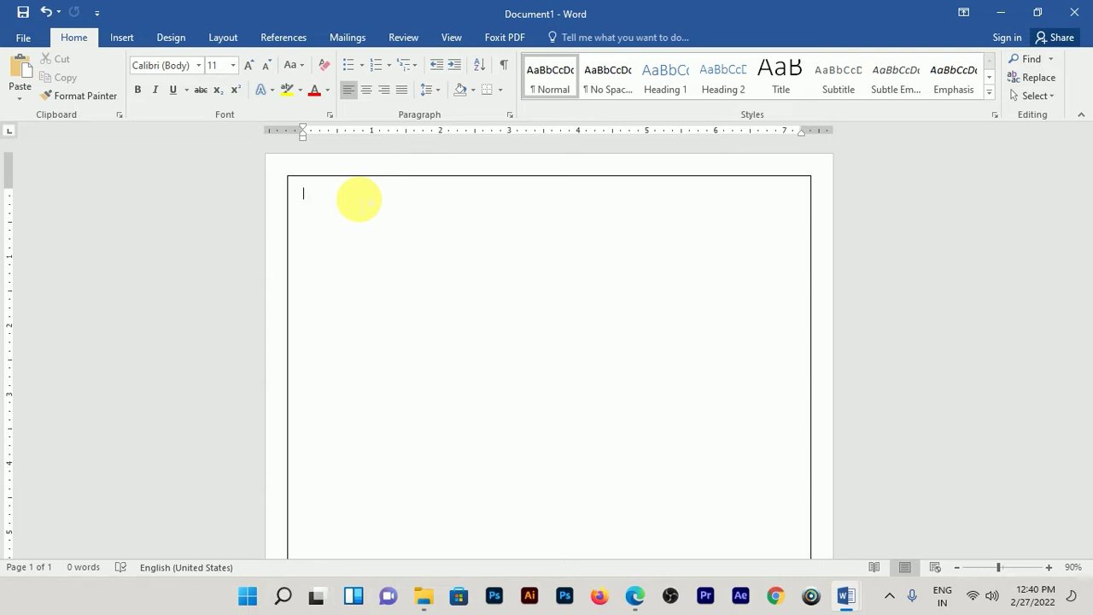
Centre the first line and enter the heading "Shaurya International School".
key("ctrl+e")
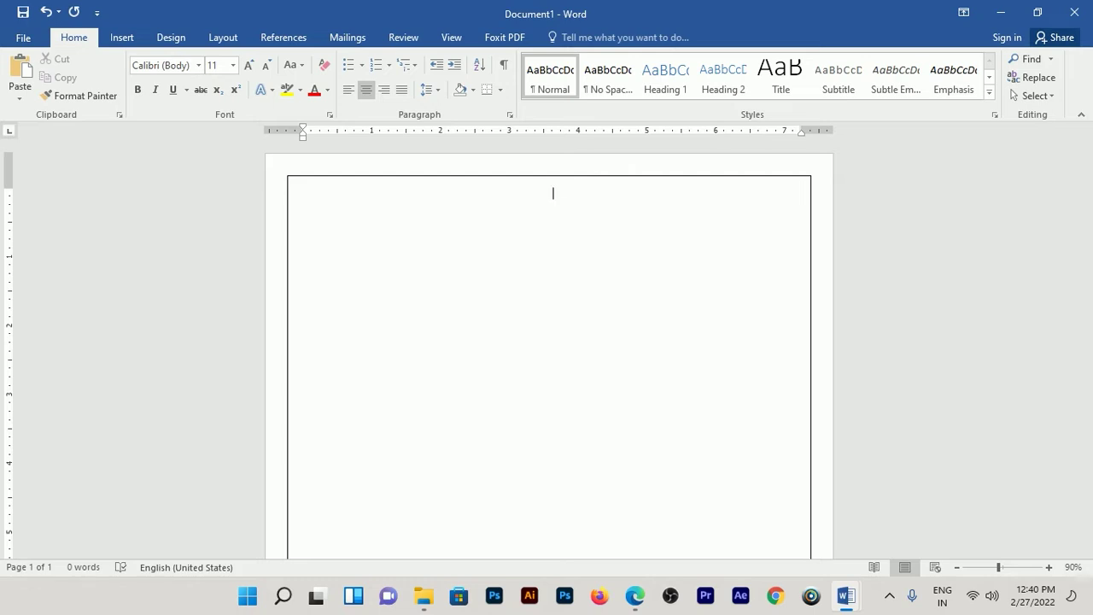
type("Shaurya International Scho")
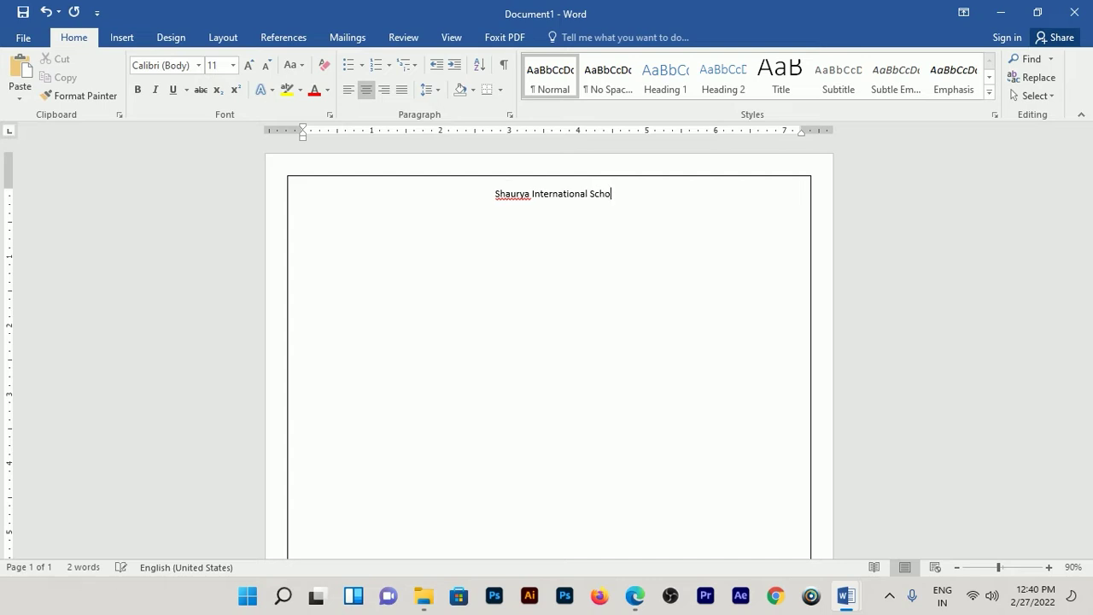
type("ol,")
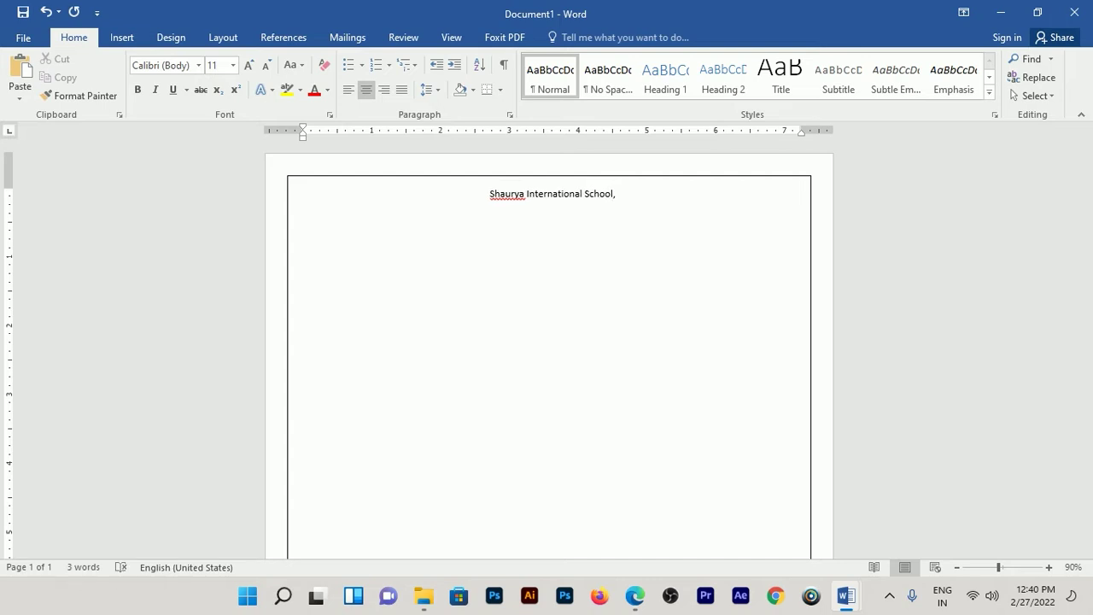
key("BackSpace")
key("BackSpace")
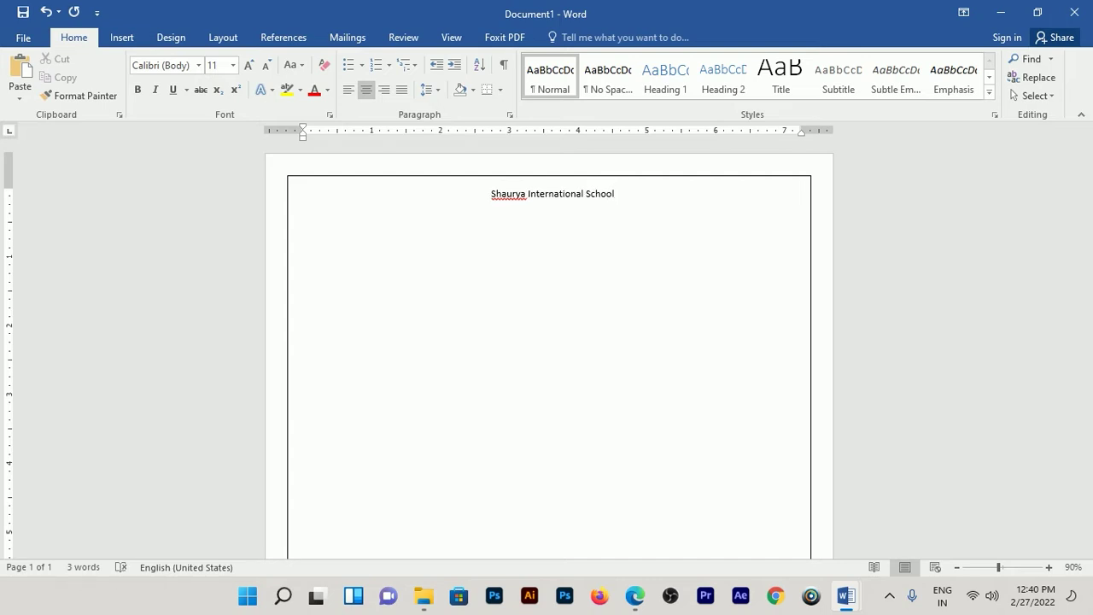
key("ctrl+z")
Add the centred line "Class- VI" below the school name.
key("Return")
type("Class- VI")
key("Return")
key("ctrl+l")
key("BackSpace")
type("(A")
key("BackSpace")
key("BackSpace")
Enter "Subject – English" as the third centred heading line, and start a new line below it.
type("ubject")
type(" - Enlish")
key("BackSpace")
key("BackSpace")
key("BackSpace")
key("BackSpace")
key("BackSpace")
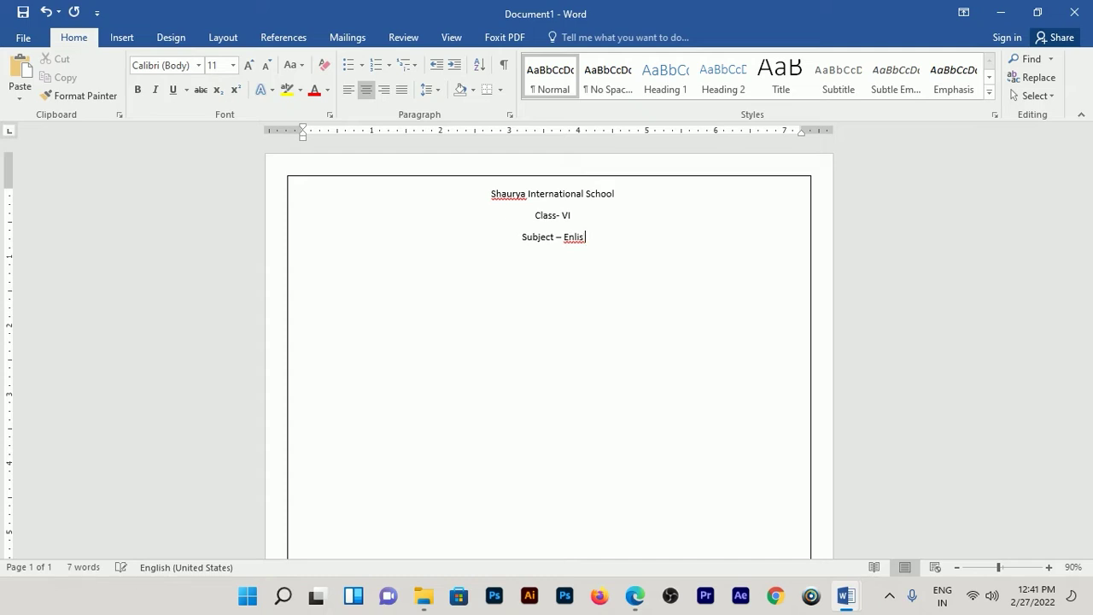
type("lish ")
type("g")
key("Return")
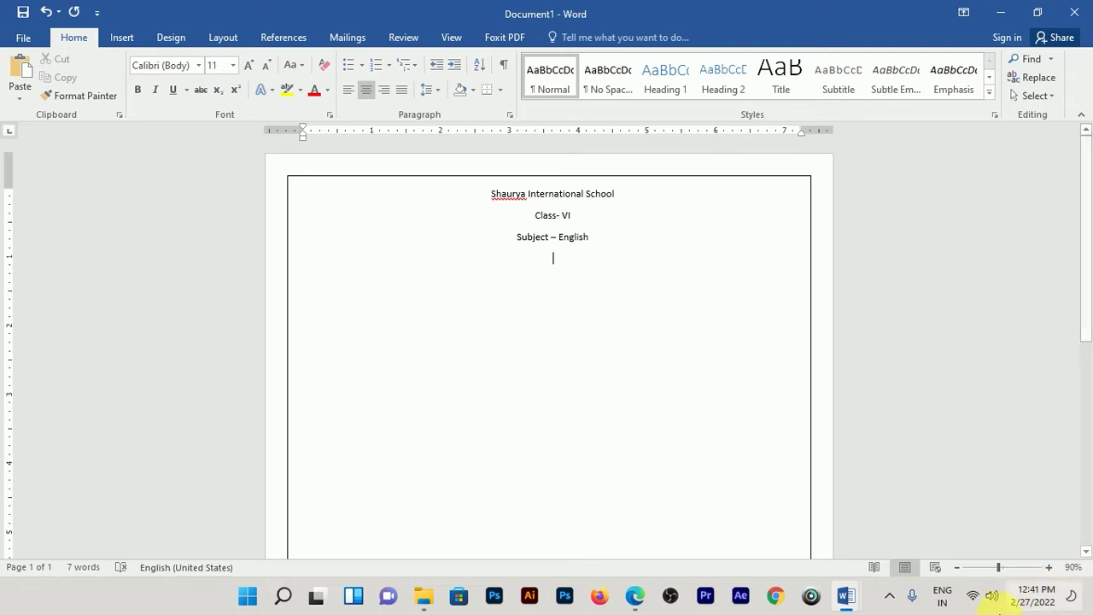
Switch the keyboard layout to Hindi (Google Input Tools) and enter "कक्षा -" on the fourth line.
left_click(939, 591)
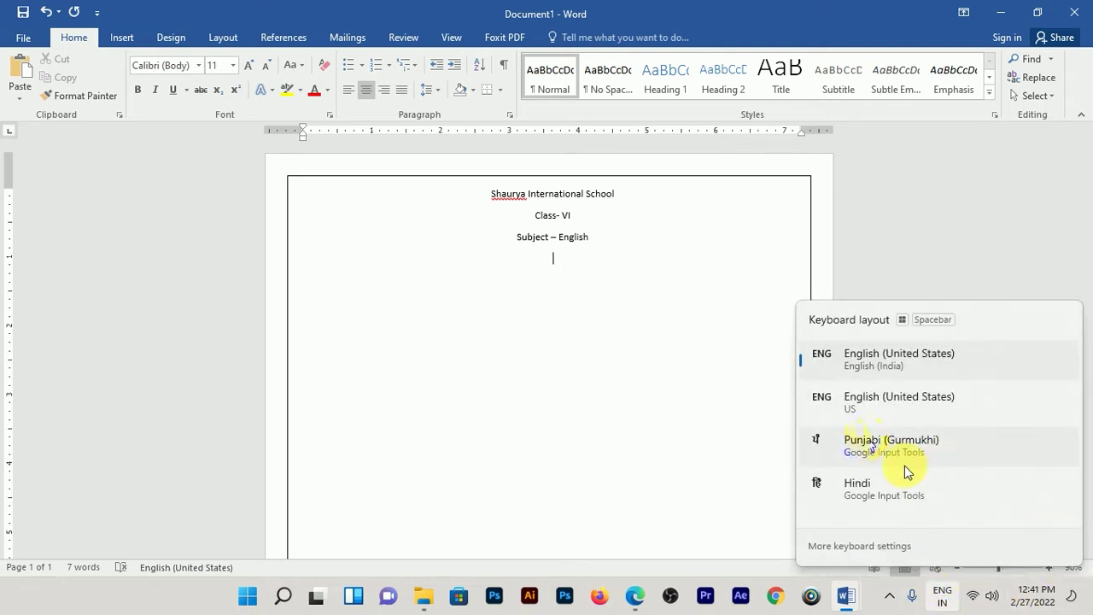
left_click(894, 490)
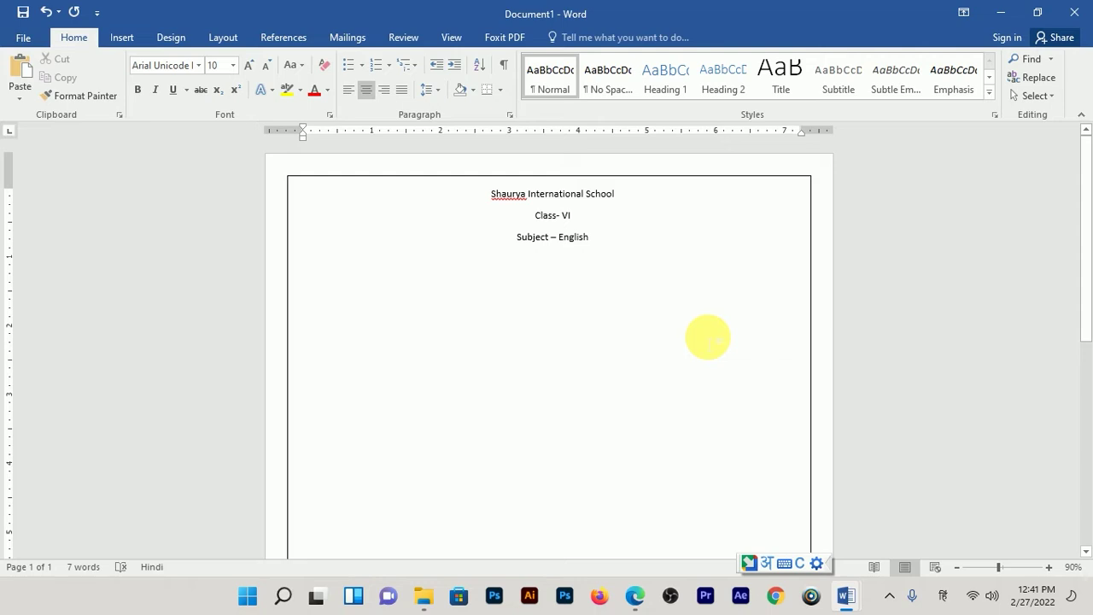
type("कक्षा -")
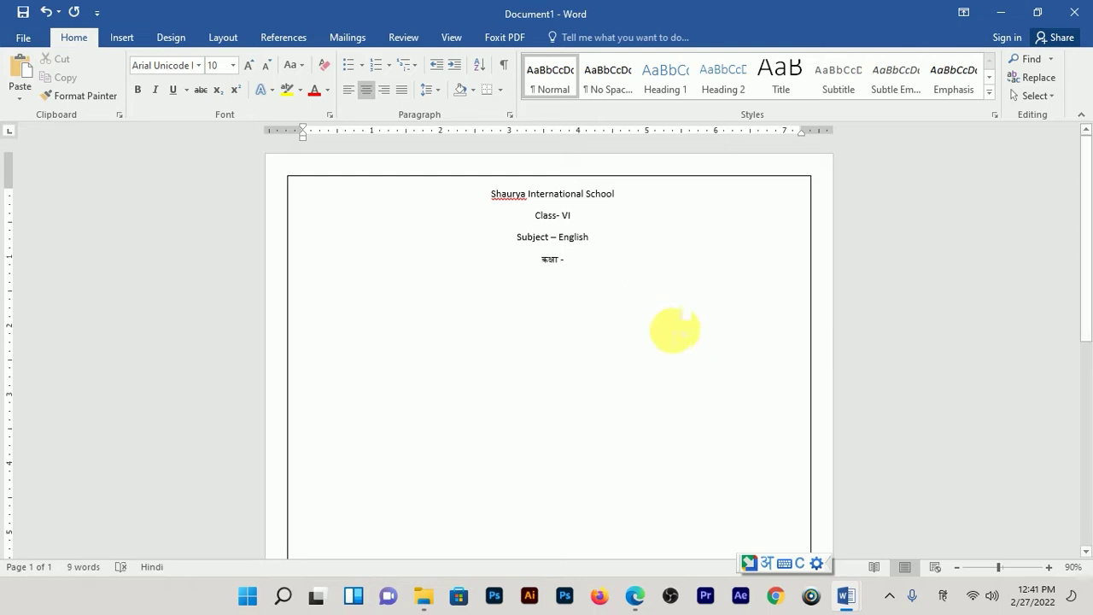
scroll(674, 327, "up", 18)
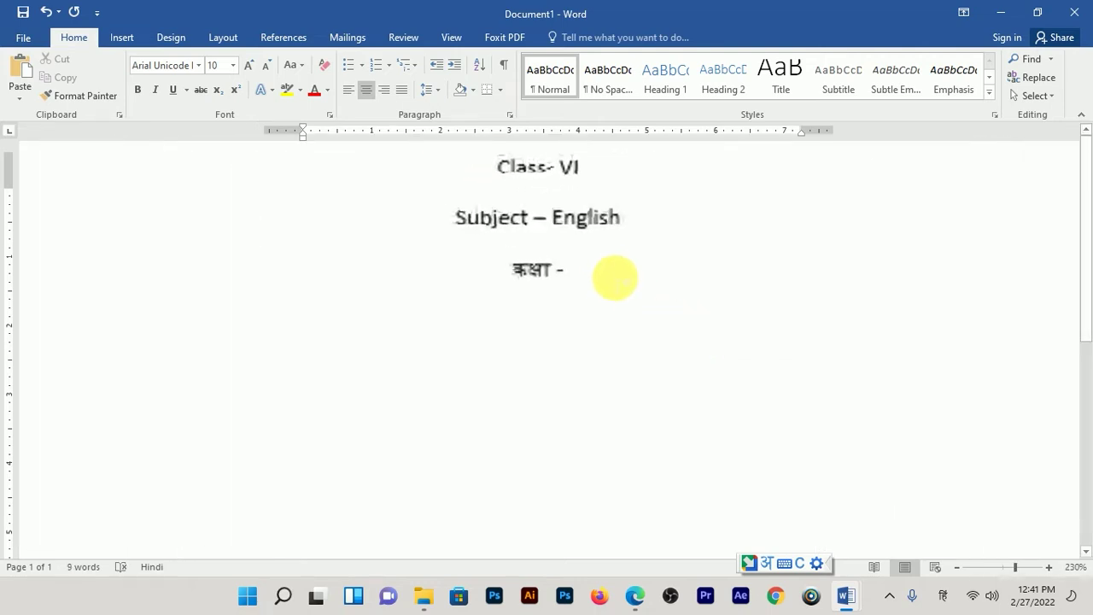
scroll(612, 302, "down", 11)
scroll(613, 303, "down", 9)
Delete the Hindi text from the fourth line and left-align the empty line.
key("BackSpace")
key("BackSpace")
key("BackSpace")
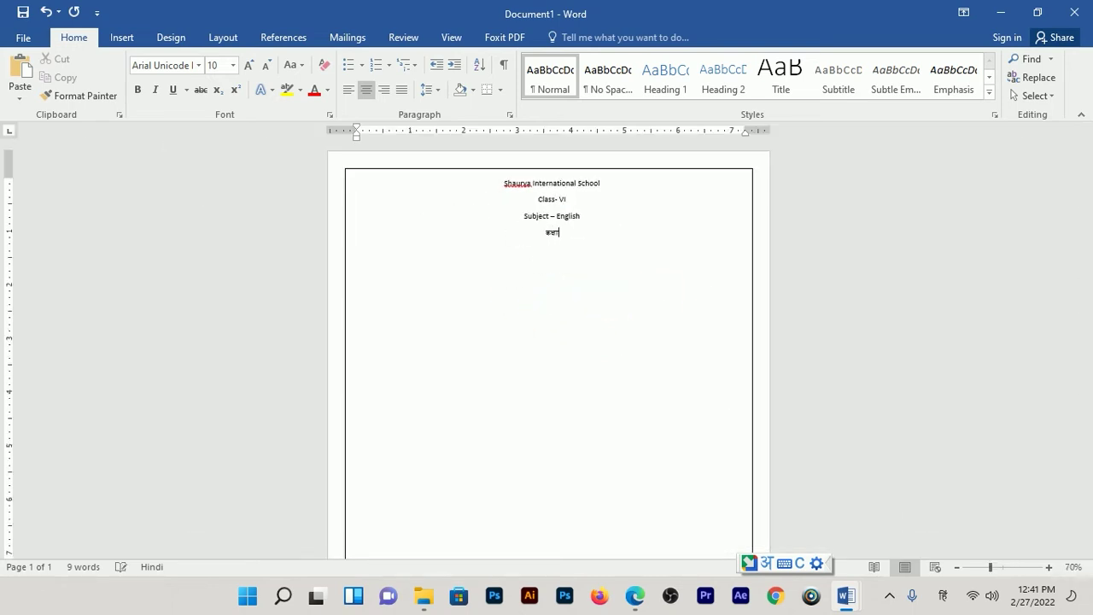
key("BackSpace")
key("BackSpace")
key("BackSpace")
key("BackSpace")
key("ctrl+l")
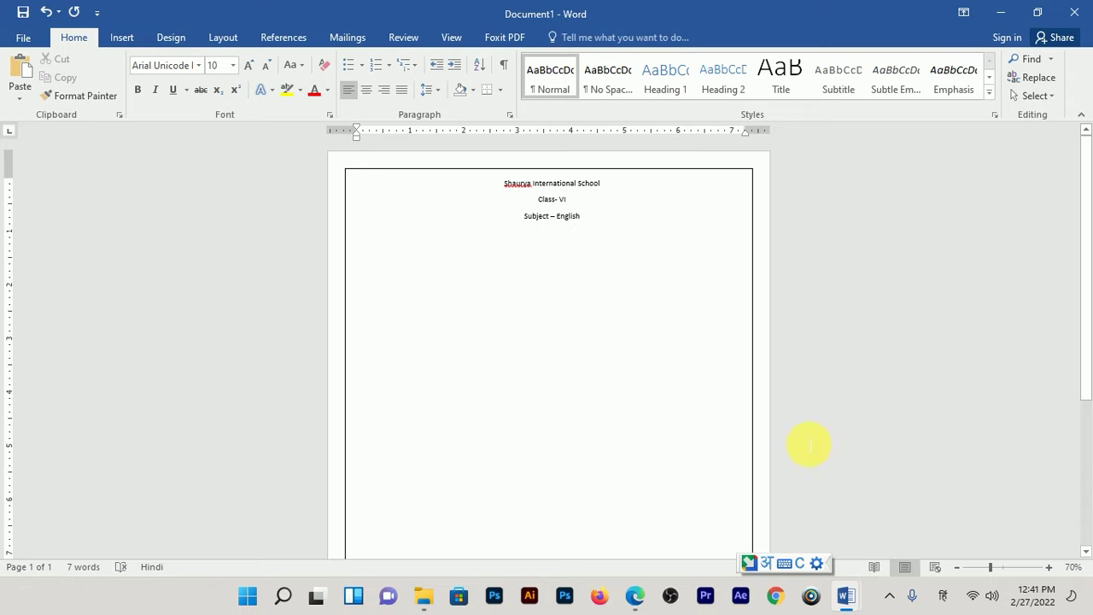
Switch the keyboard layout back to English (United States) with the English (India) keyboard.
scroll(808, 444, "up", 3)
left_click(943, 596)
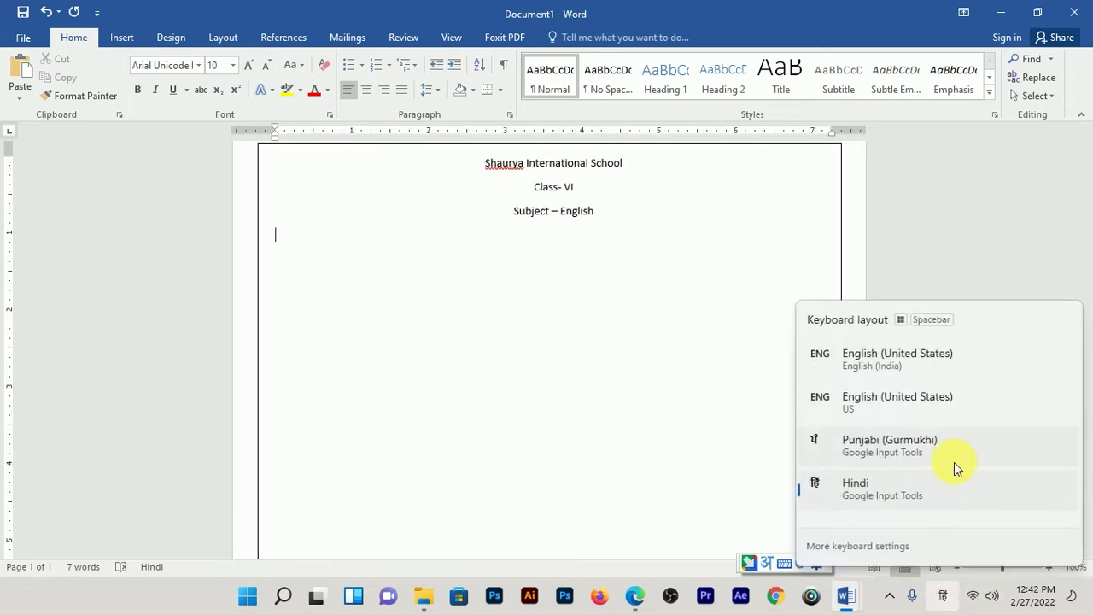
left_click(917, 365)
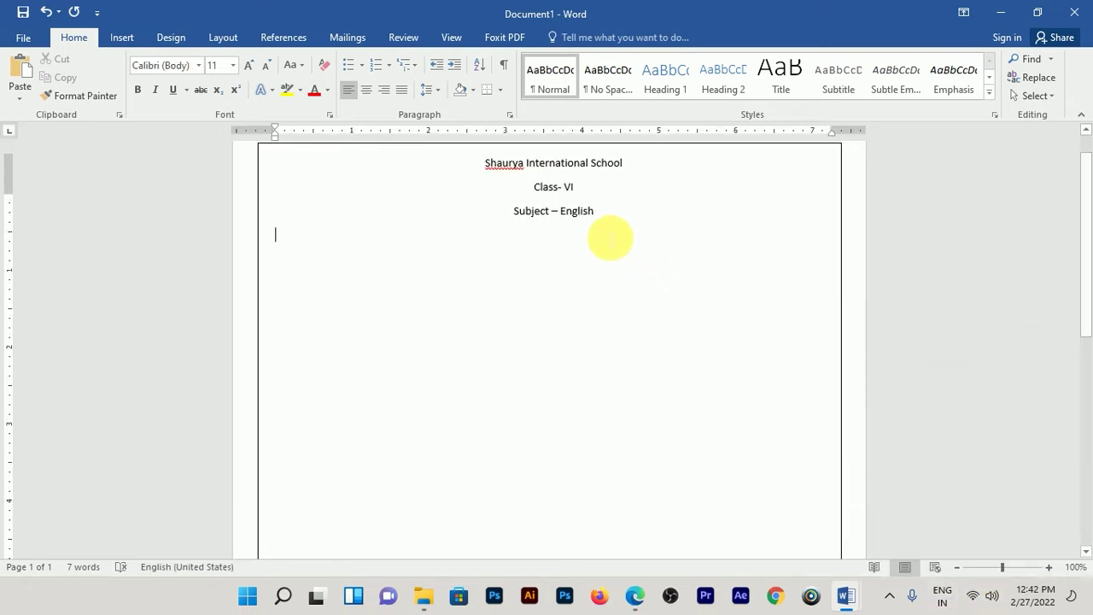
Add the centred line "Term- 1 Examination (2021-22)" directly below the subject line.
scroll(610, 239, "up", 1)
left_click(617, 255)
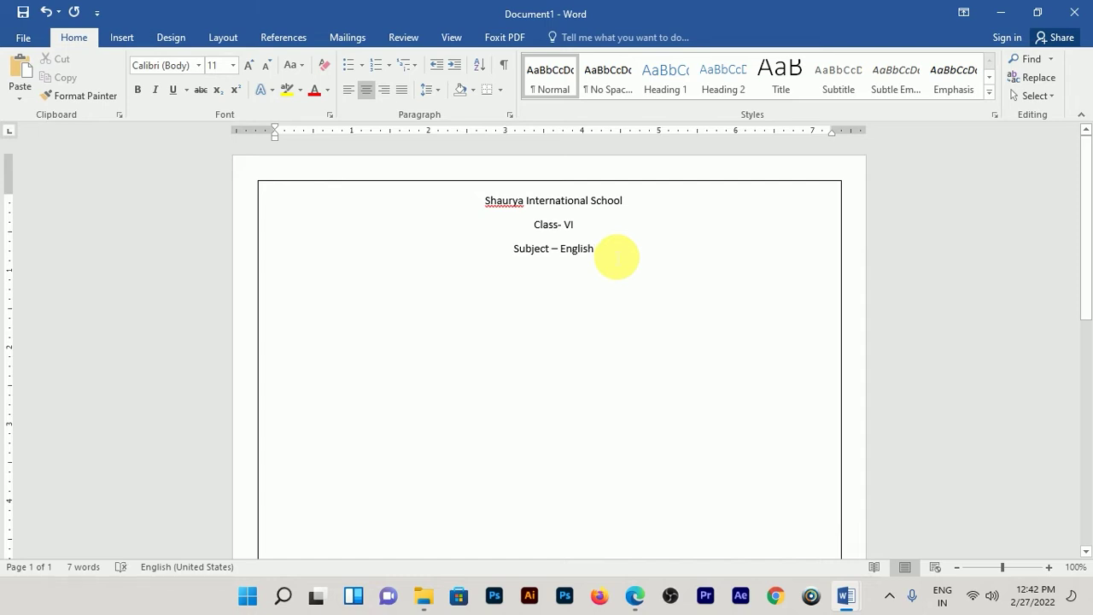
key("Return")
type("Term-")
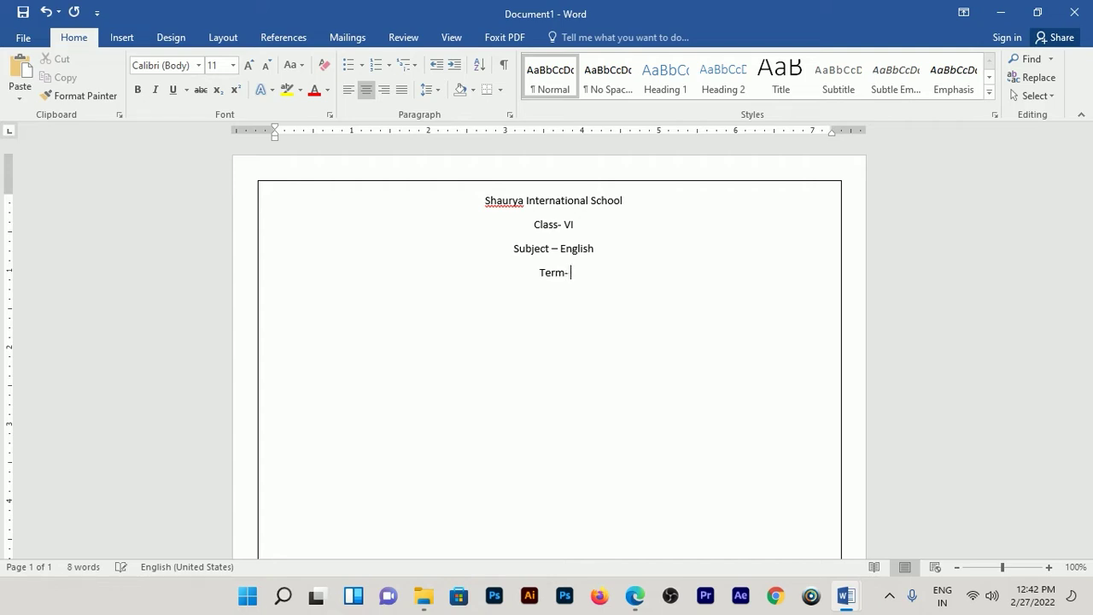
type(" 1 Examination ")
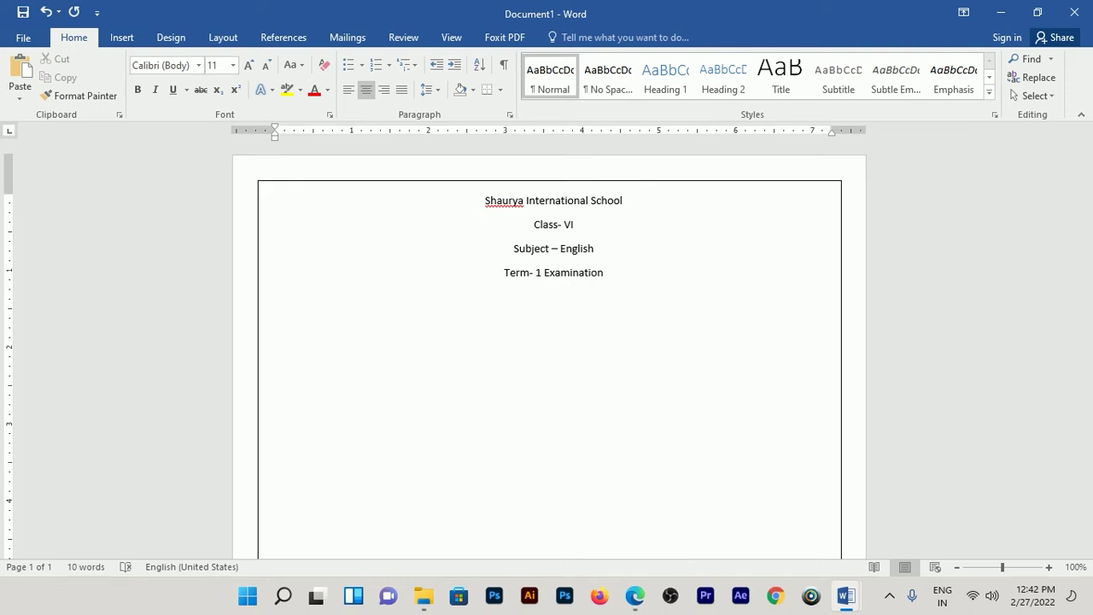
type("(")
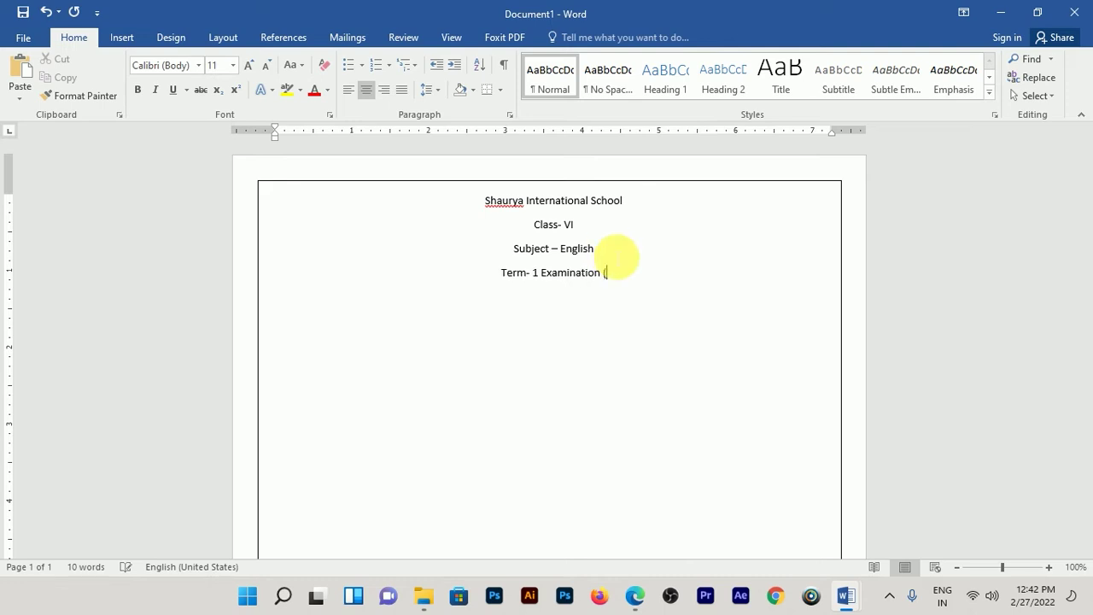
type("2021-22)")
Increase the font size of all four heading lines to 16.
left_click_drag(632, 272, 446, 194)
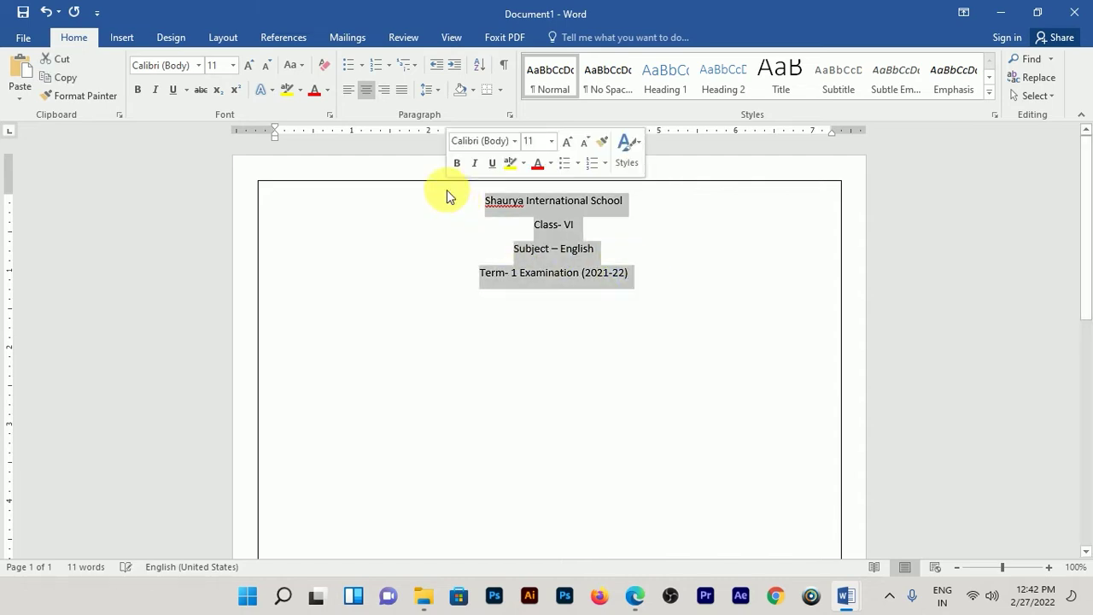
left_click(641, 289)
left_click(646, 287)
left_click_drag(646, 287, 456, 215)
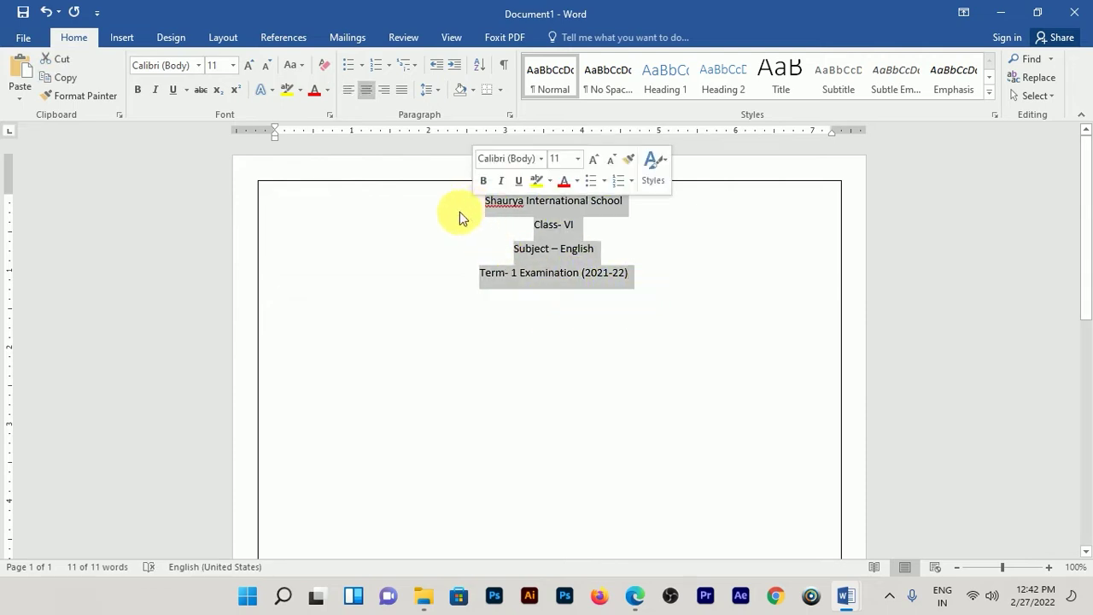
left_click(247, 66)
left_click(247, 65)
left_click(247, 66)
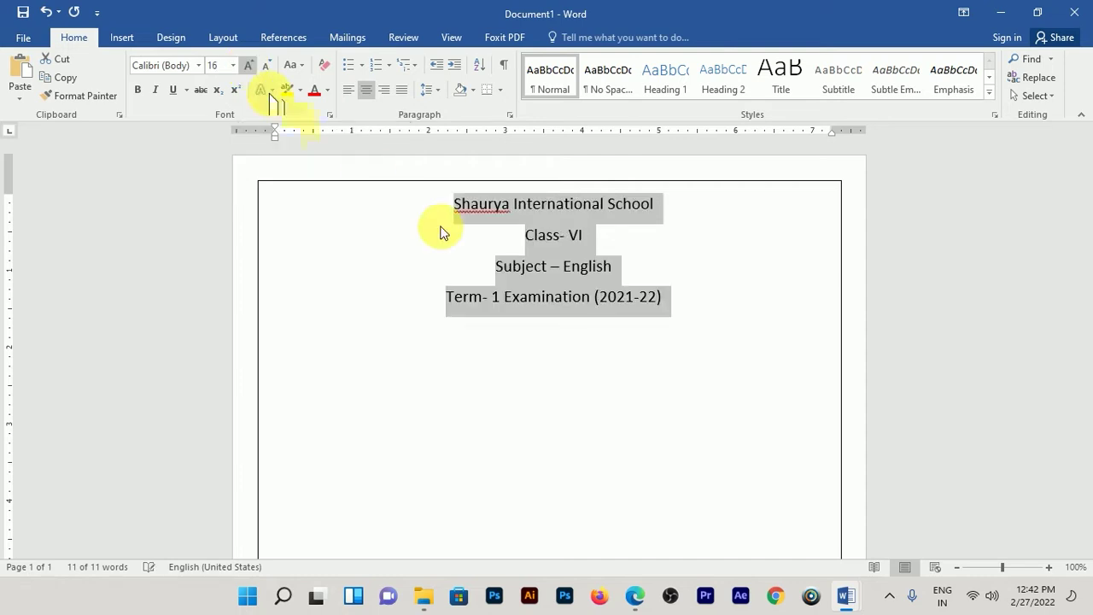
Remove the space after the paragraphs for all four heading lines.
left_click(513, 256)
left_click_drag(681, 305, 447, 228)
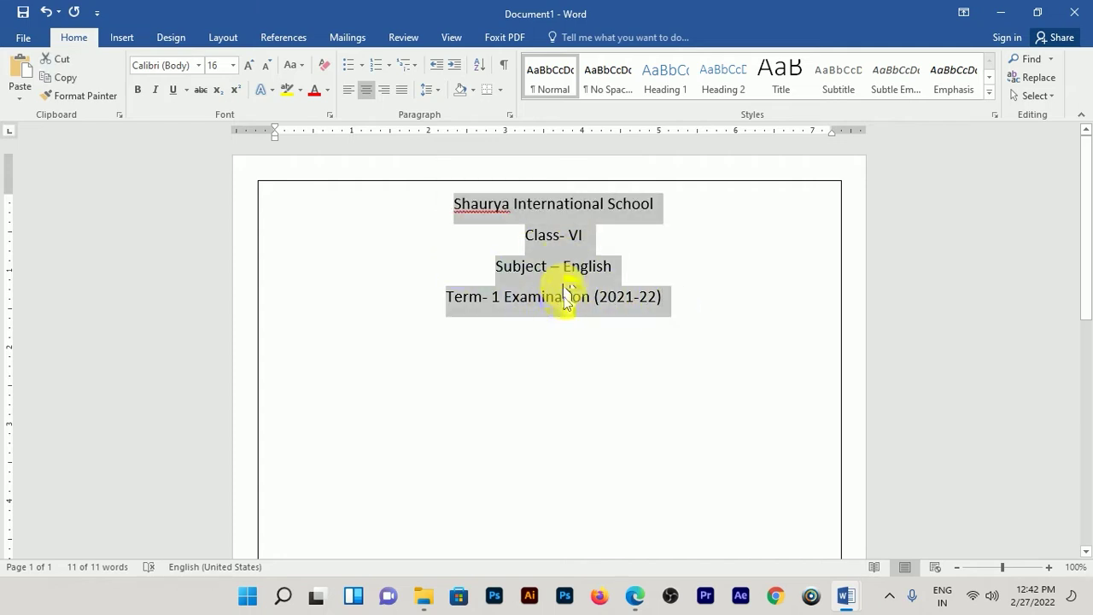
left_click(427, 91)
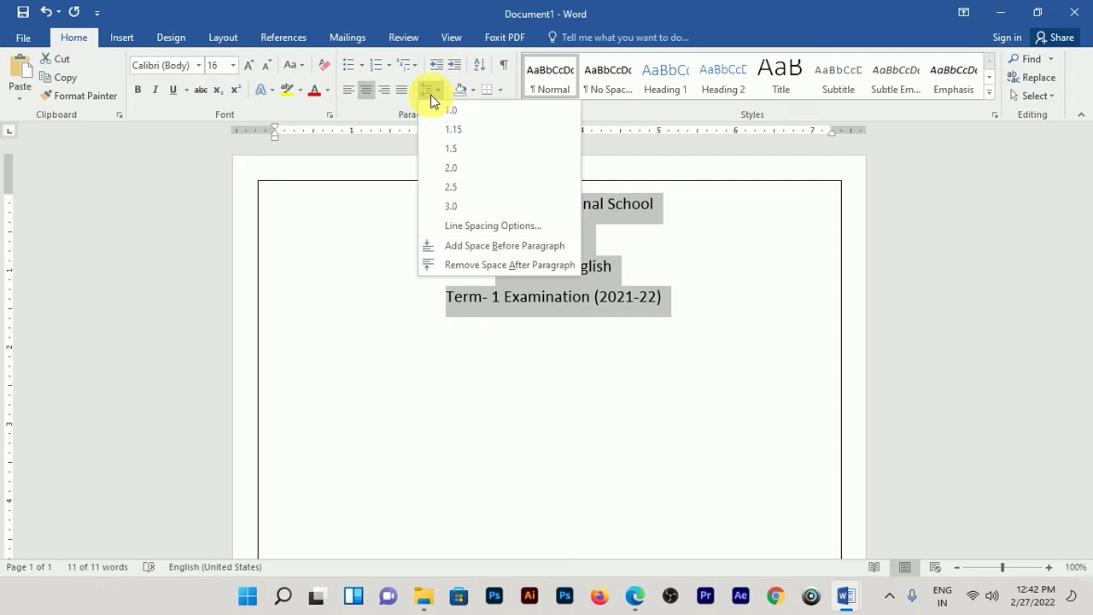
left_click(497, 271)
Reduce the font size of the class, subject and term lines to 14.
left_click(670, 272)
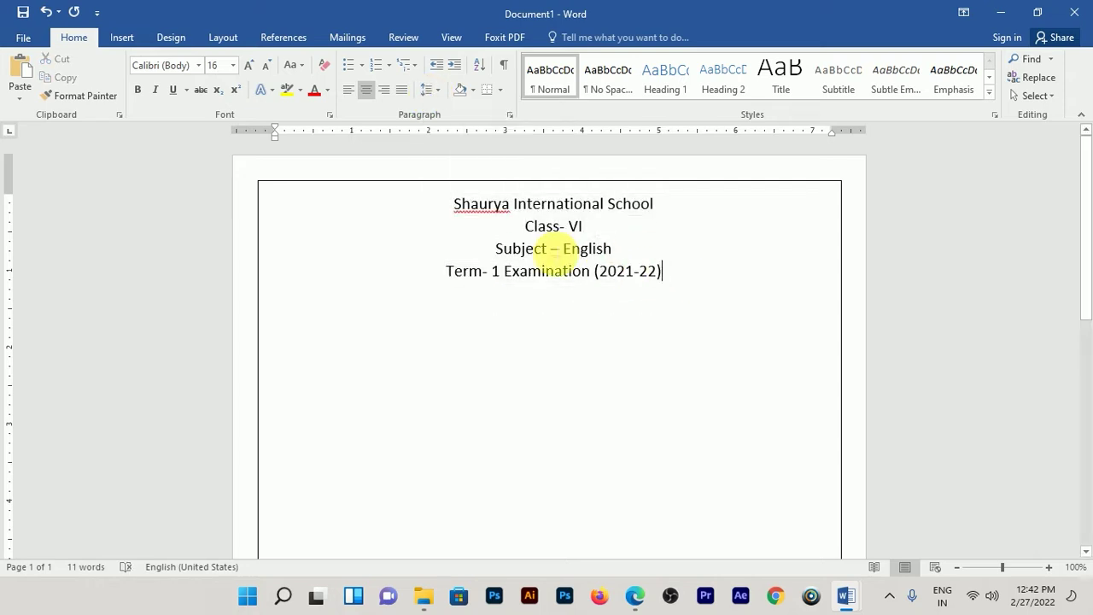
left_click(537, 225, "shift")
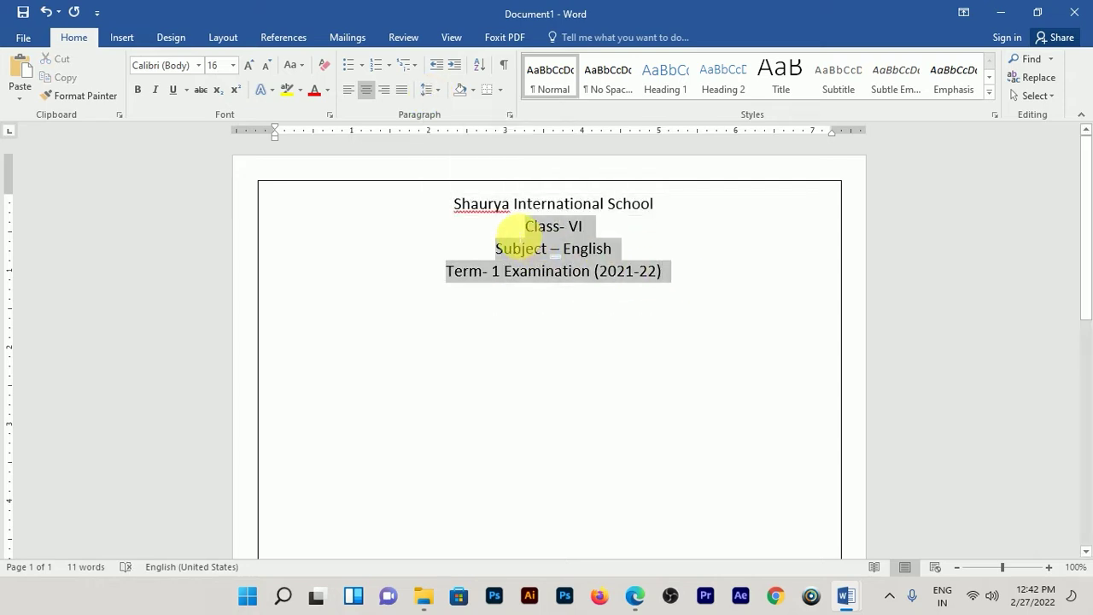
left_click(266, 66)
Increase the font size of the school name heading line to 28.
left_click(680, 215)
triple_click(481, 203)
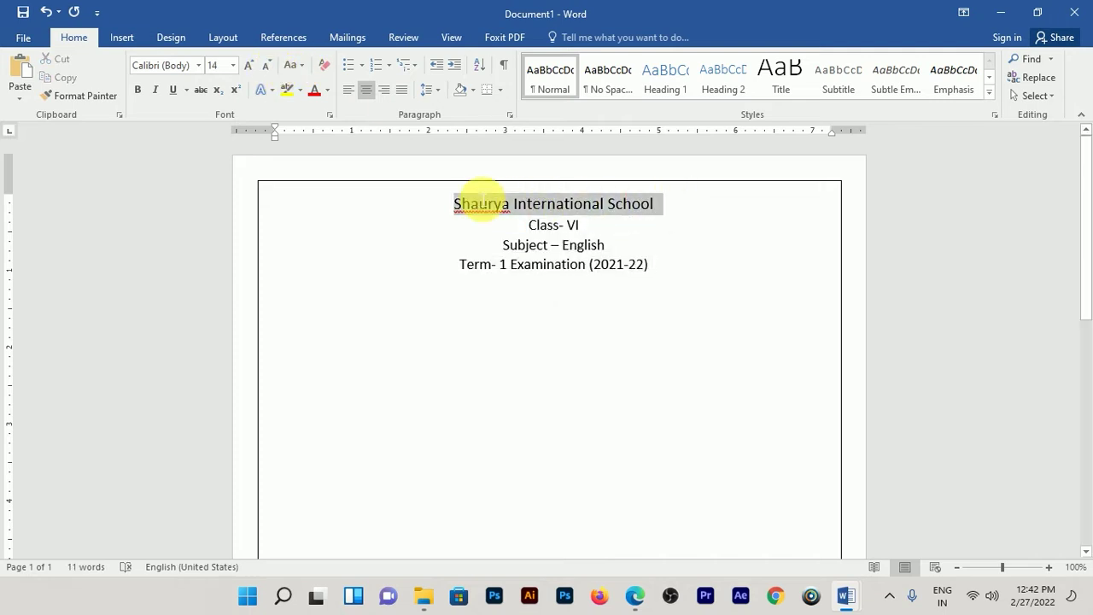
left_click(254, 67)
left_click(253, 65)
left_click(558, 316)
left_click_drag(742, 226, 422, 213)
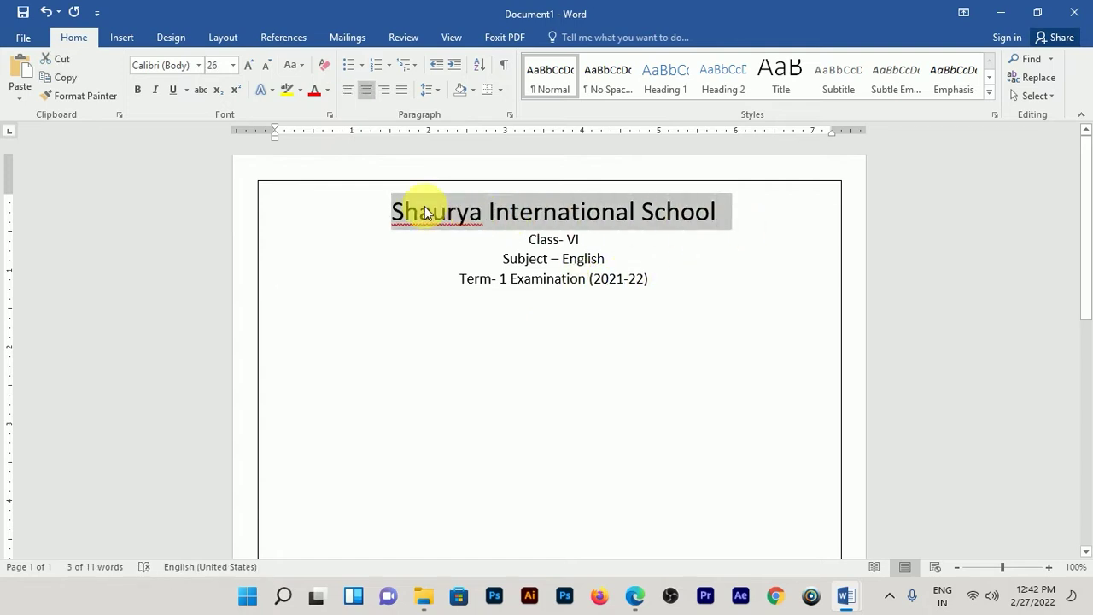
key("ctrl+shift+period")
key("ctrl+shift+period")
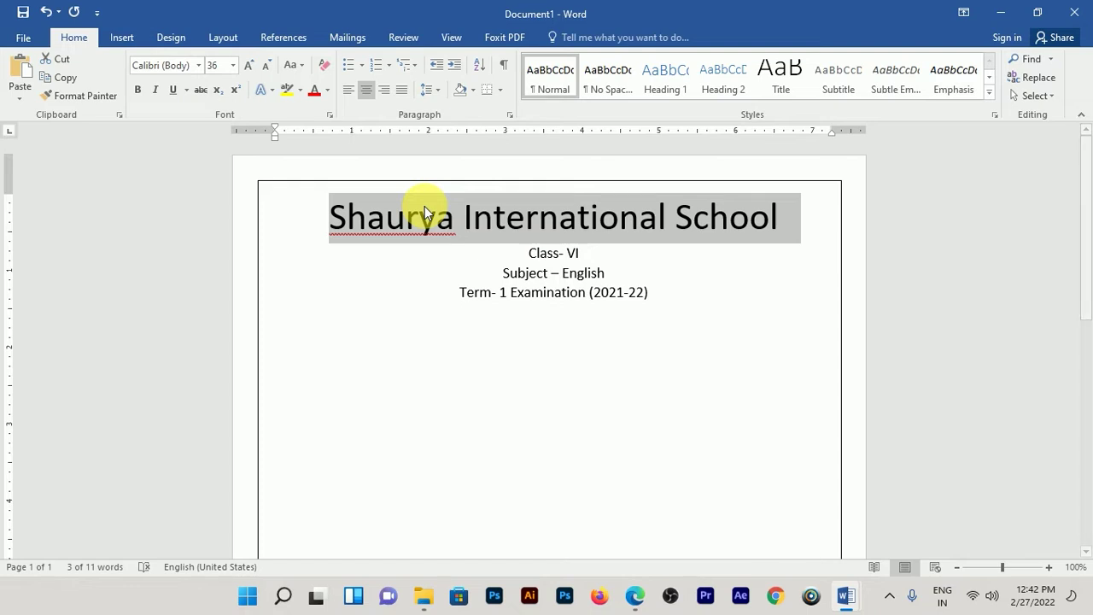
key("ctrl+shift+comma")
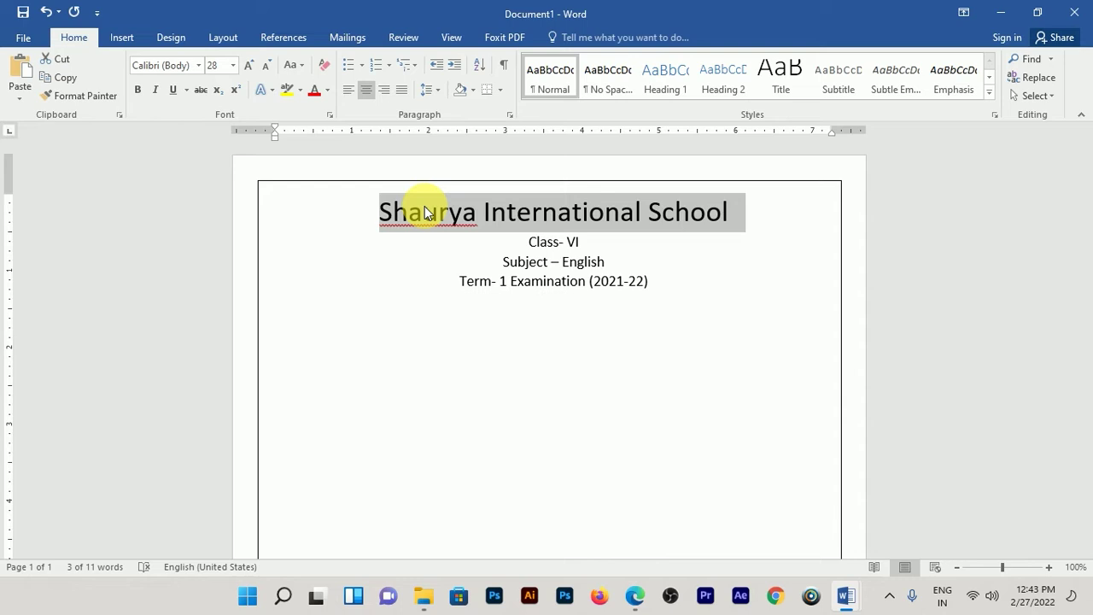
Make the school name heading line bold.
left_click(590, 339)
left_click_drag(732, 220, 415, 203)
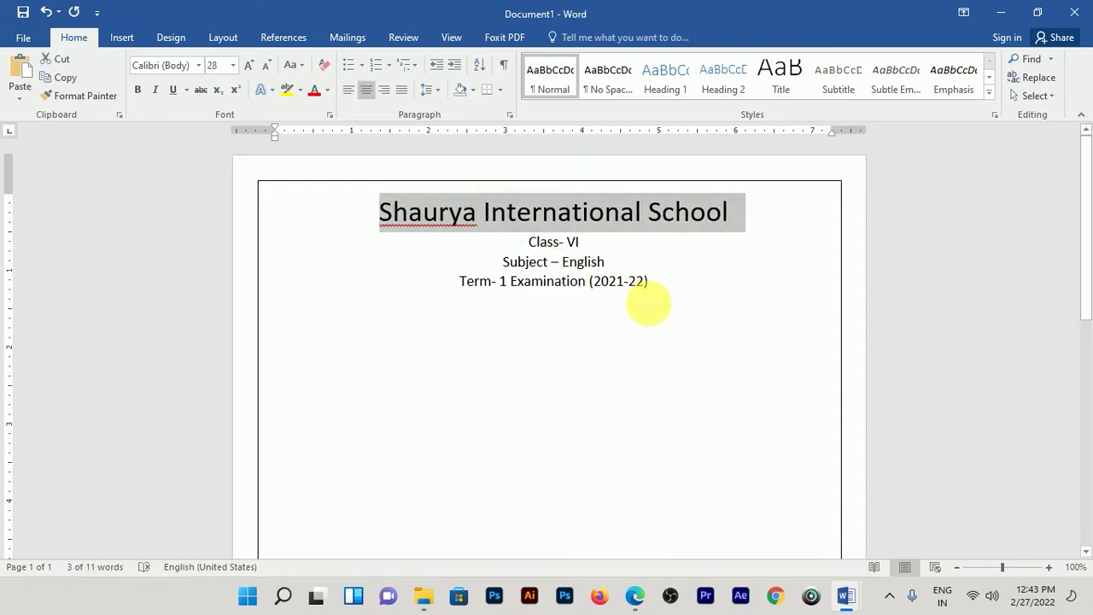
key("ctrl+b")
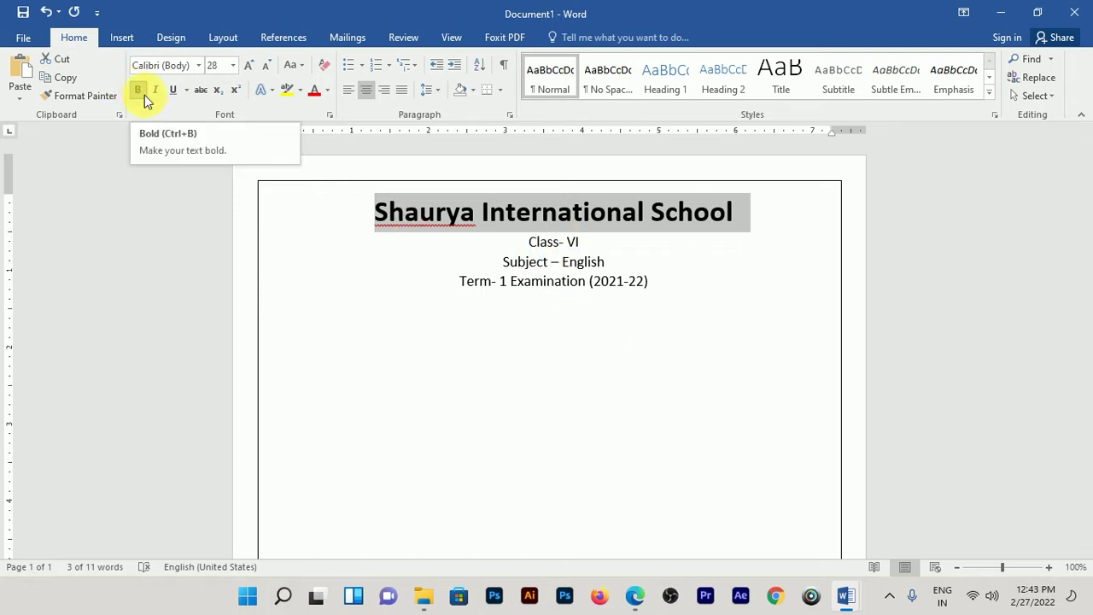
left_click(602, 292)
Start a new left-aligned line with "Time:" directly below the term examination line.
left_click(672, 290)
key("Return")
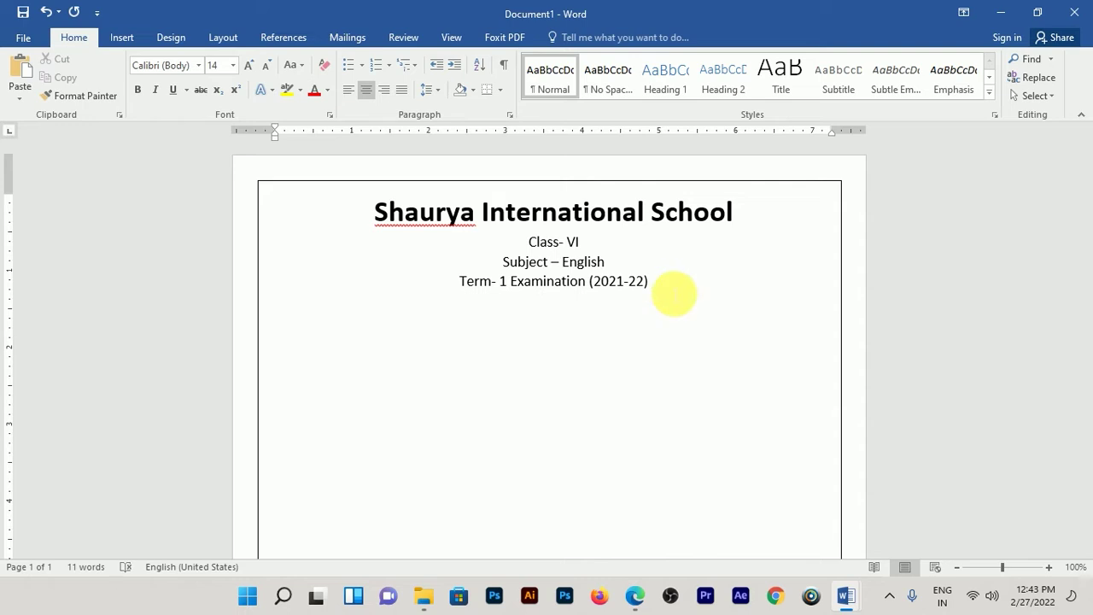
key("ctrl+l")
type("TIme")
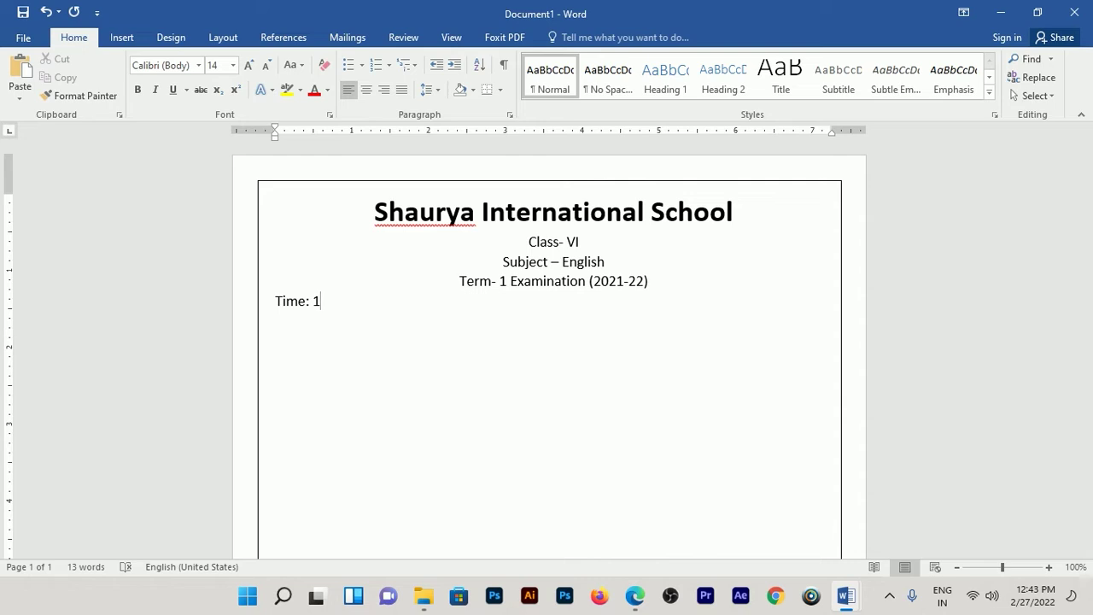
type("90 mins")
key("BackSpace")
key("BackSpace")
key("BackSpace")
key("BackSpace")
key("BackSpace")
key("BackSpace")
Complete the time entry as "1 ½ hrs." and place "MM: 80" at the far right end of the same line.
type("1 1/2")
type("hrs.")
key("Tab")
key("Tab")
key("Tab")
type("MM:")
key("Tab")
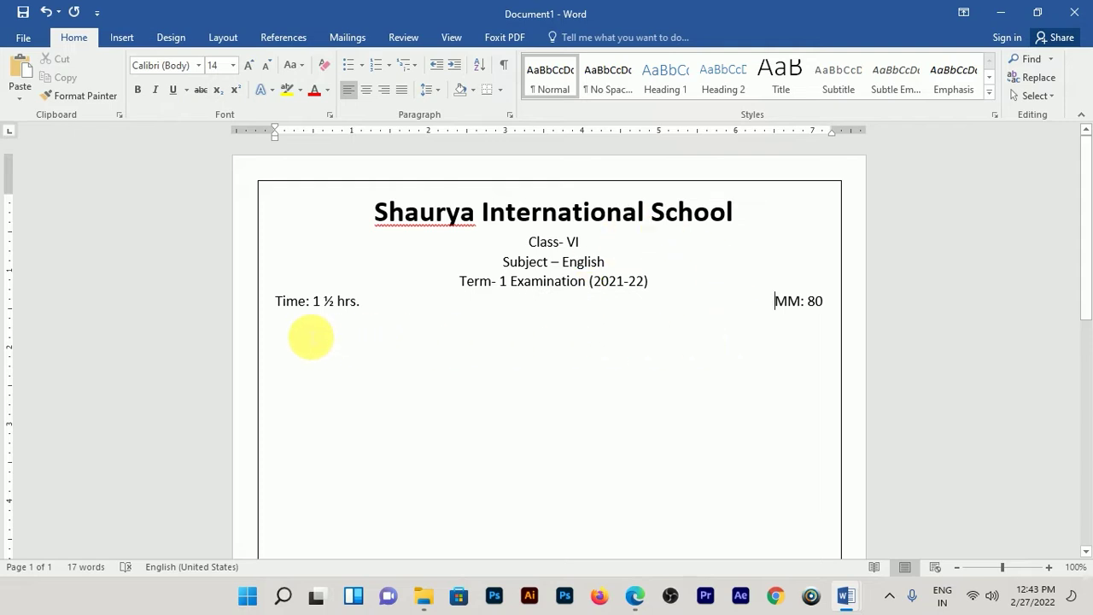
left_click(384, 345)
type("Name")
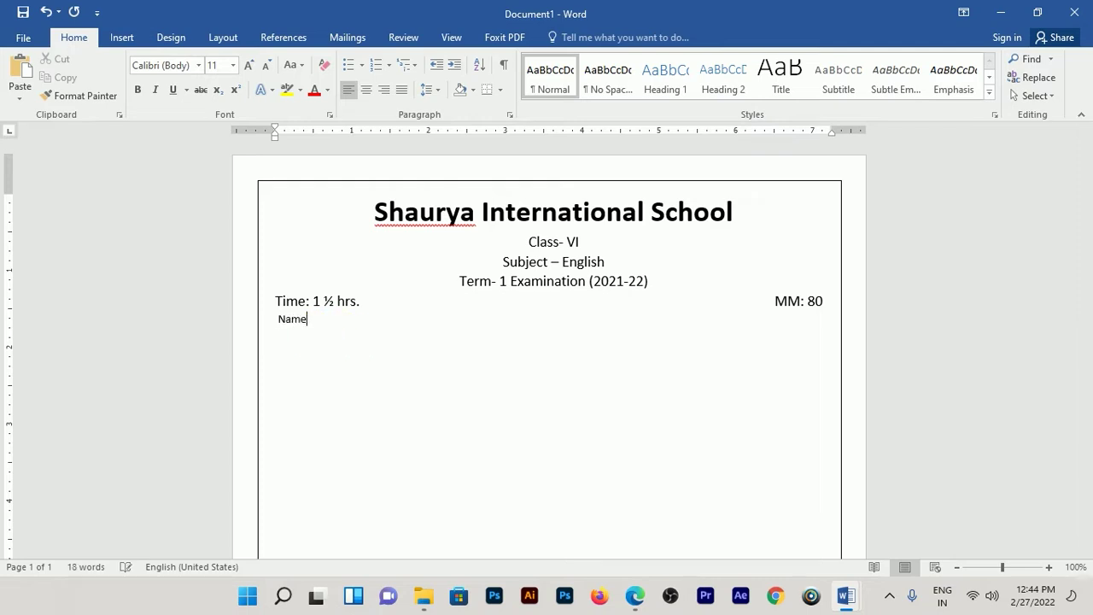
type(":______________")
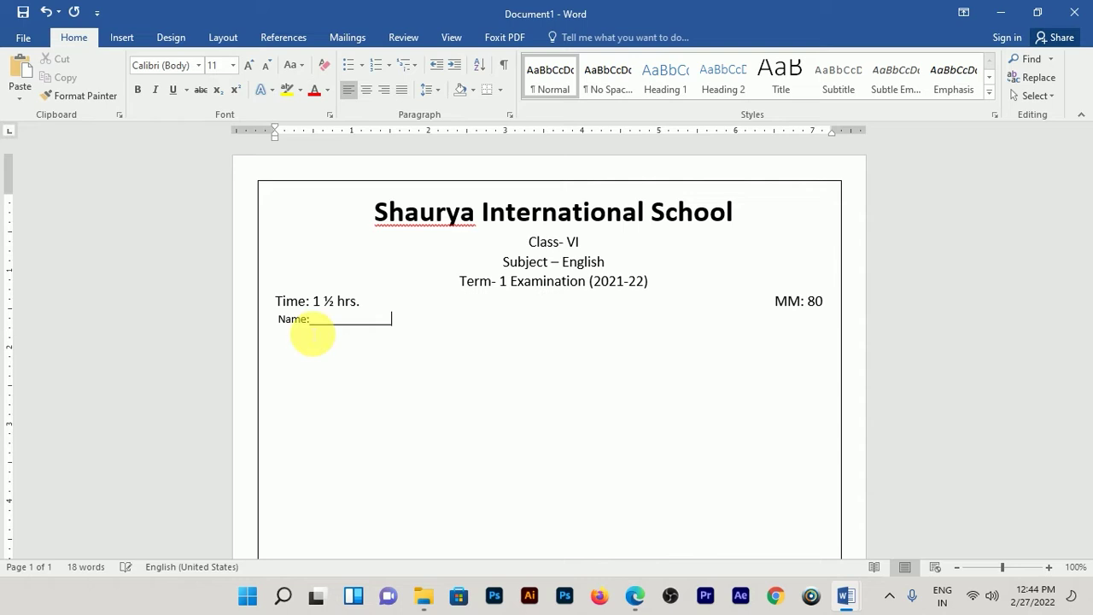
key("BackSpace")
key("BackSpace")
key("BackSpace")
key("BackSpace")
key("BackSpace")
key("BackSpace")
key("BackSpace")
key("BackSpace")
key("BackSpace")
key("BackSpace")
key("BackSpace")
key("BackSpace")
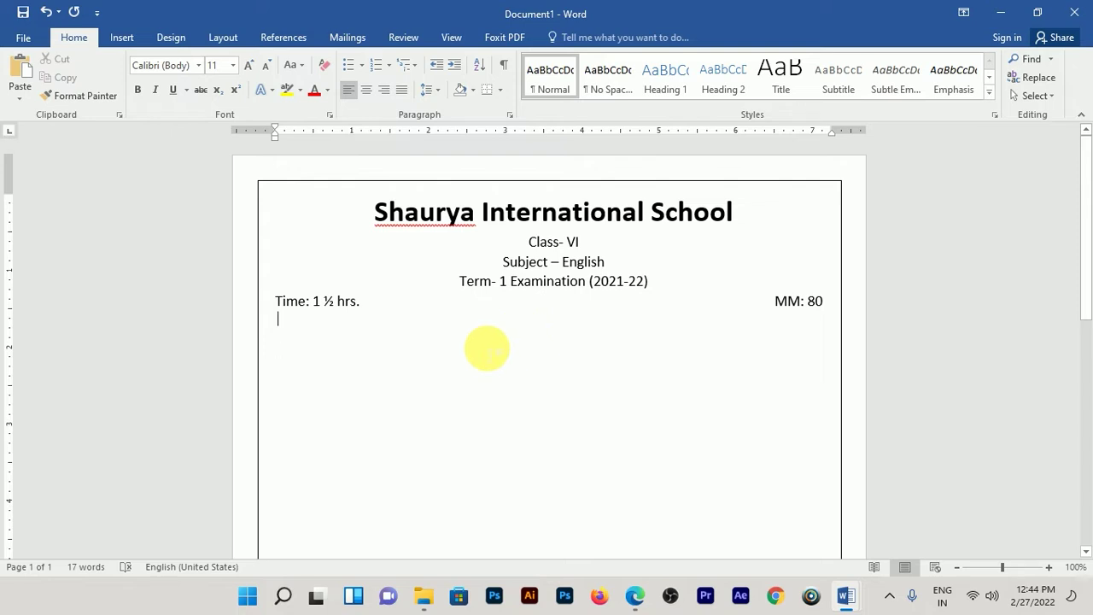
Insert the SIS school logo picture from the Question papers folder on the Desktop below the time line.
left_click(121, 37)
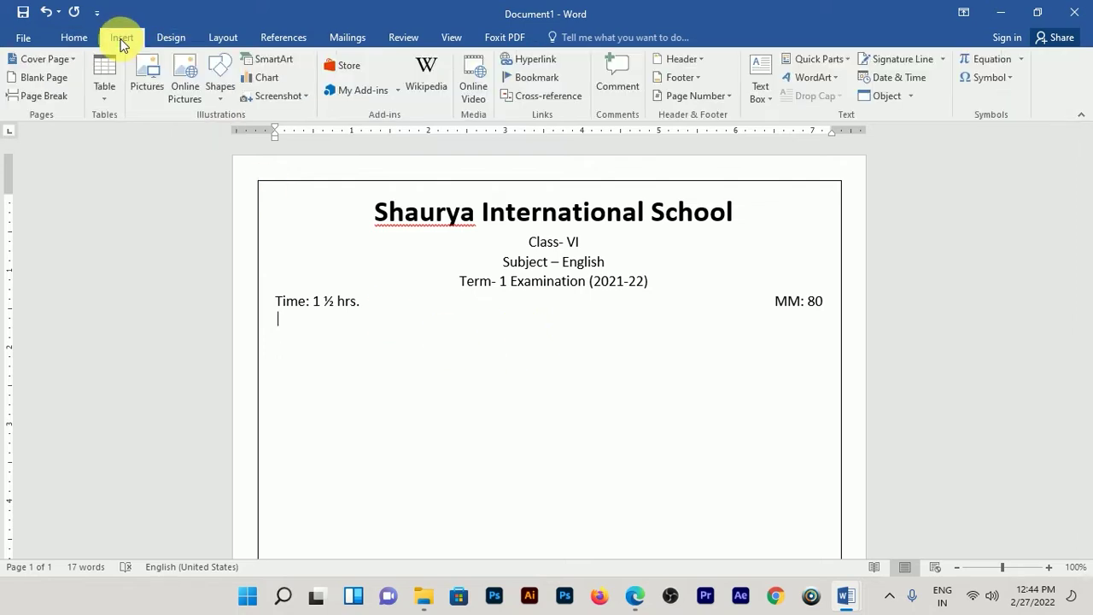
left_click(161, 101)
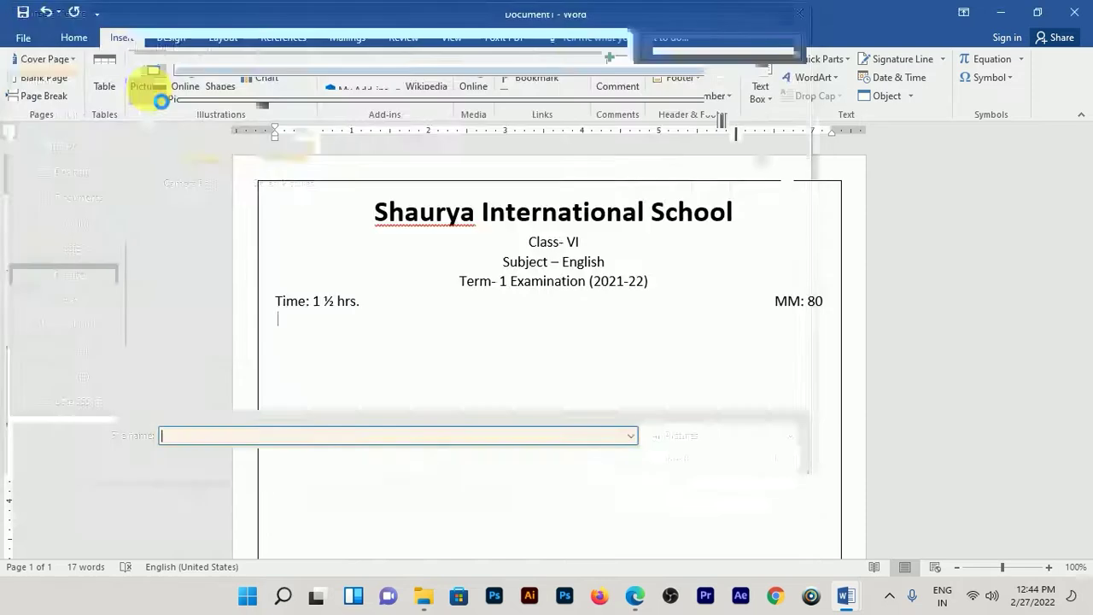
scroll(68, 237, "up", 1)
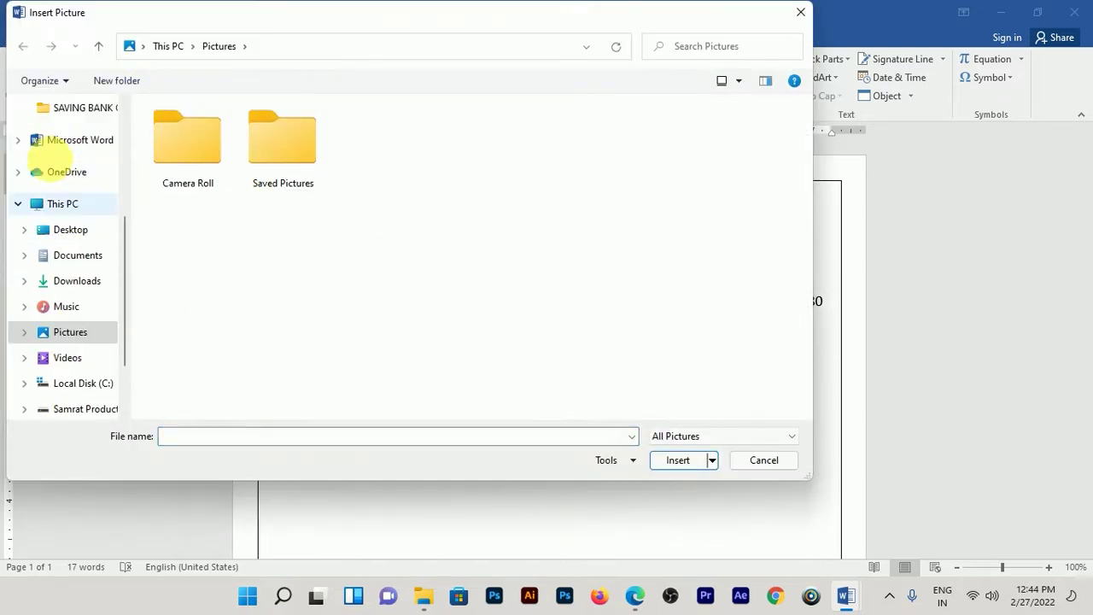
left_click(71, 230)
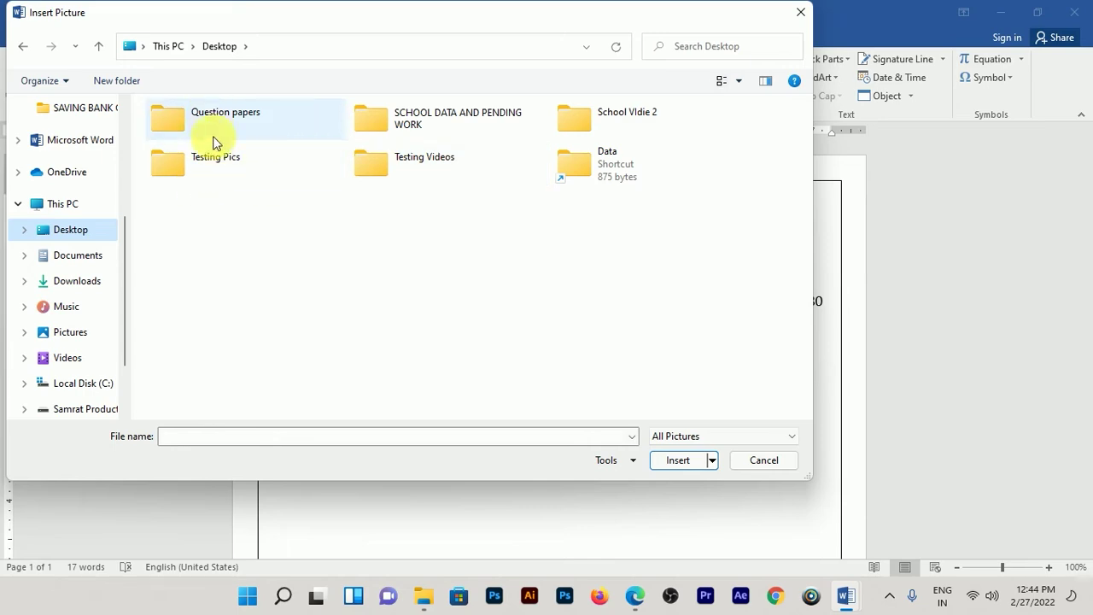
double_click(256, 129)
double_click(248, 138)
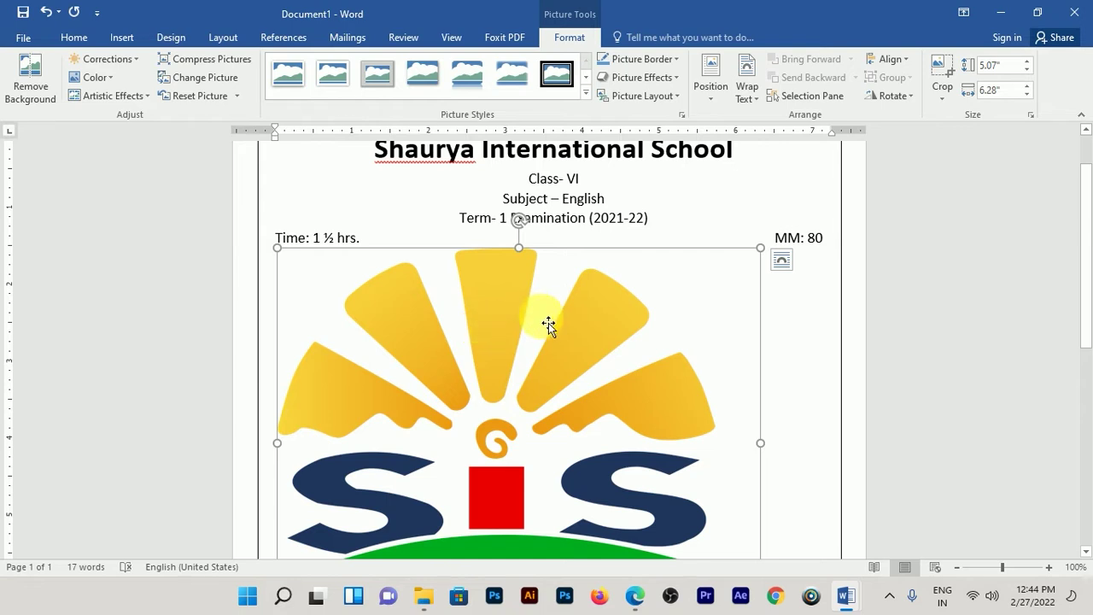
Set the logo picture's text wrapping to In Front of Text.
scroll(524, 318, "down", 5)
scroll(525, 319, "up", 6)
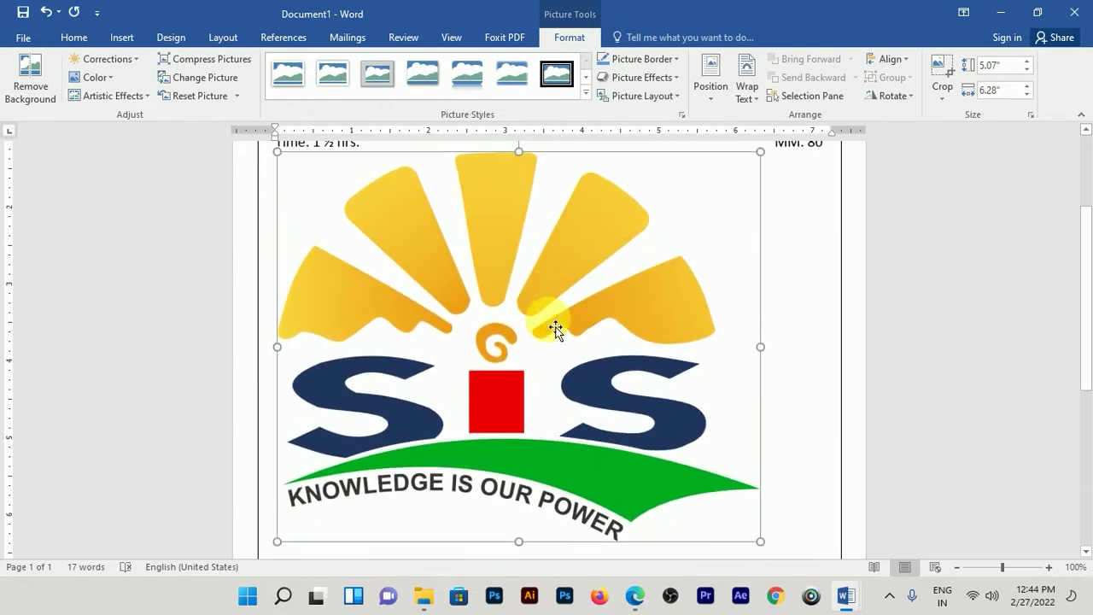
left_click(479, 332)
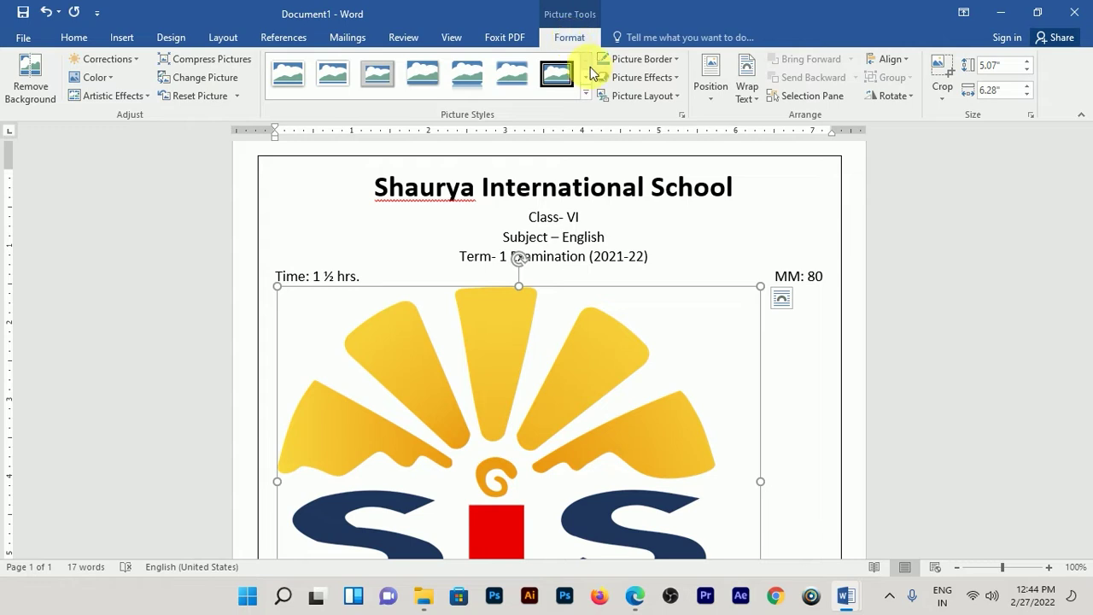
left_click(753, 100)
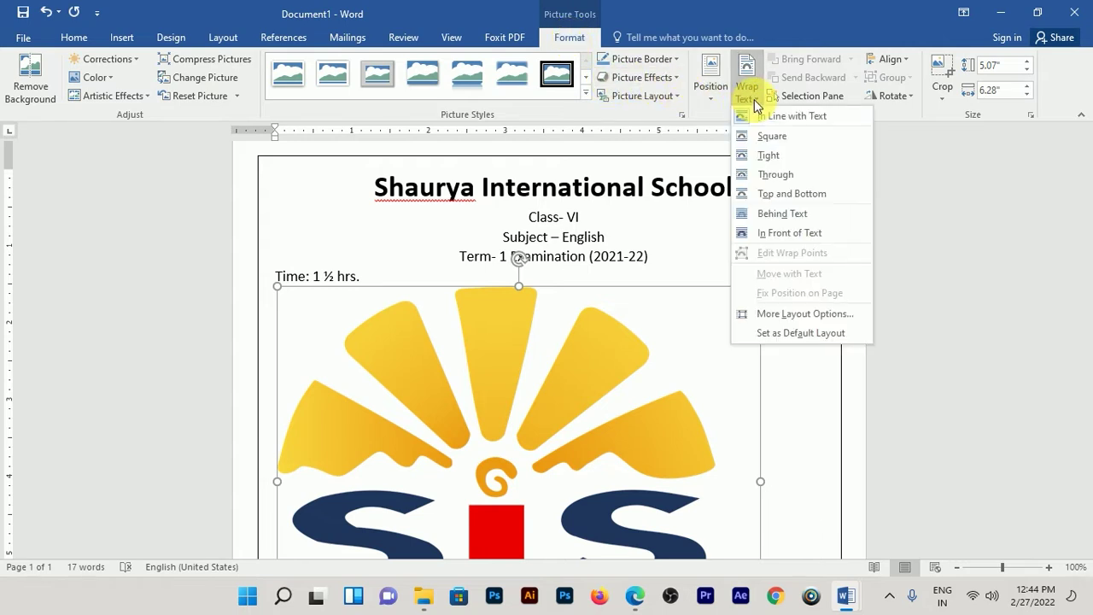
left_click(842, 233)
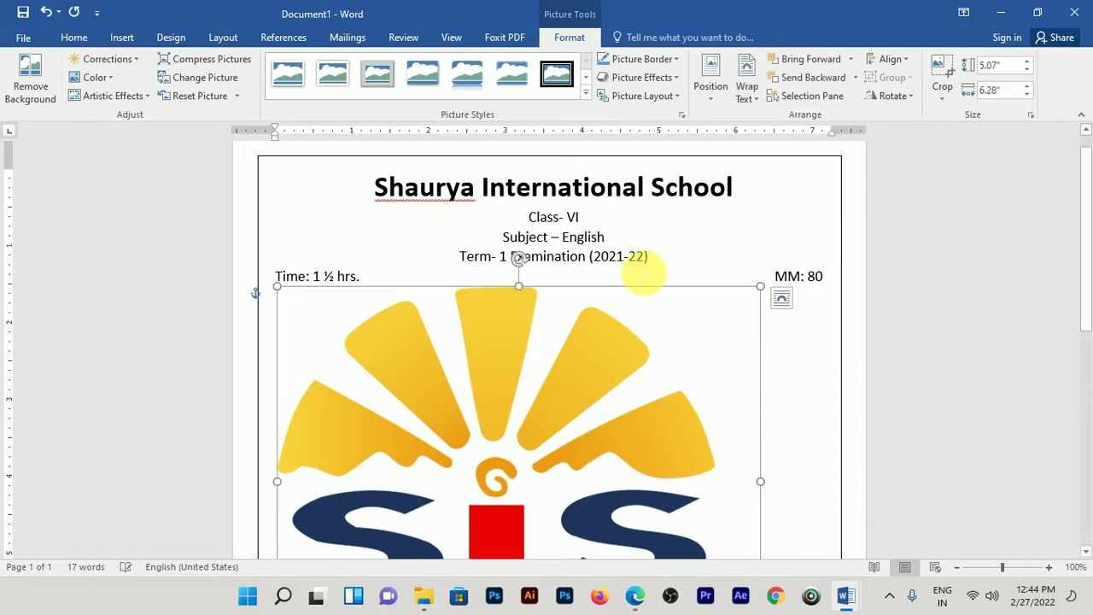
Shrink the logo to about 0.85" by 1.06" and position it in the page's upper-left corner beside the school name.
scroll(501, 285, "down", 3)
left_click_drag(521, 243, 763, 201)
left_click_drag(791, 155, 430, 241)
scroll(431, 256, "up", 3)
left_click_drag(426, 421, 322, 234)
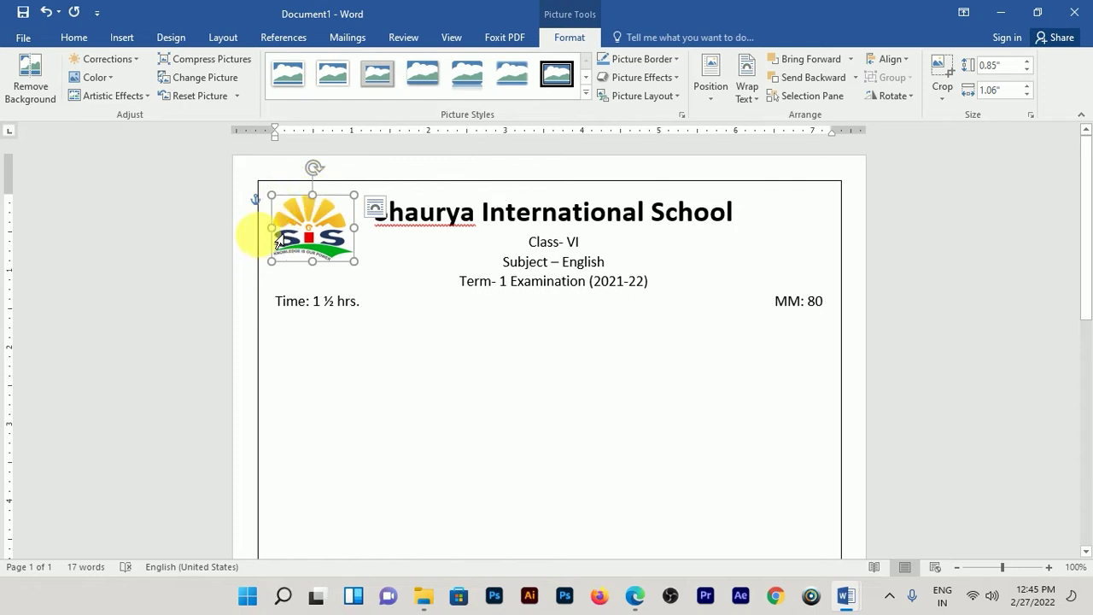
key("Left")
key("Left")
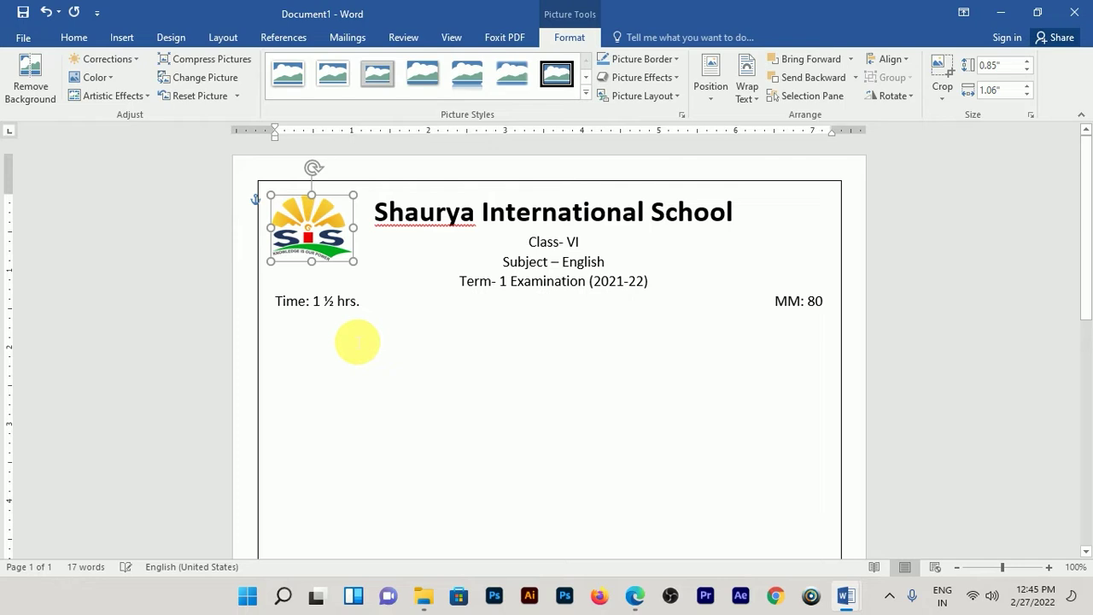
left_click(478, 342)
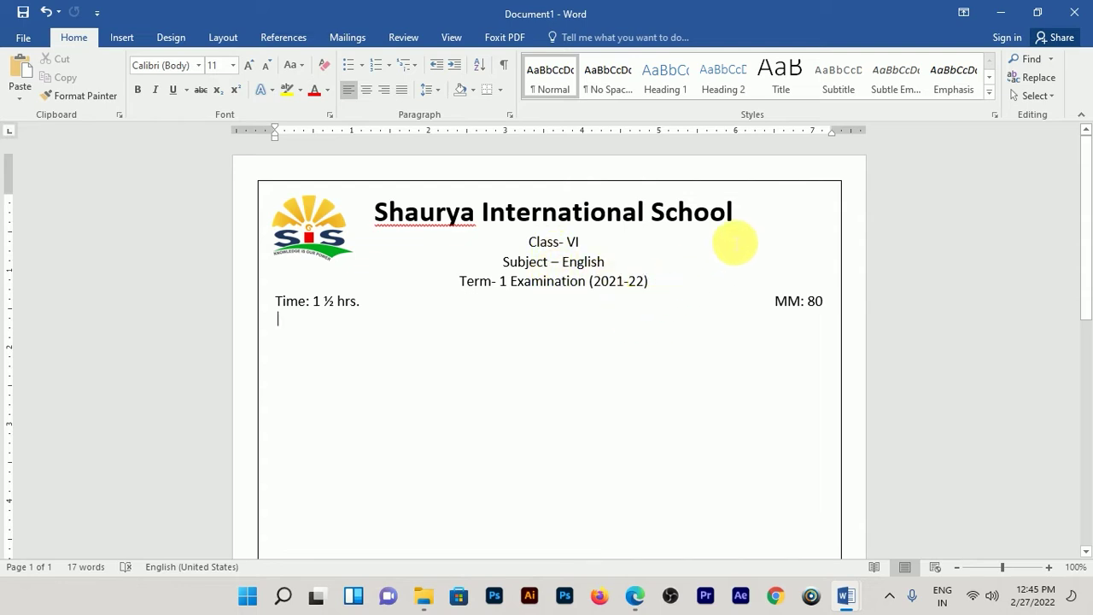
Add the centred line "SHAURYA – THE PRIDE" directly below the school name.
left_click(742, 226)
key("Return")
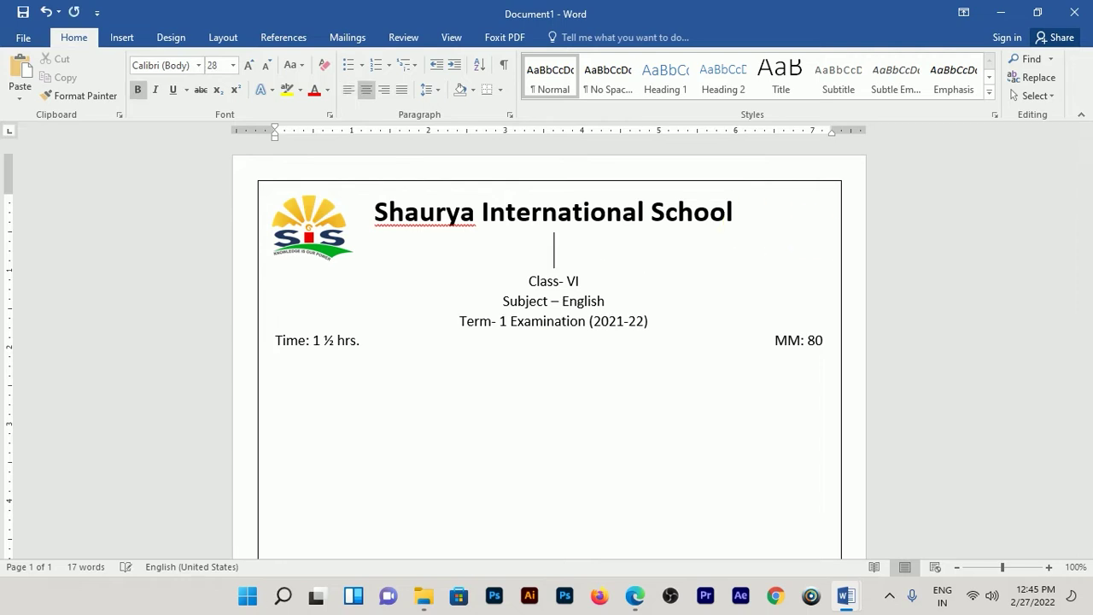
type("SHAURYA ")
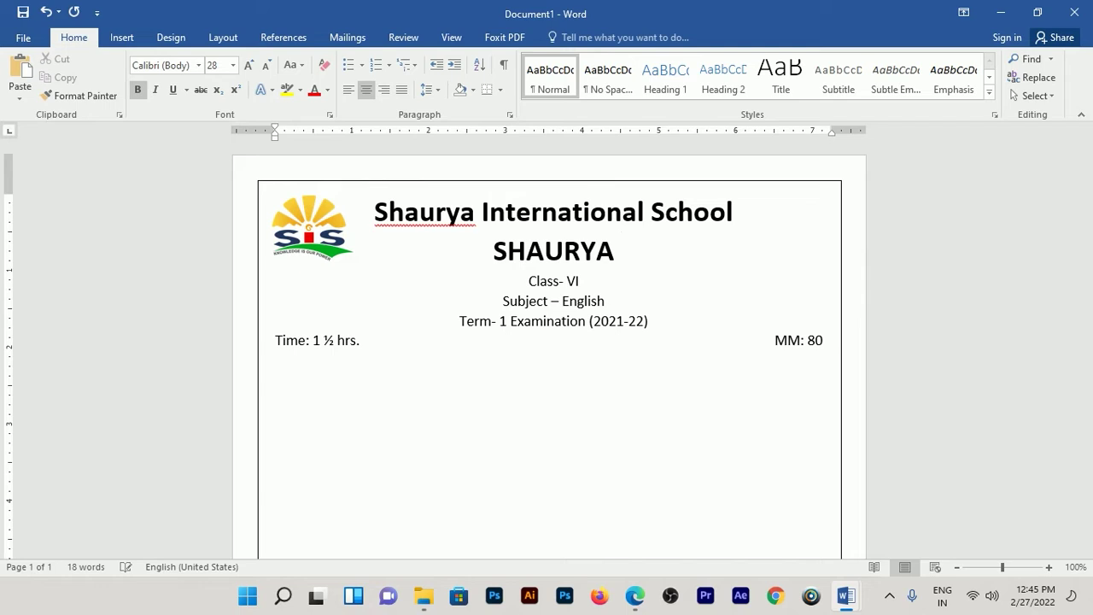
type("- THEPRI")
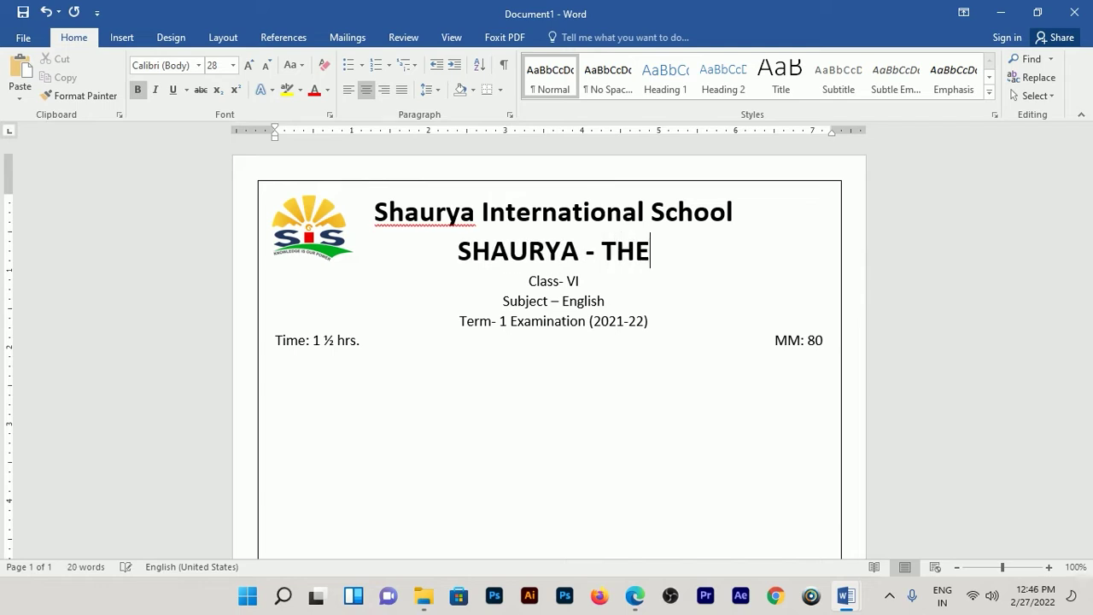
key("BackSpace")
key("BackSpace")
key("BackSpace")
type("PRIDE")
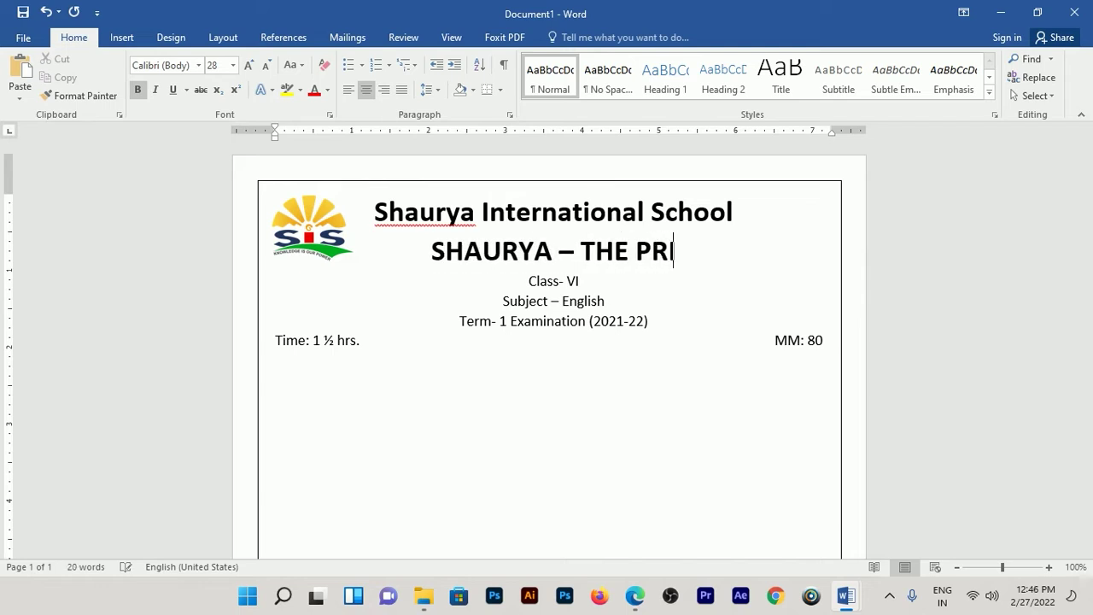
Select the whole "SHAURYA – THE PRIDE" line.
key("ctrl+shift+Left")
key("ctrl+shift+Left")
key("ctrl+shift+Left")
key("ctrl+shift+Left")
key("ctrl+shift+Left")
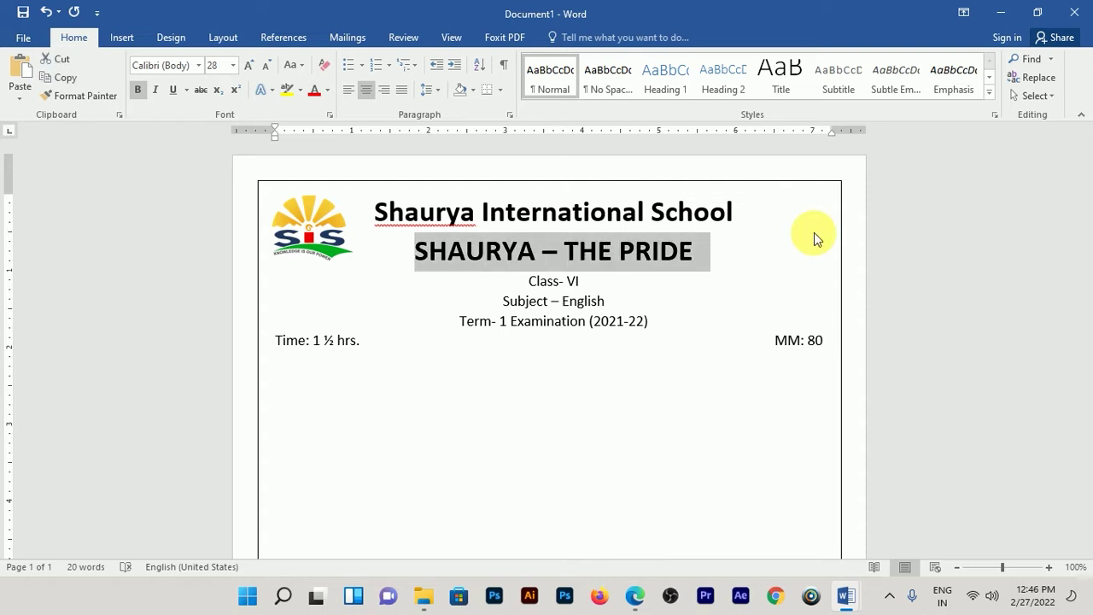
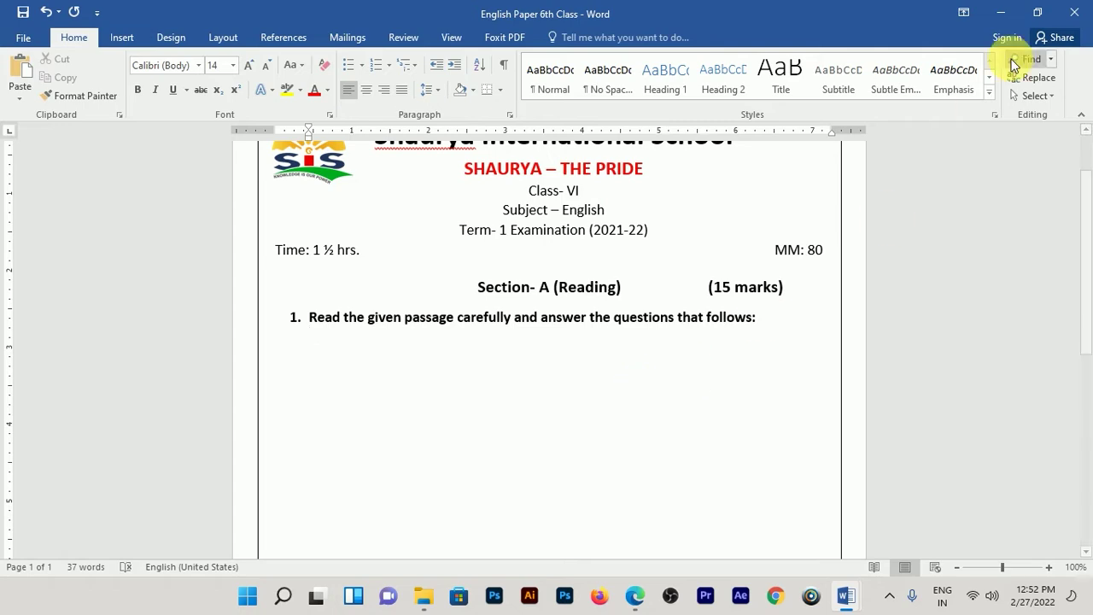
Save the exam paper, then switch to File Explorer and open the scanned question paper image 1.1 from the English folder.
key("ctrl+s")
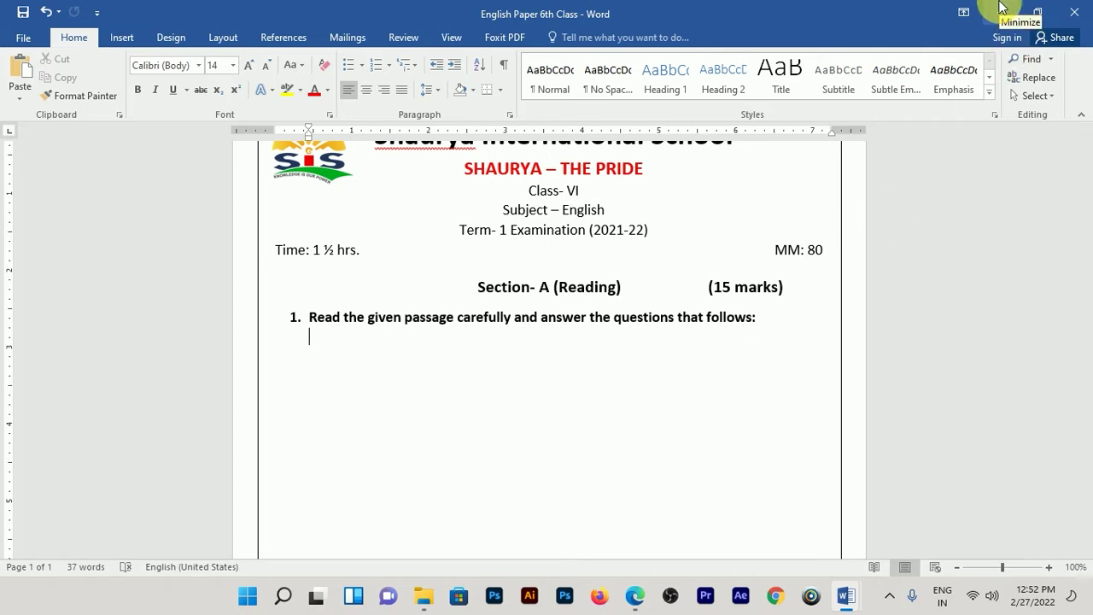
left_click(1002, 11)
left_click(423, 595)
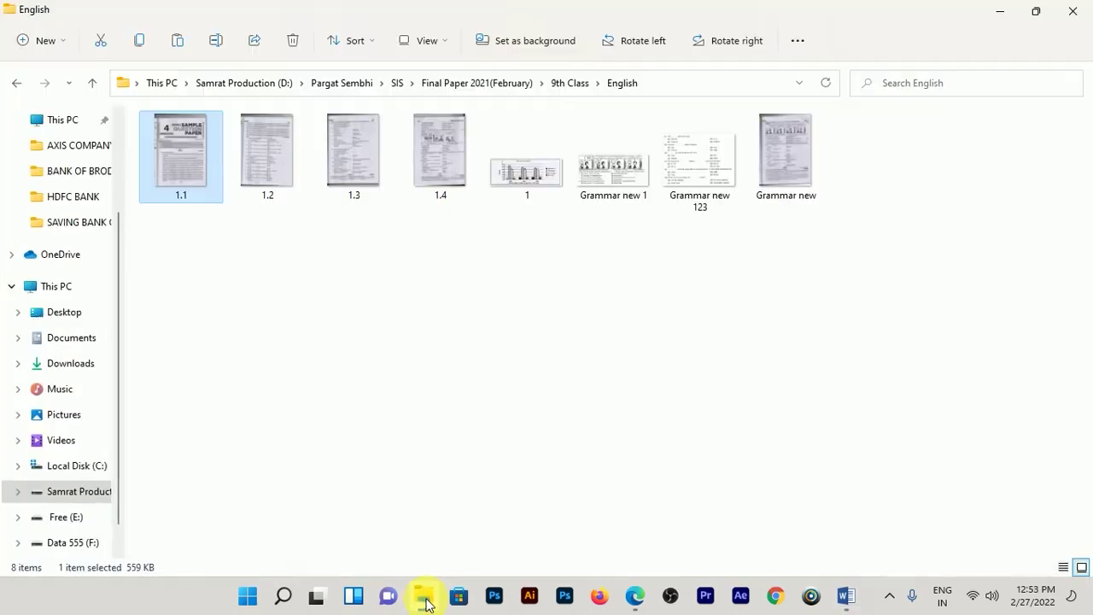
left_click(539, 419)
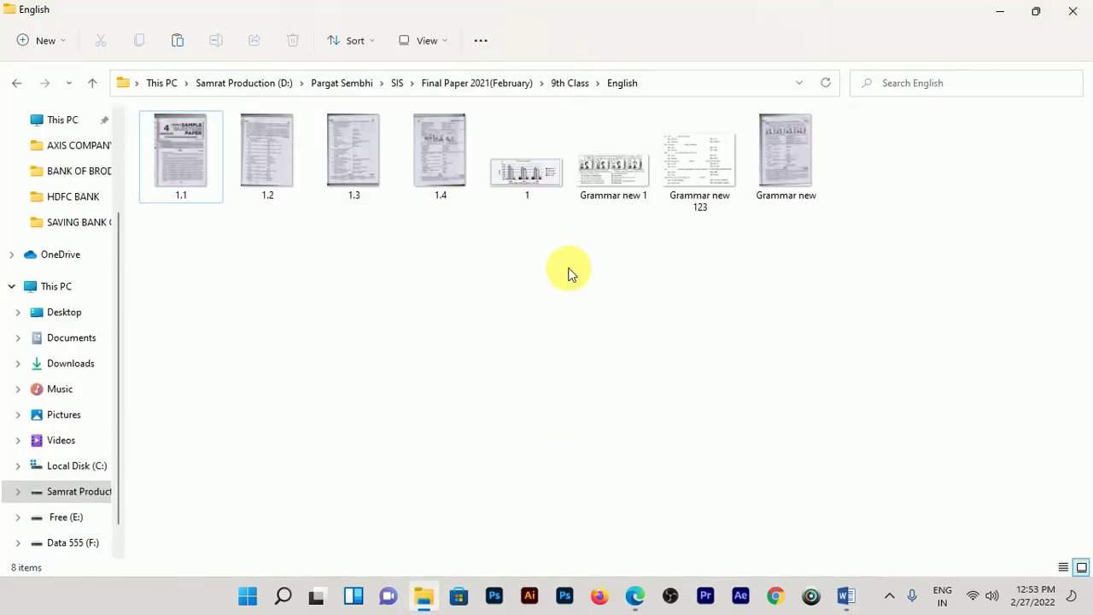
left_click(164, 190)
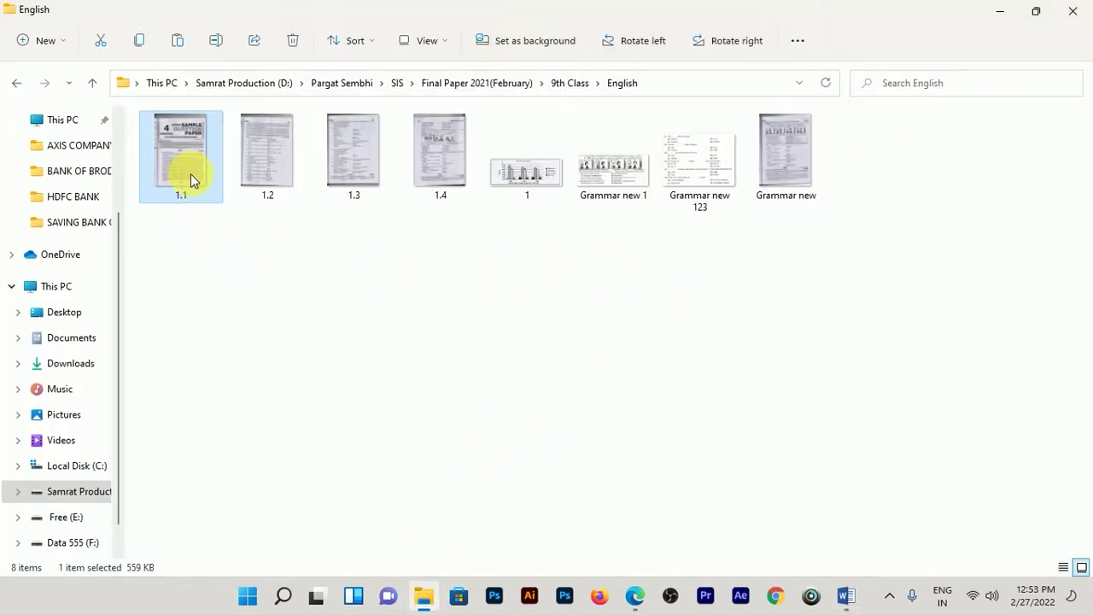
double_click(190, 169)
left_click_drag(1092, 51, 439, 63)
double_click(439, 62)
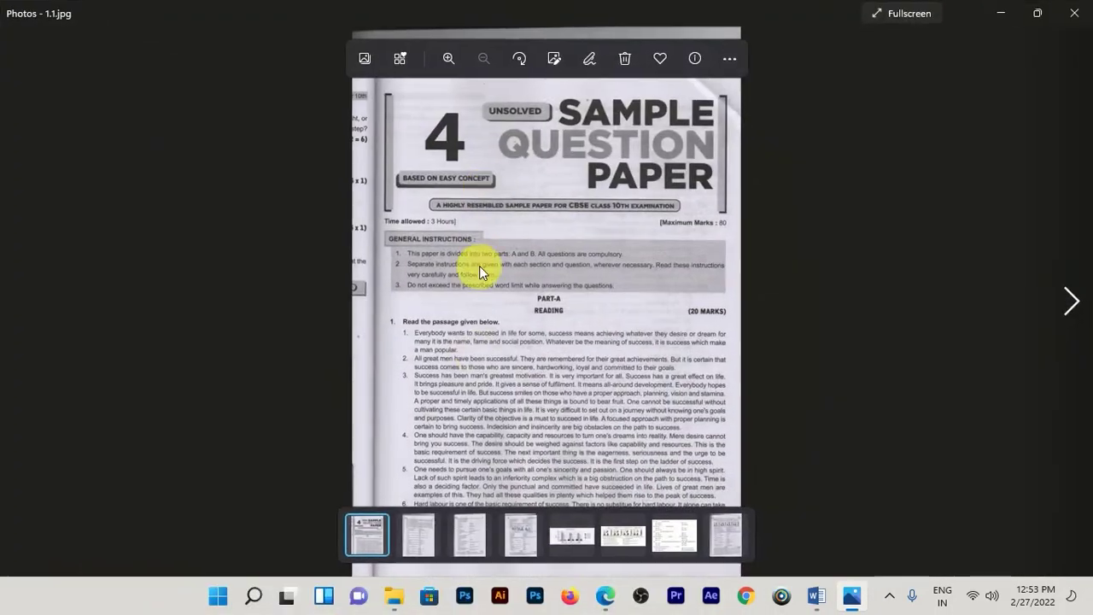
Read the reading passage in the scanned page, close the image, and launch the NAPS2 scanning app.
scroll(477, 377, "up", 5)
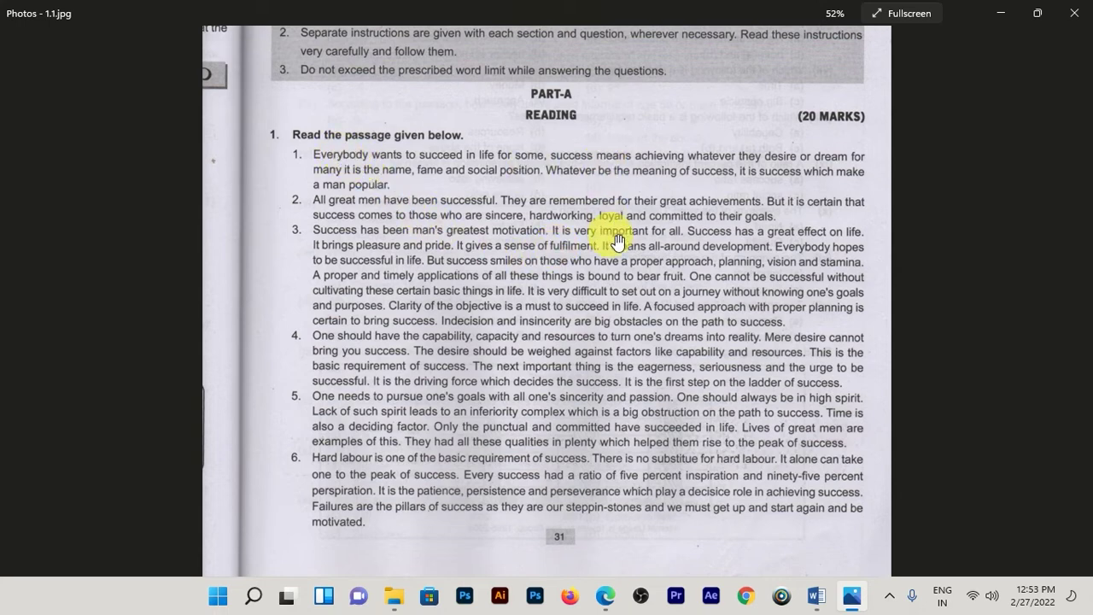
left_click(1073, 9)
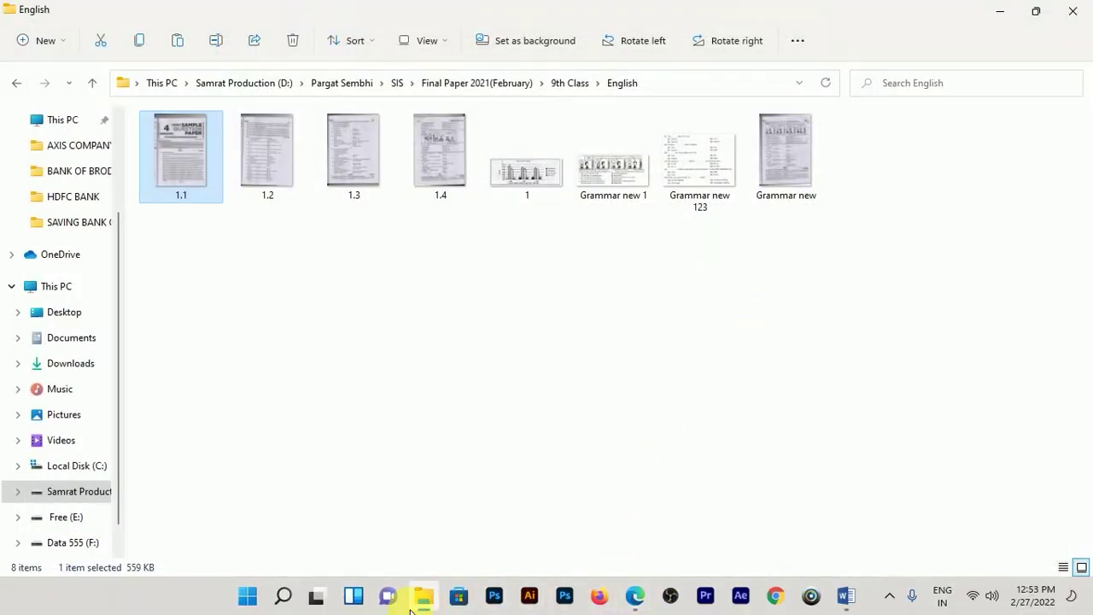
left_click(283, 595)
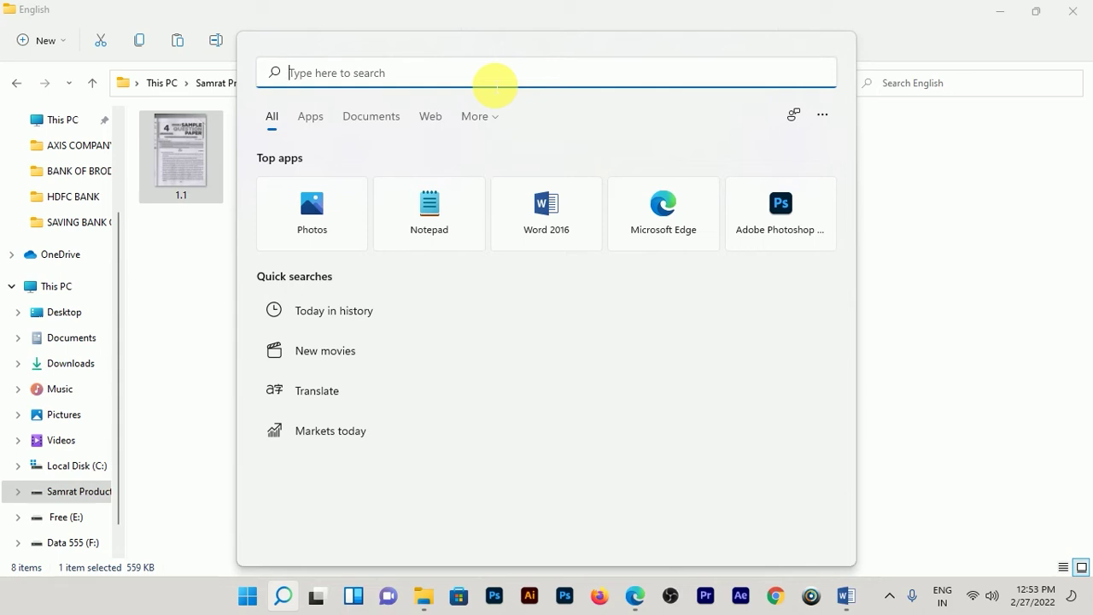
type("nap")
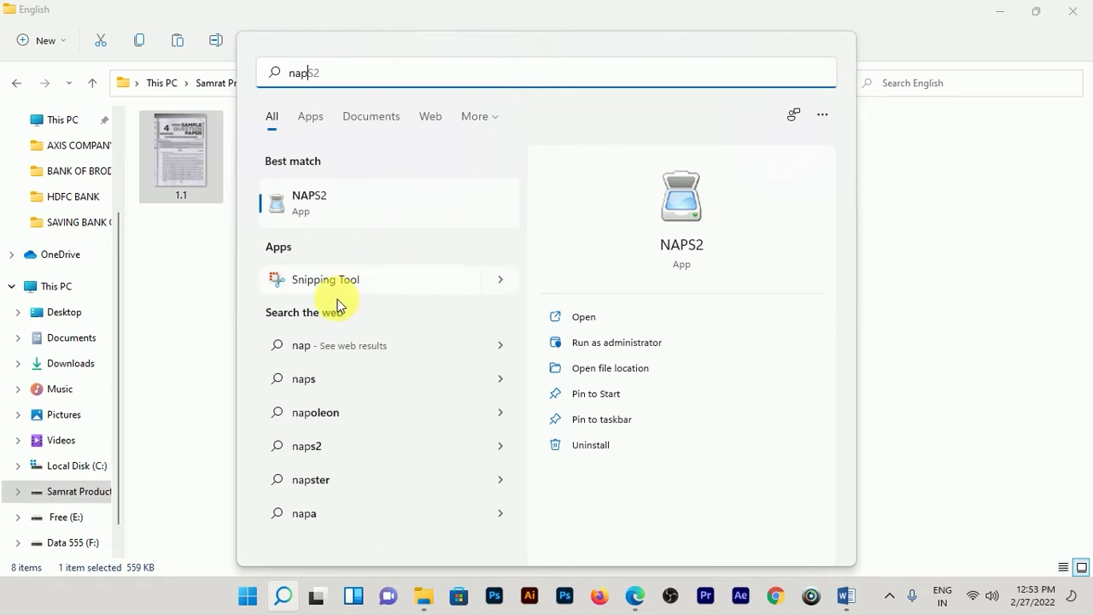
left_click(345, 210)
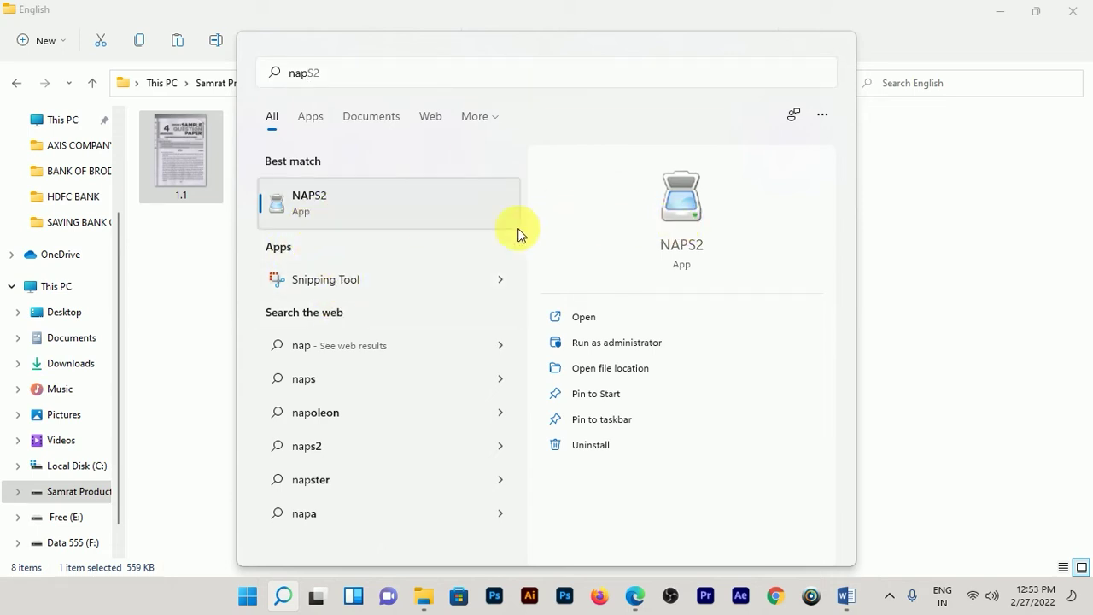
left_click(958, 155)
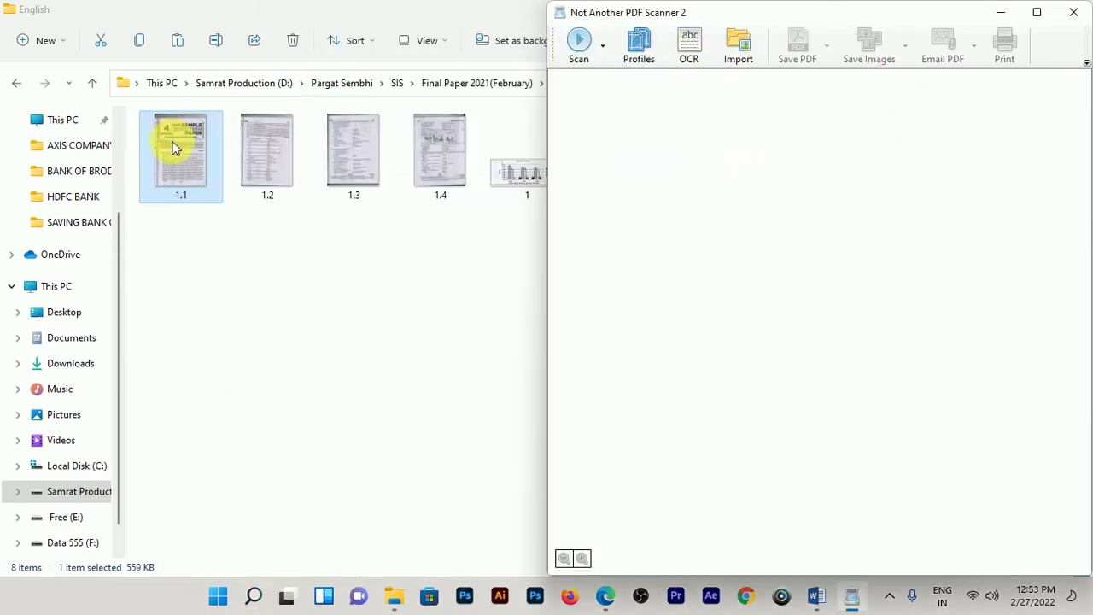
Import scanned image 1.1 from the English folder into NAPS2 and open it in the preview.
left_click_drag(181, 153, 783, 169)
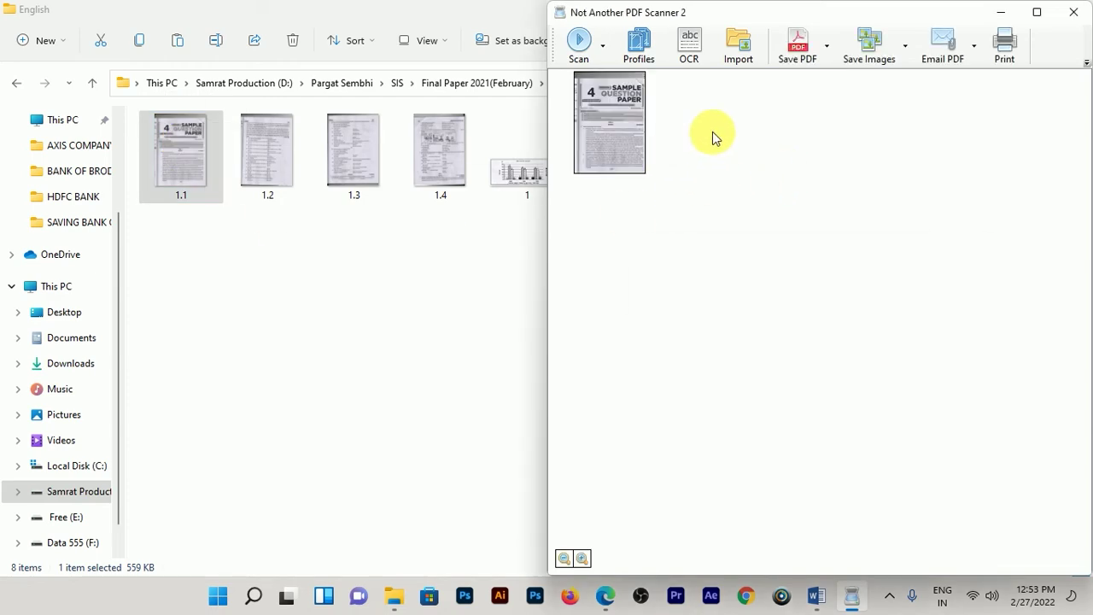
left_click(609, 100)
double_click(609, 100)
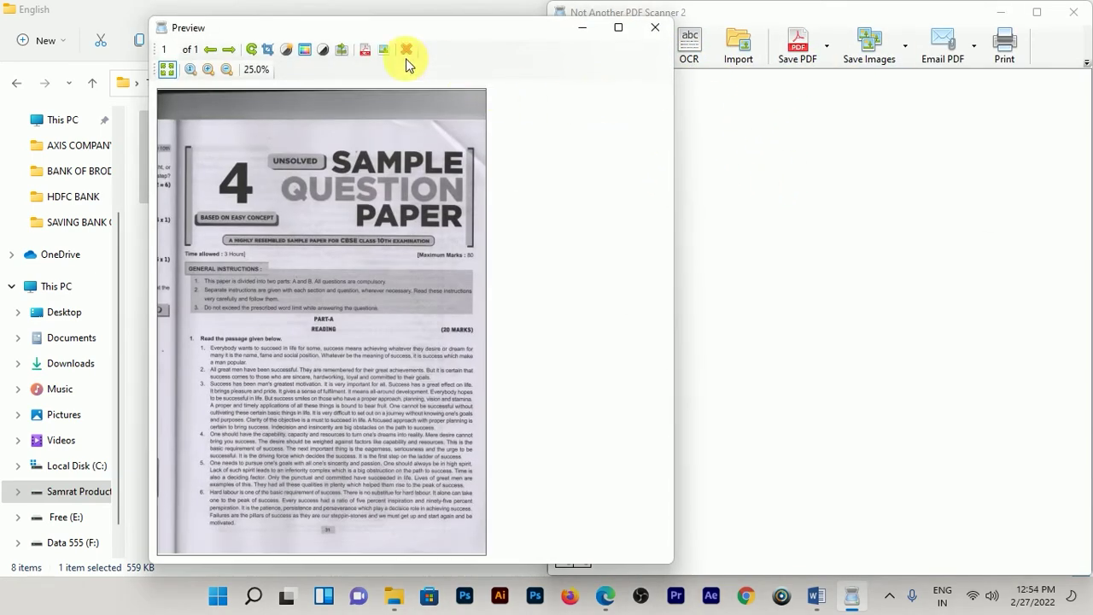
left_click_drag(389, 28, 620, 19)
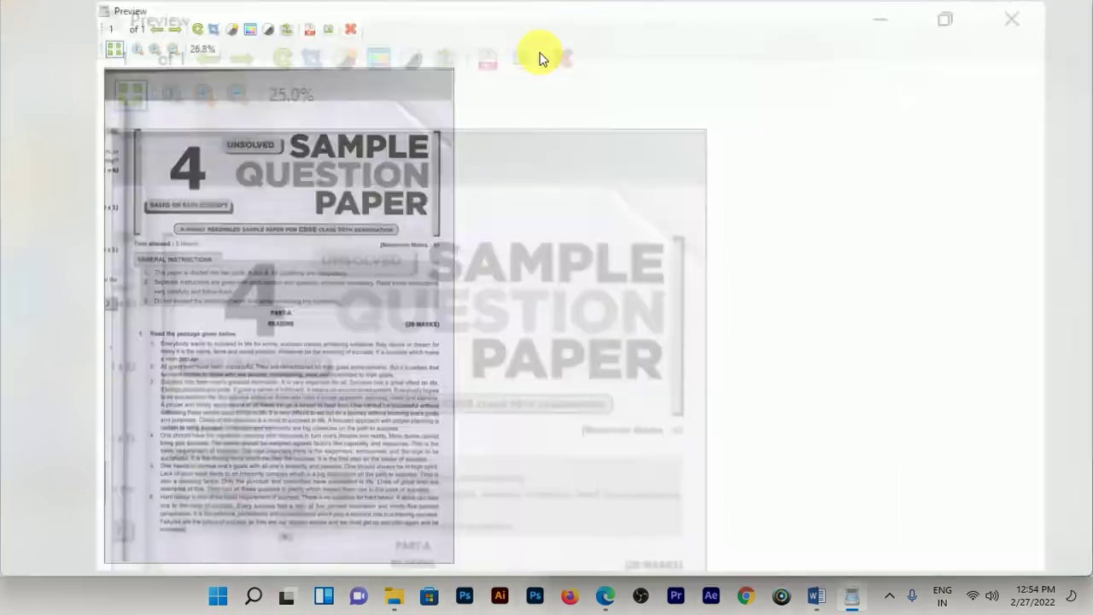
left_click_drag(543, 12, 549, 29)
Crop the scanned page to only the six numbered paragraphs of the reading passage.
left_click(500, 41)
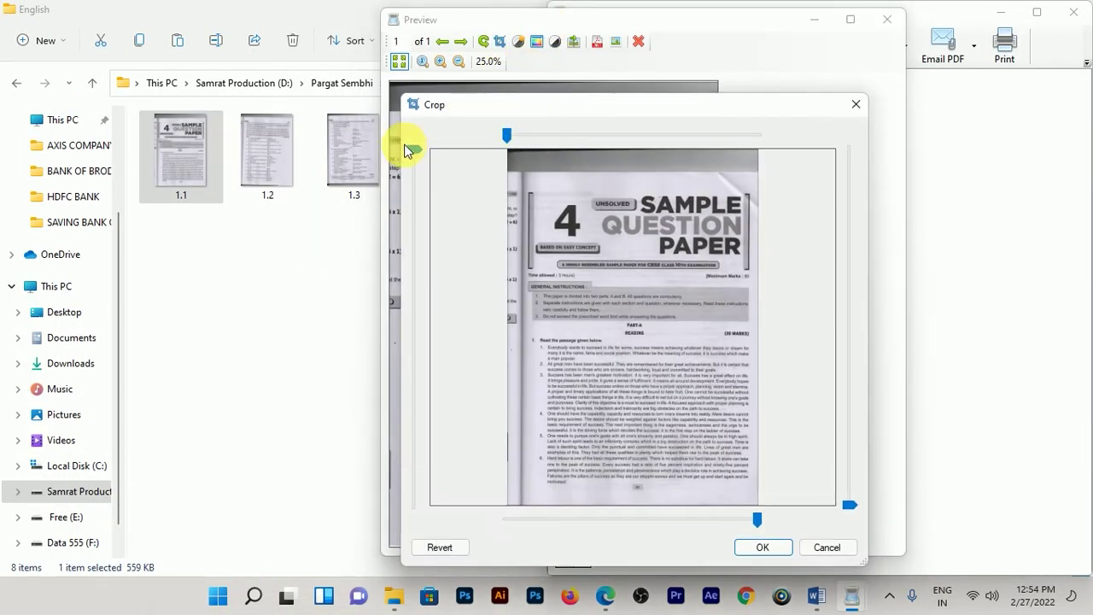
left_click_drag(414, 151, 415, 345)
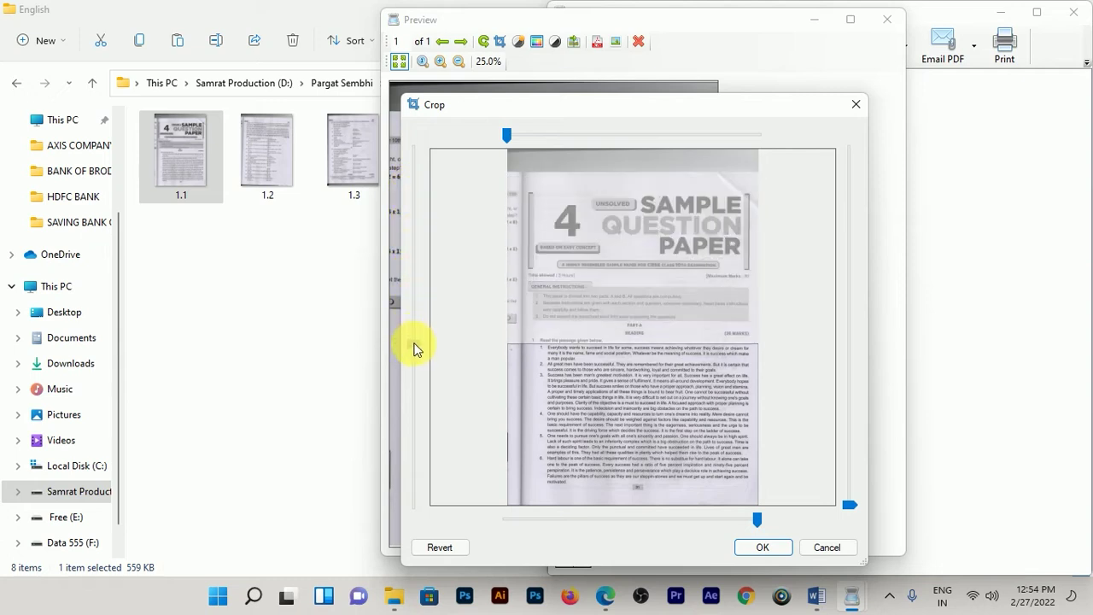
left_click_drag(506, 135, 531, 140)
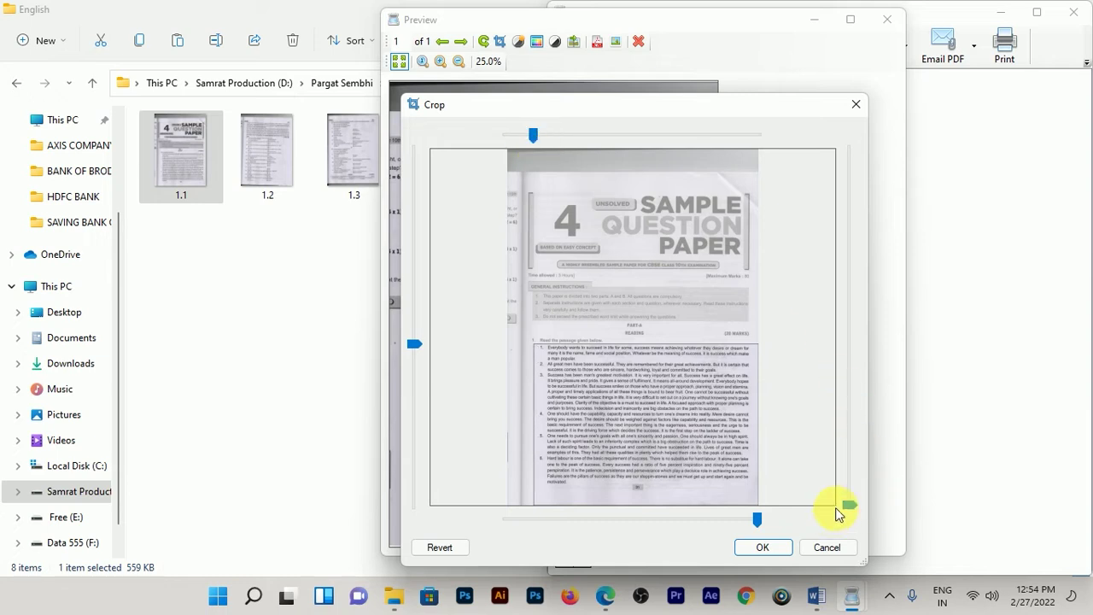
left_click_drag(848, 507, 845, 493)
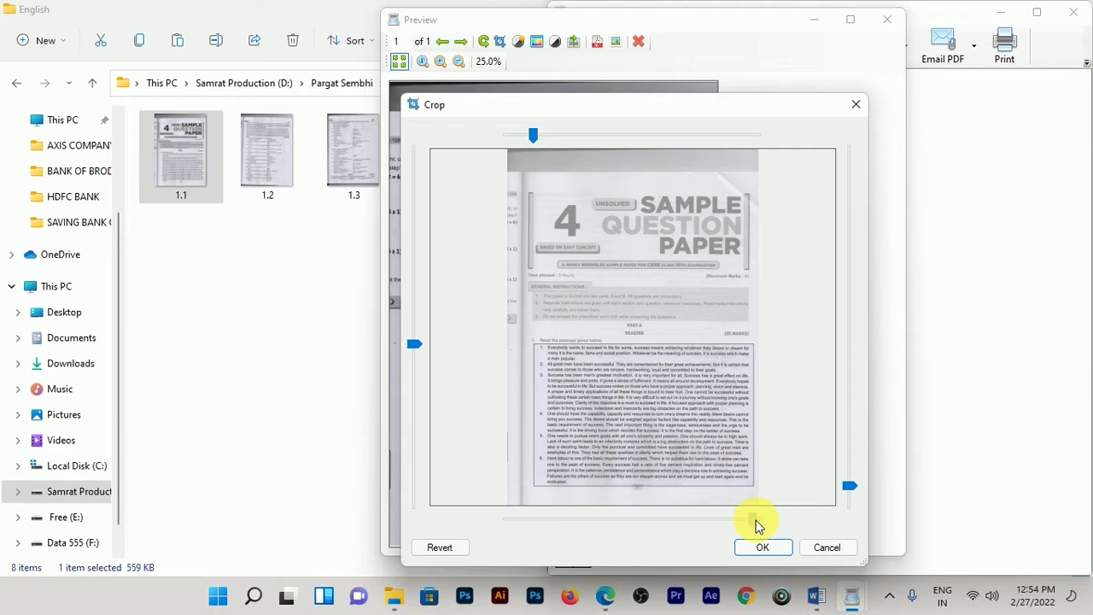
left_click(759, 546)
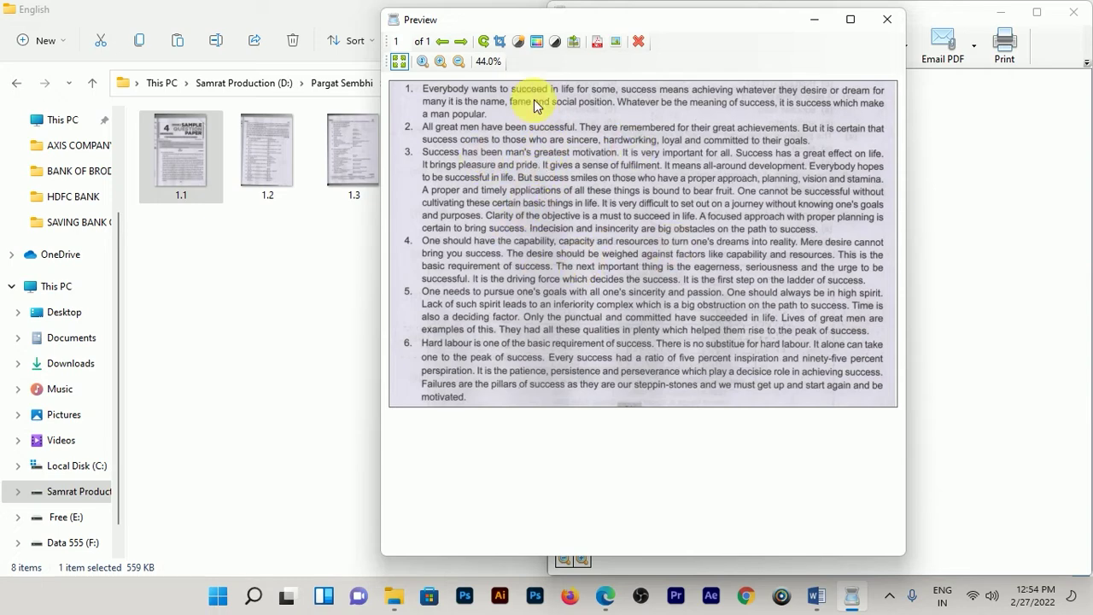
Convert the cropped passage to black and white with a threshold of 223, check the result and close the preview.
left_click(555, 44)
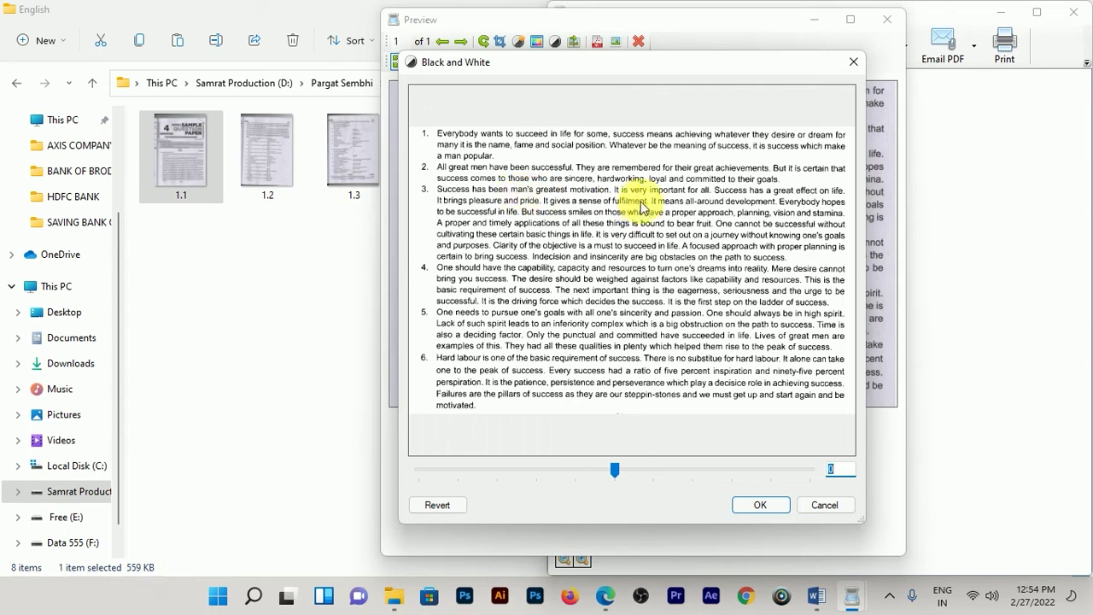
left_click_drag(594, 62, 743, 29)
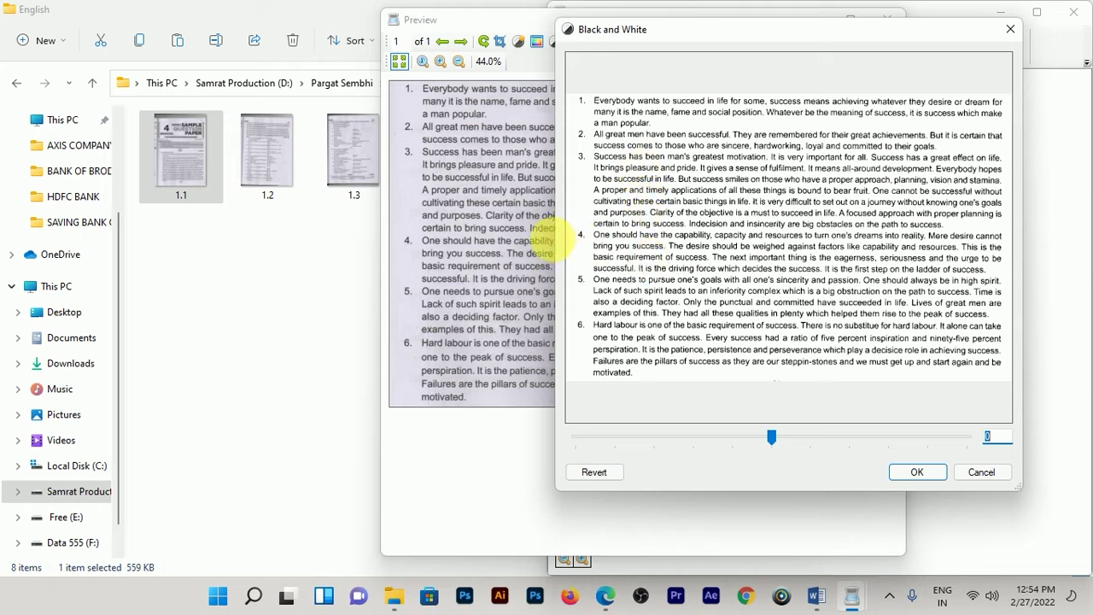
left_click_drag(774, 439, 814, 442)
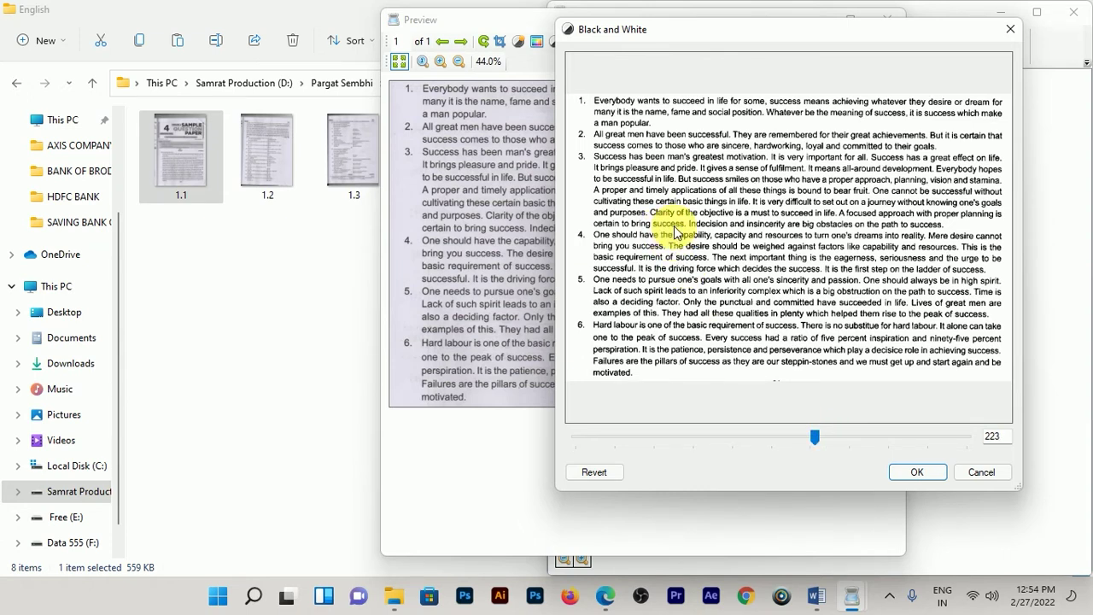
left_click(916, 473)
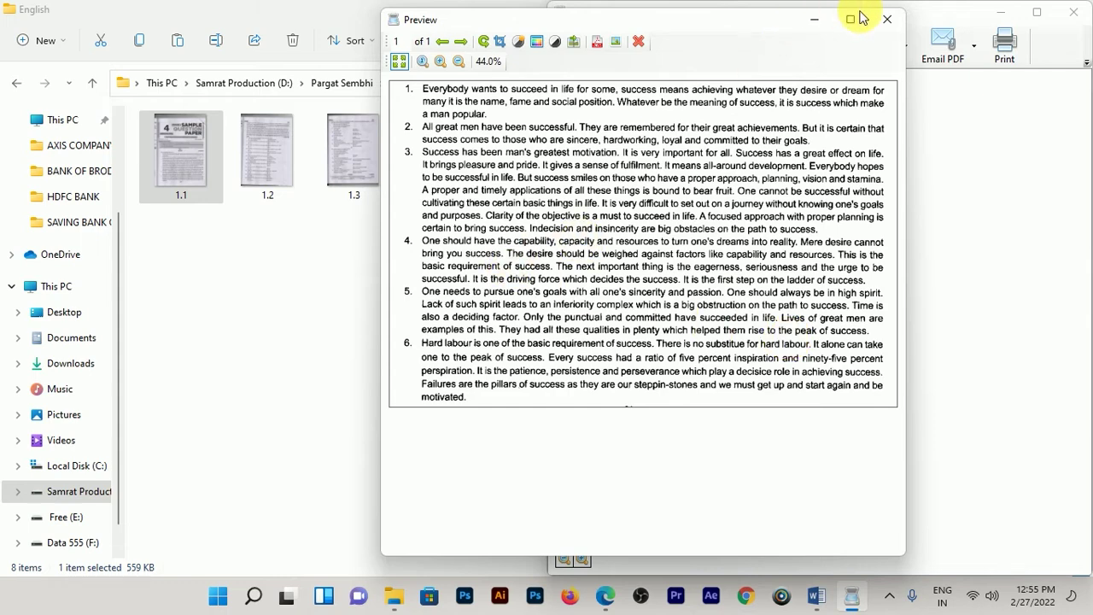
left_click(885, 18)
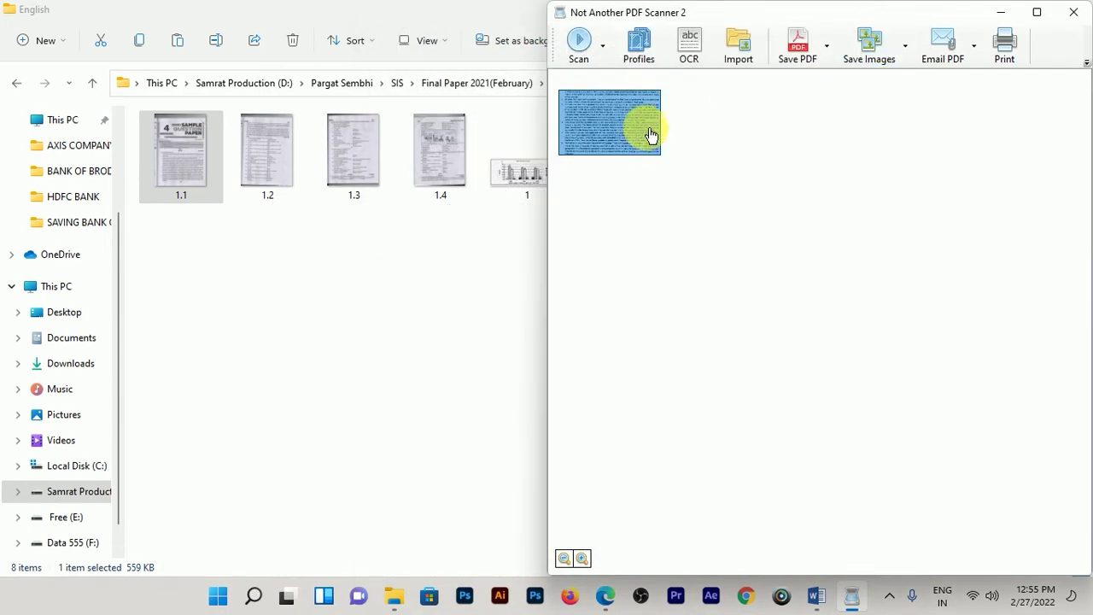
double_click(613, 135)
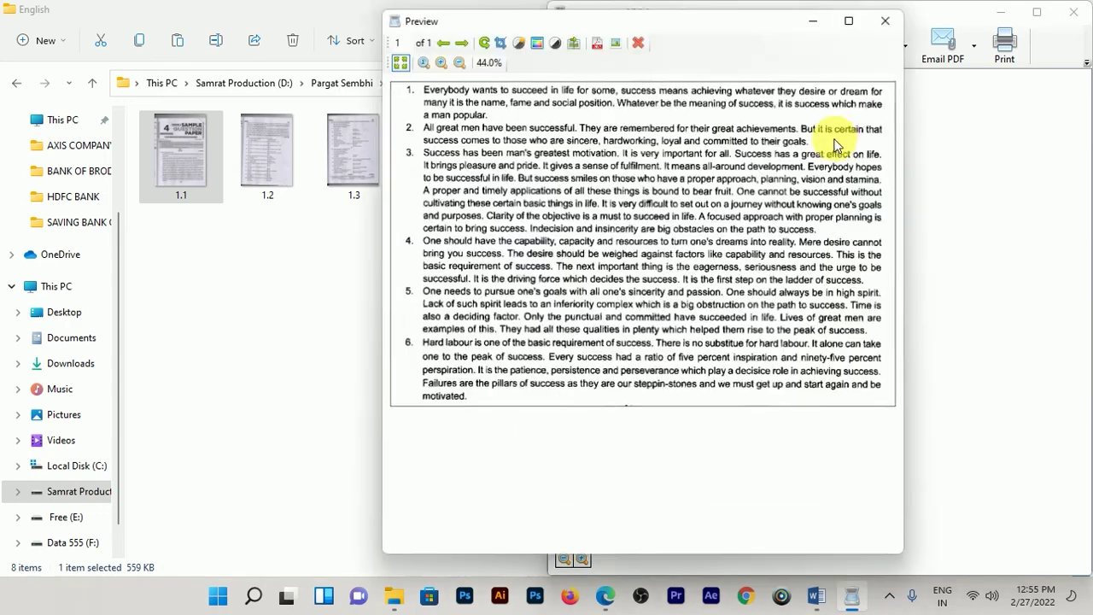
left_click(884, 19)
Save the cleaned passage as a JPEG image named "6th Hindi Rading" in the Desktop's Question papers folder.
left_click(869, 44)
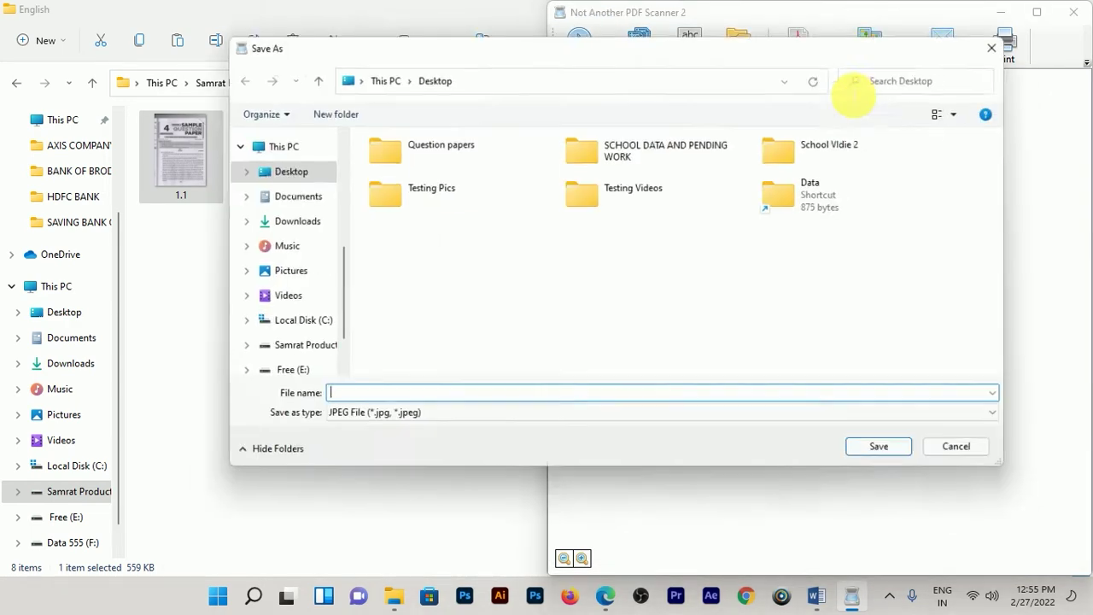
double_click(416, 150)
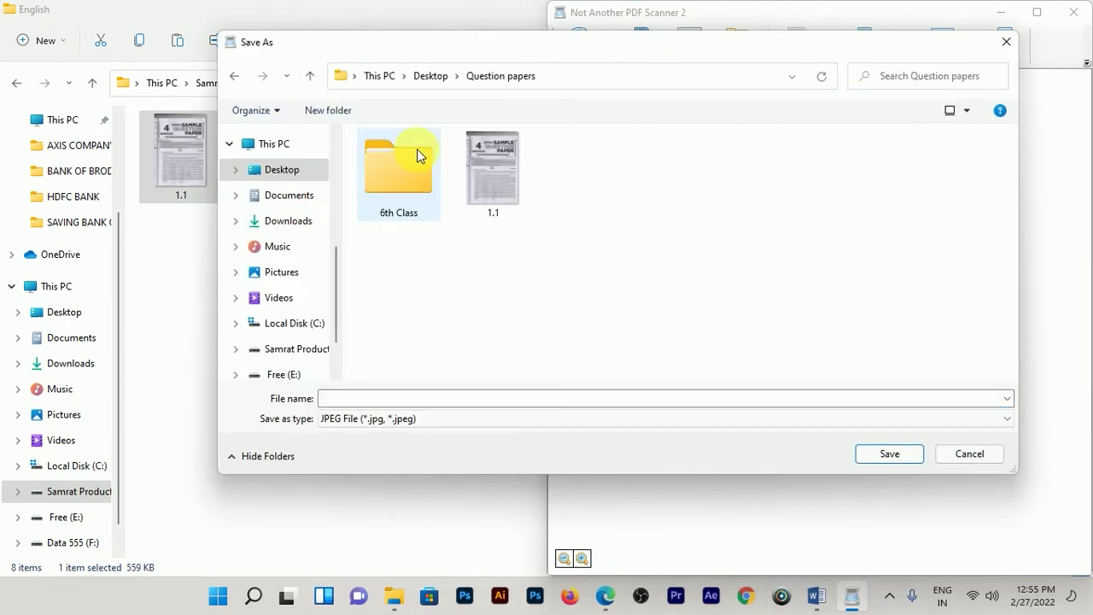
left_click(416, 399)
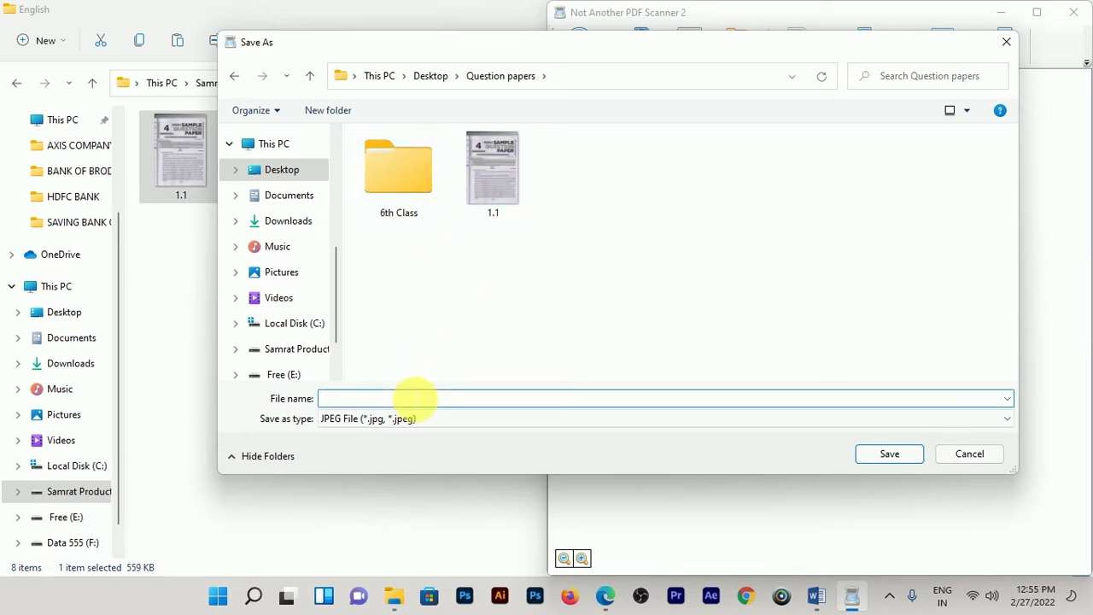
type("6th Hindi")
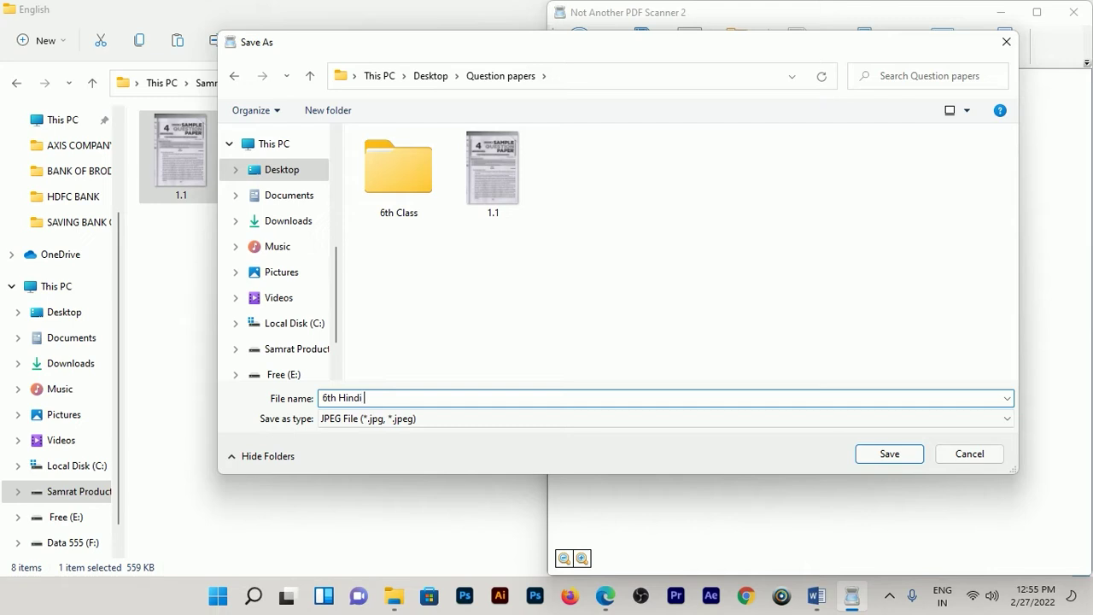
type(" Rading")
key("Return")
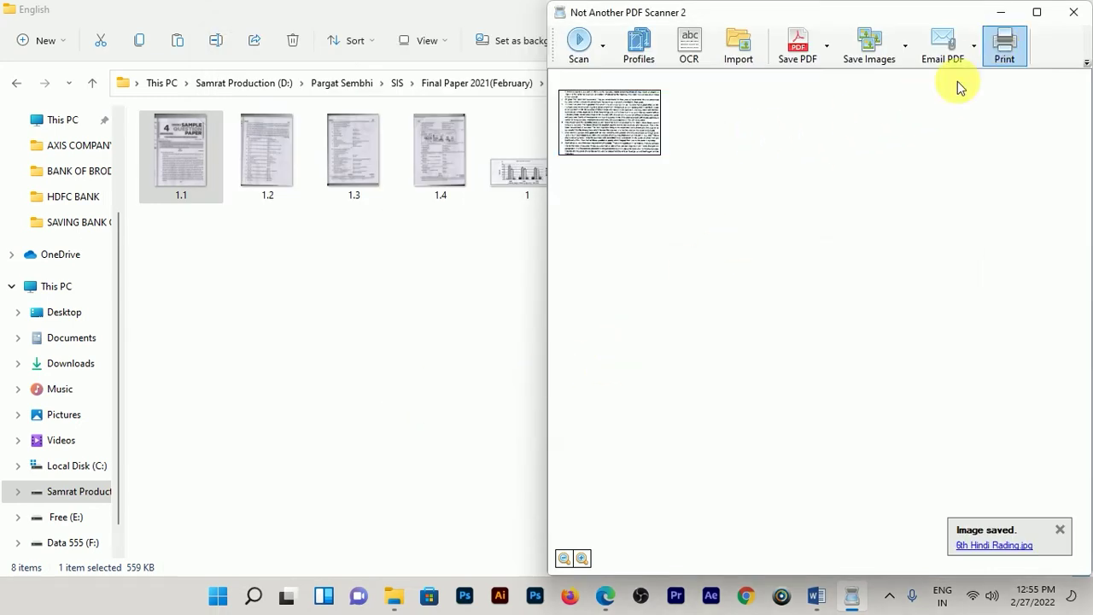
Switch to the English Paper 6th Class document in Word and insert the picture "6th Hindi Rading" below question 1.
left_click(817, 595)
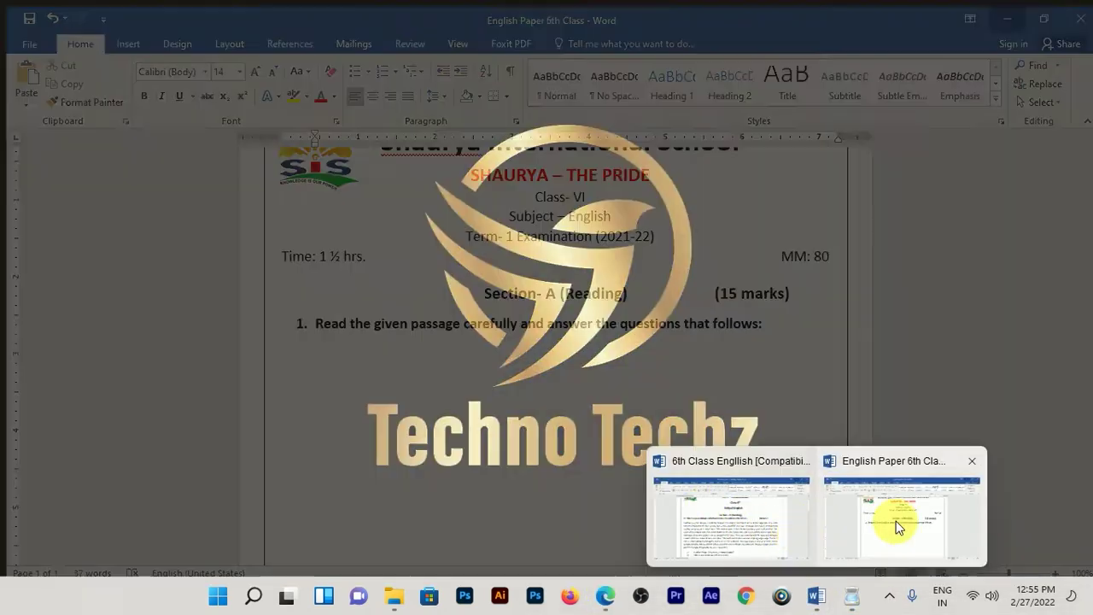
left_click(895, 512)
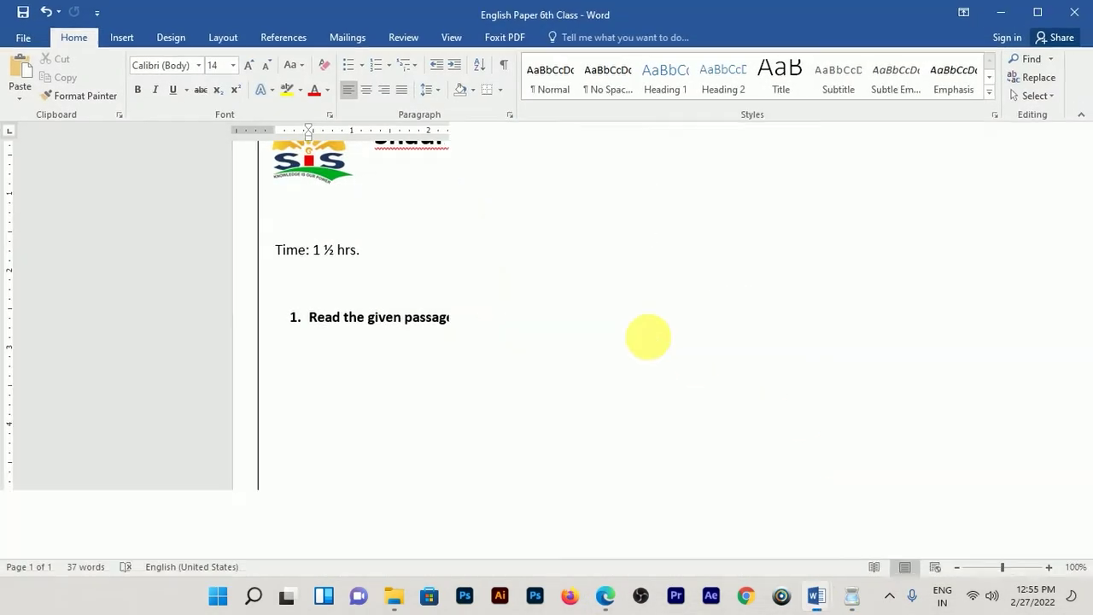
scroll(500, 341, "down", 3)
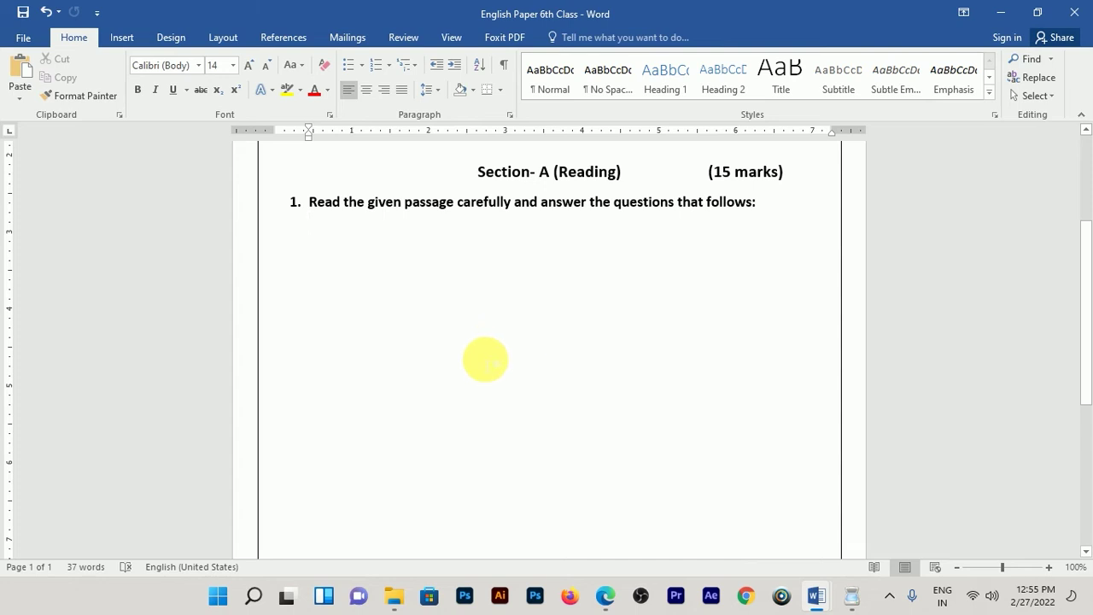
left_click(120, 39)
left_click(143, 103)
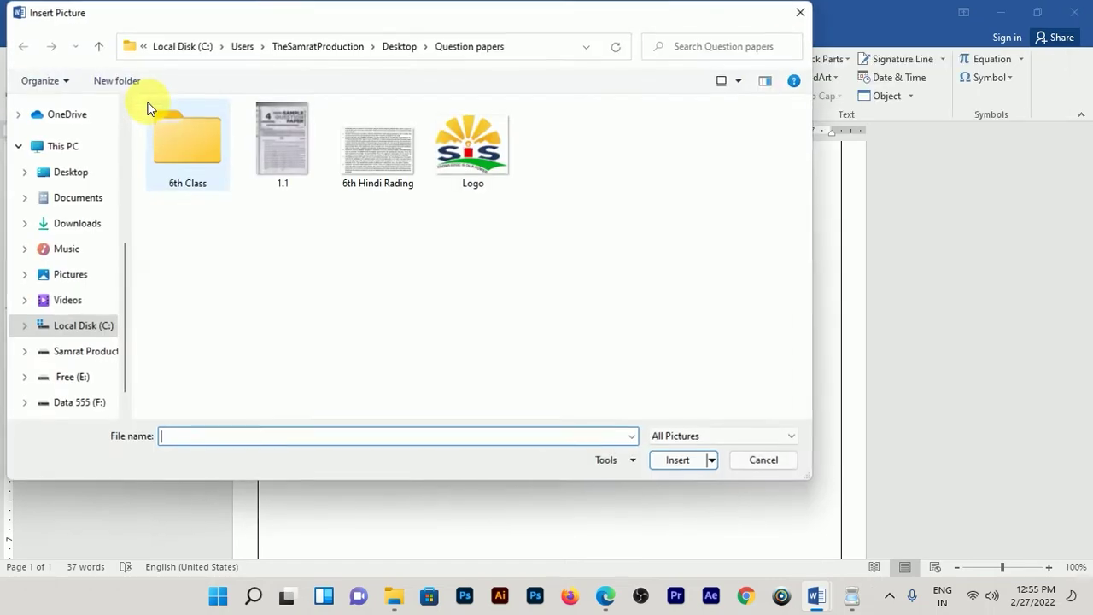
double_click(361, 164)
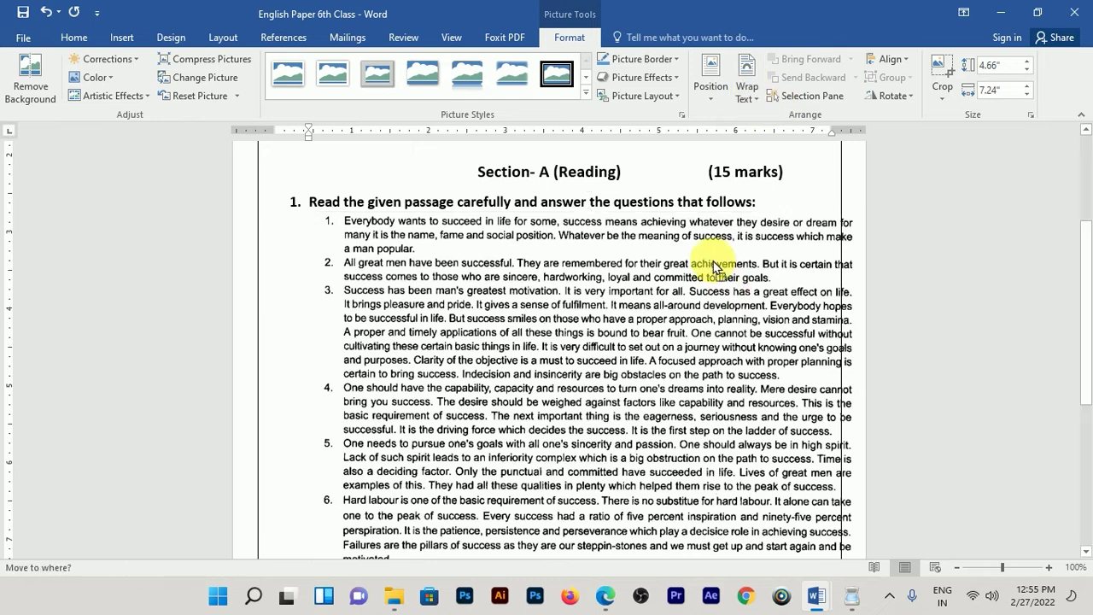
Set the passage picture's text wrapping to In Front of Text.
left_click(749, 90)
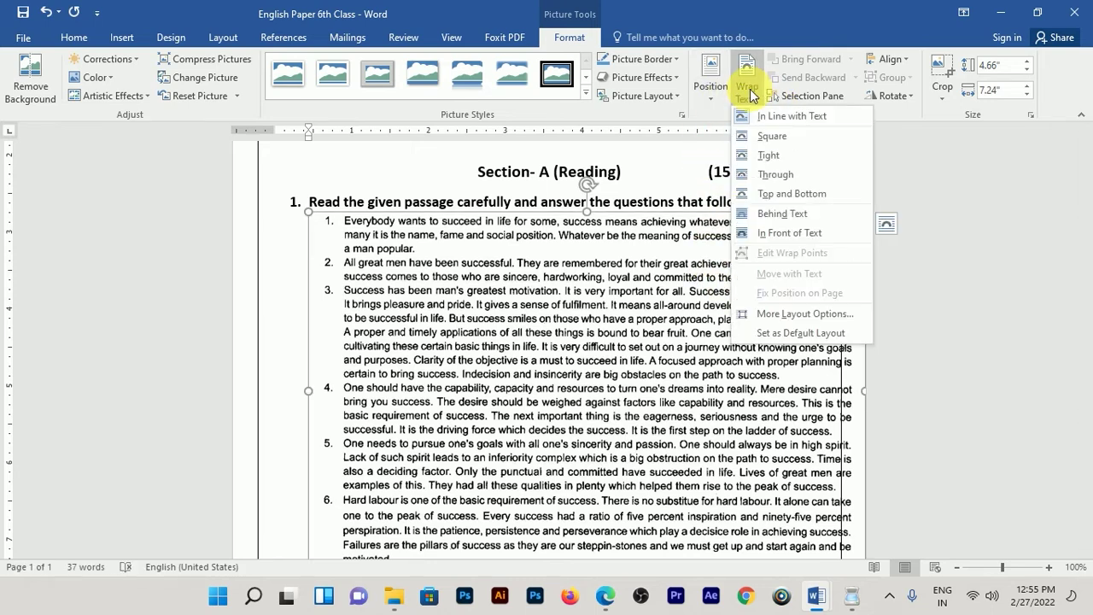
left_click(790, 245)
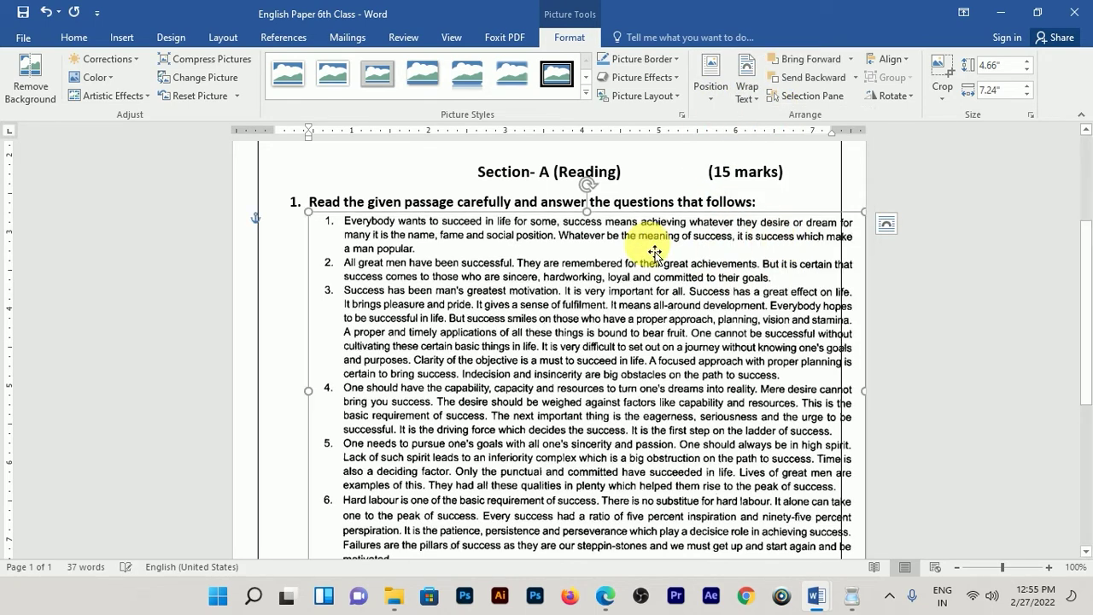
left_click(746, 101)
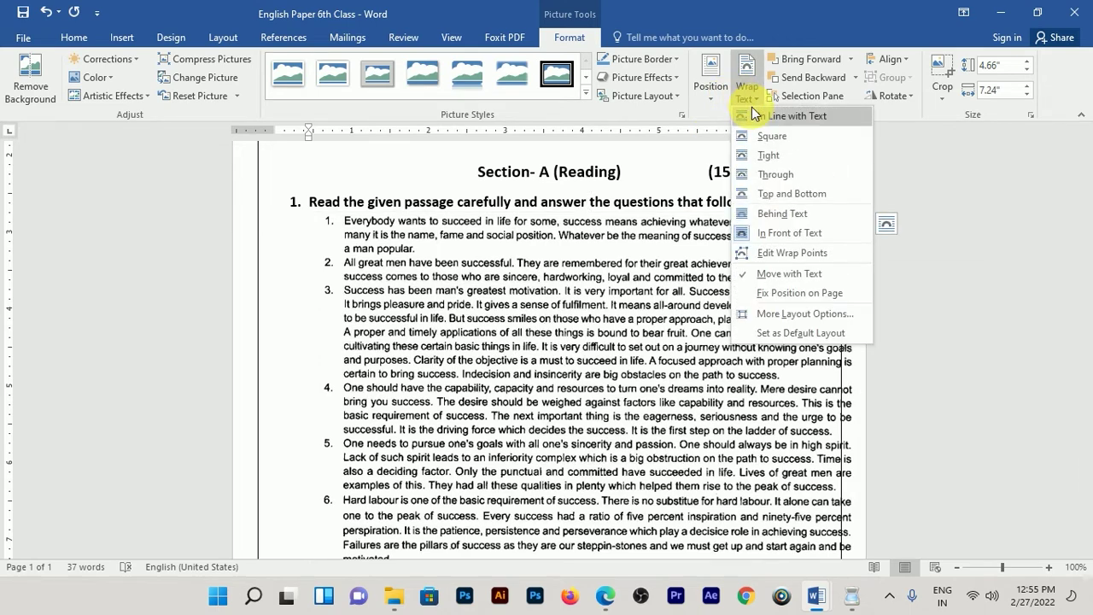
left_click(640, 305)
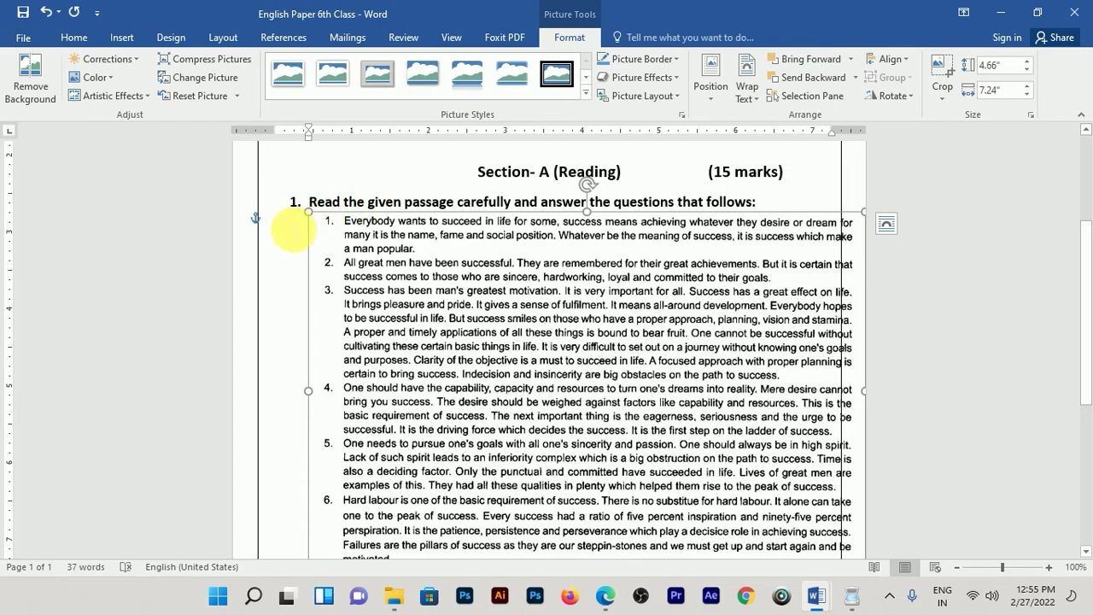
Shrink the passage picture to about 3.66" by 5.68" and position it inside the page border under question 1.
left_click_drag(317, 224, 434, 317)
left_click_drag(556, 347, 440, 292)
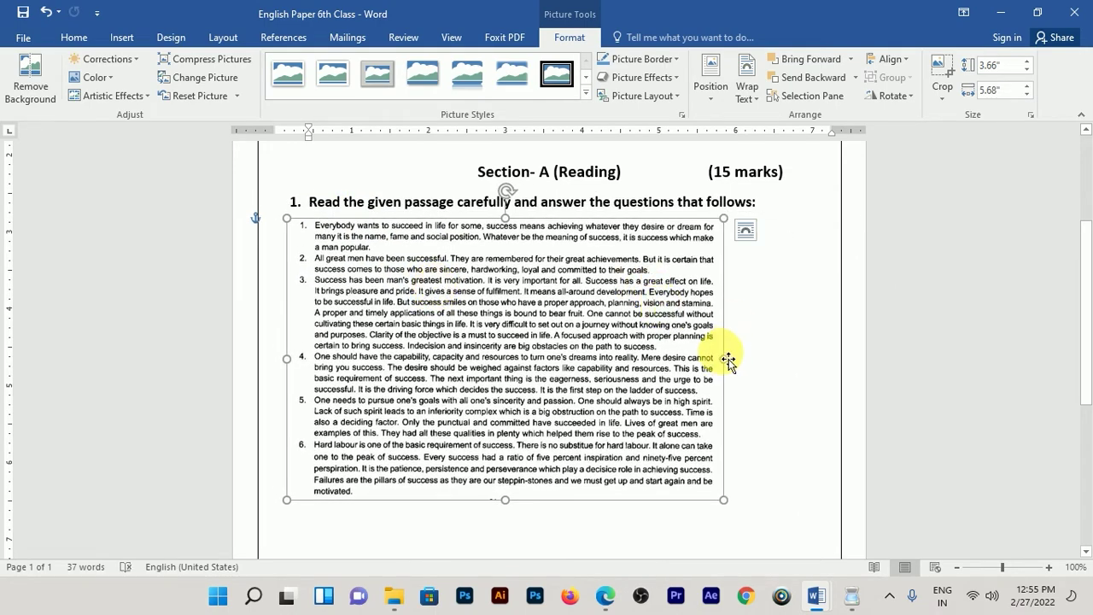
Stretch the passage picture to about 3.7" high and 6.31" wide across the page below question 1.
left_click_drag(725, 358, 772, 358)
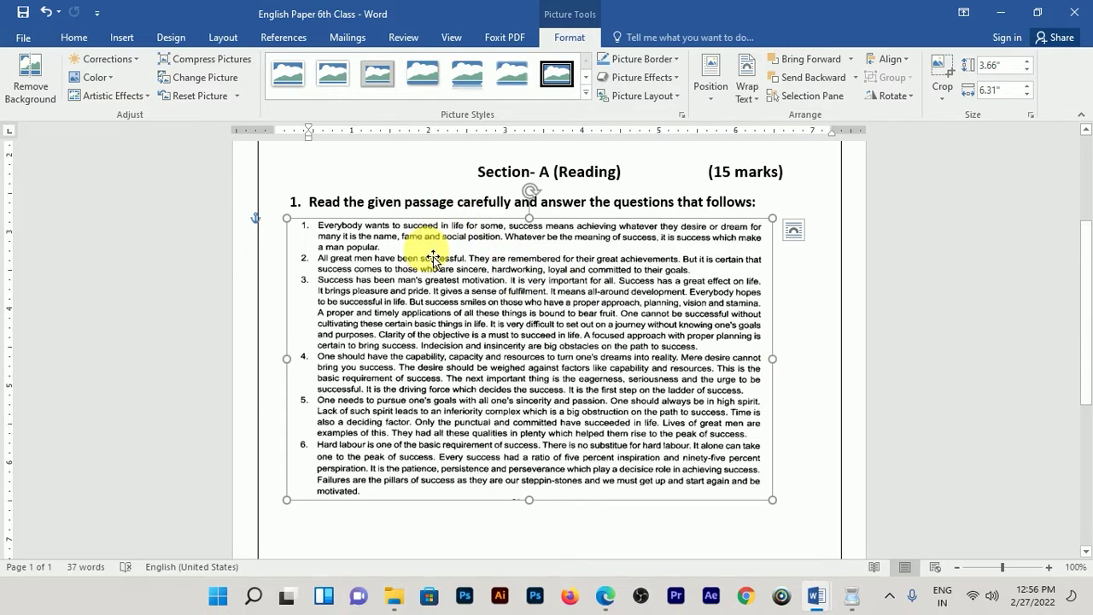
left_click_drag(531, 221, 529, 393)
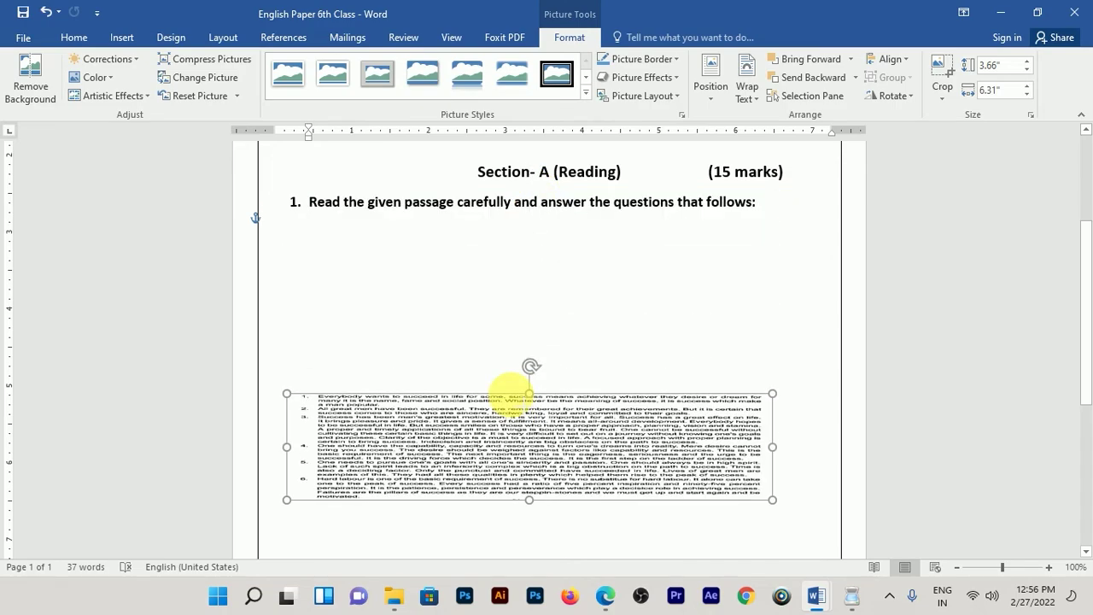
left_click_drag(530, 393, 522, 209)
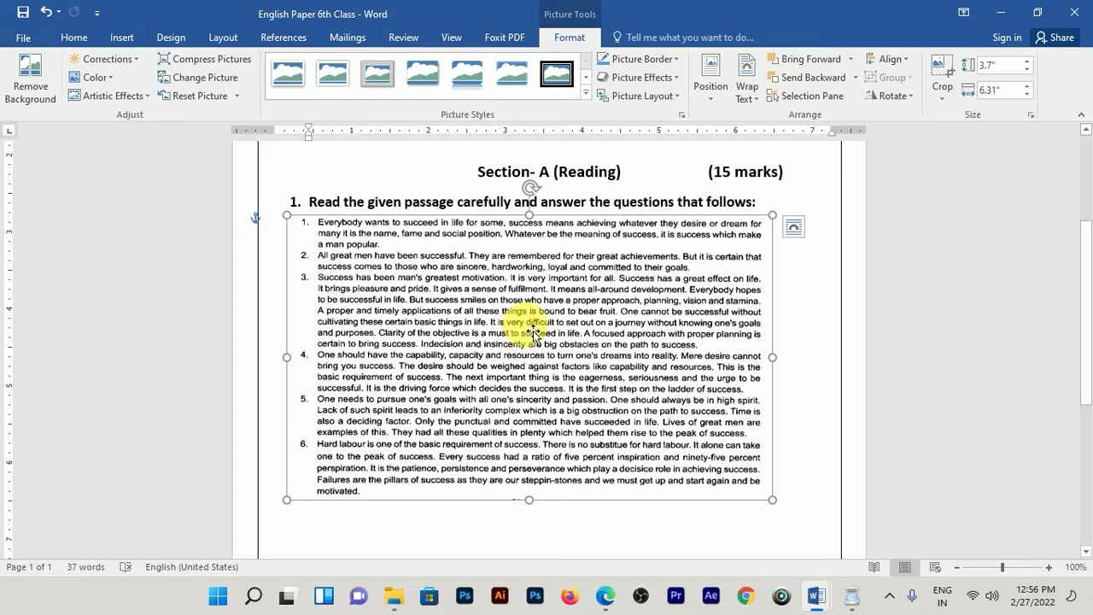
Delete the passage picture from below question 1.
key("Delete")
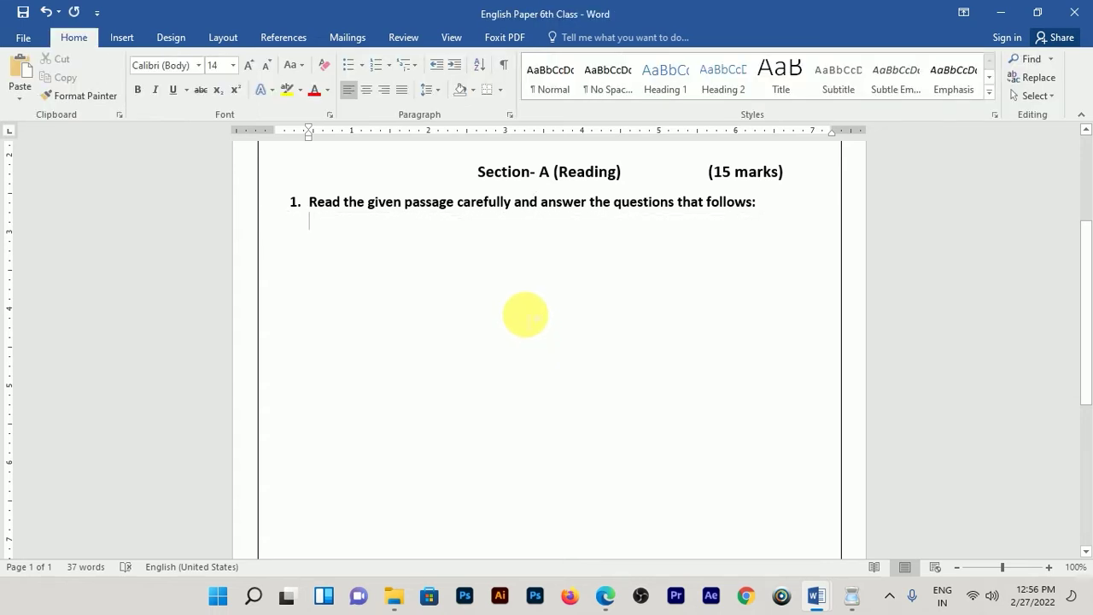
Switch to Edge, search Google for "jpg to text converter" and open the Free Online OCR result from onlineocr.net.
left_click(605, 595)
left_click(421, 40)
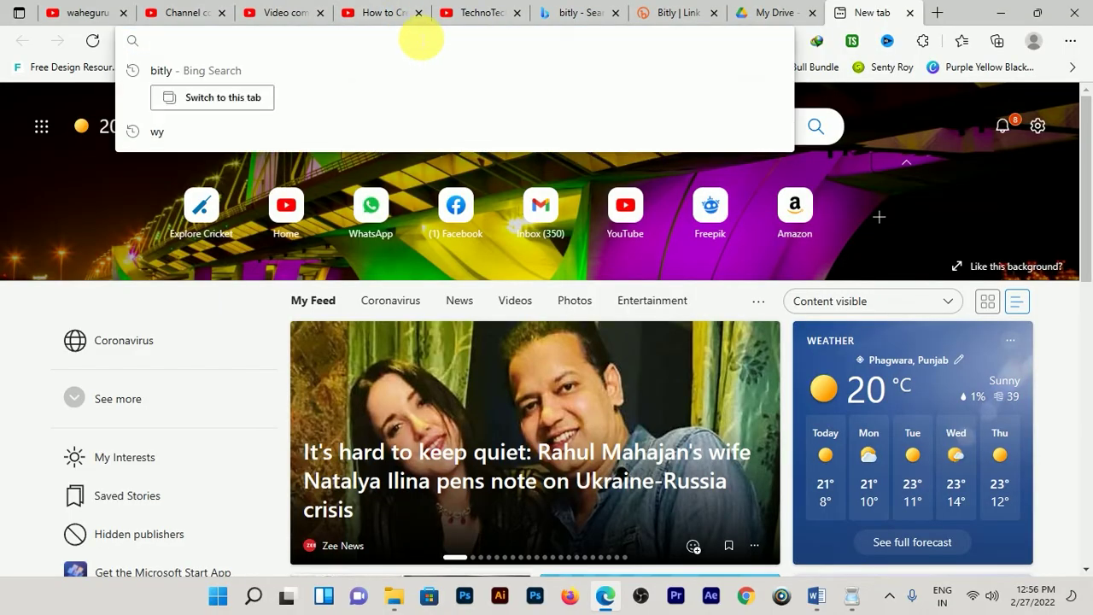
type("go")
key("Return")
type("j")
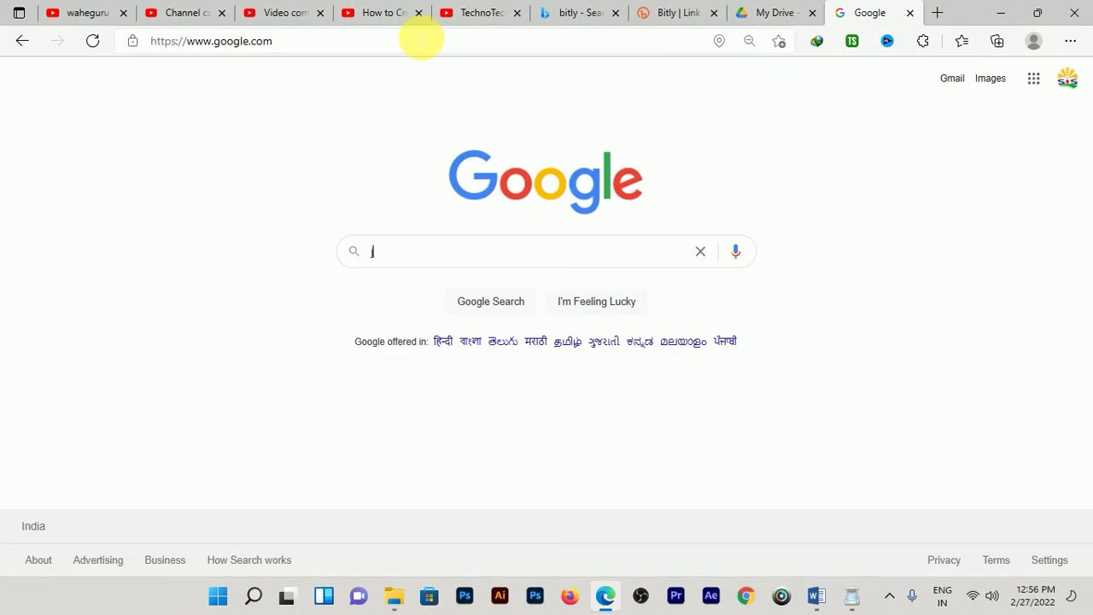
type("pg")
key("Down")
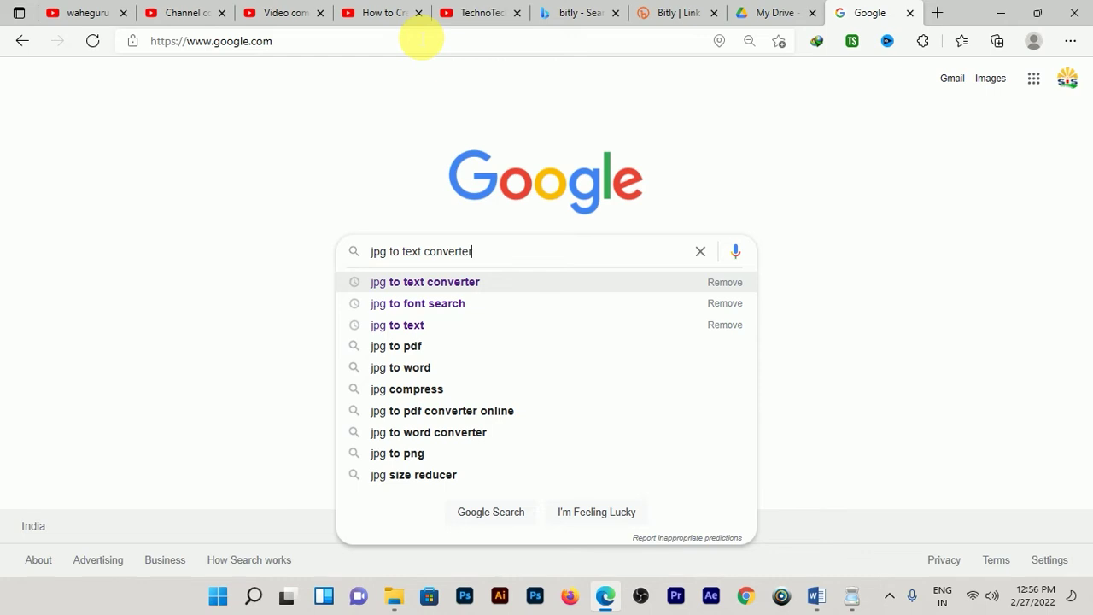
key("Return")
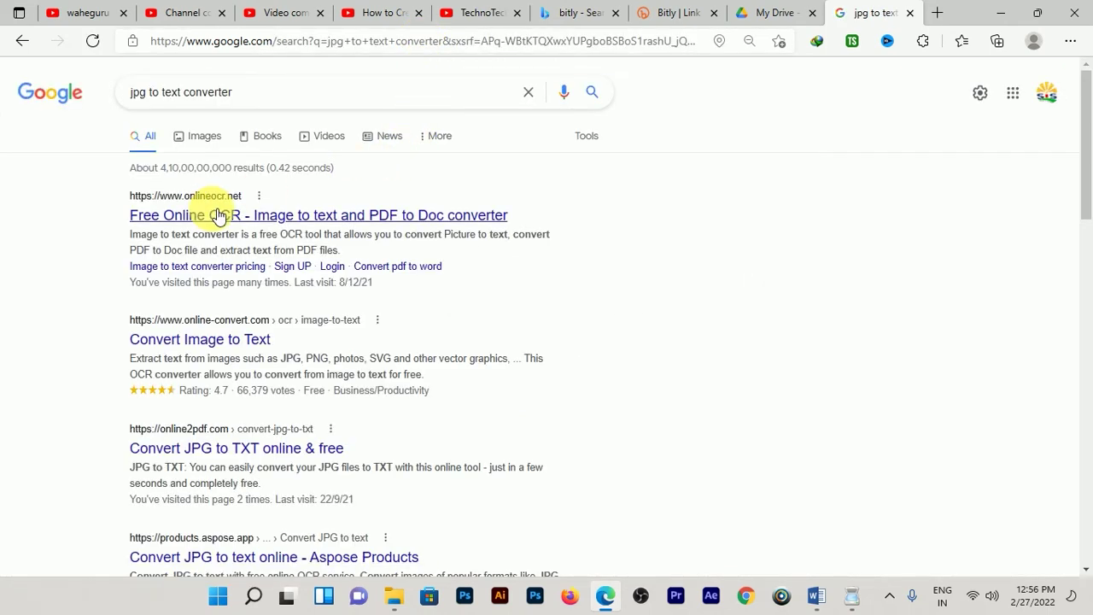
middle_click(218, 215)
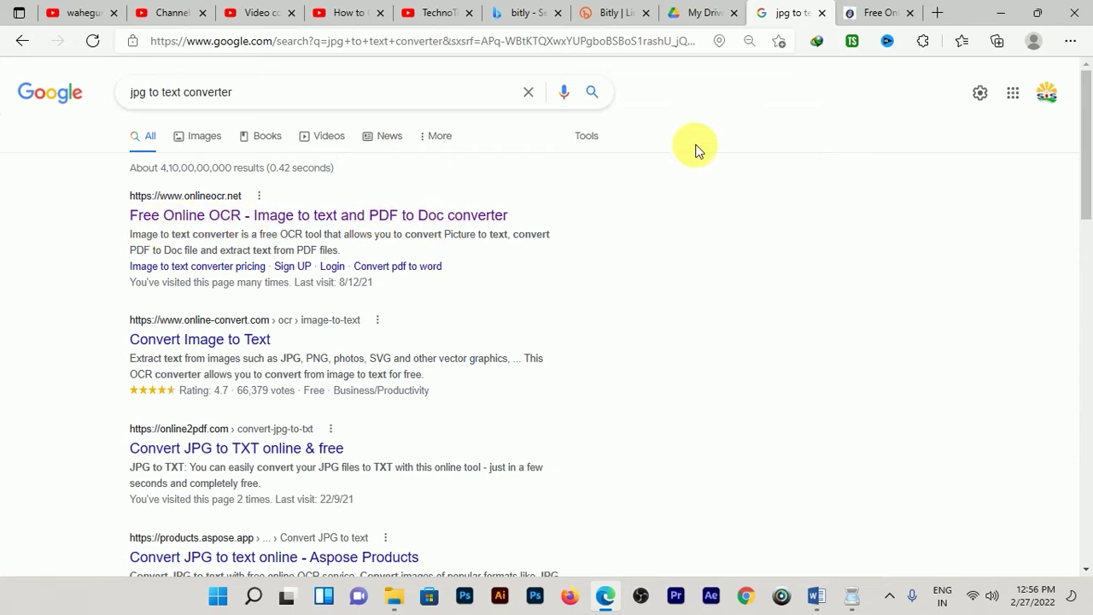
left_click(871, 10)
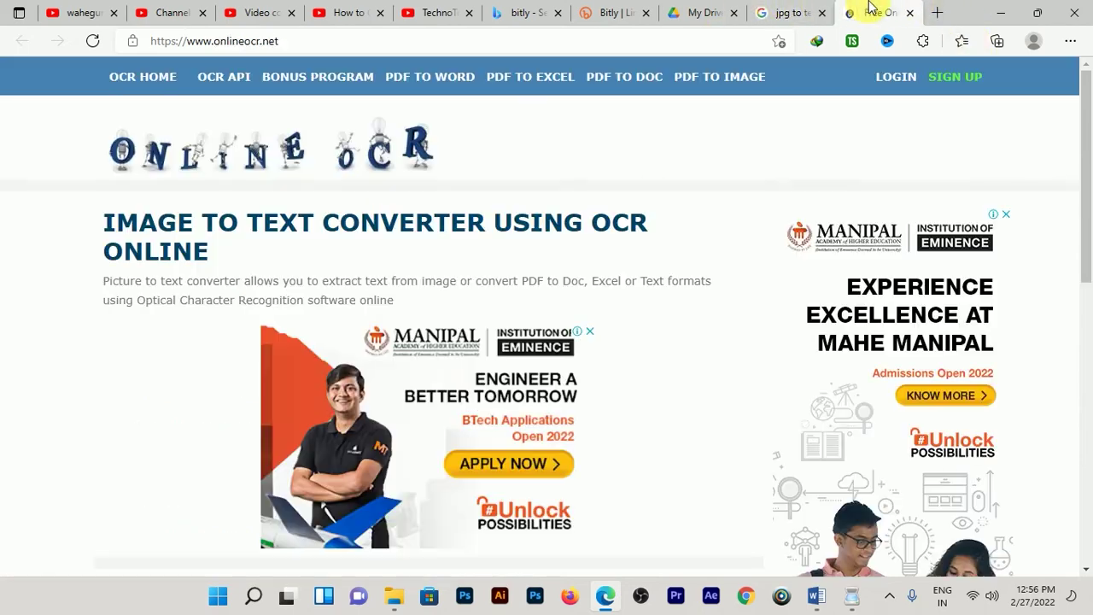
Select the image "6th Hindi Rading" from the Desktop's Question papers folder as the file to upload for OCR.
scroll(525, 234, "down", 6)
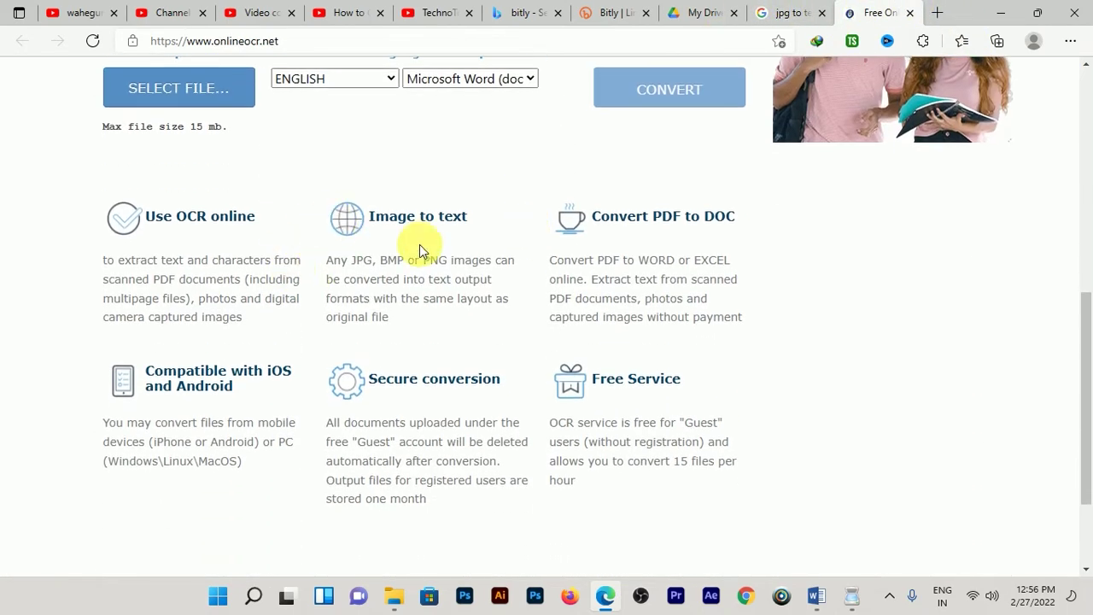
scroll(427, 254, "up", 3)
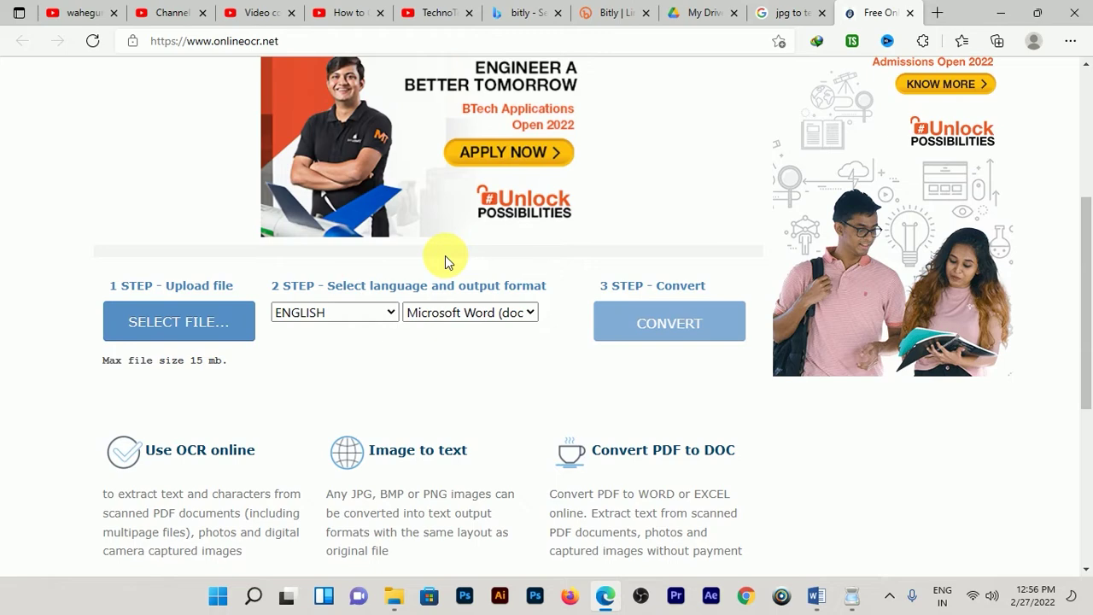
left_click(195, 327)
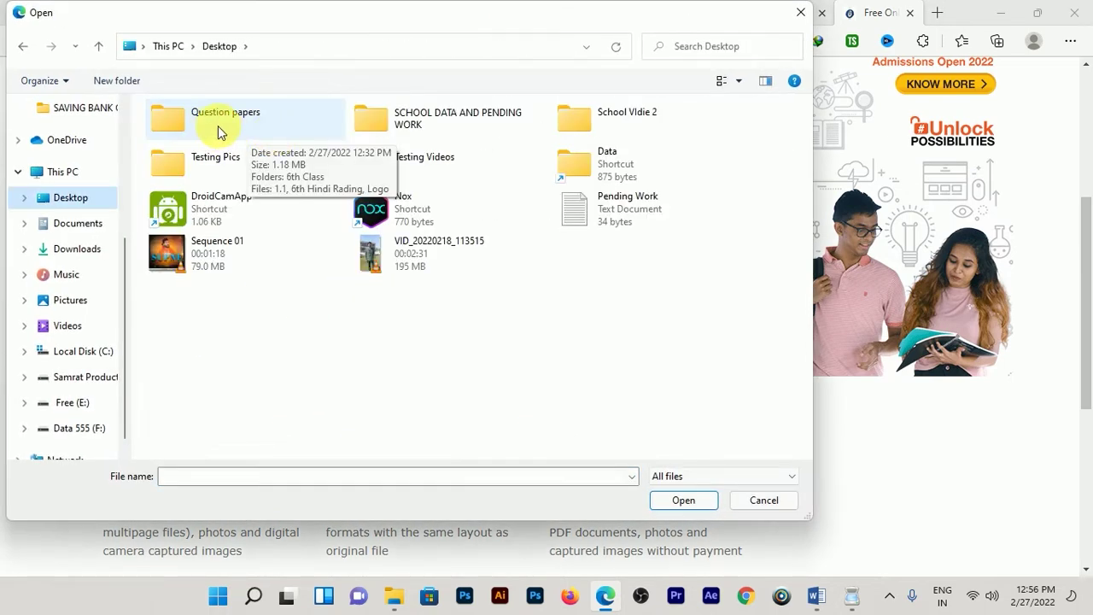
double_click(218, 126)
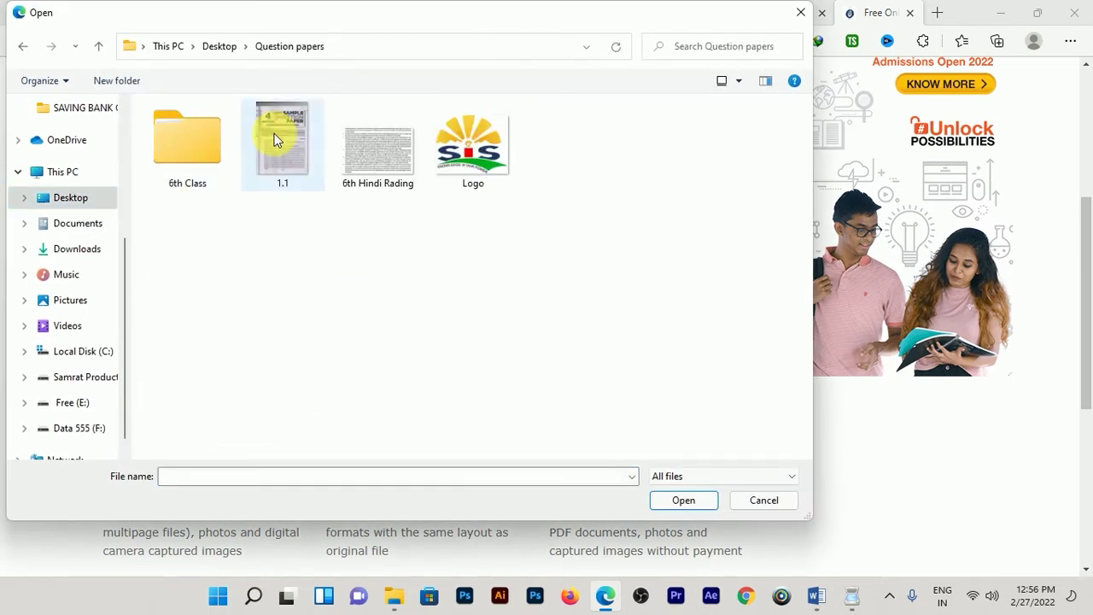
double_click(373, 159)
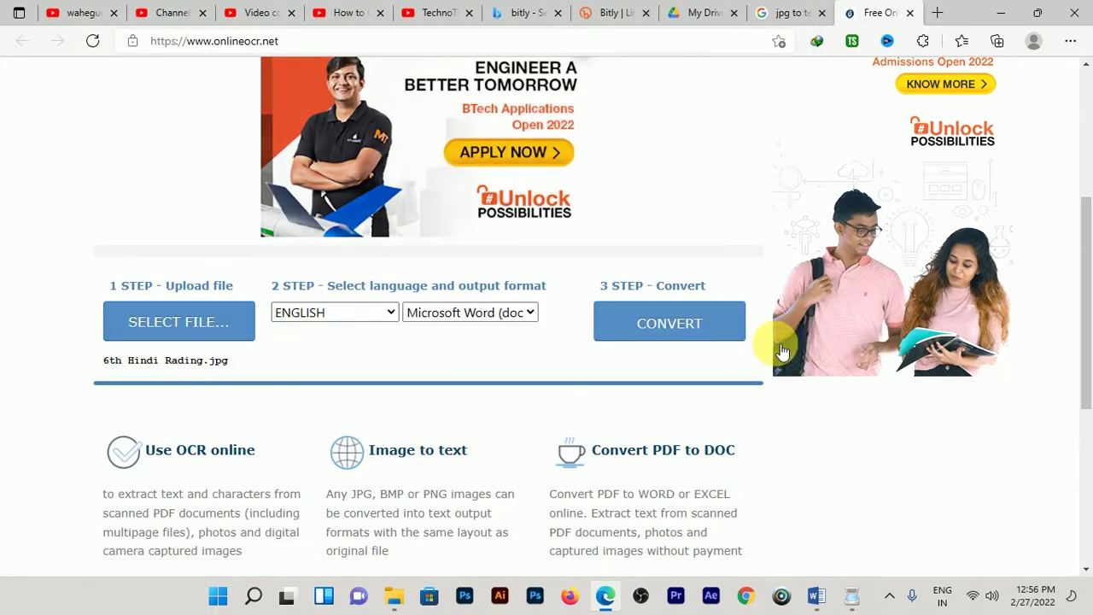
Choose Microsoft Word (docx) as the output format and convert the uploaded image to text.
left_click(529, 314)
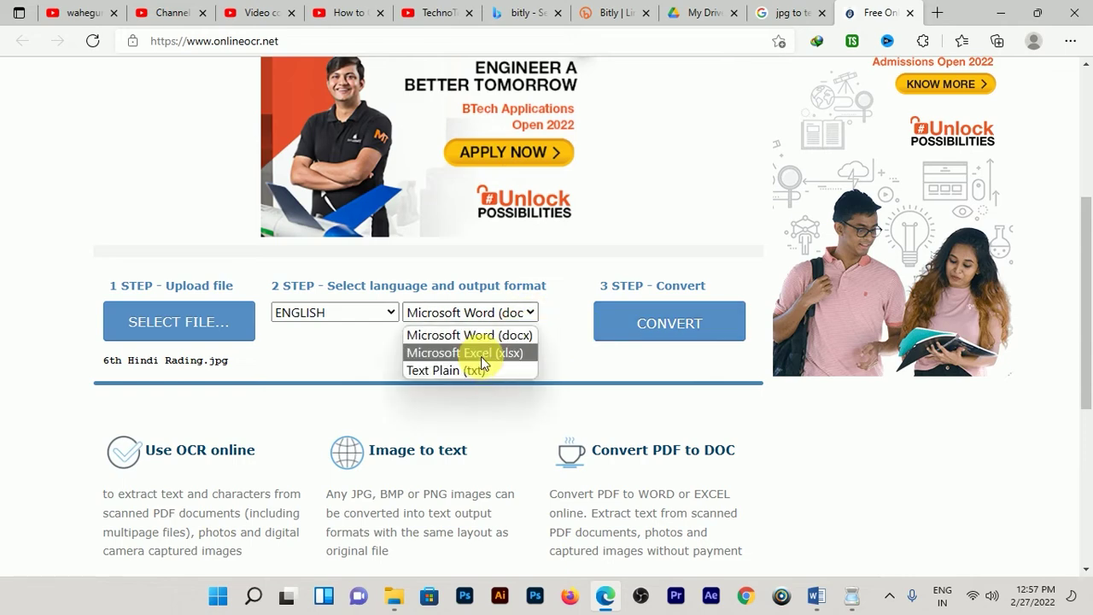
left_click(493, 336)
left_click(627, 337)
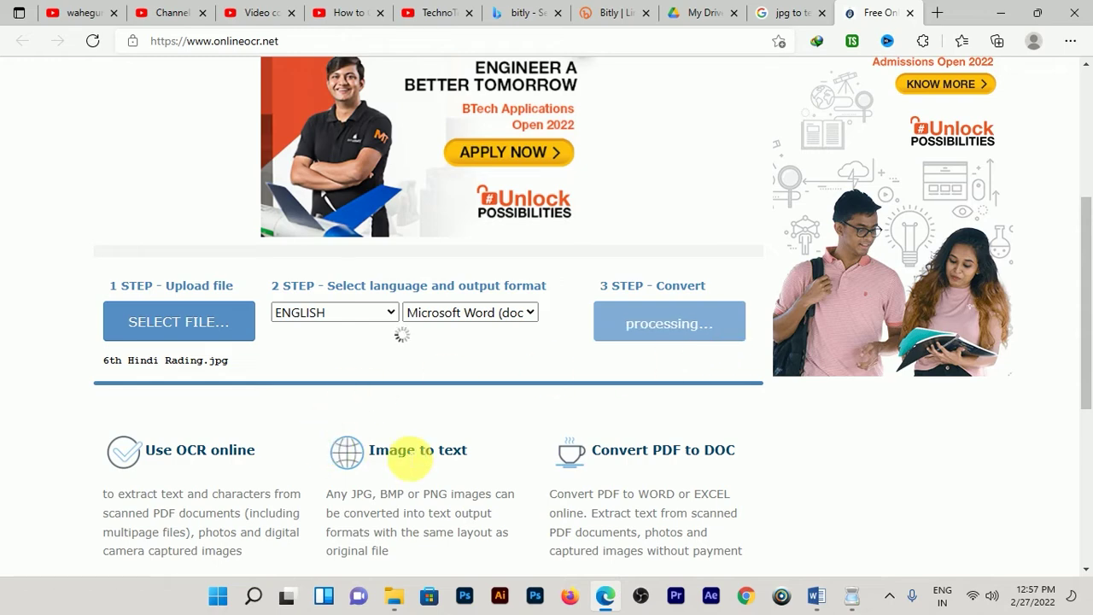
Copy all of the passage text extracted by the OCR converter.
scroll(347, 461, "down", 3)
left_click(364, 485)
double_click(364, 485)
scroll(432, 491, "down", 2)
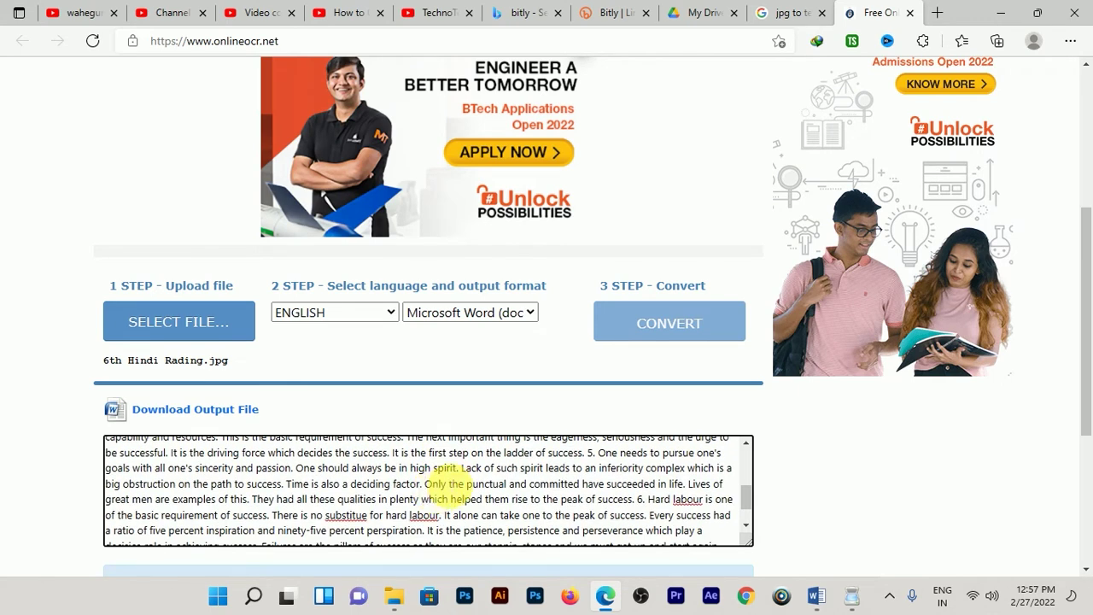
key("ctrl+a")
right_click(450, 483)
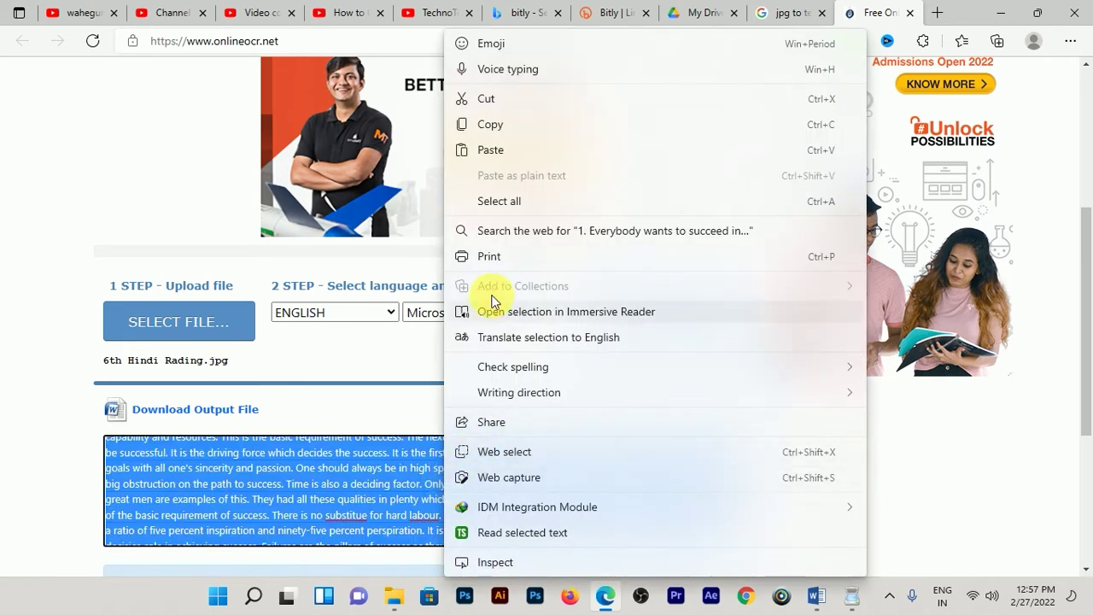
left_click(487, 122)
scroll(467, 483, "down", 2)
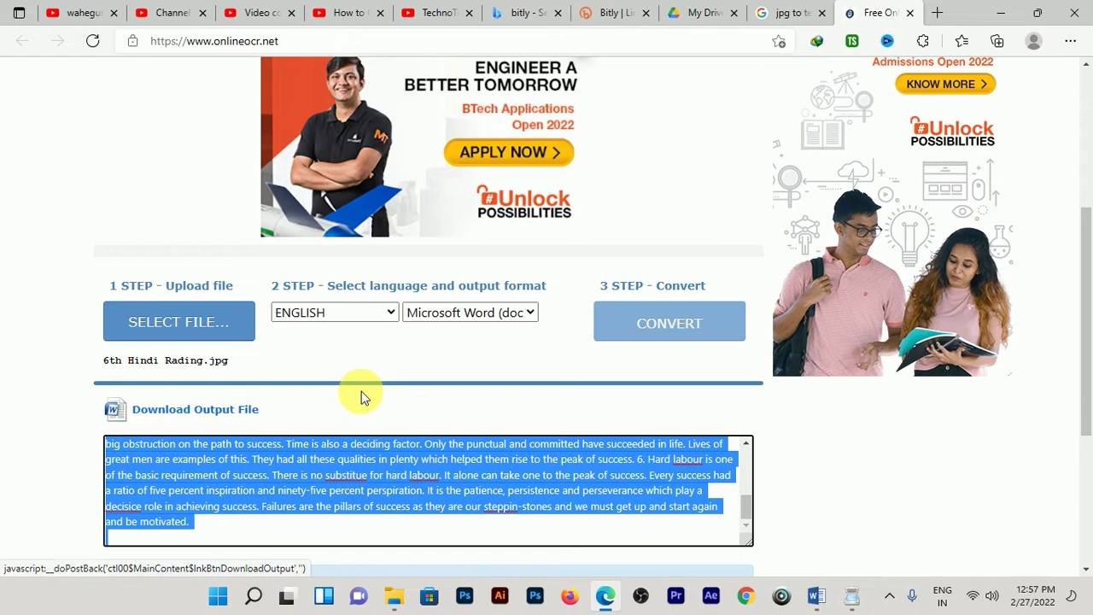
Switch back to the English Paper 6th Class document in Word and paste the extracted passage below question 1.
left_click(1006, 12)
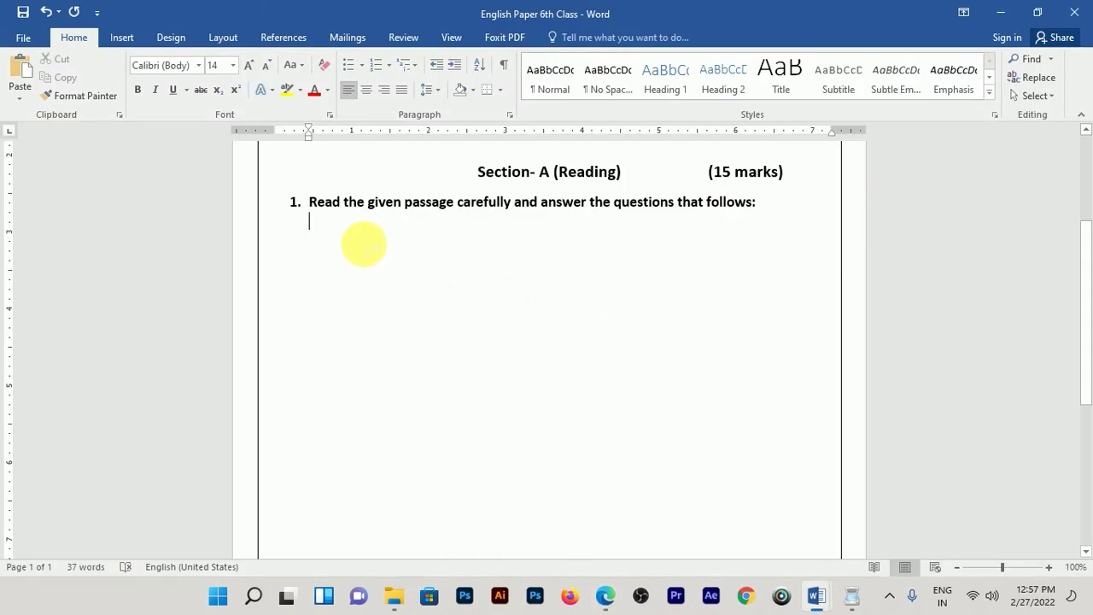
key("ctrl+v")
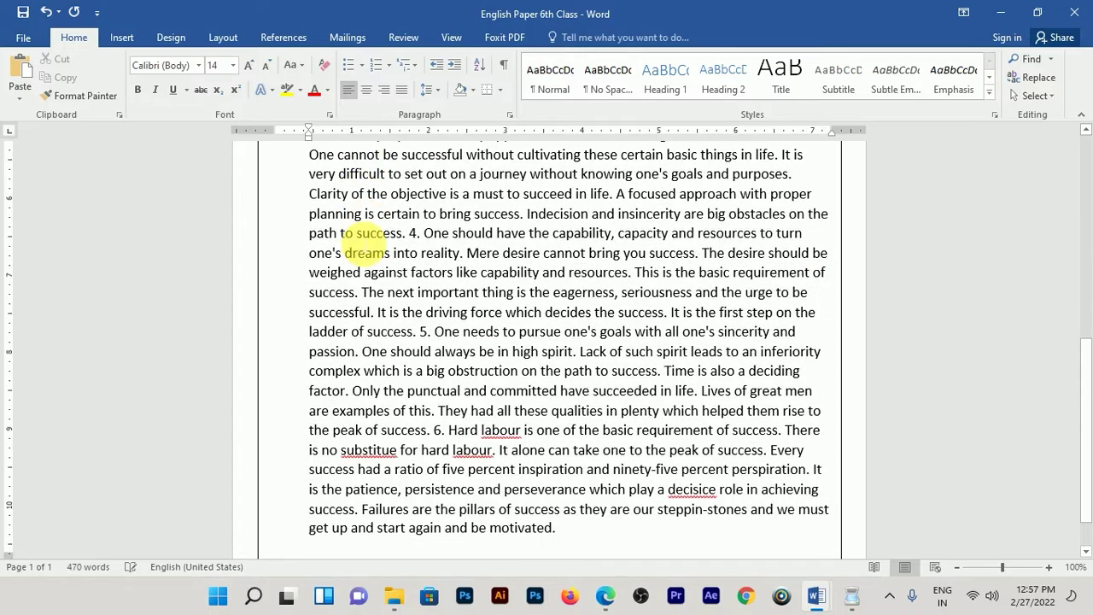
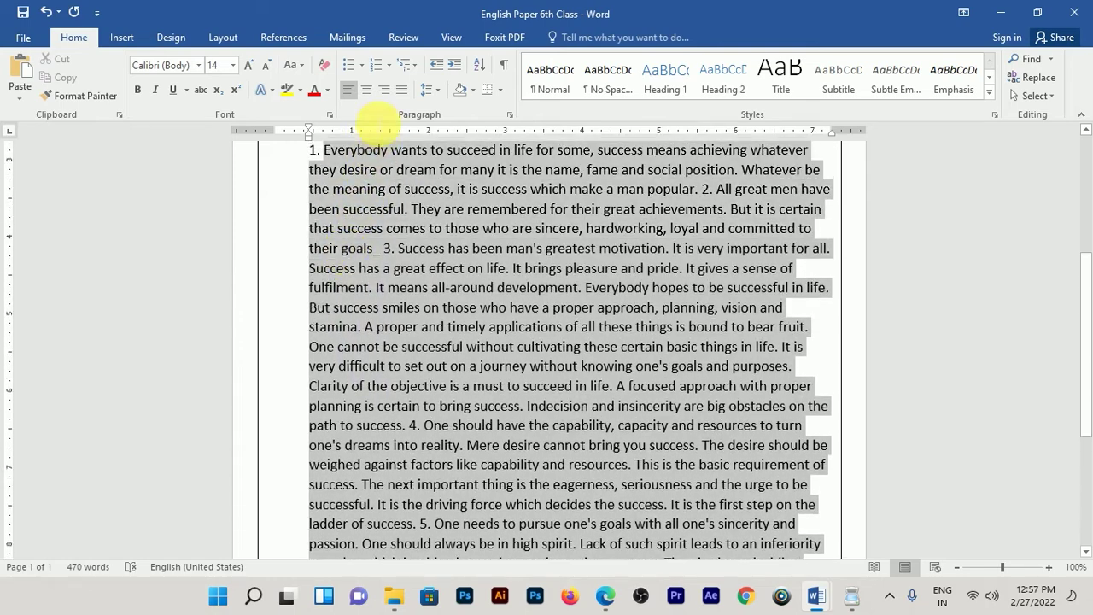
Reduce the font size of the pasted passage to 11.
scroll(342, 232, "up", 5)
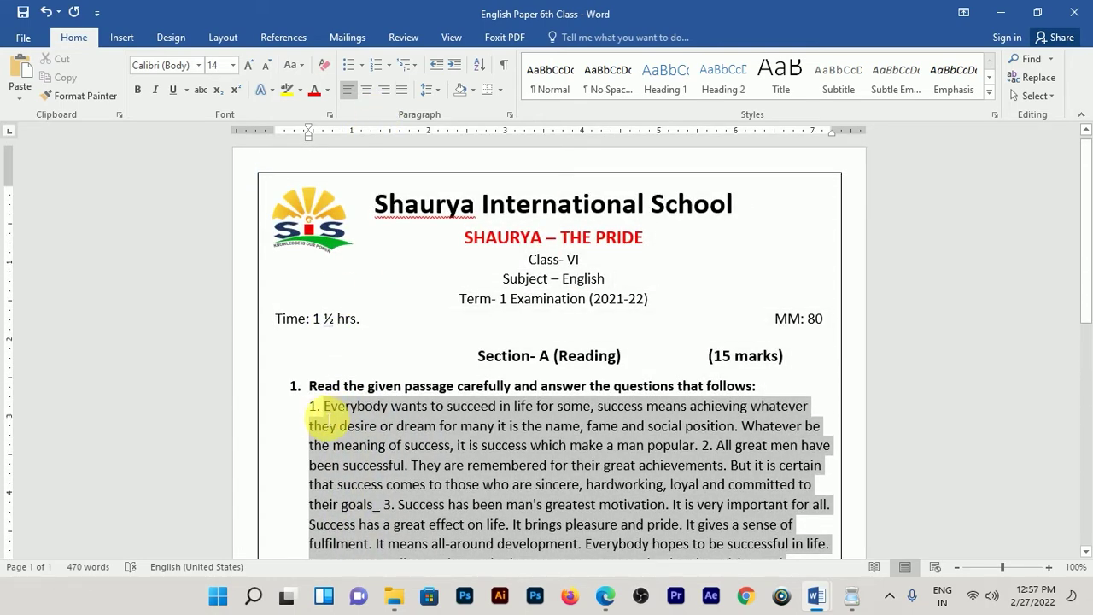
triple_click(329, 419)
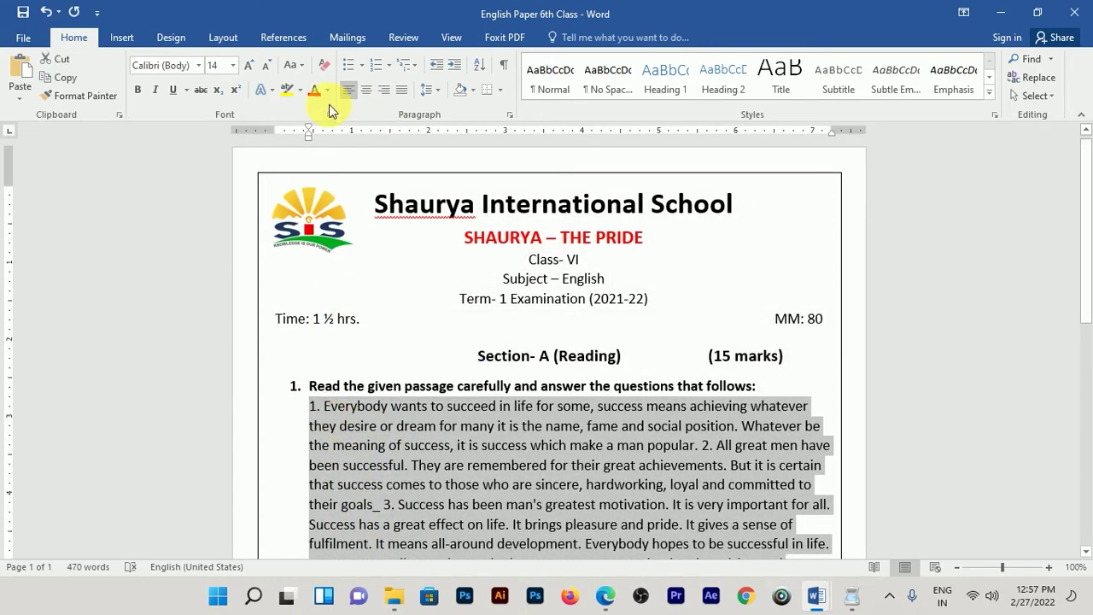
left_click(267, 65)
left_click(266, 65)
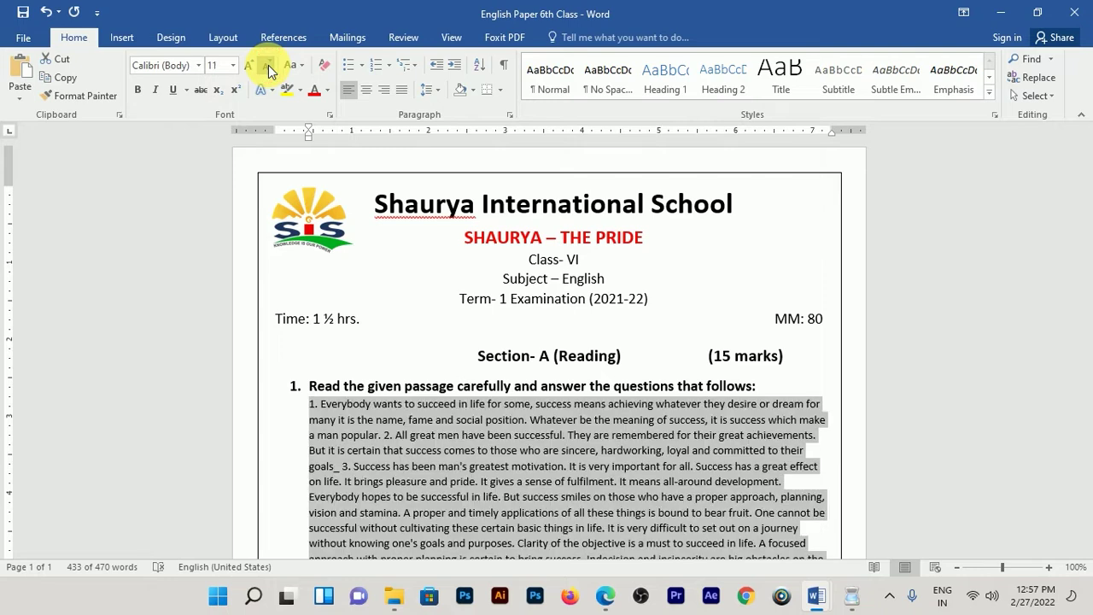
left_click(488, 434)
Break the passage so that numbered points 2 and 3 each start on a new line.
scroll(512, 393, "down", 5)
scroll(465, 316, "up", 2, "ctrl")
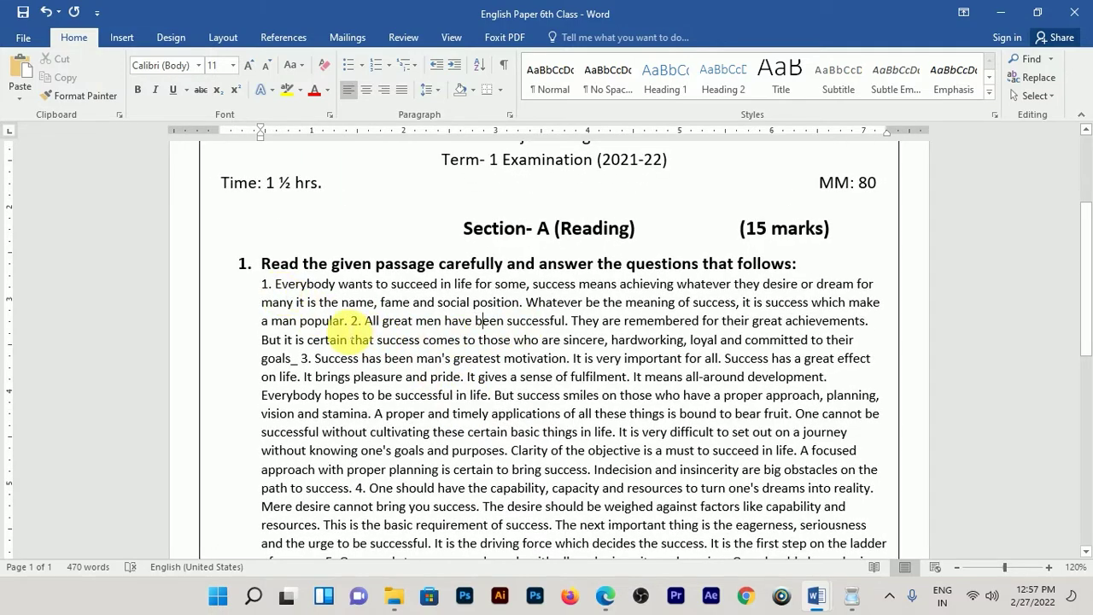
left_click(350, 321)
key("Return")
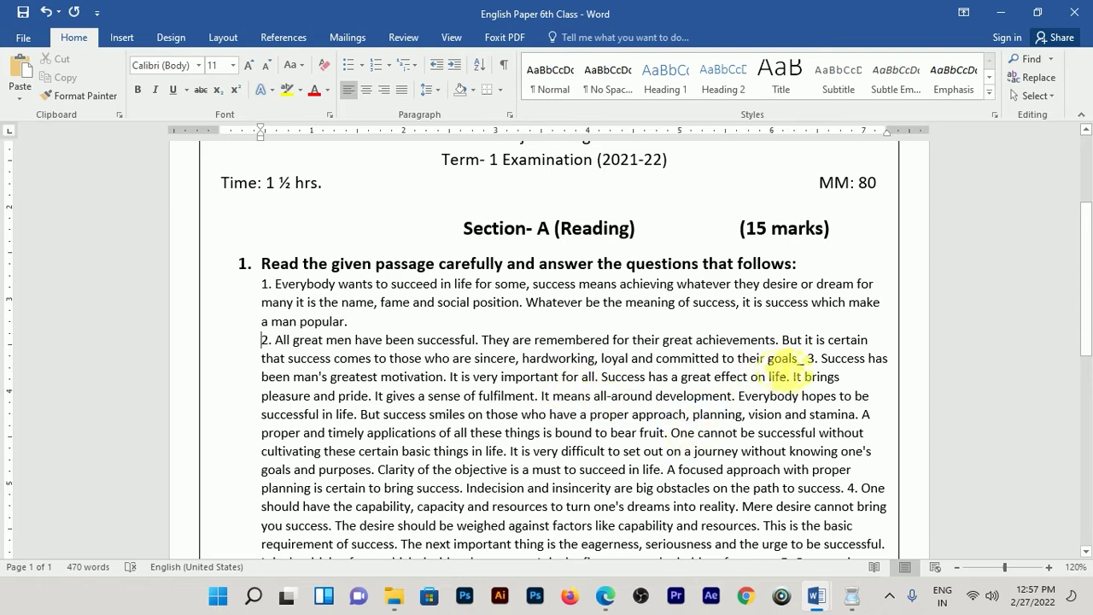
left_click(806, 358)
key("Return")
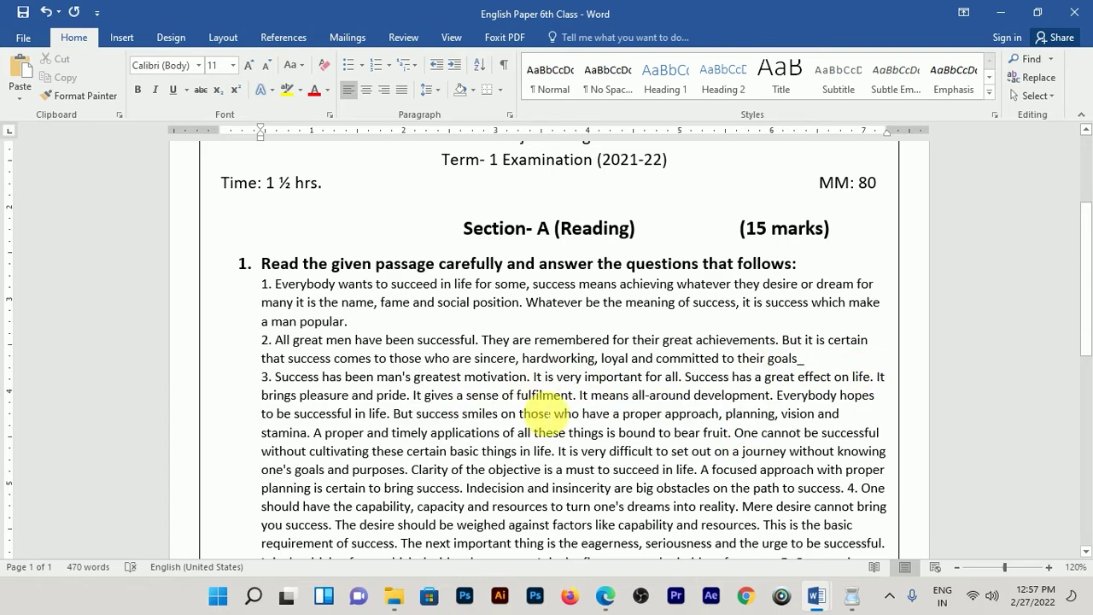
Break the passage so that numbered points 4 and 5 each start on a new line.
scroll(712, 415, "down", 3)
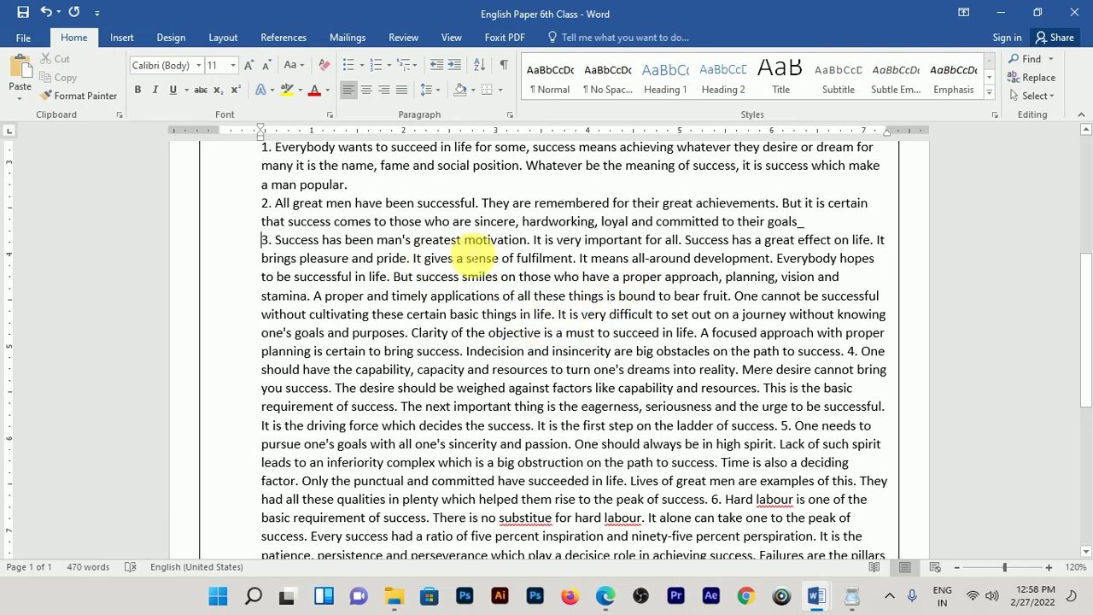
left_click(847, 351)
key("Return")
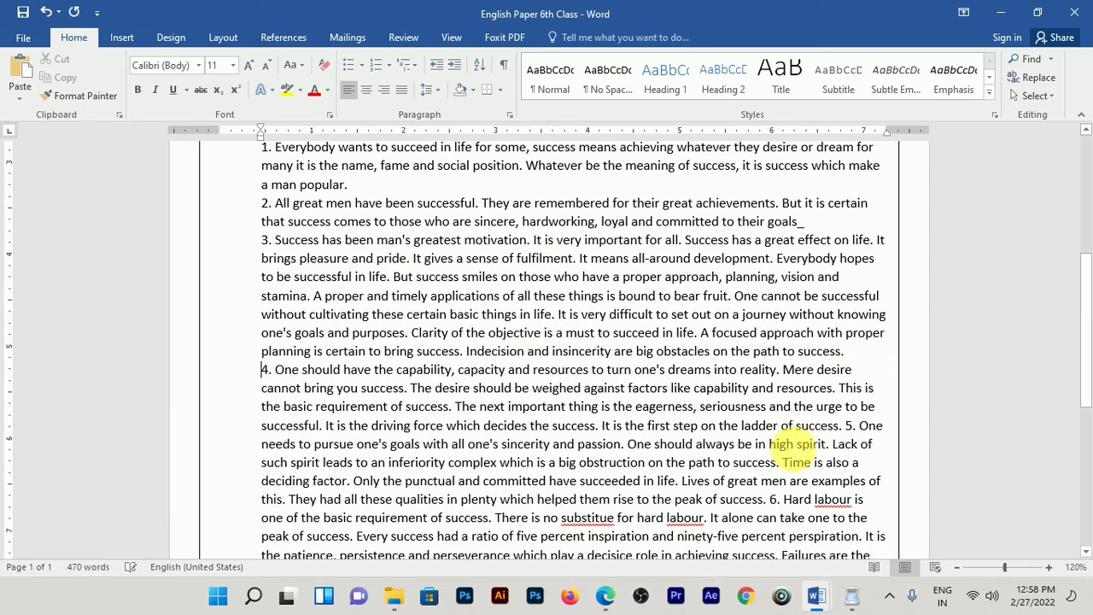
left_click(844, 425)
key("Return")
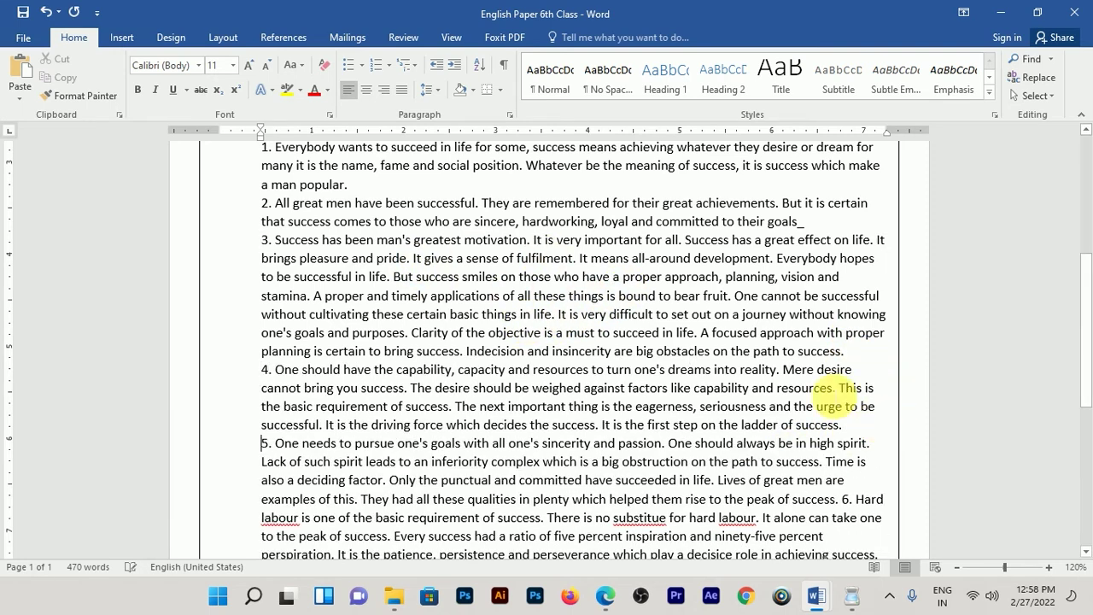
Insert a blank line after point 4 and another after point 3 of the passage.
scroll(764, 371, "down", 6)
scroll(734, 376, "up", 2)
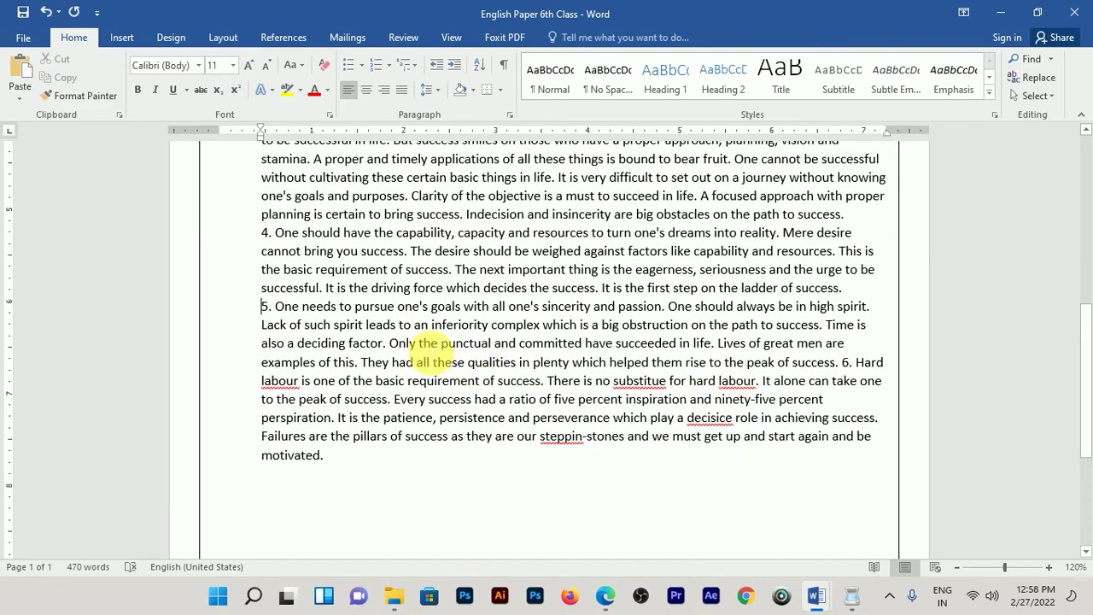
scroll(401, 343, "up", 4)
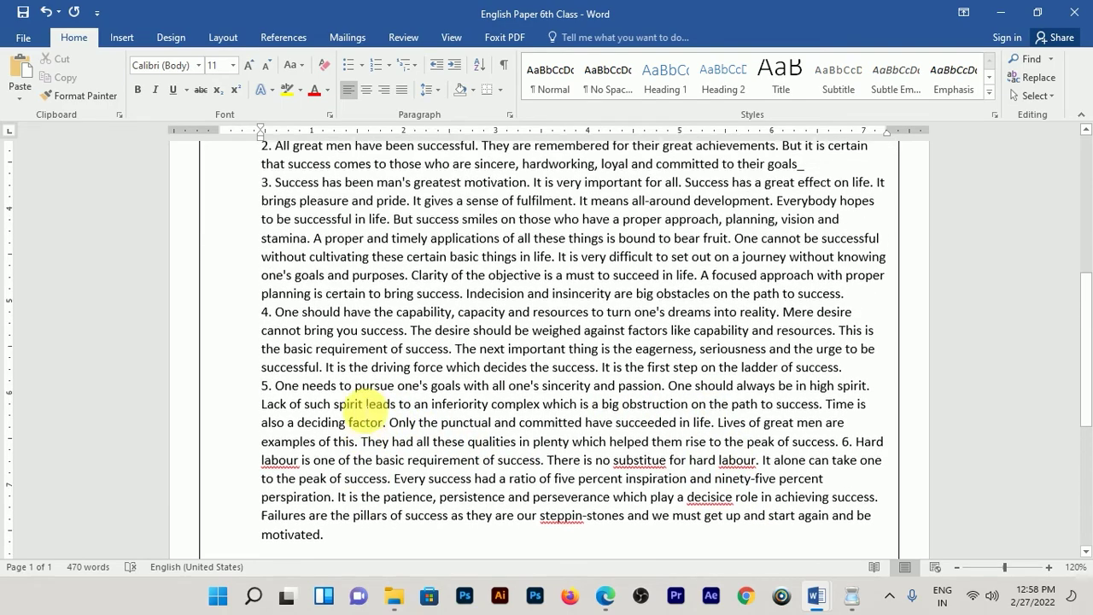
scroll(478, 367, "down", 2)
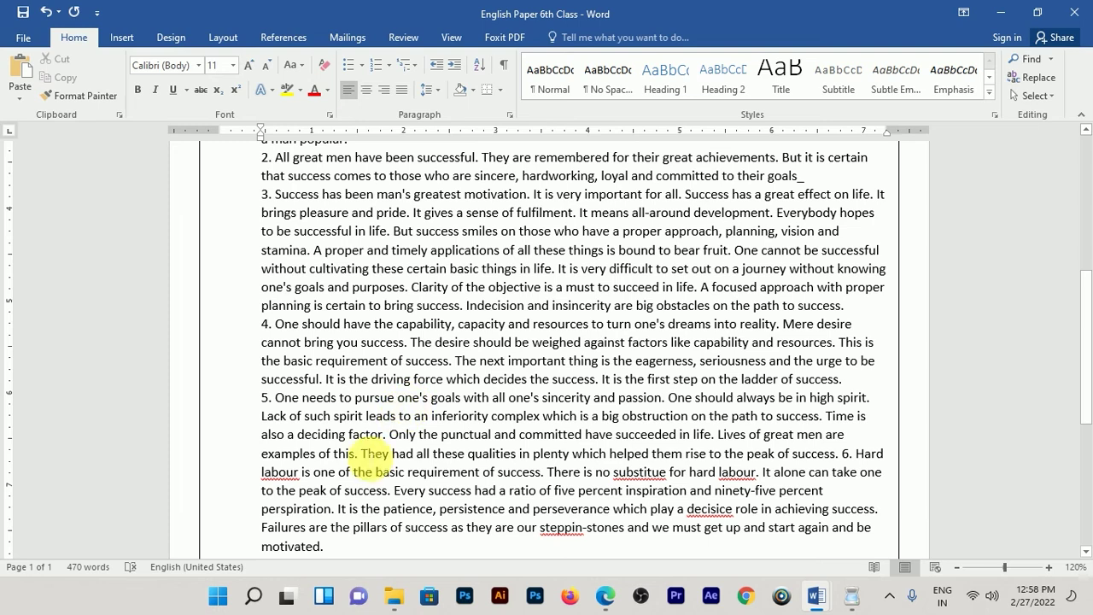
left_click(854, 381)
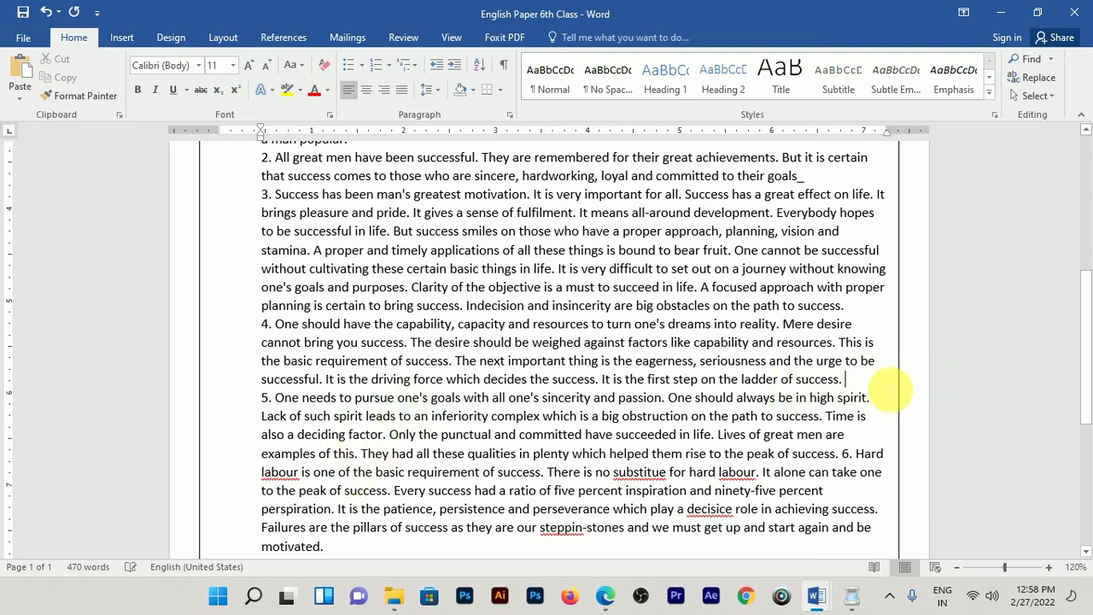
key("Return")
scroll(829, 397, "up", 3)
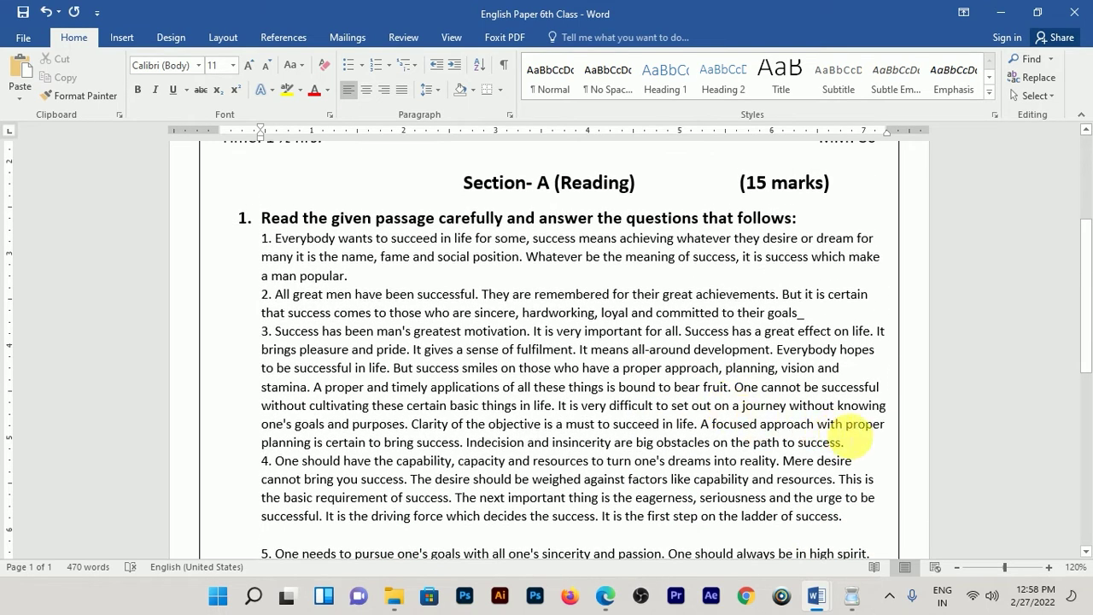
left_click(850, 443)
key("Return")
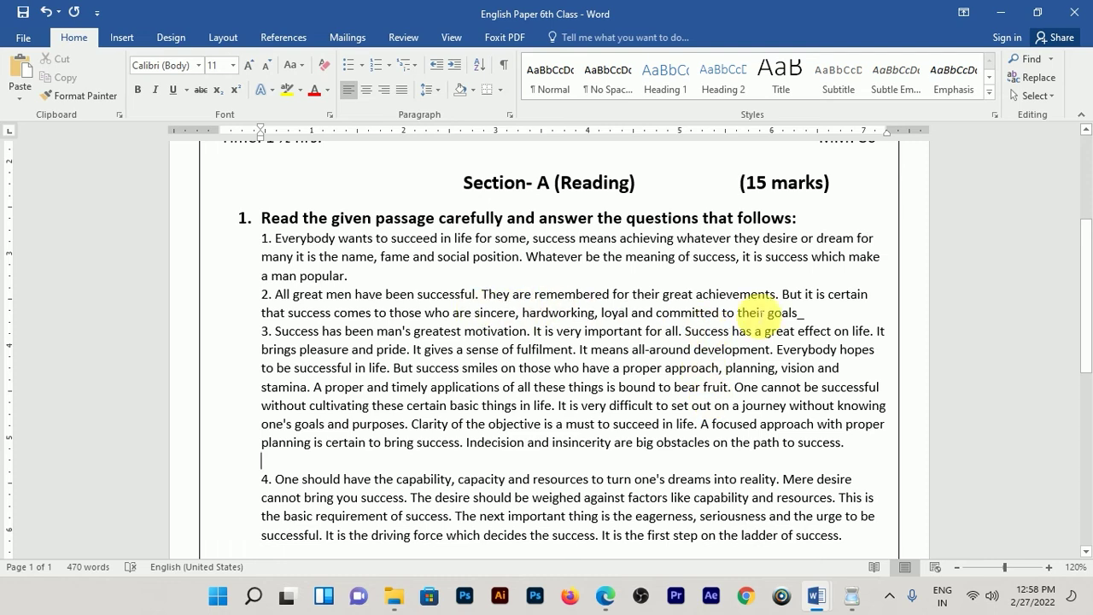
Add a new line after points 1 and 2, and replace the stray underscore ending point 2 so it reads "goals.".
left_click(707, 285)
key("Return")
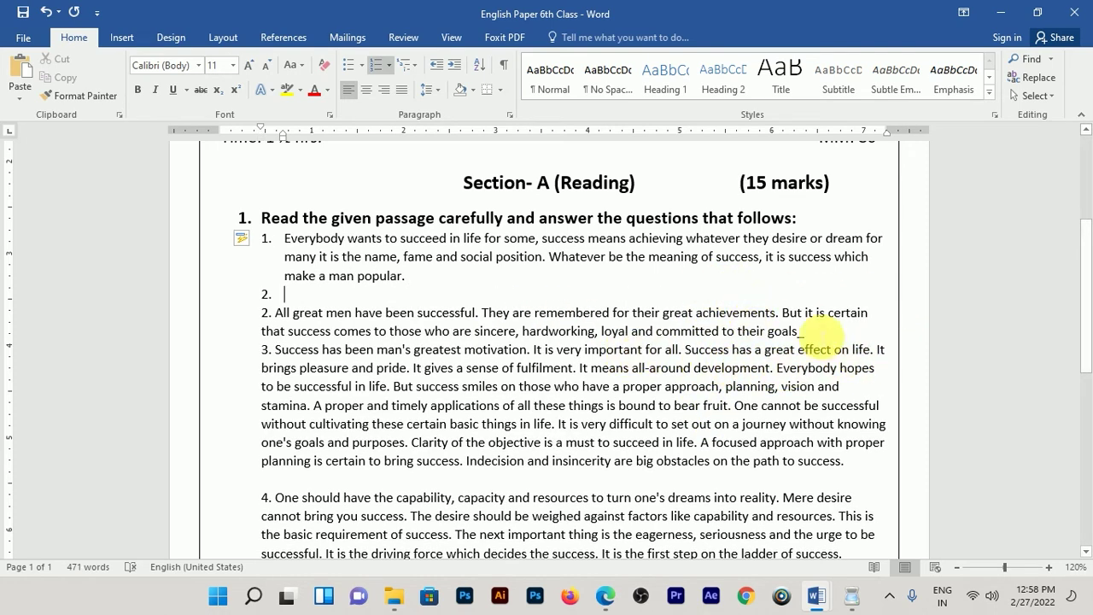
left_click(812, 334)
key("Return")
left_click(834, 340)
key("BackSpace")
key("BackSpace")
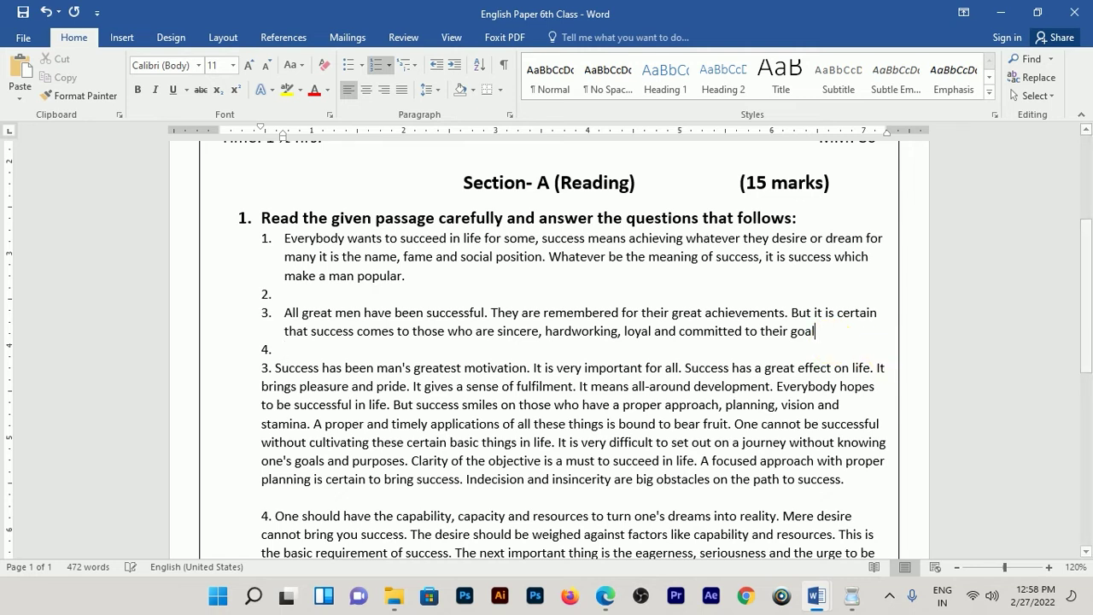
type("s.")
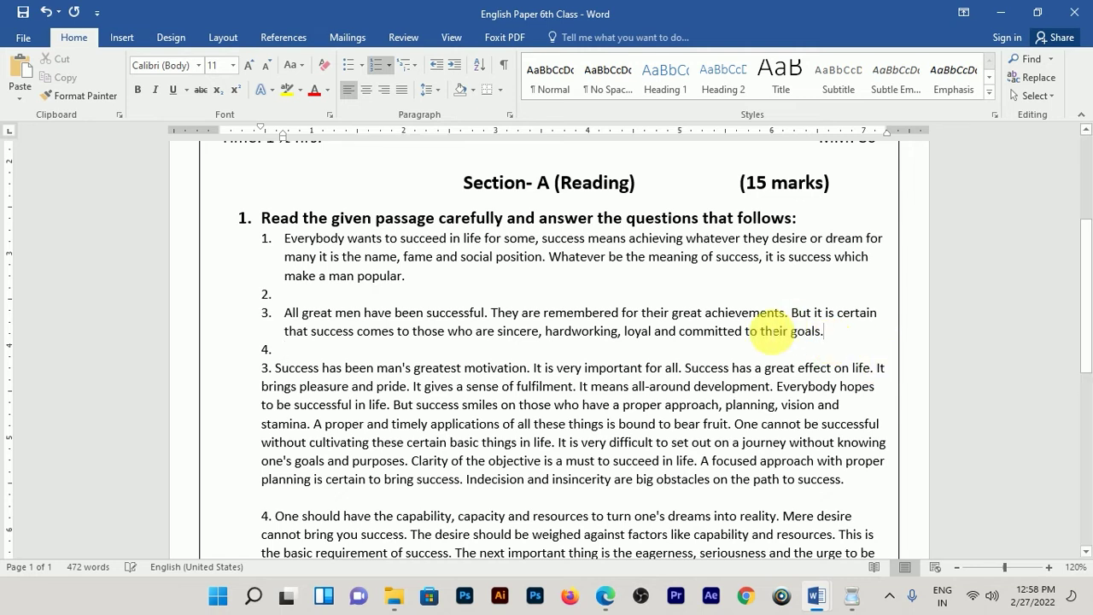
Remove the automatic numbers from the empty lines below points 1 and 2, keeping the lines blank.
left_click(344, 296)
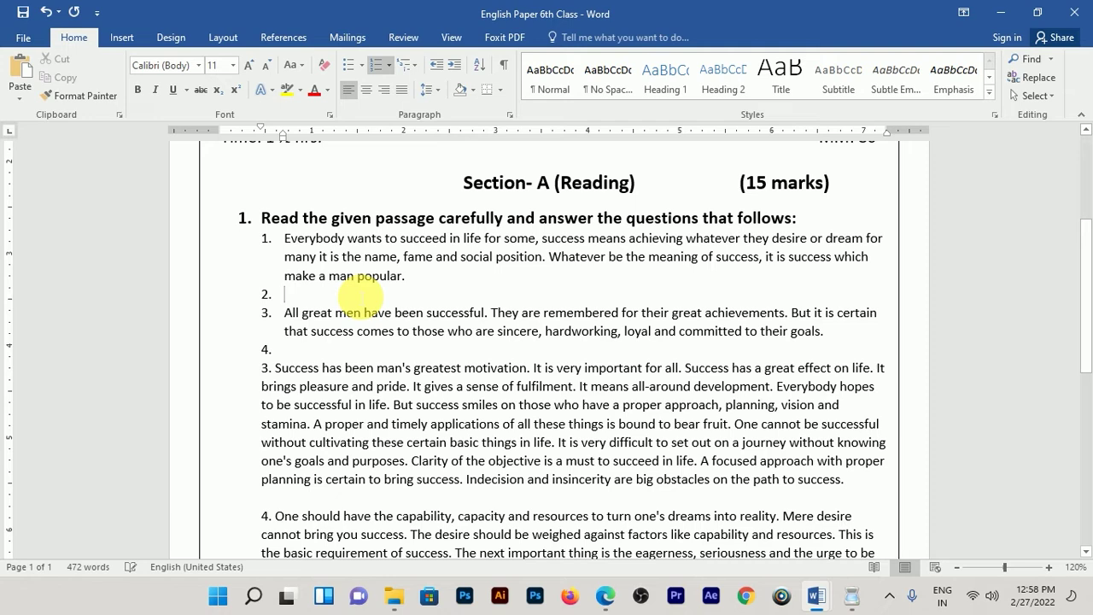
left_click(303, 351)
key("BackSpace")
scroll(338, 367, "down", 1)
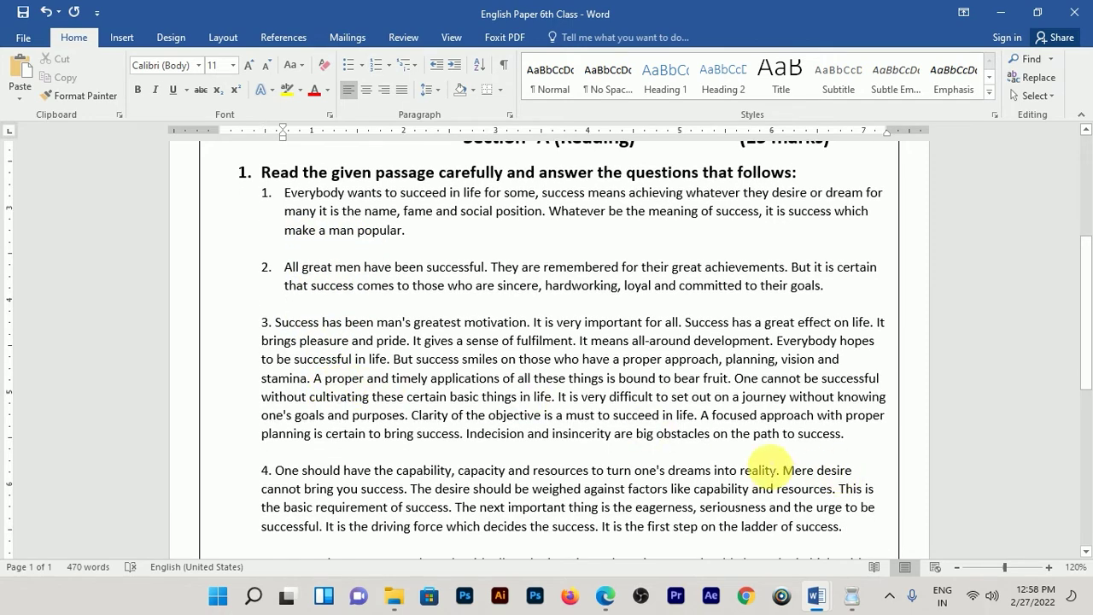
Redo the line break after point 3 so it becomes an automatically numbered item followed by an unnumbered blank line.
left_click(690, 454)
key("Return")
key("BackSpace")
key("BackSpace")
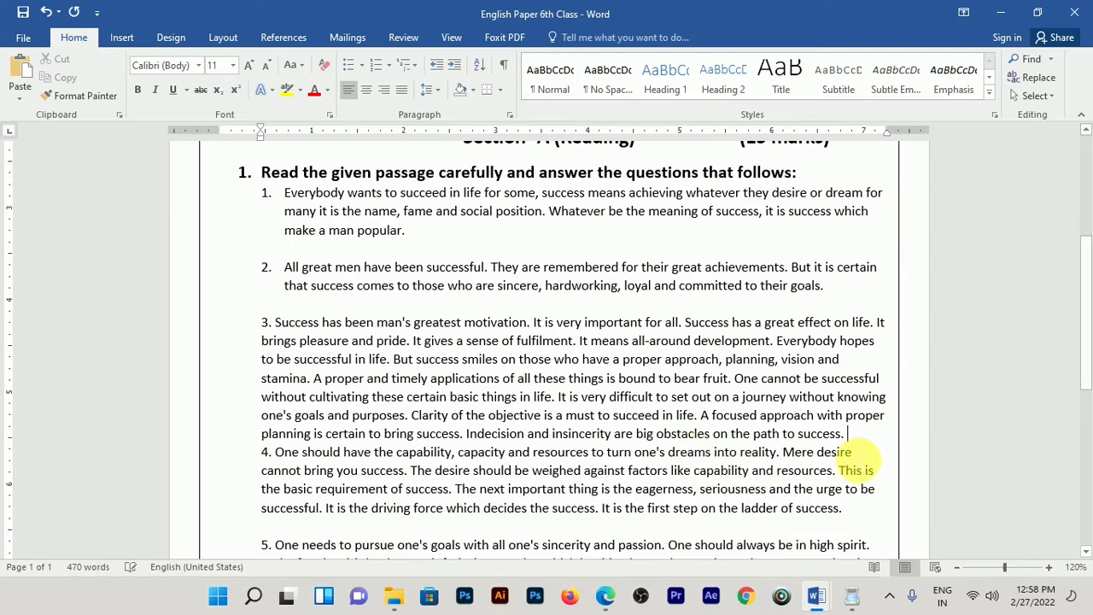
key("Return")
scroll(374, 466, "down", 4)
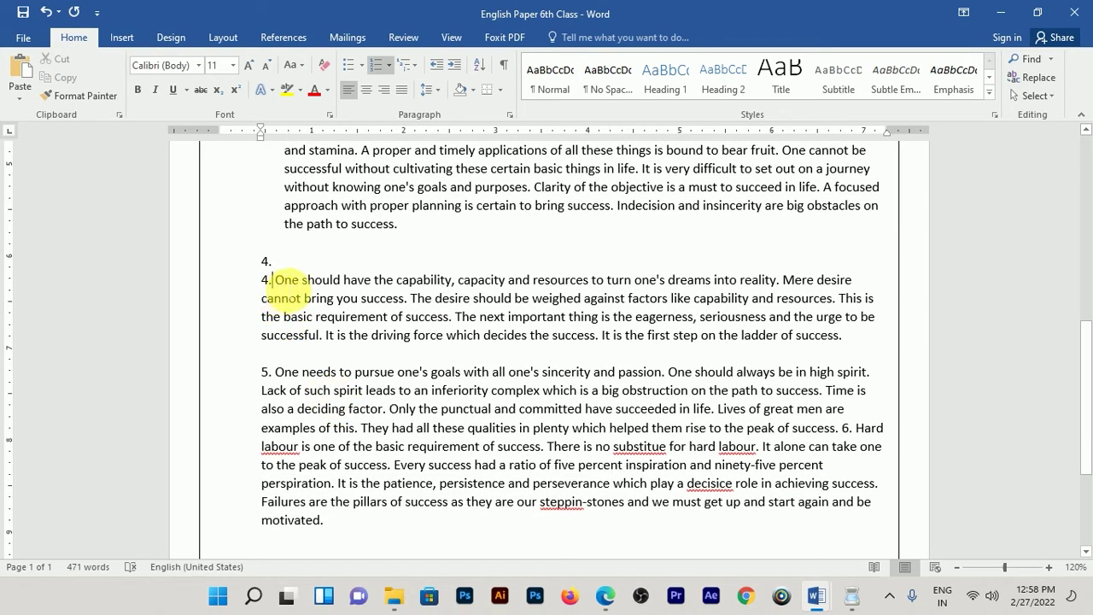
key("BackSpace")
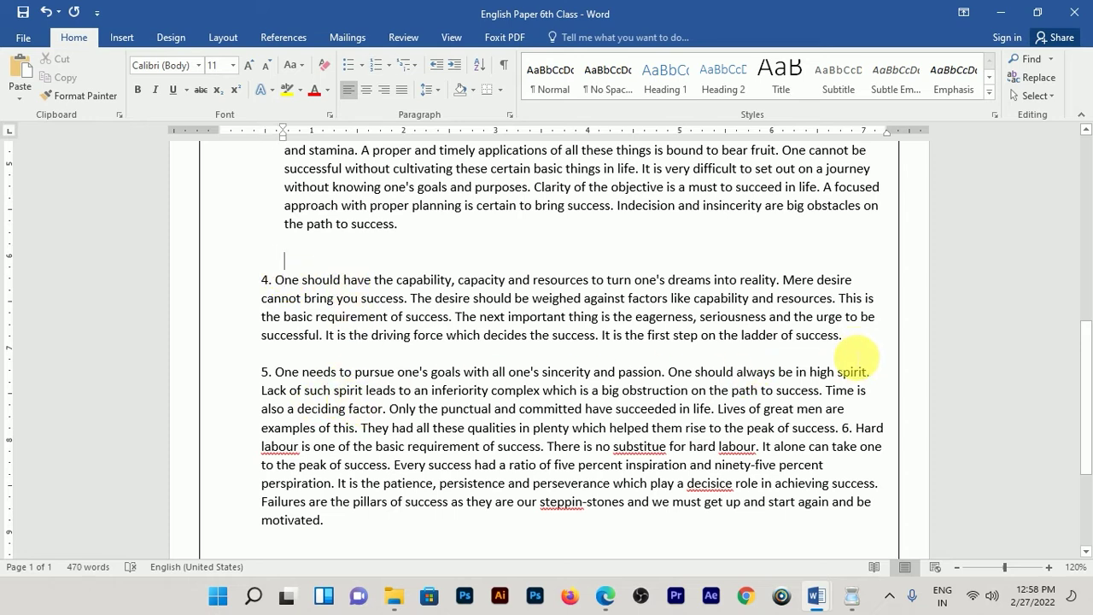
Redo the line break after point 4 so it becomes an automatically numbered item followed by an empty item 5.
key("Return")
key("BackSpace")
key("BackSpace")
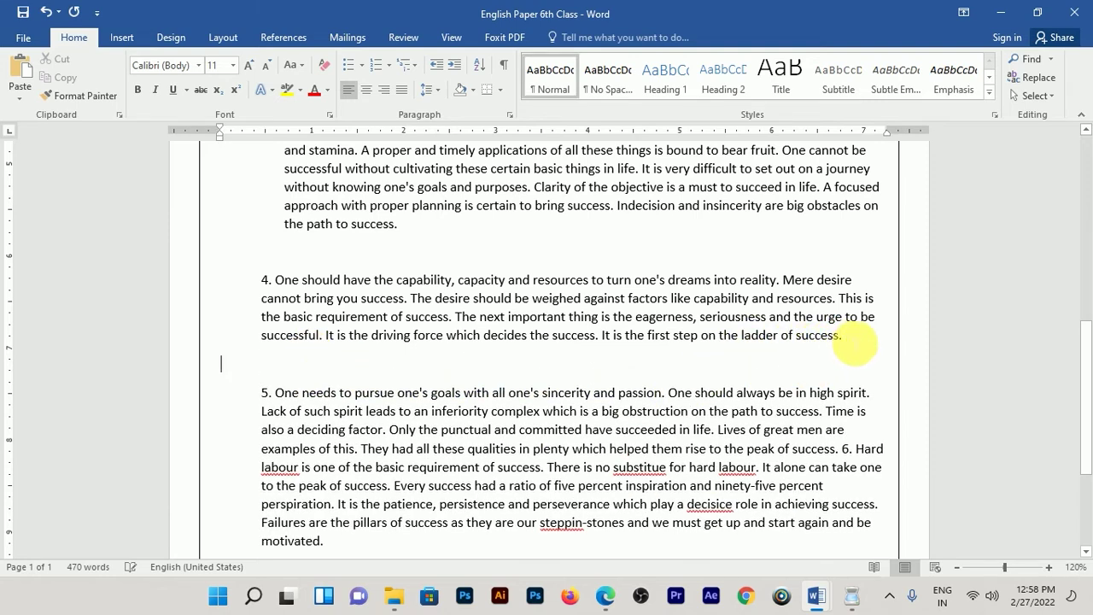
key("BackSpace")
key("Return")
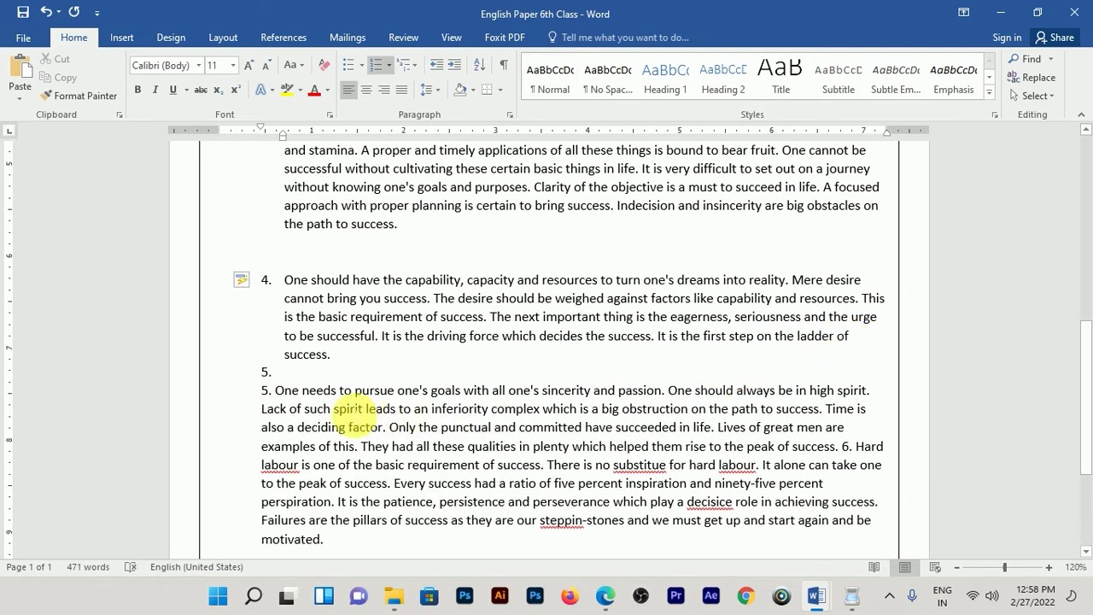
Try unnumbering and respacing the line between points 4 and 5, and return it to an empty numbered item 5.
key("BackSpace")
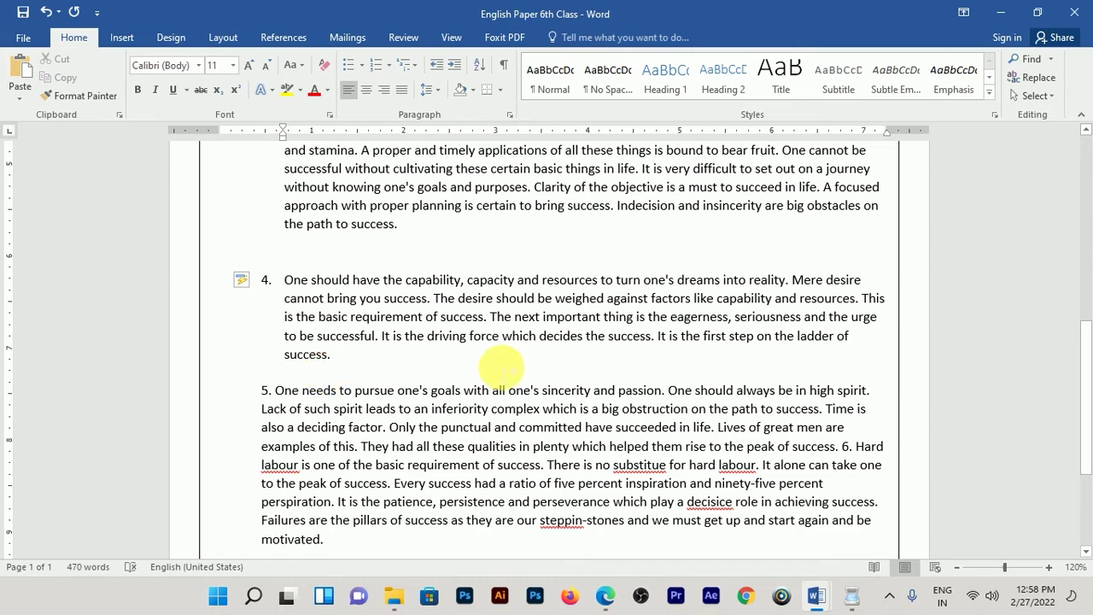
scroll(288, 285, "up", 5)
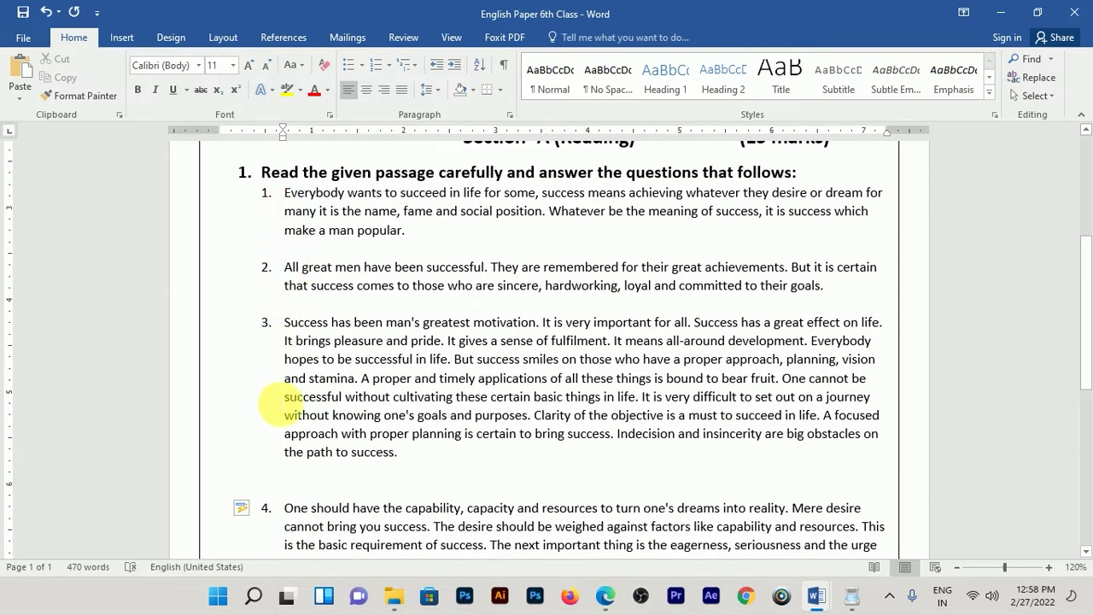
scroll(283, 442, "down", 5)
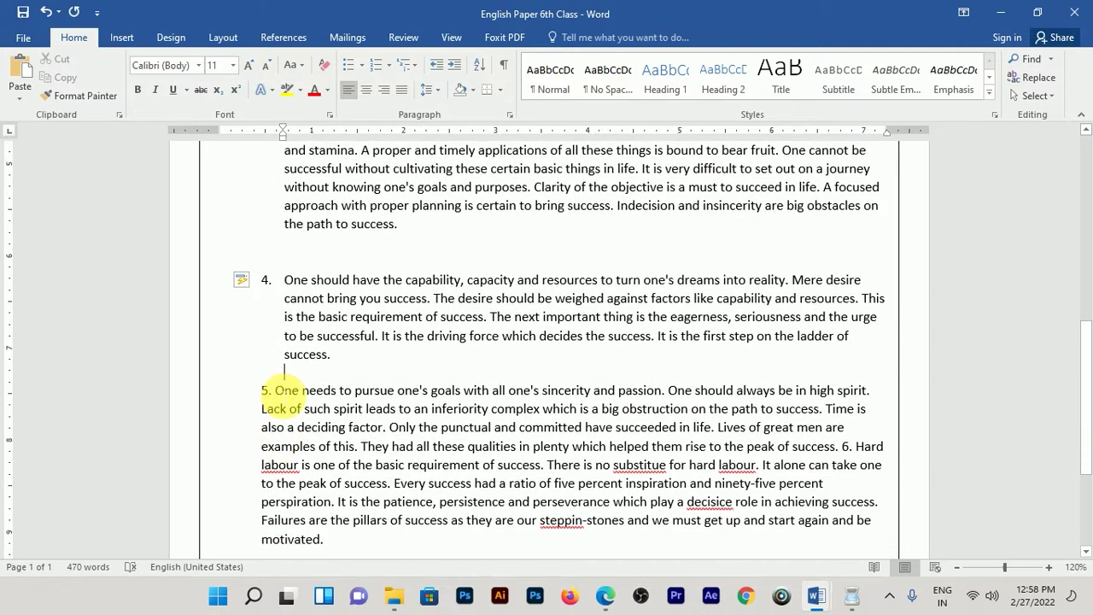
left_click(386, 367)
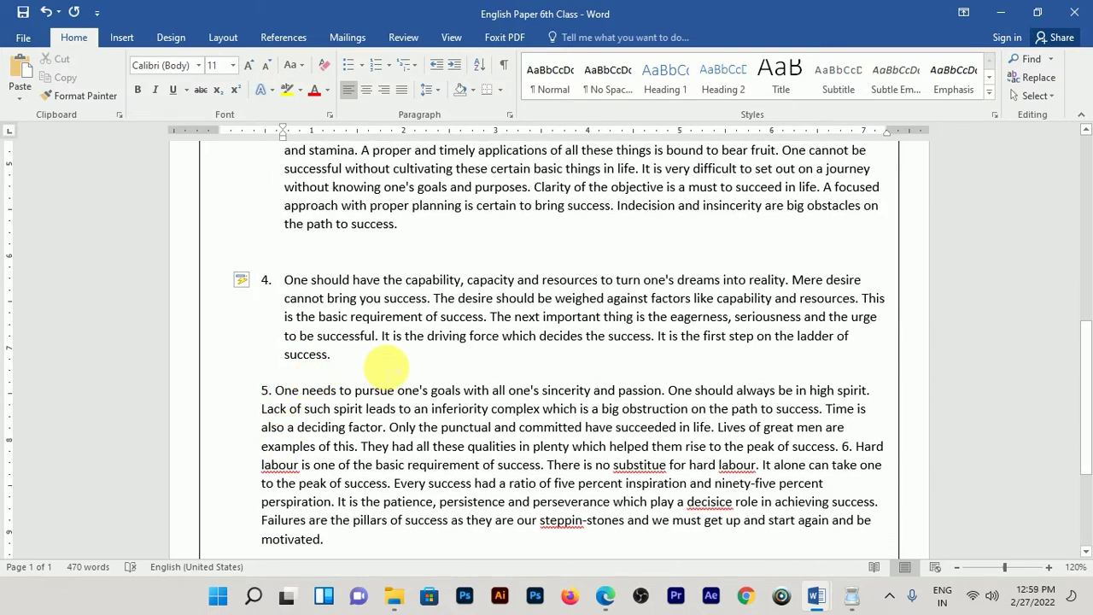
key("Return")
key("BackSpace")
key("BackSpace")
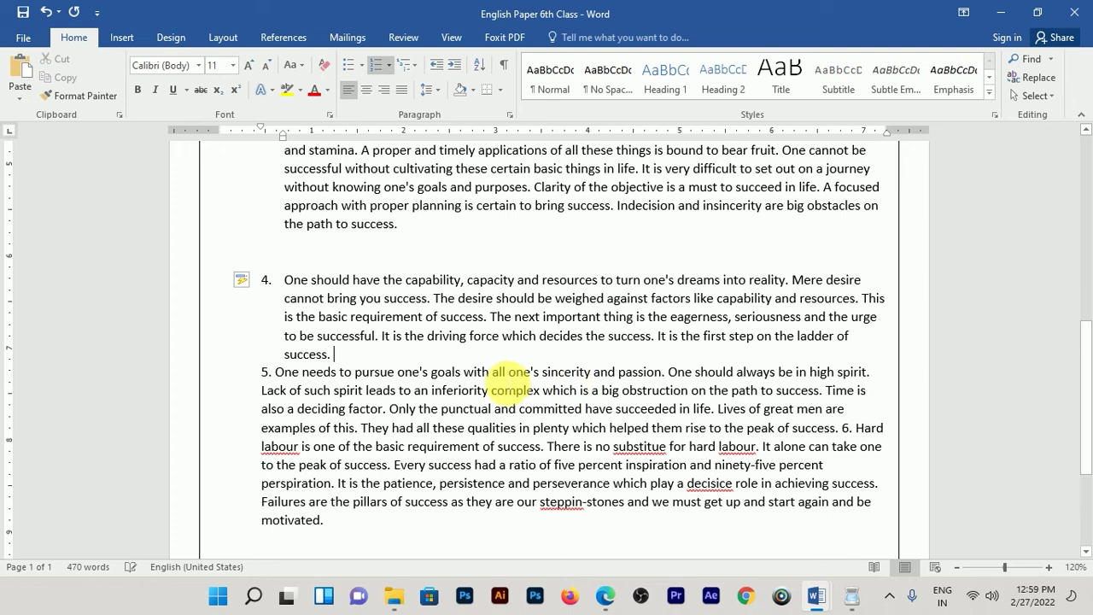
key("Return")
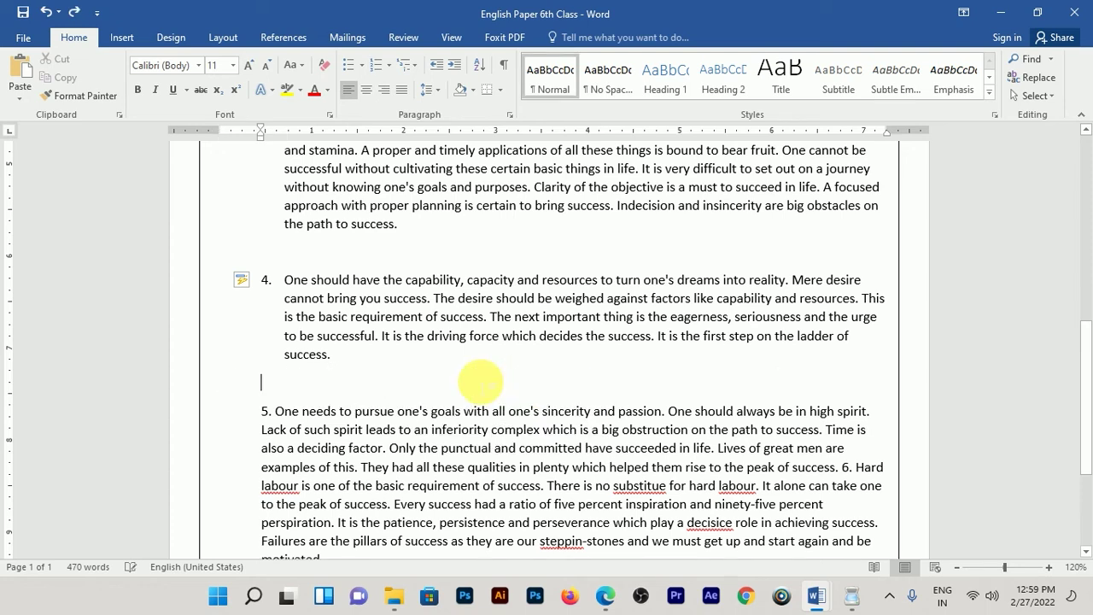
key("BackSpace")
key("ctrl+z")
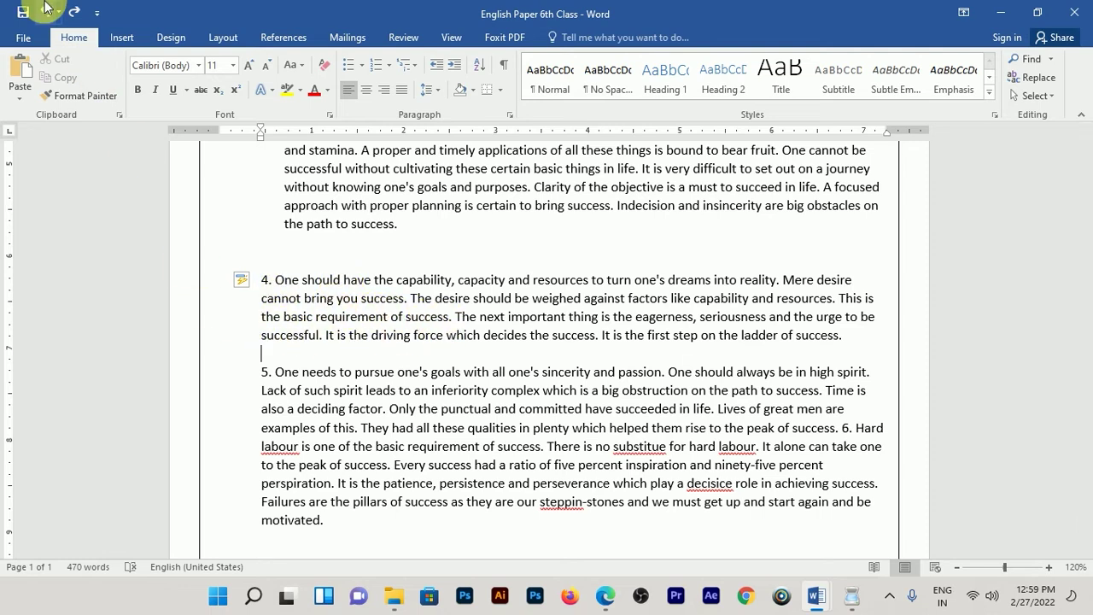
left_click(72, 13)
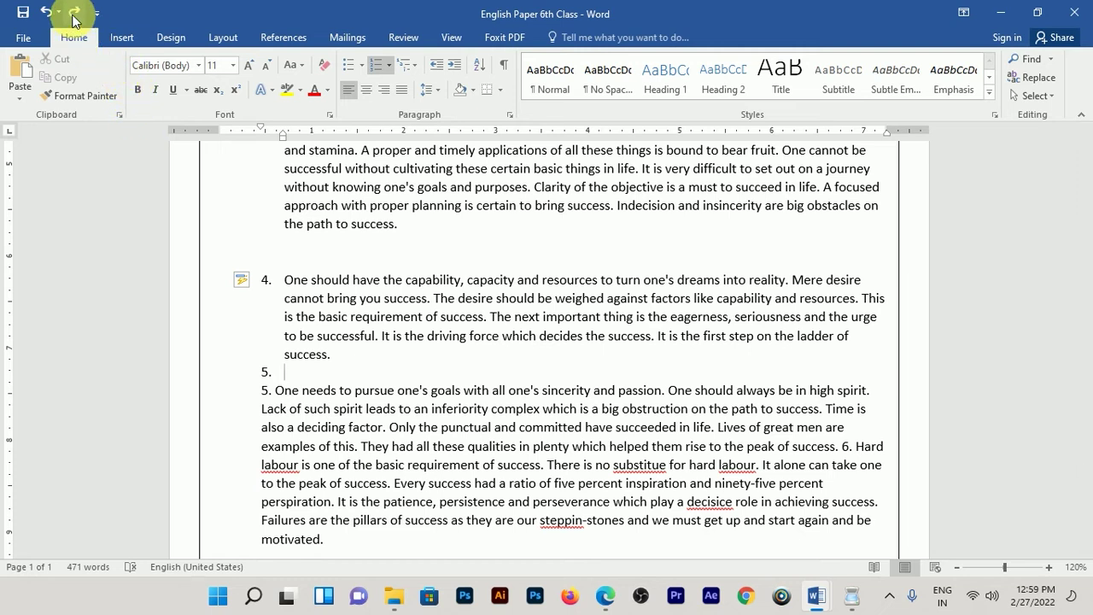
Move the fifth point's text into the empty numbered item 5 and insert an unnumbered blank line above it.
left_click_drag(278, 391, 324, 538)
key("ctrl+c")
key("Delete")
key("BackSpace")
key("BackSpace")
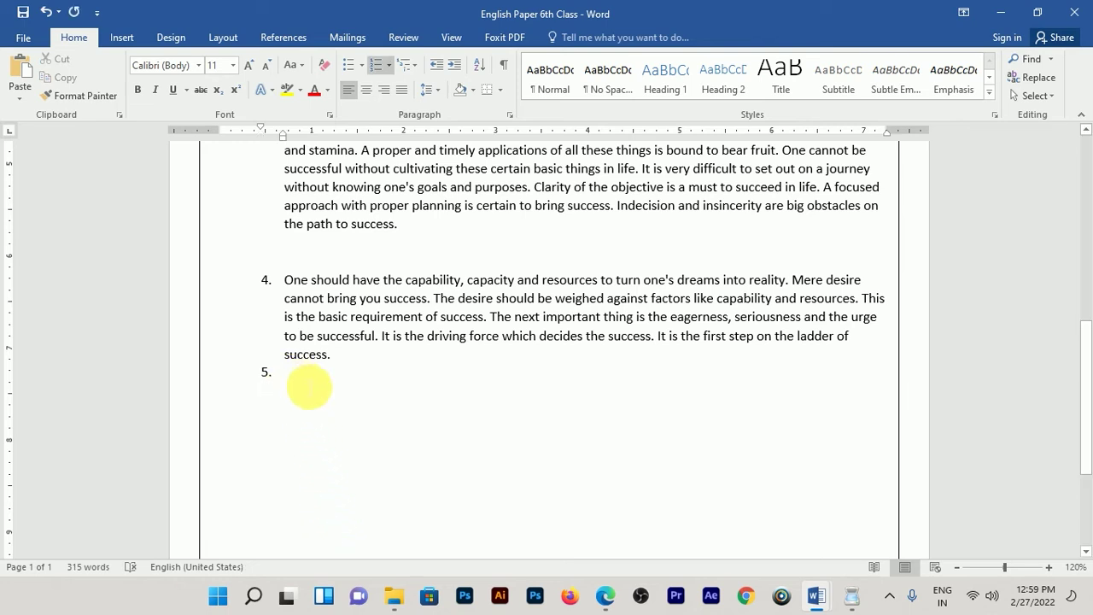
key("ctrl+v")
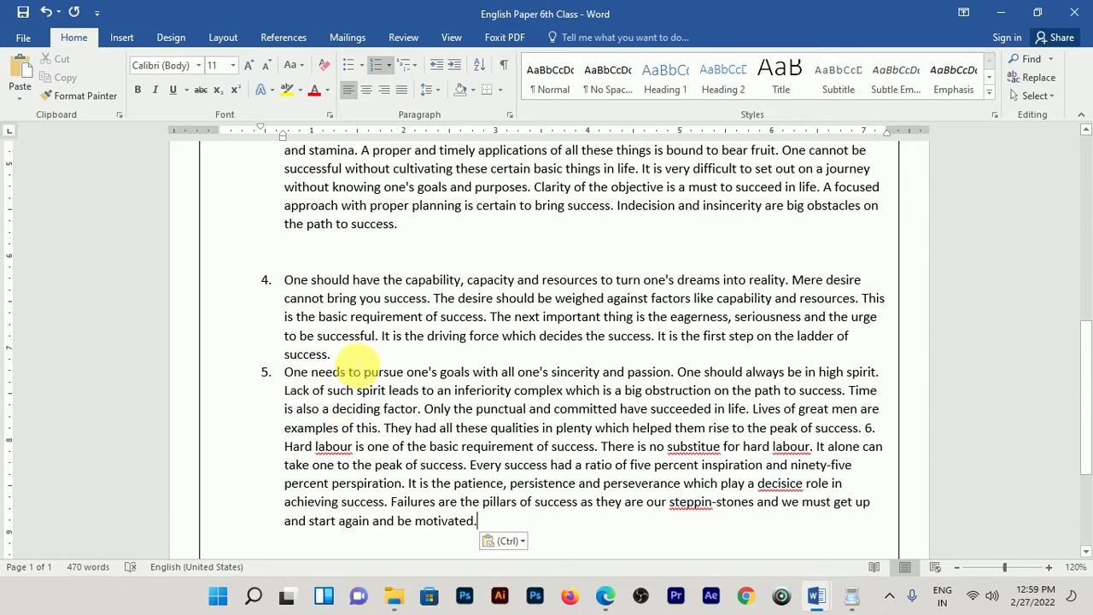
left_click(384, 354)
key("Return")
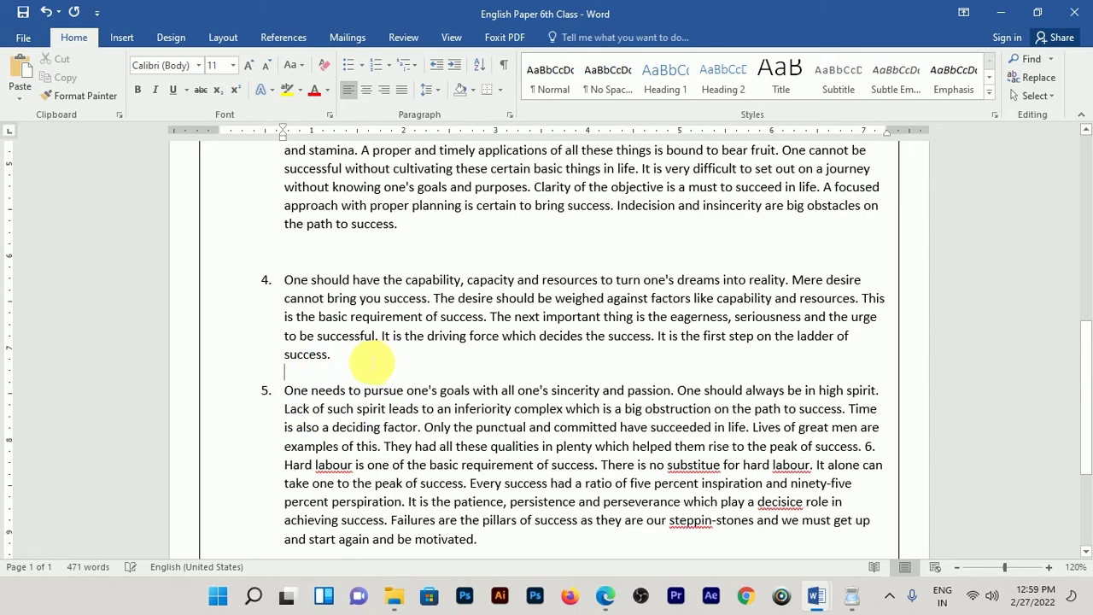
Correct the misspelled words in point 5 to "substitute" and "decisive", keeping "labour" as it is.
scroll(375, 366, "up", 2)
scroll(500, 254, "down", 3)
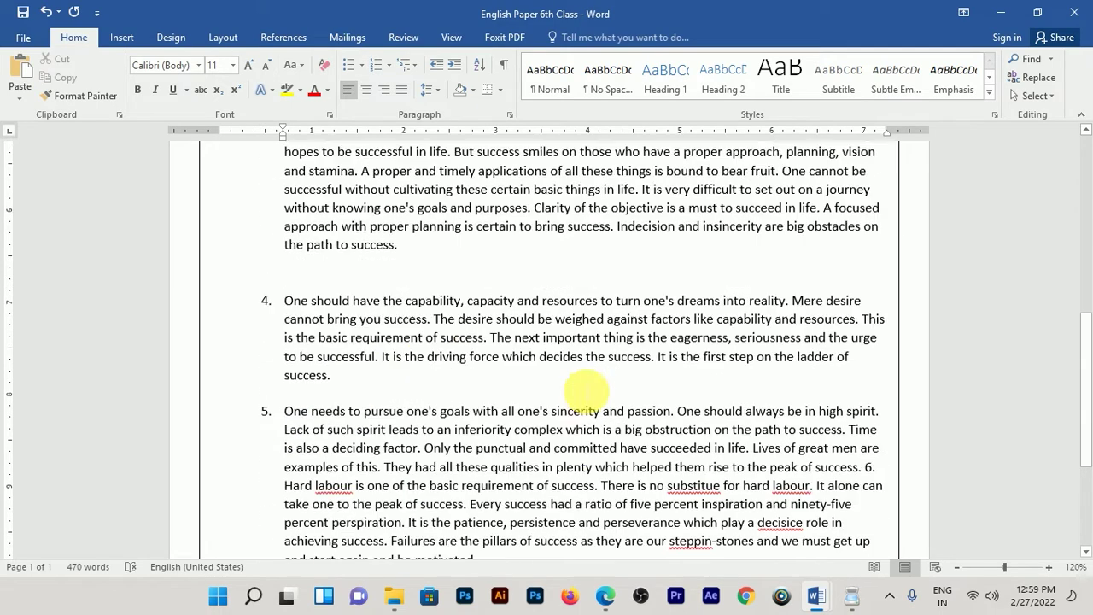
right_click(695, 420)
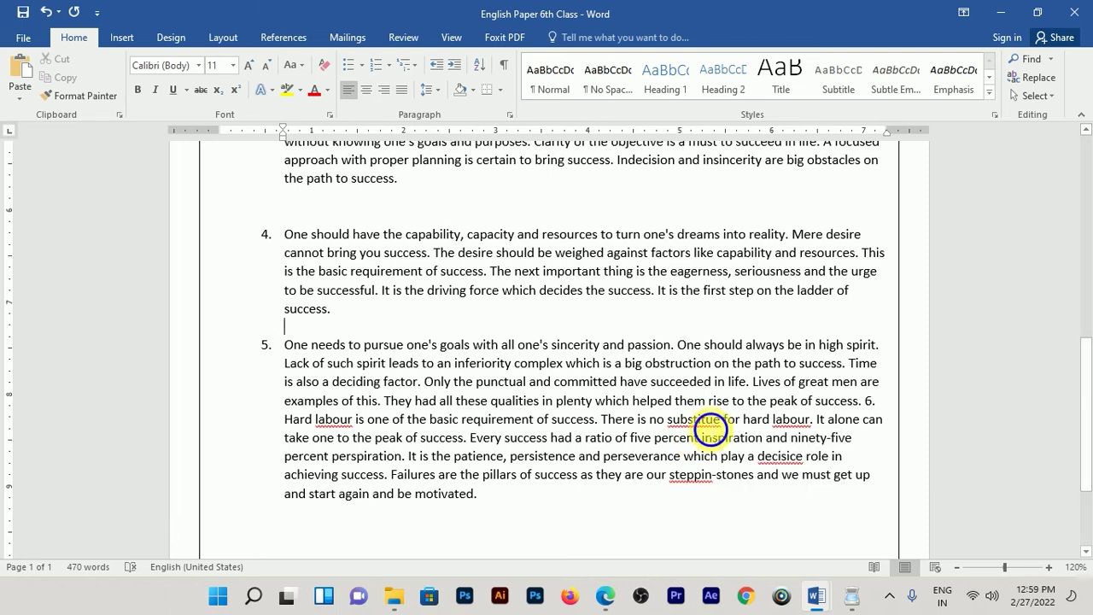
left_click(784, 432)
left_click(795, 419)
right_click(803, 420)
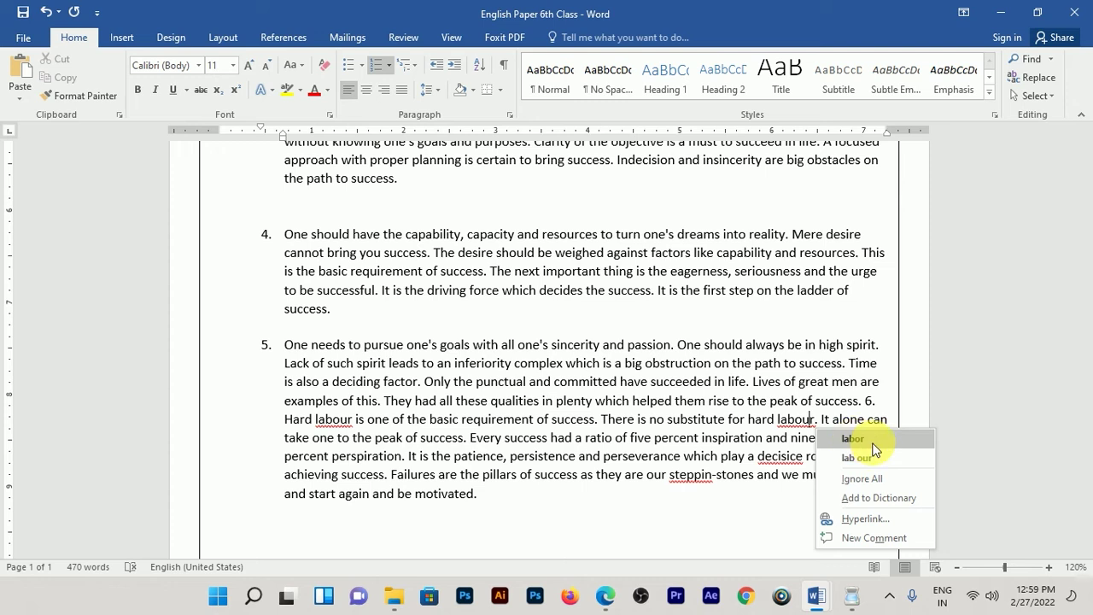
key("Escape")
right_click(780, 456)
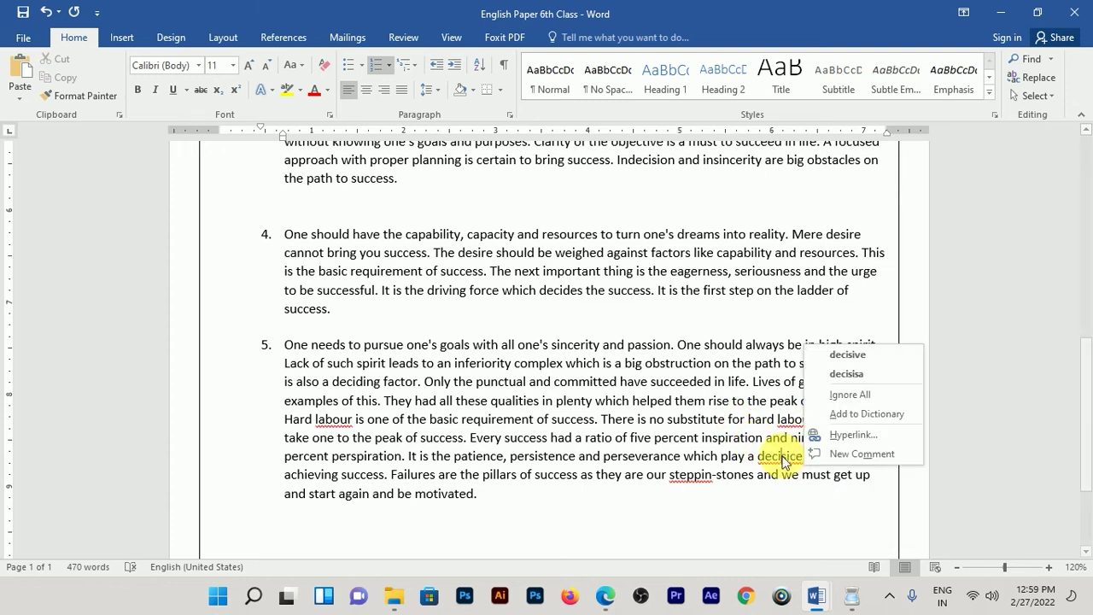
left_click(873, 359)
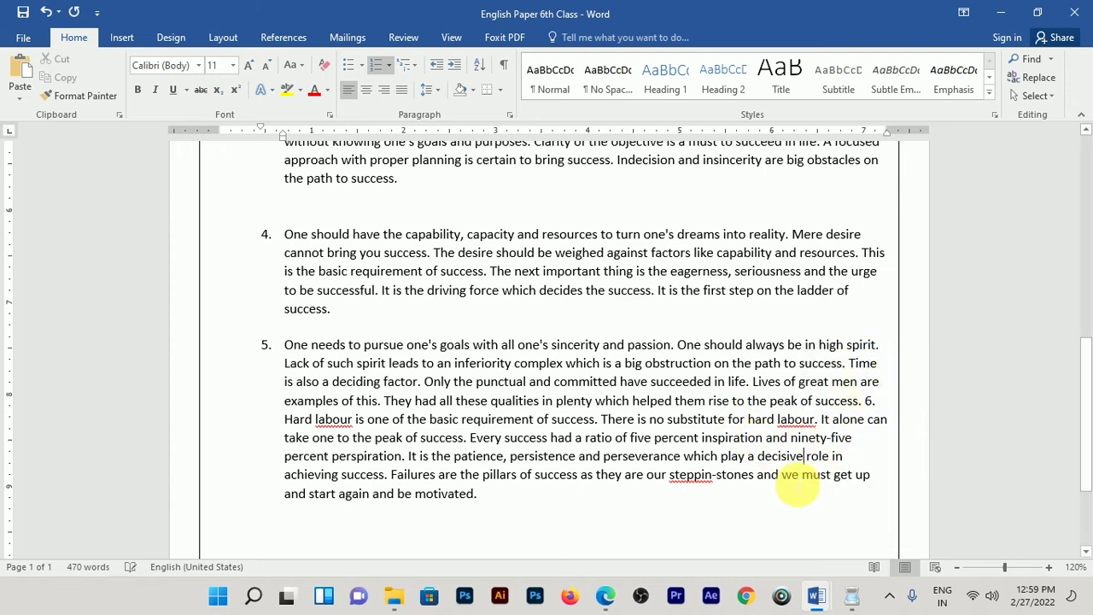
Remove the blank lines between points 1 to 5 of the reading passage so the numbered items follow each other directly.
right_click(707, 479)
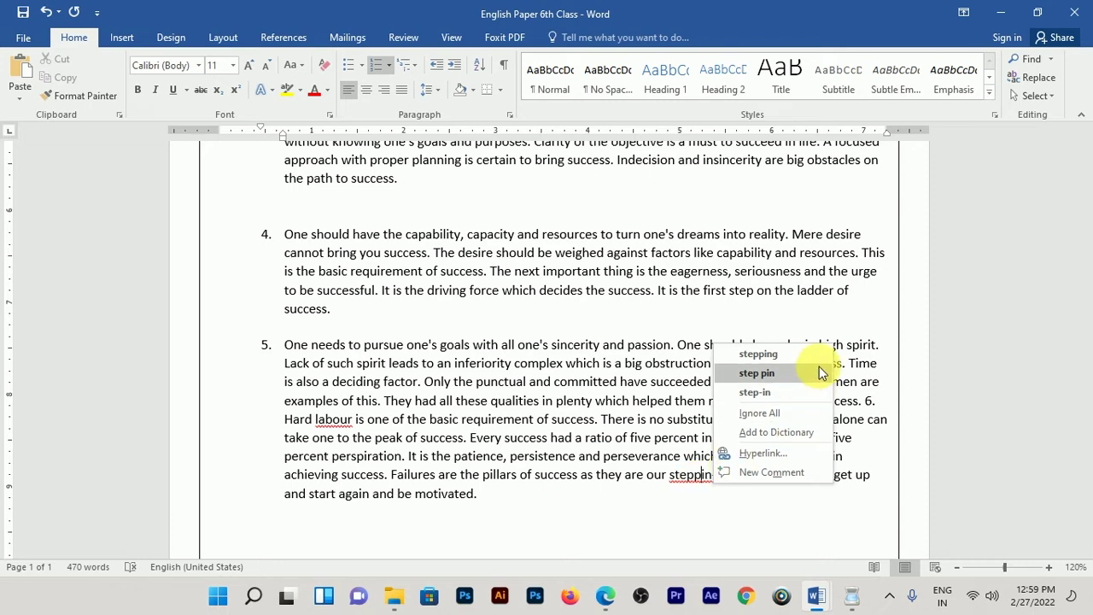
left_click(622, 455)
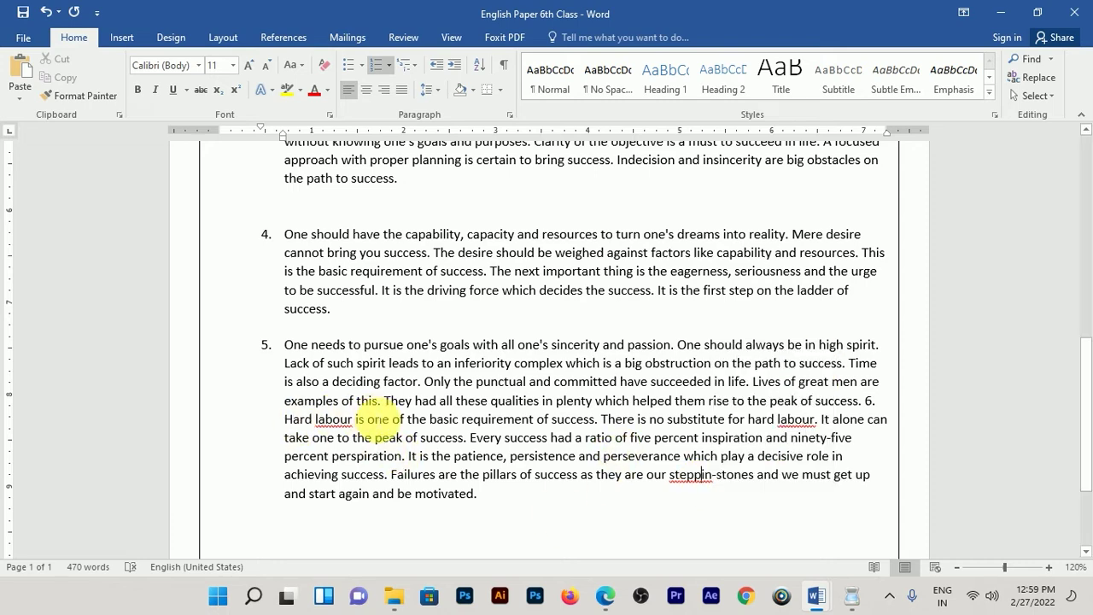
scroll(375, 417, "up", 5)
left_click(391, 436)
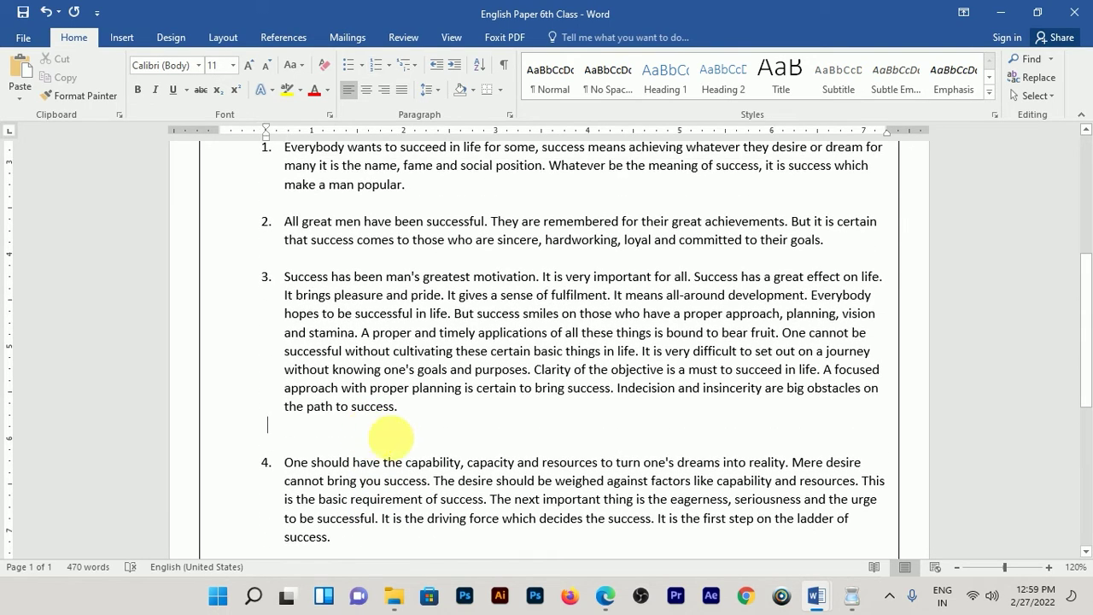
key("BackSpace")
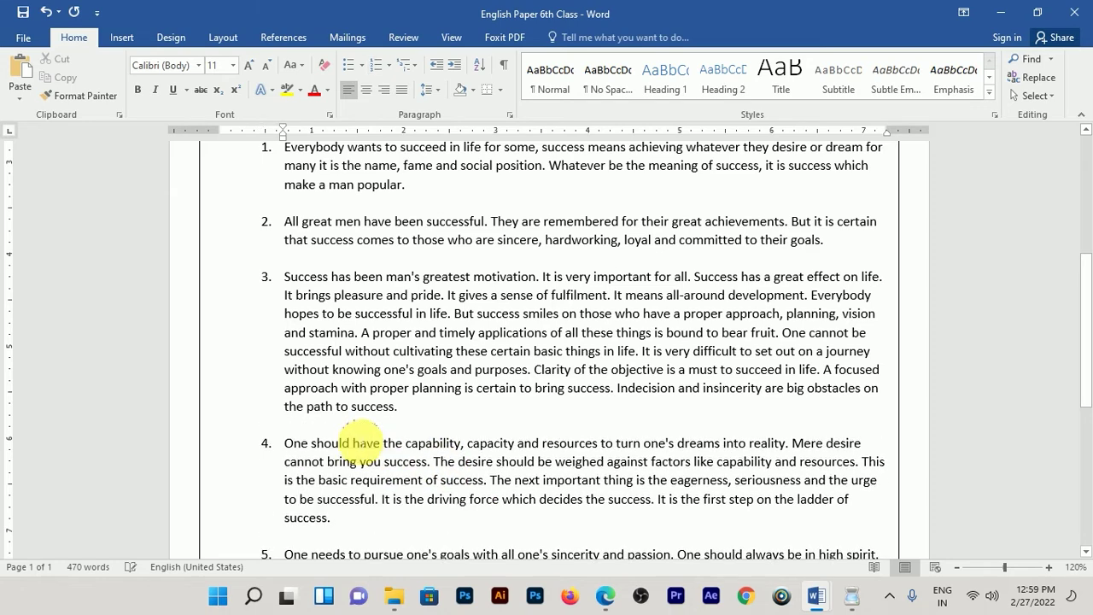
key("BackSpace")
left_click(308, 529)
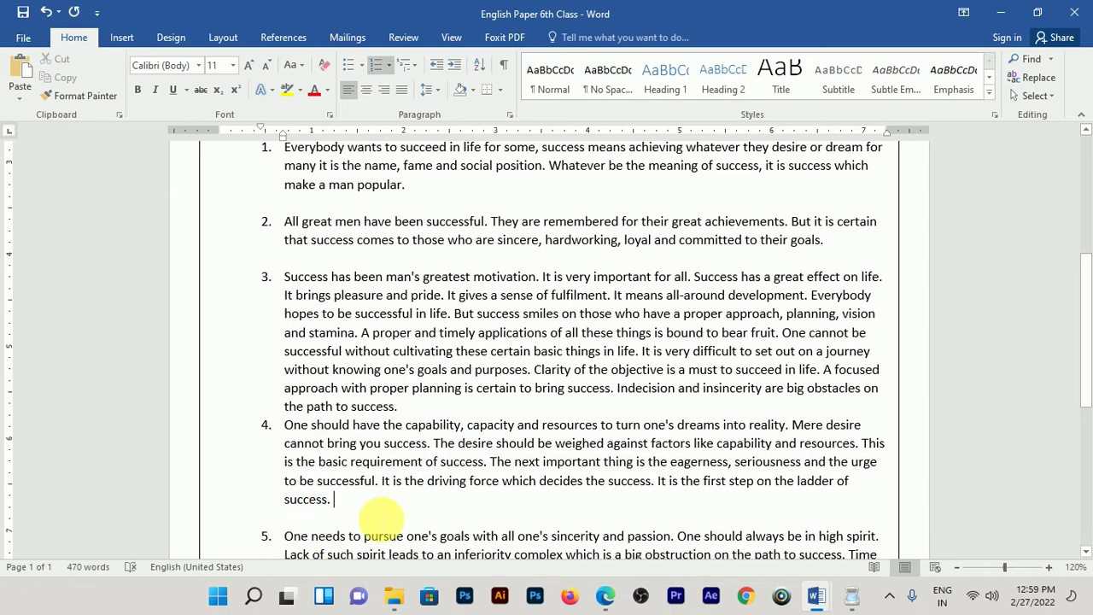
key("Delete")
left_click(342, 258)
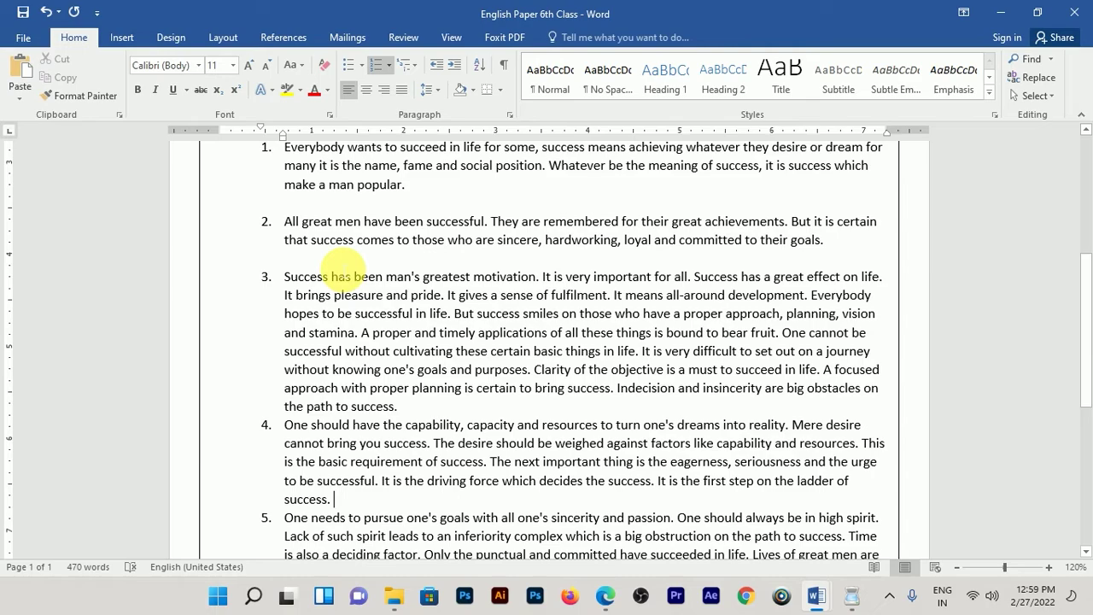
key("Delete")
left_click(414, 205)
key("Delete")
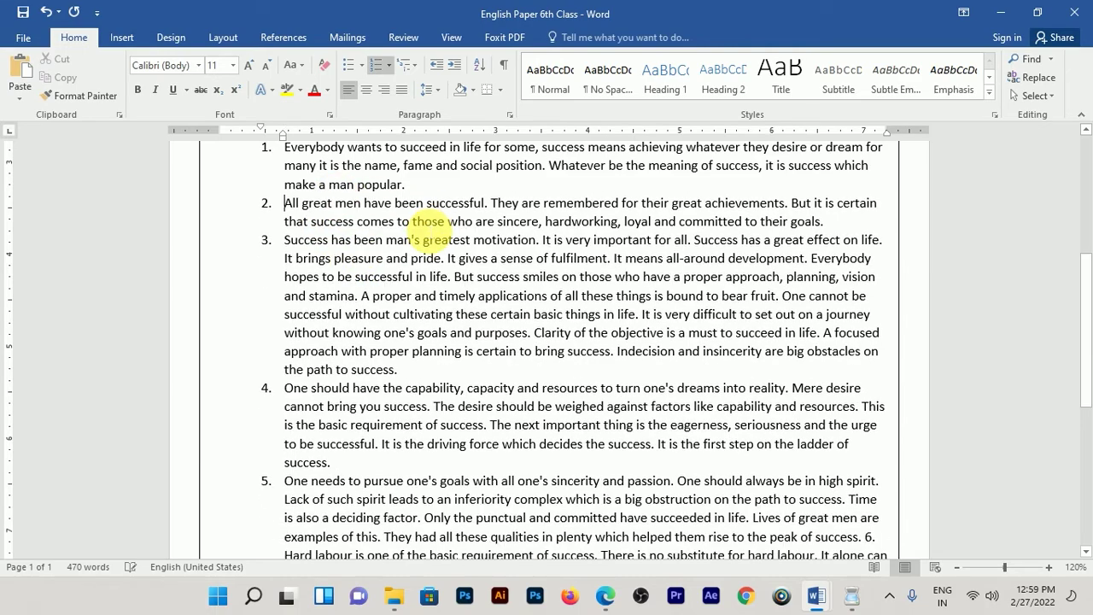
Change the numbering format of the passage's points to lowercase letters with a bracket, a), b), c), keeping the question heading's number 1.
scroll(436, 244, "down", 4)
scroll(430, 318, "up", 6)
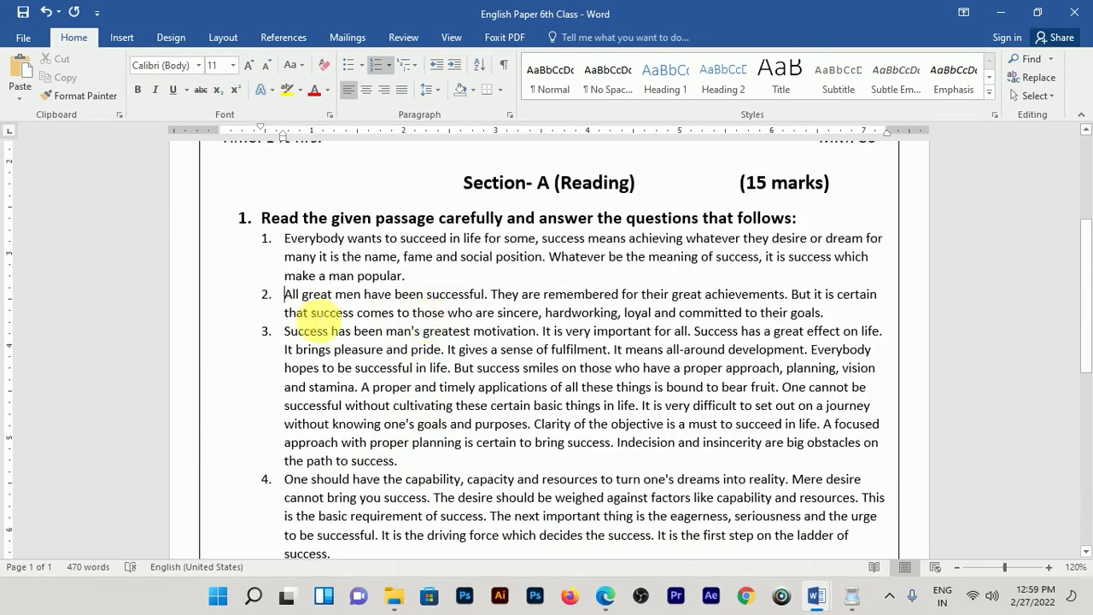
left_click(247, 219)
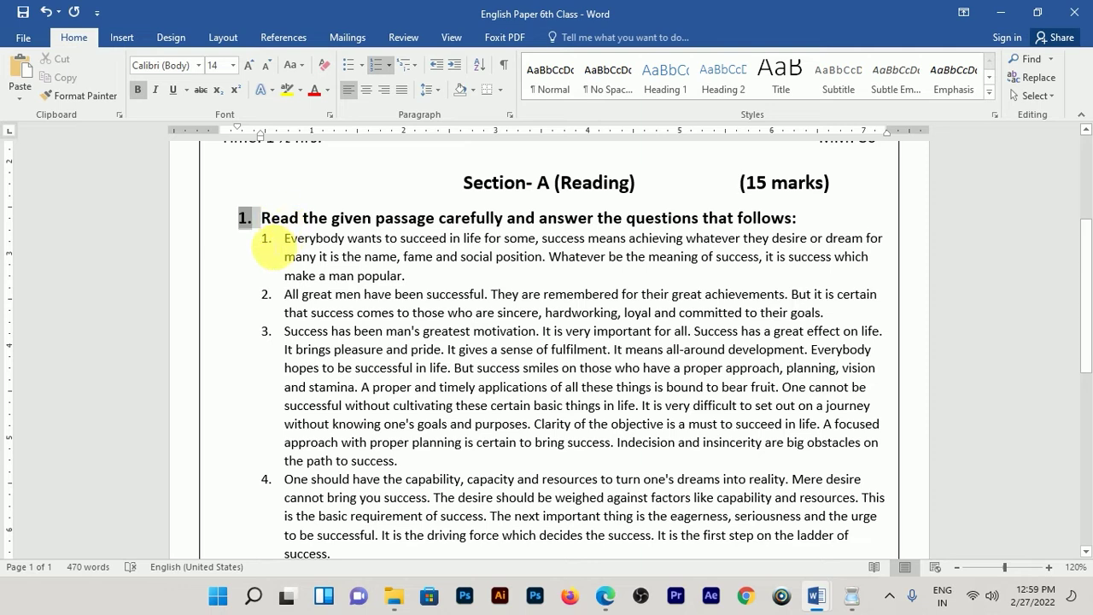
left_click(267, 240)
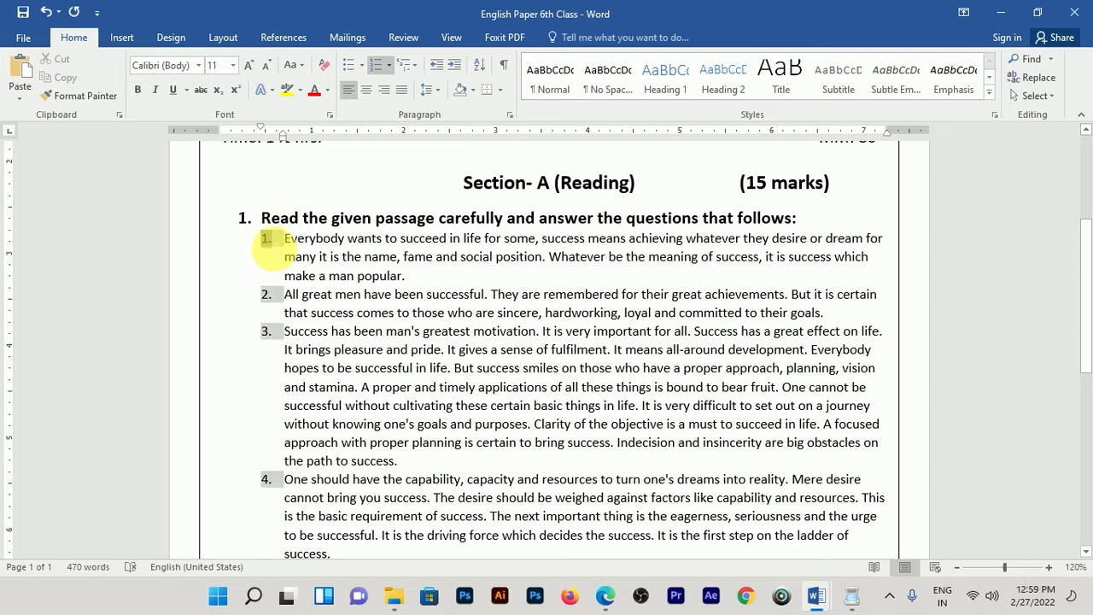
right_click(267, 242)
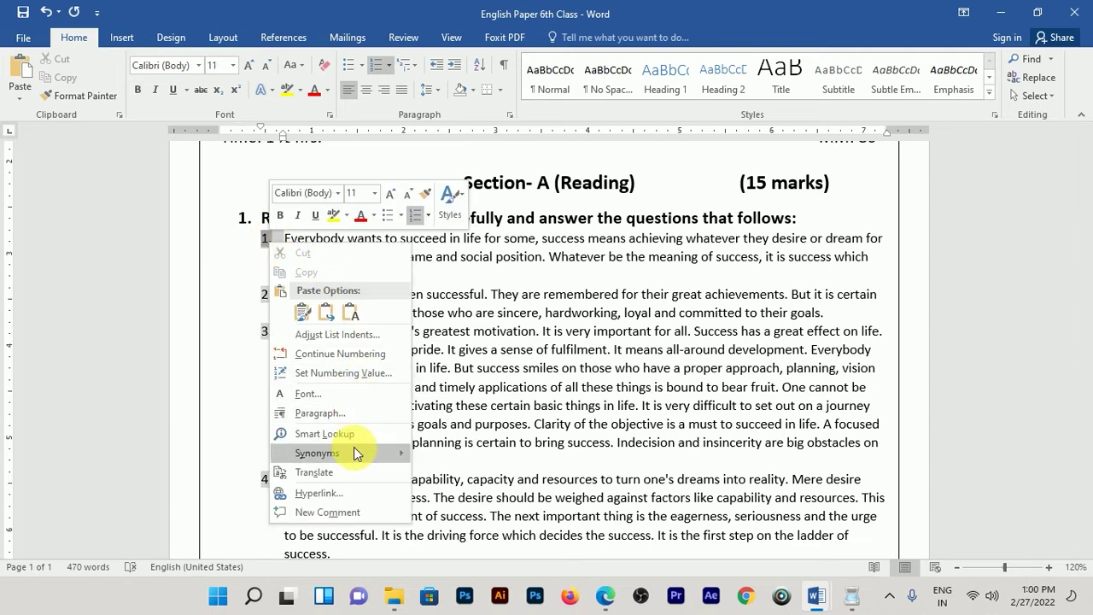
left_click(430, 219)
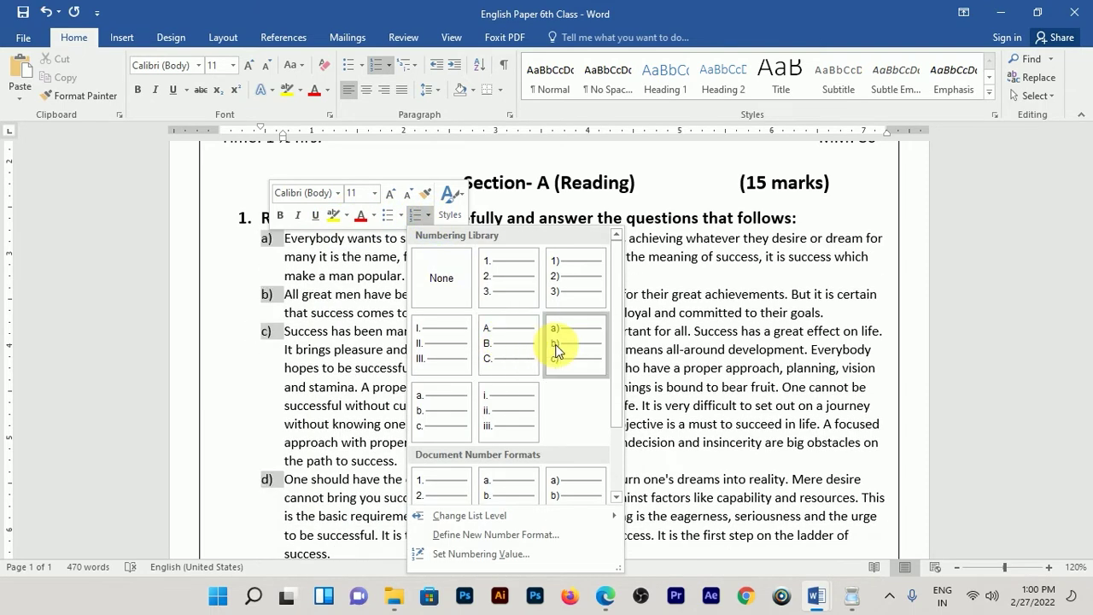
left_click(555, 350)
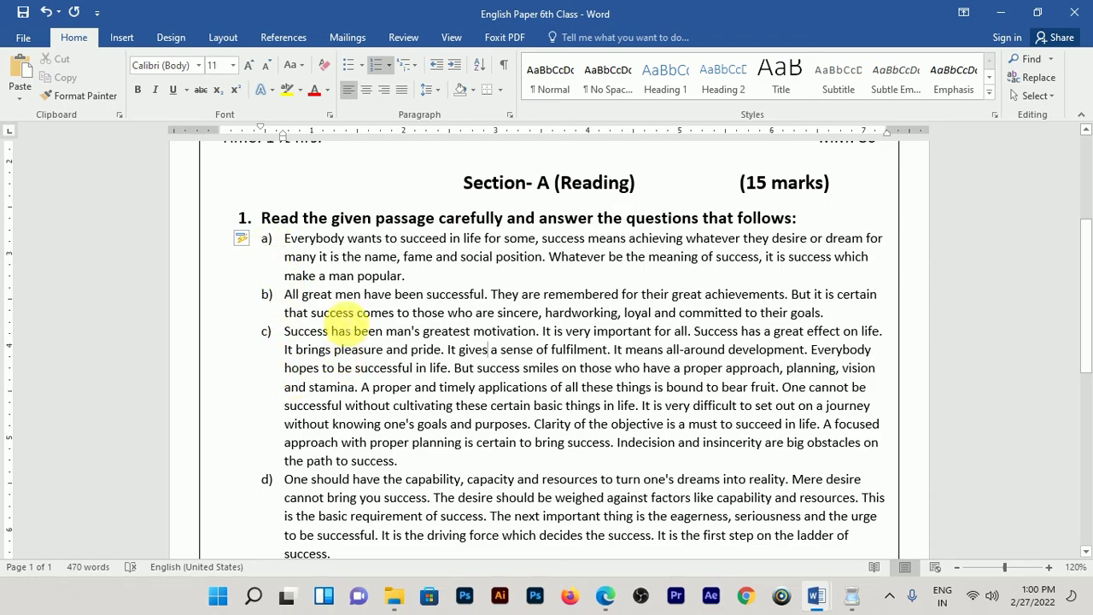
Justify the text of all the passage's lettered points, a) to e).
scroll(342, 314, "down", 3)
scroll(461, 316, "down", 2)
scroll(427, 427, "down", 5)
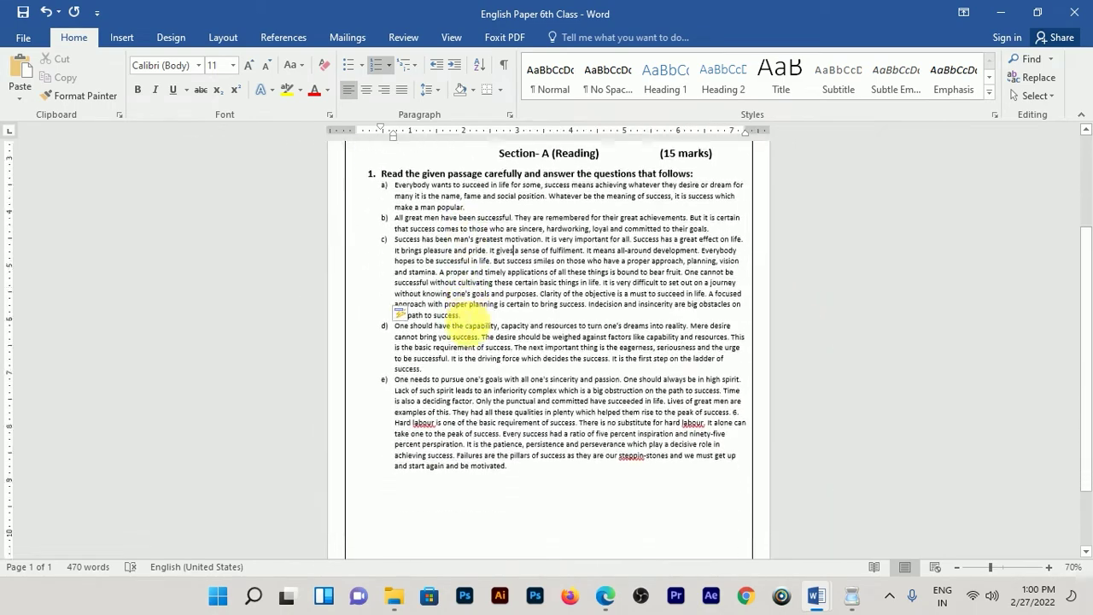
scroll(611, 395, "up", 5)
scroll(708, 281, "up", 2)
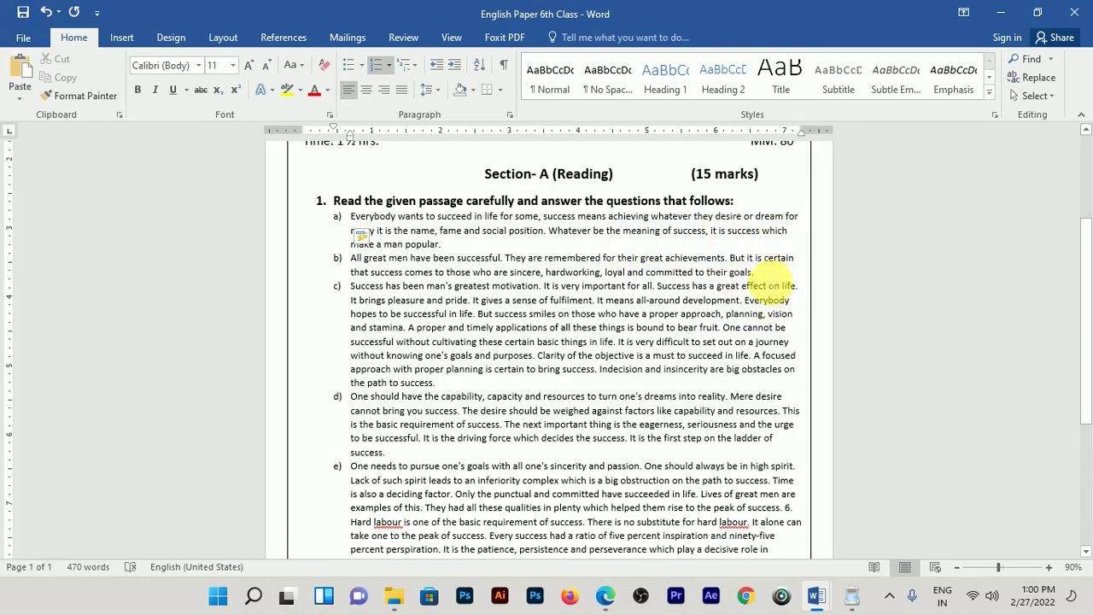
scroll(785, 273, "down", 2)
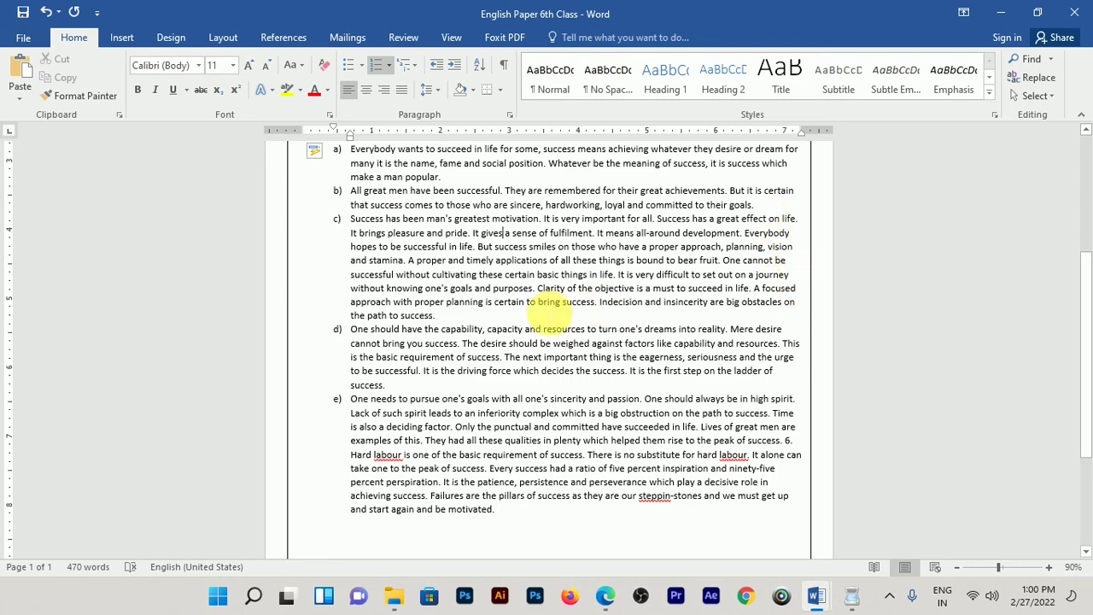
scroll(483, 358, "up", 3)
scroll(452, 362, "down", 3)
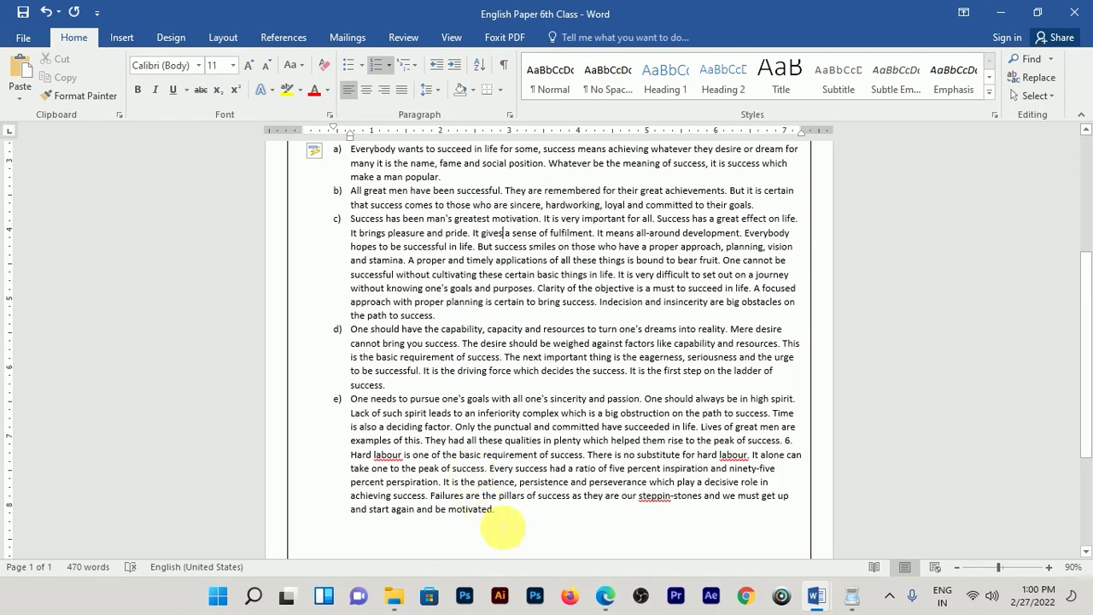
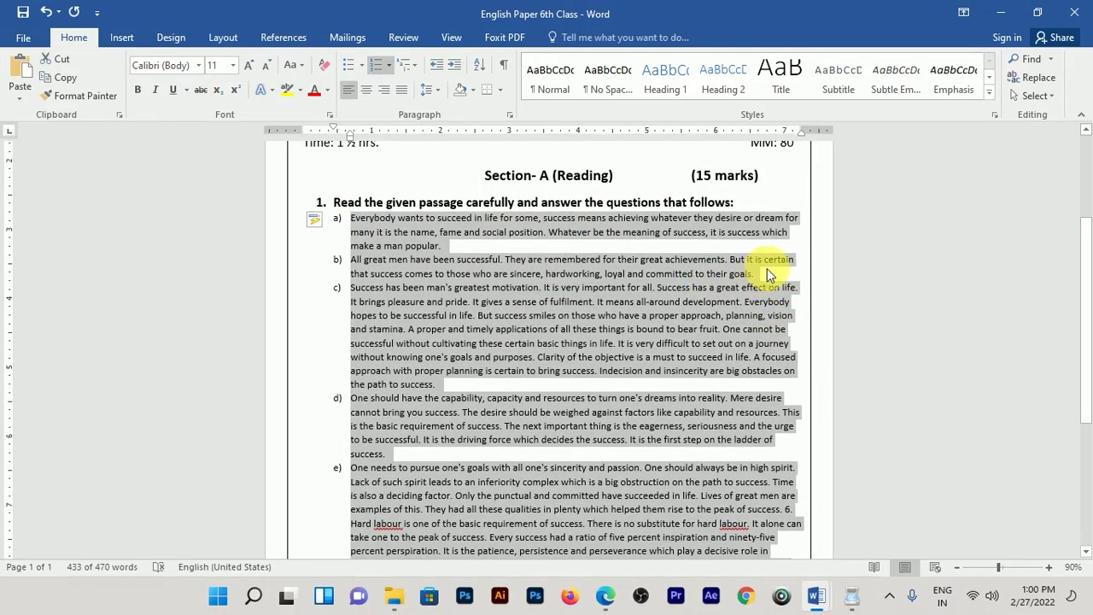
left_click(402, 91)
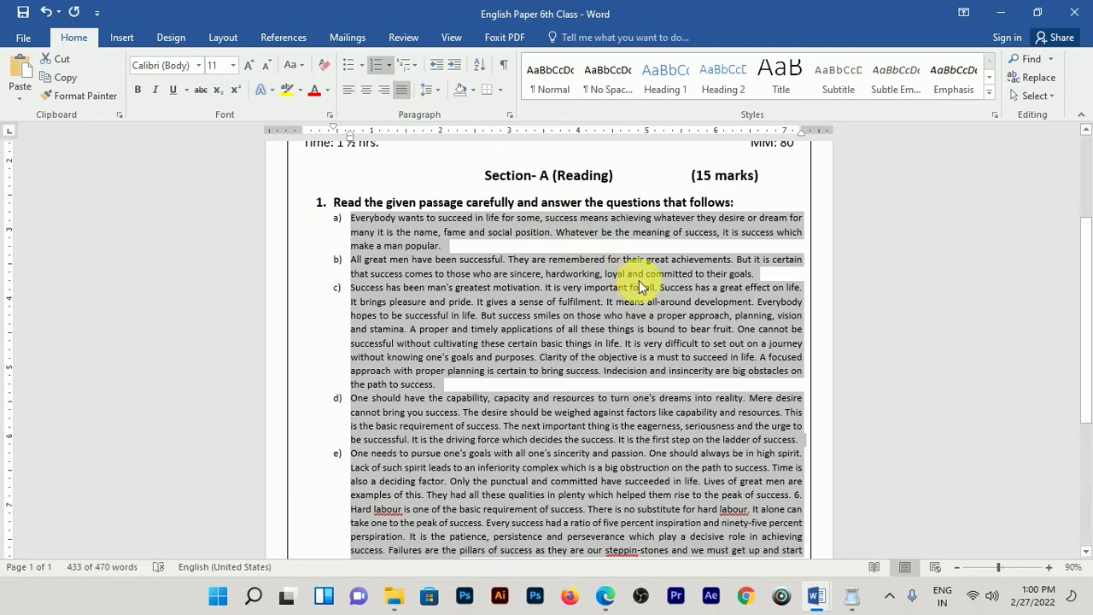
left_click(638, 280)
Split point e) before "Hard labour" into a new point f) and delete the leftover "6." at its start.
scroll(783, 359, "down", 2)
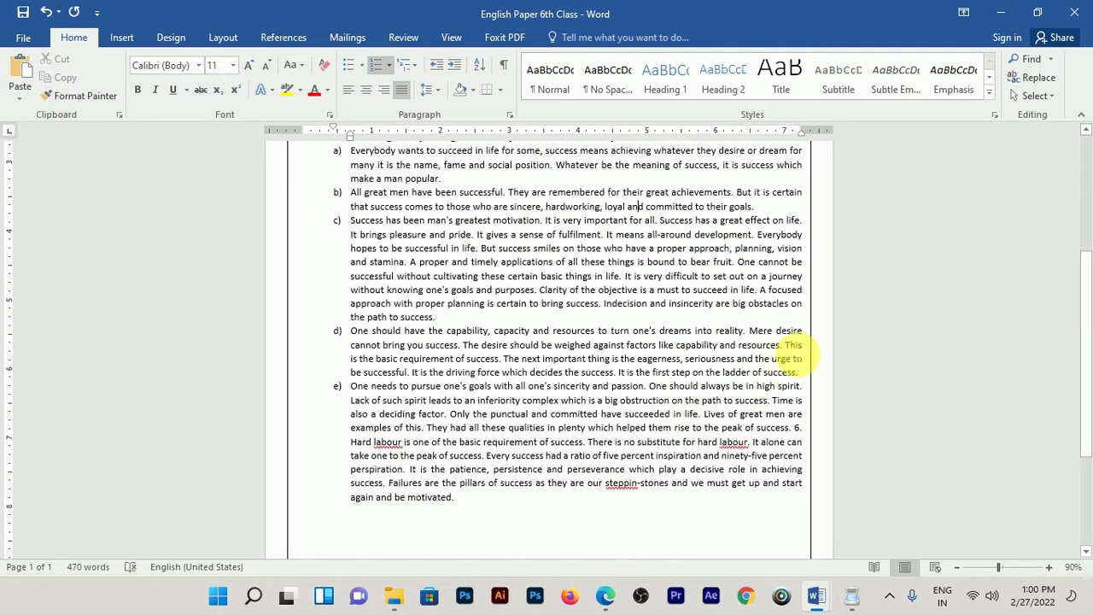
left_click(794, 428)
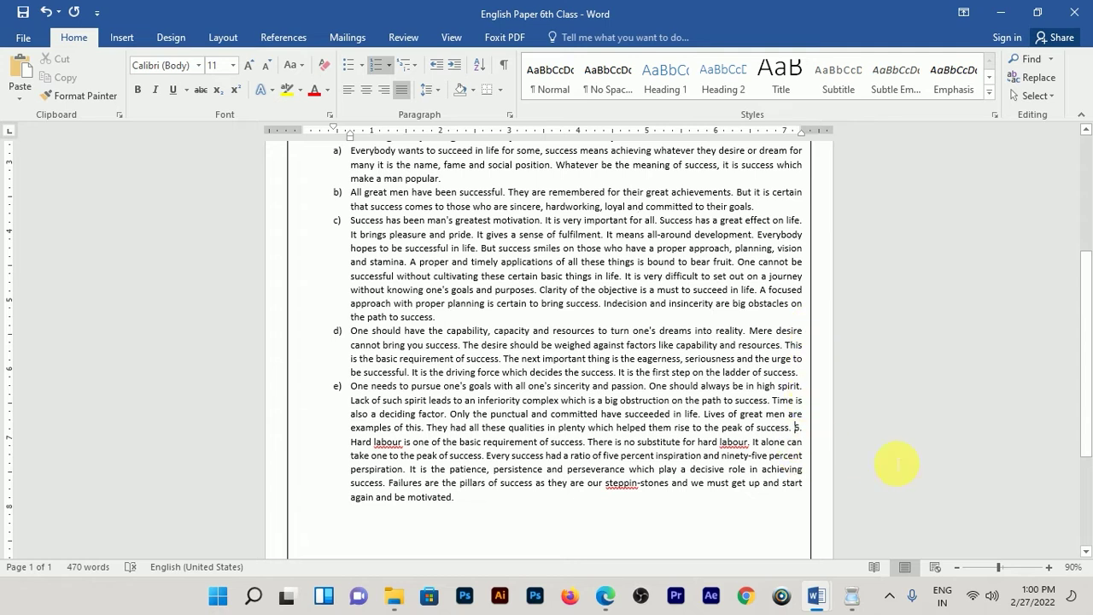
key("Return")
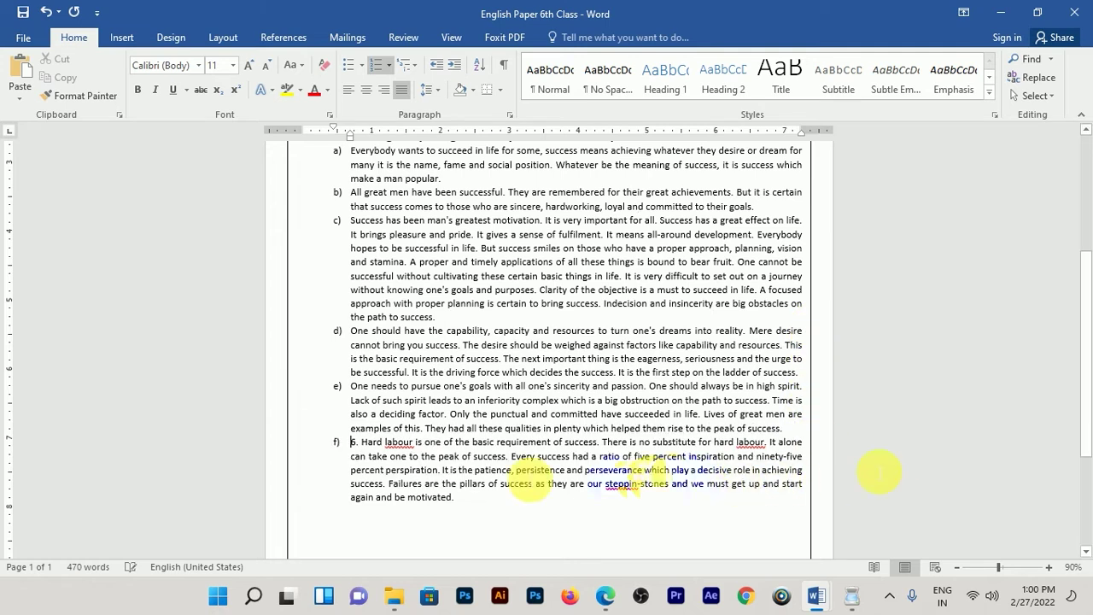
key("Delete")
key("Delete")
key("Delete")
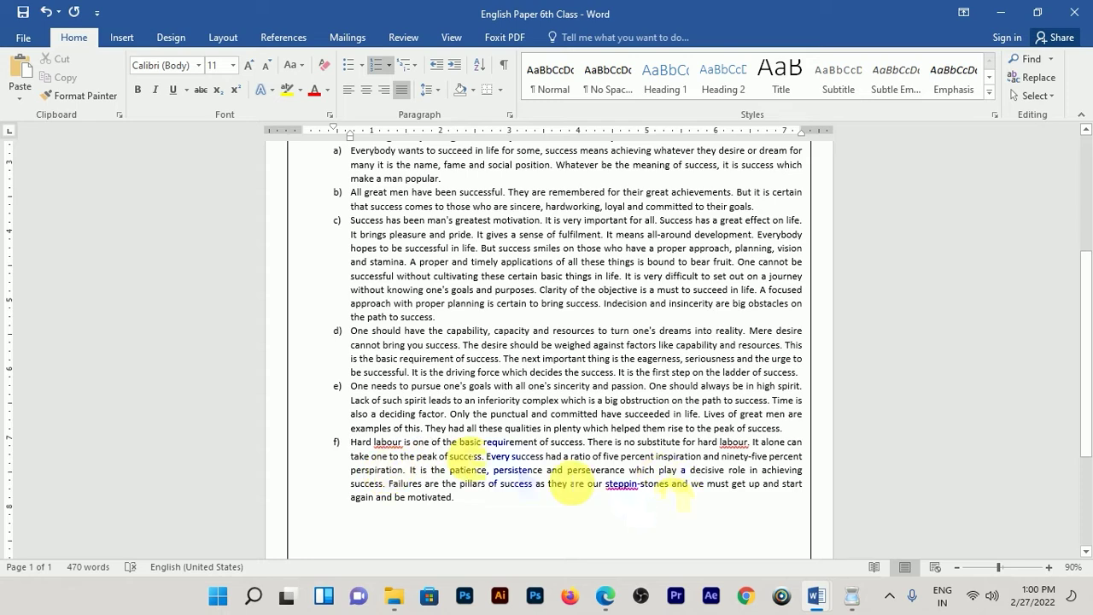
Delete points c) to f) of the passage, keeping only points a) and b).
scroll(445, 334, "up", 4)
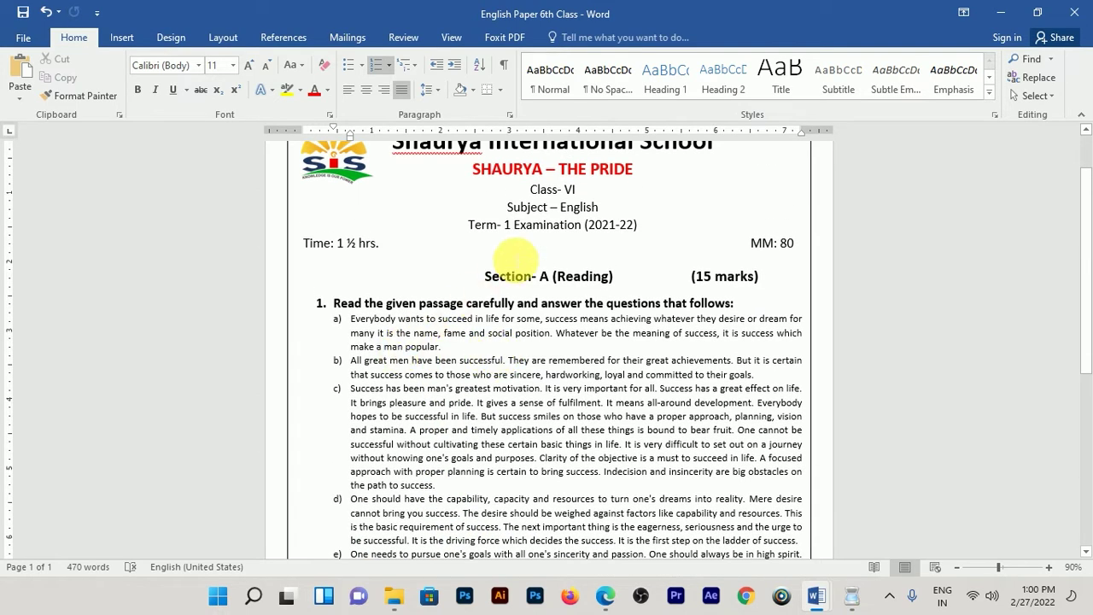
scroll(512, 256, "down", 4)
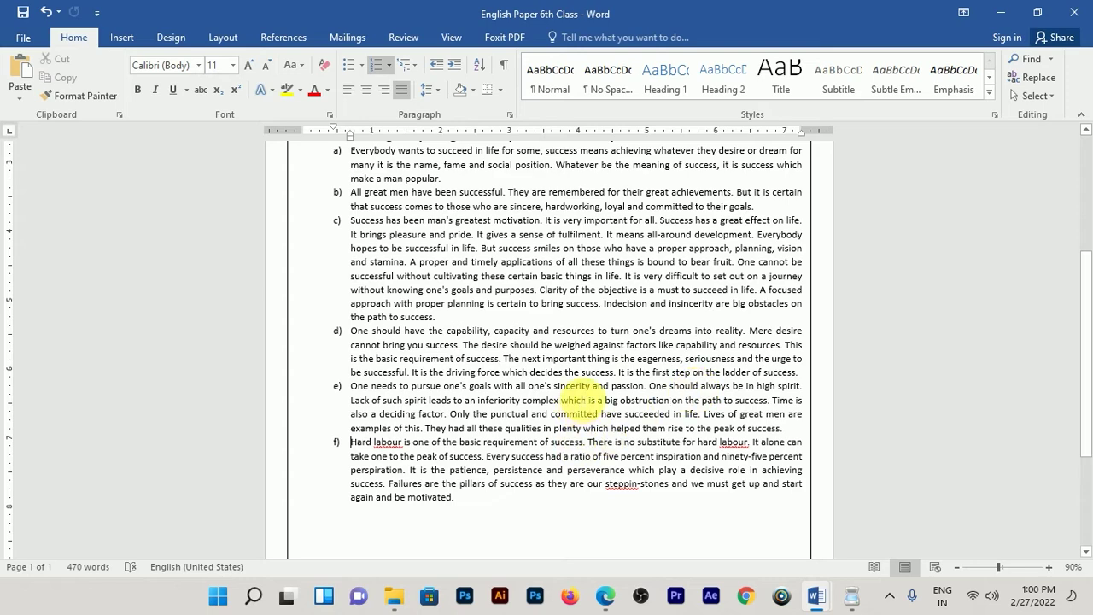
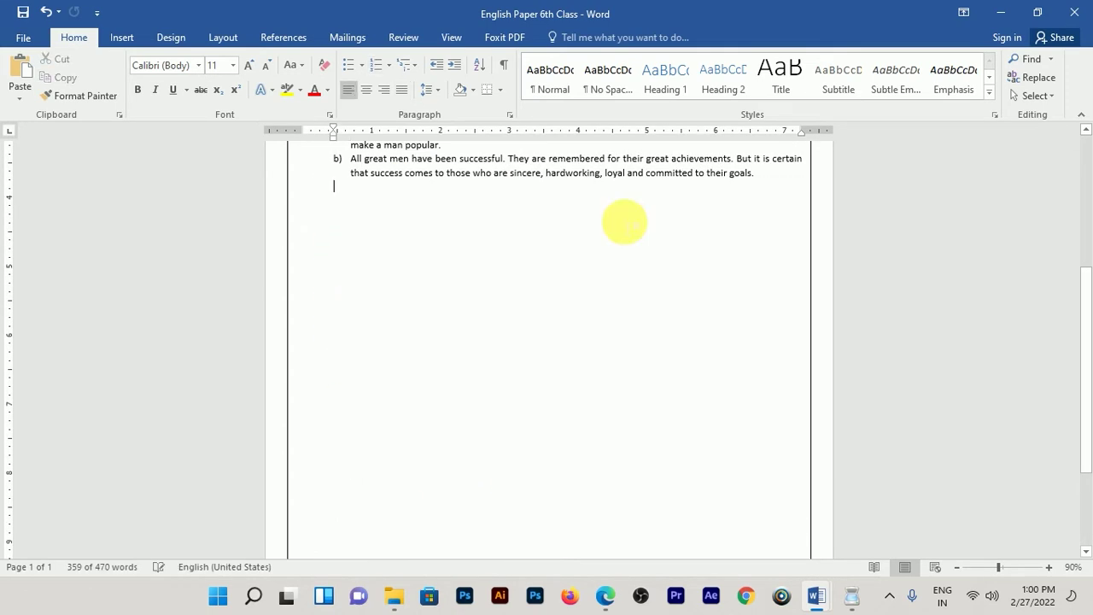
scroll(625, 222, "up", 5)
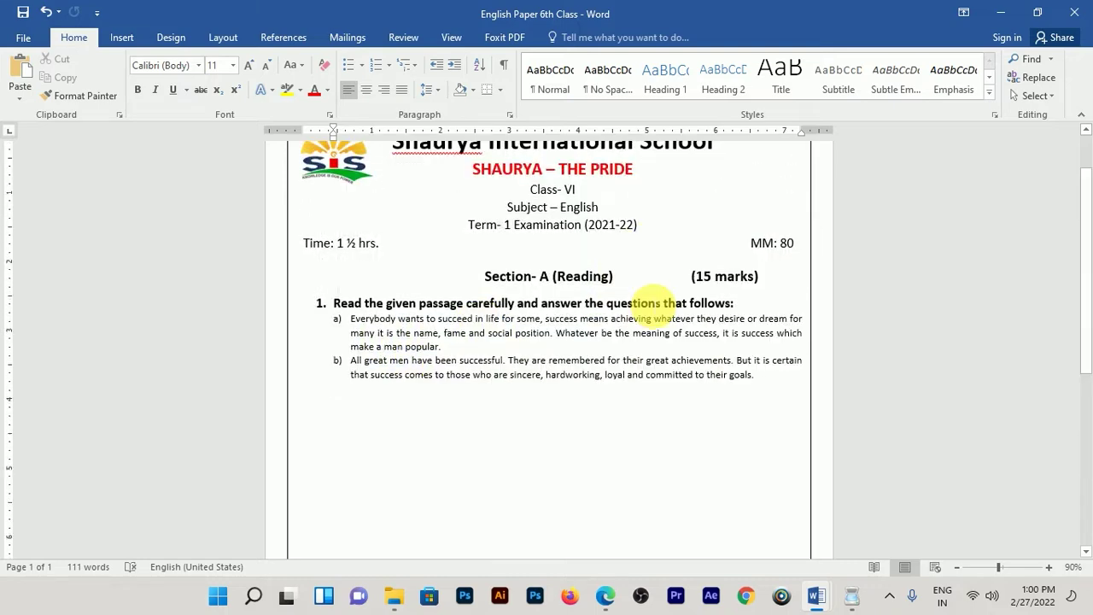
scroll(657, 316, "up", 2)
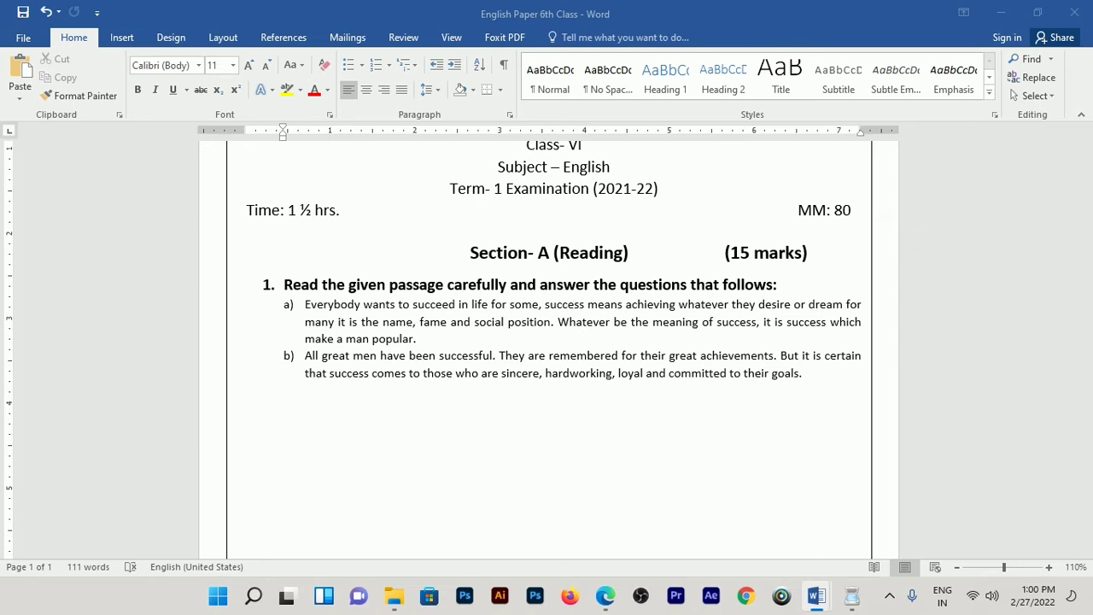
Start a numbered list below point b) with the question "In which district of Rajasthan is Pokhran situated?" as item 1.
left_click(821, 385)
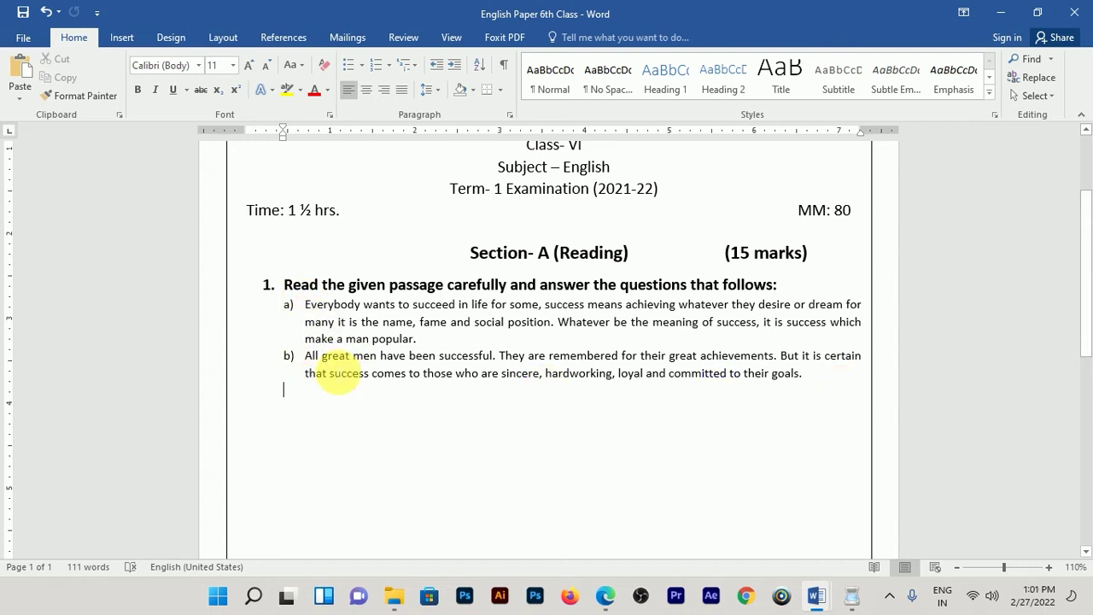
type("1. ")
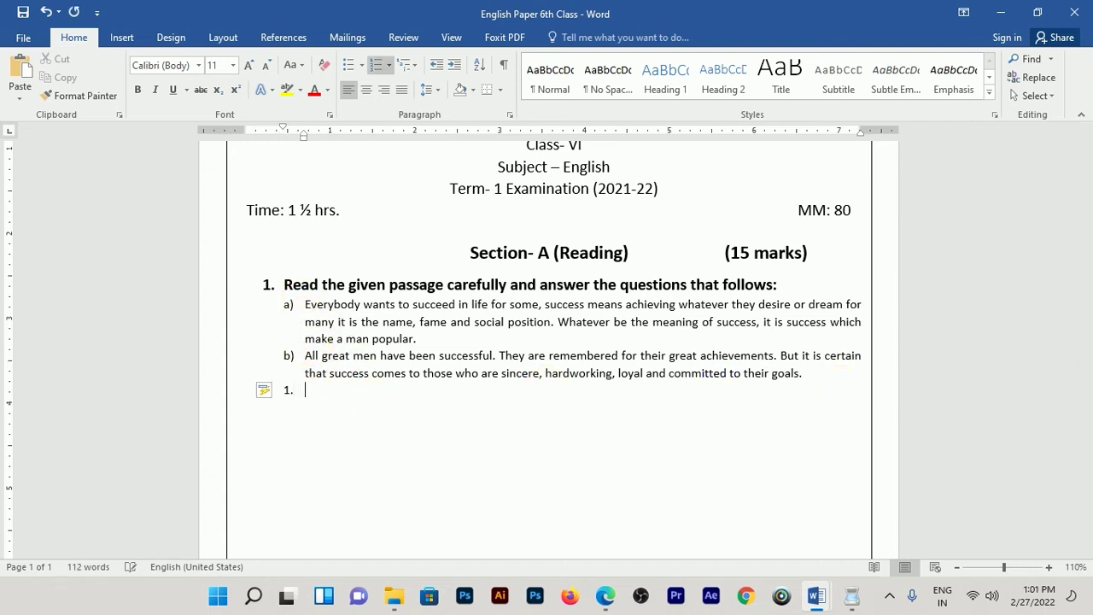
type("In")
type("which district of Rajasthan")
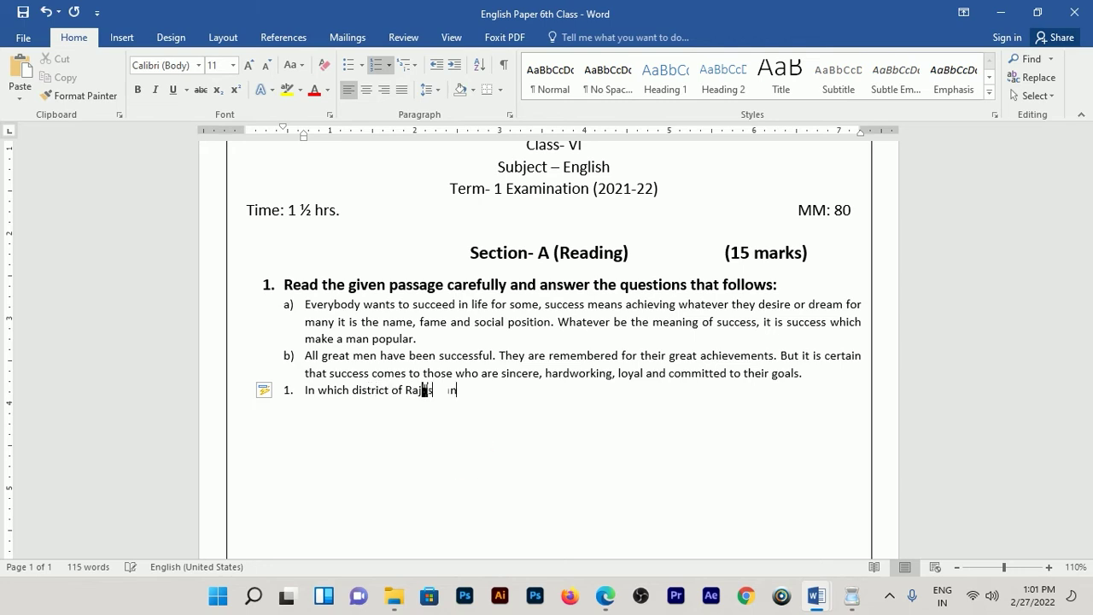
type(" is Pokhran situated?")
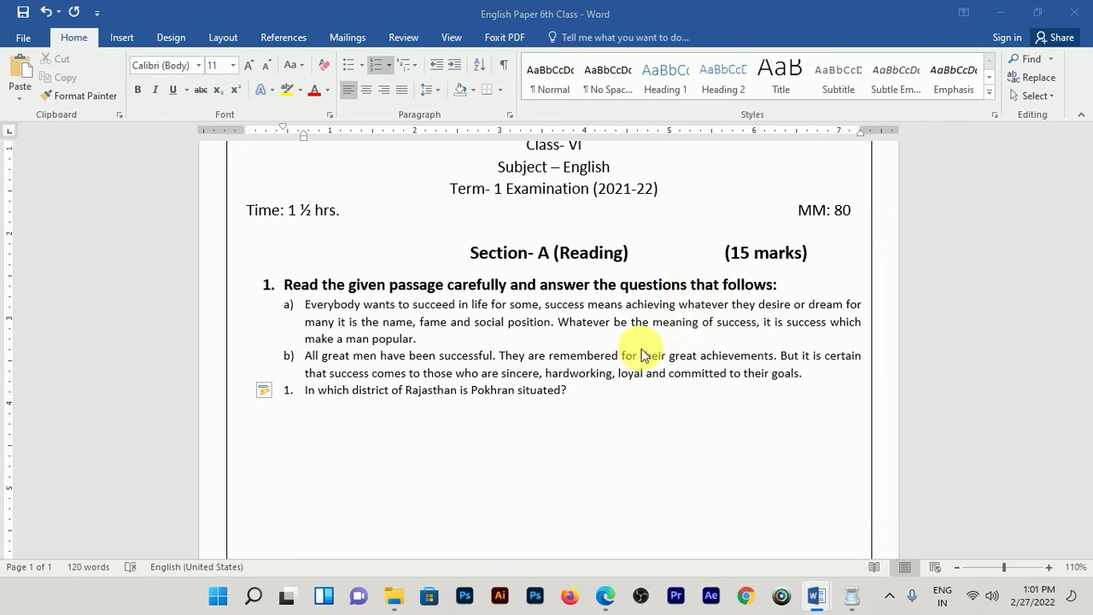
Add questions 2–4: "Pokhran is a remote town of which desert?", "What was tested in Pokhran by the Indian Government?", "What is the best time to visit Pokhran?".
left_click(602, 397)
key("Return")
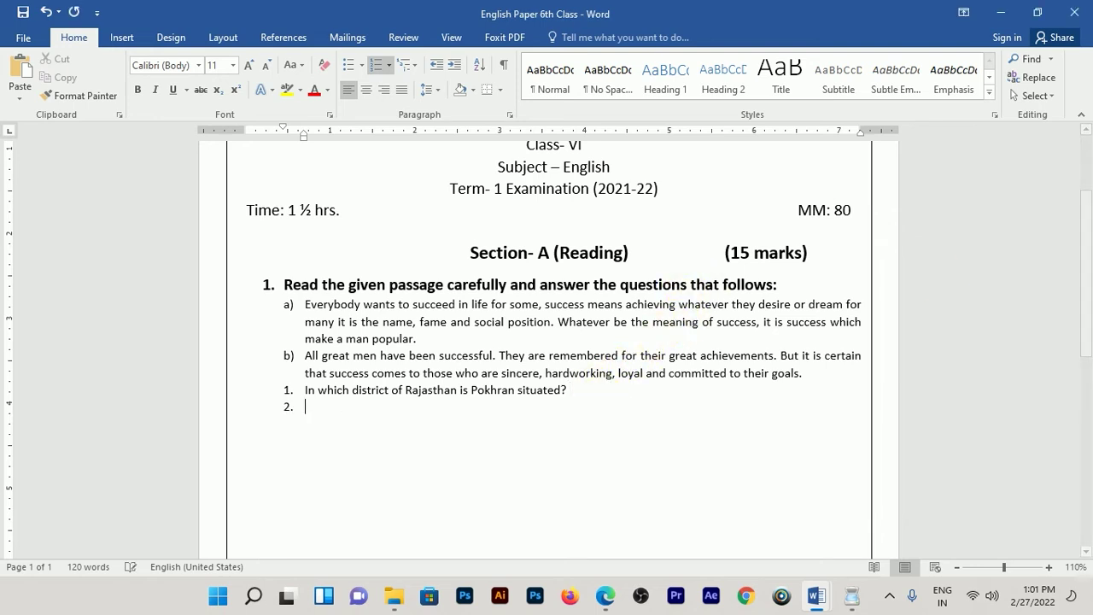
type("Pokhran is a remote town of which desert? What was tested in Pokhran by the Indian Government? What is the best time to visit Pokhran?")
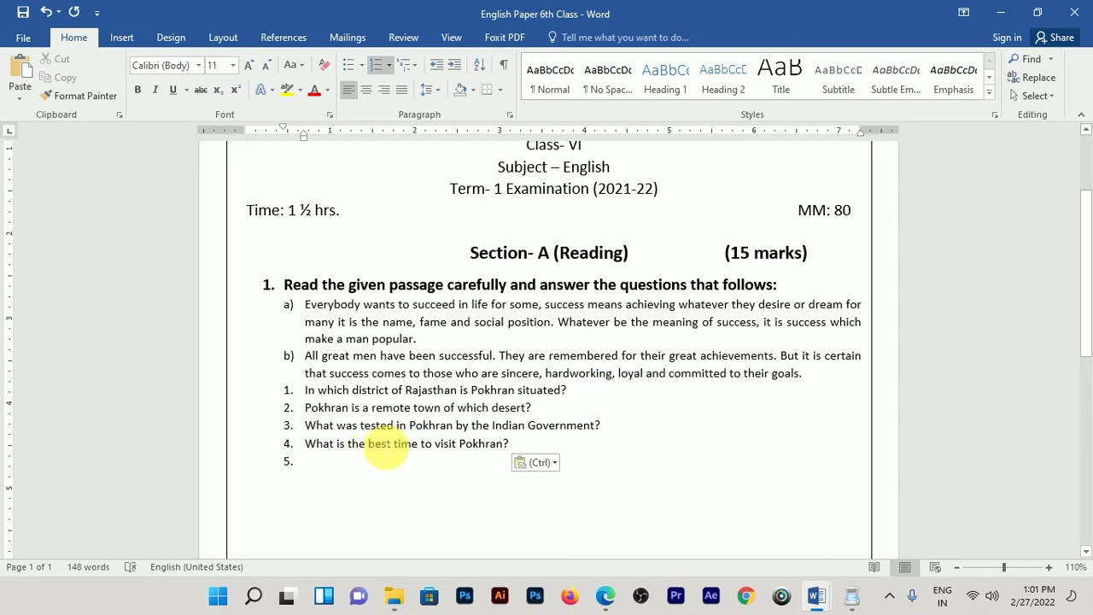
key("BackSpace")
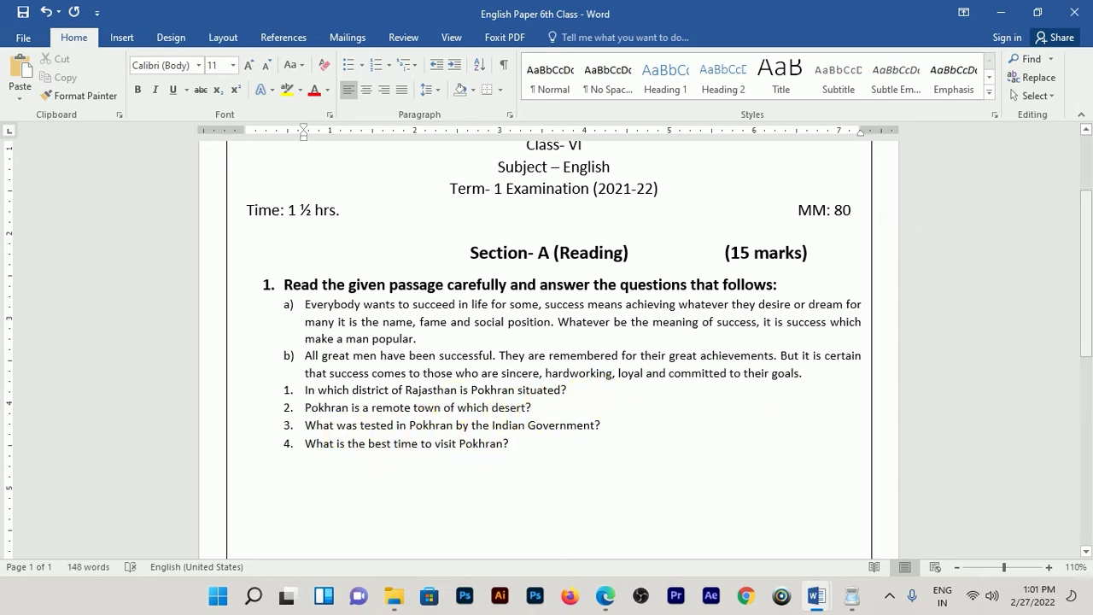
Copy the "Section- A (Reading) (15 marks)" heading with its question 1 instruction line and paste both below comprehension question 4.
scroll(615, 341, "down", 2)
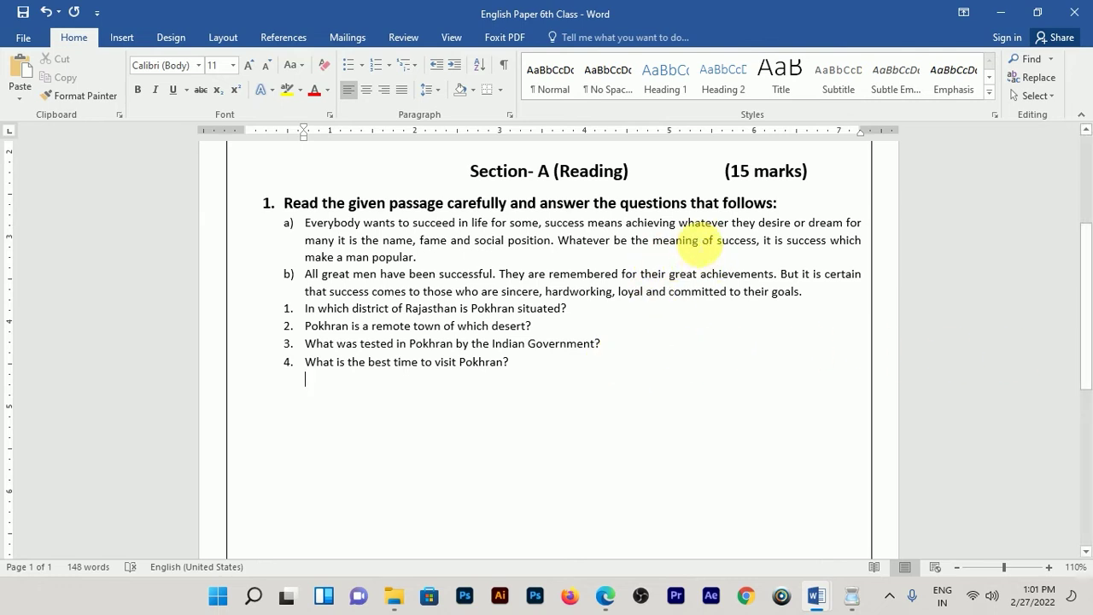
scroll(629, 288, "up", 2)
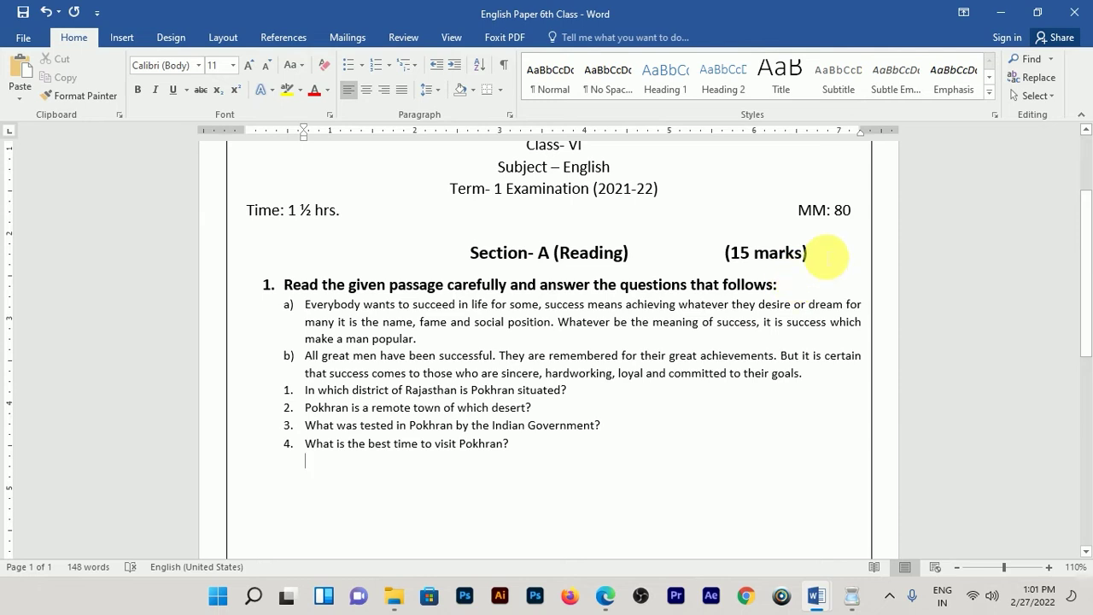
left_click_drag(773, 286, 361, 254)
key("ctrl+c")
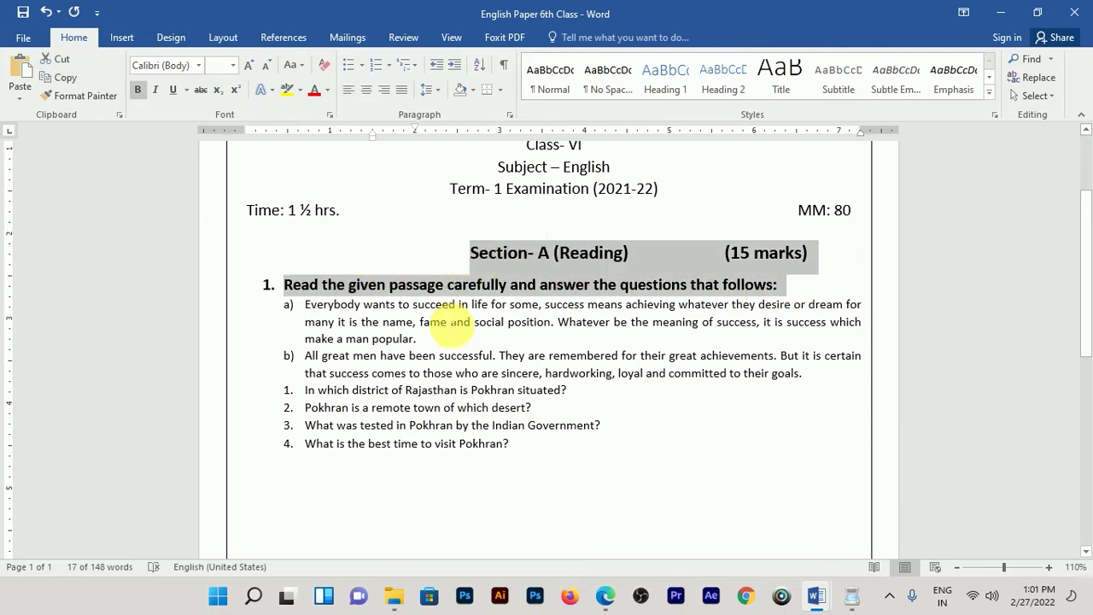
left_click(528, 446)
key("Return")
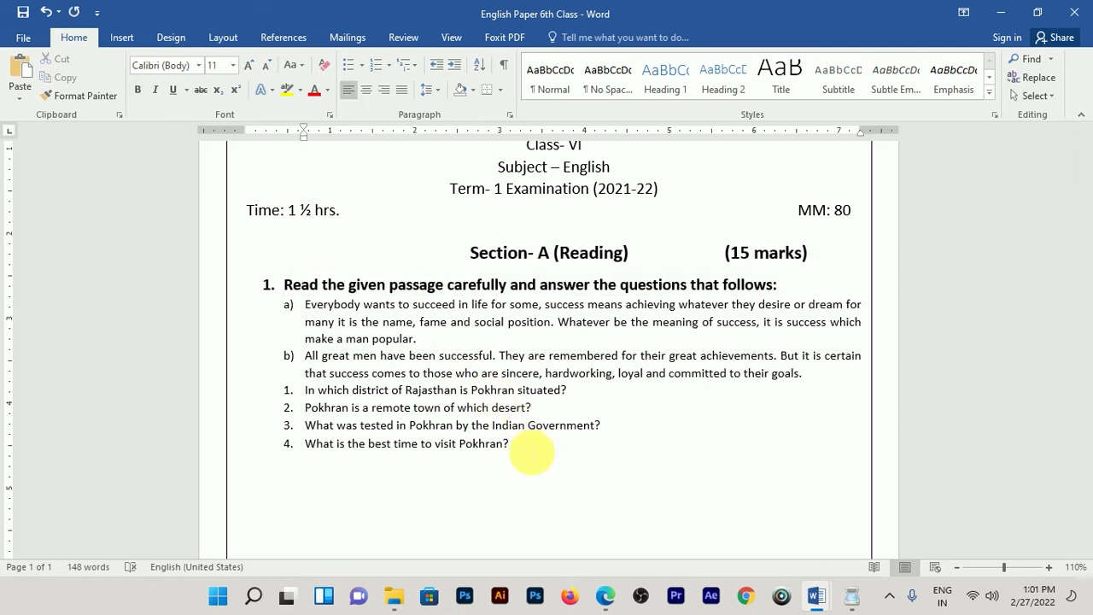
key("ctrl+v")
scroll(529, 452, "down", 3)
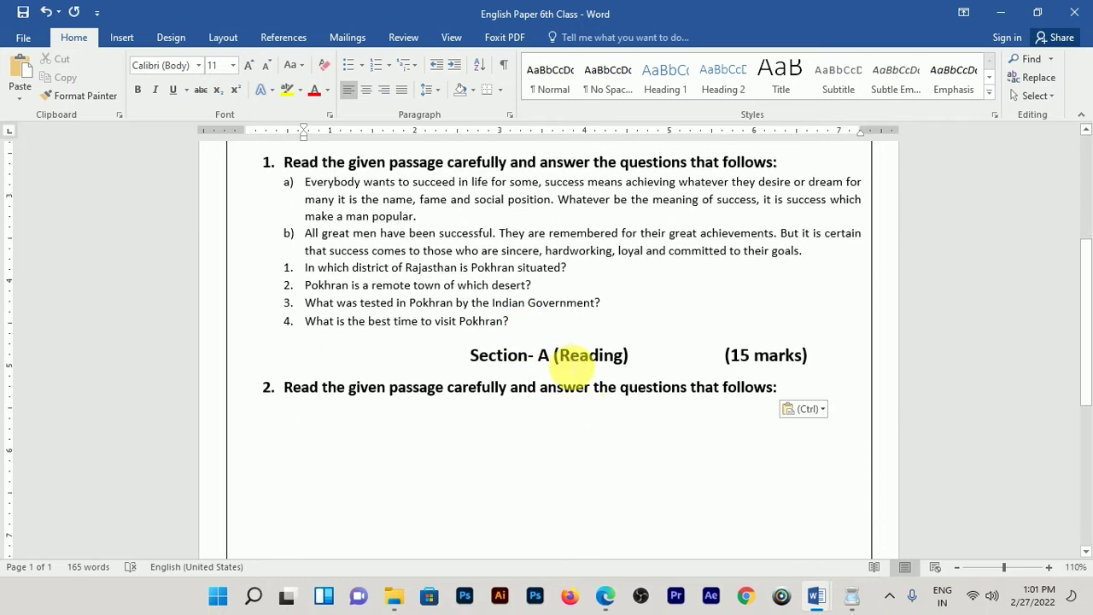
Change the pasted section heading's letter and title to "Section- B (Grammar)".
left_click(538, 354)
key("Delete")
type("B")
key("BackSpace")
key("BackSpace")
key("BackSpace")
key("BackSpace")
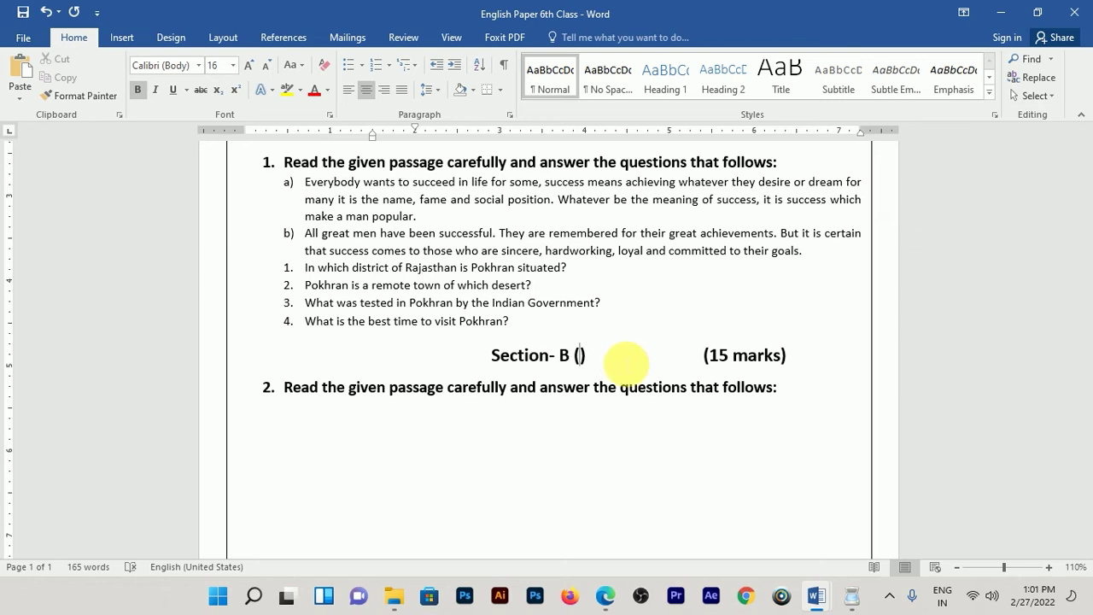
type("Gram")
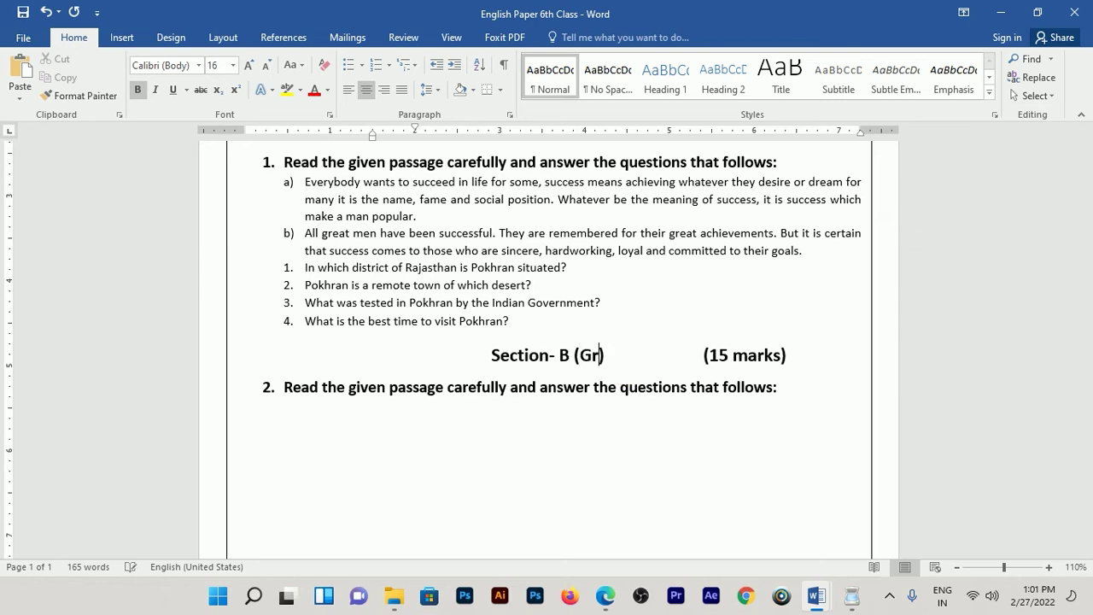
type("mar")
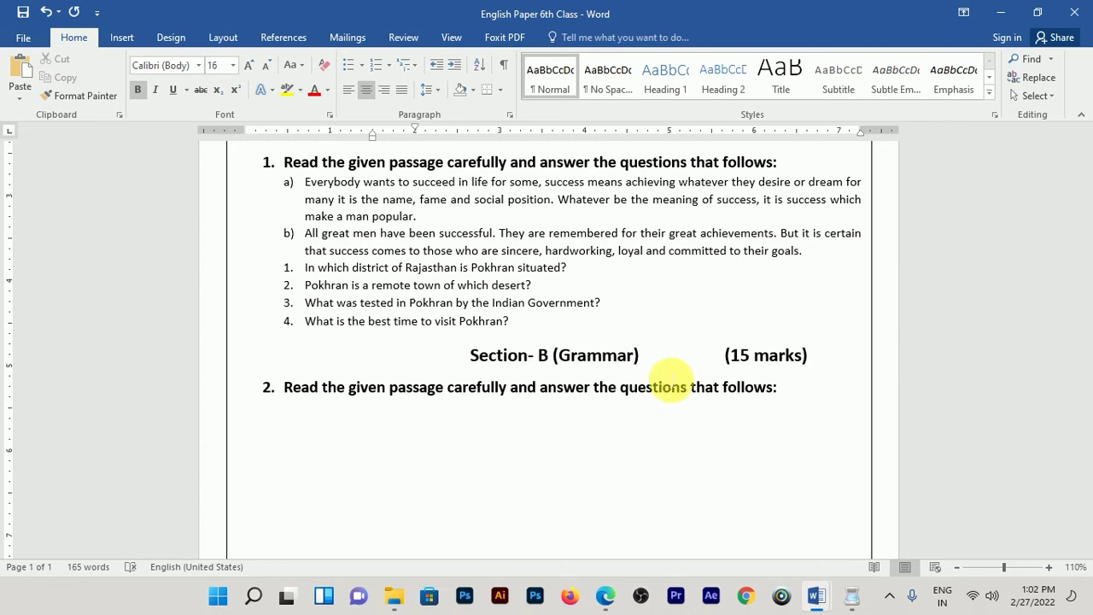
Delete "(15 marks)" from the Section B heading and clear the copied instruction text from question 2.
left_click(750, 355)
left_click_drag(823, 363, 754, 389)
key("BackSpace")
key("BackSpace")
left_click_drag(629, 410, 349, 402)
key("BackSpace")
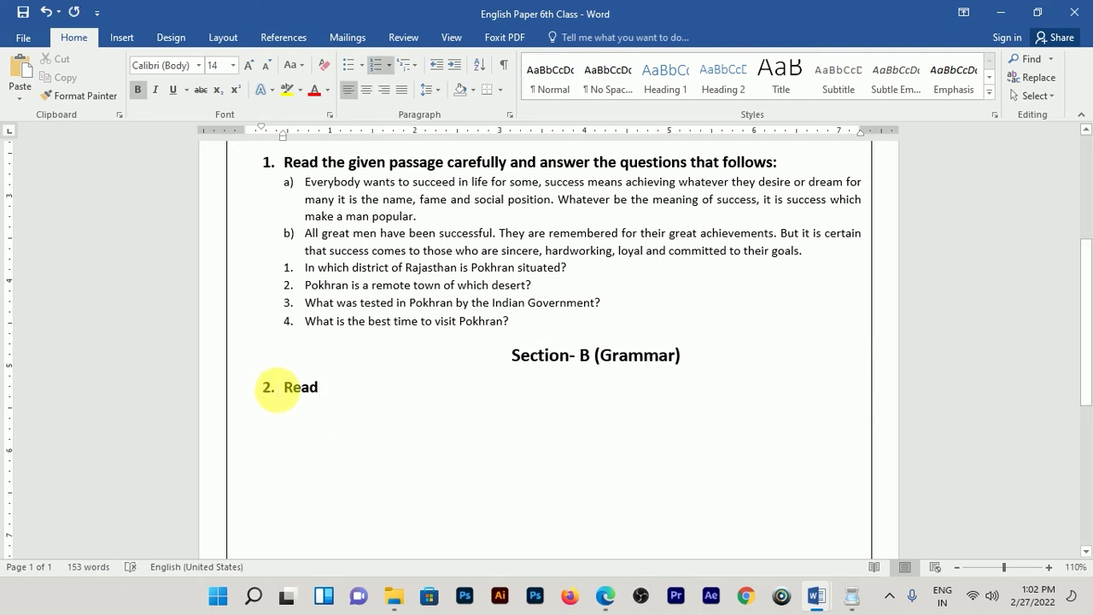
key("BackSpace")
key("BackSpace")
key("BackSpace")
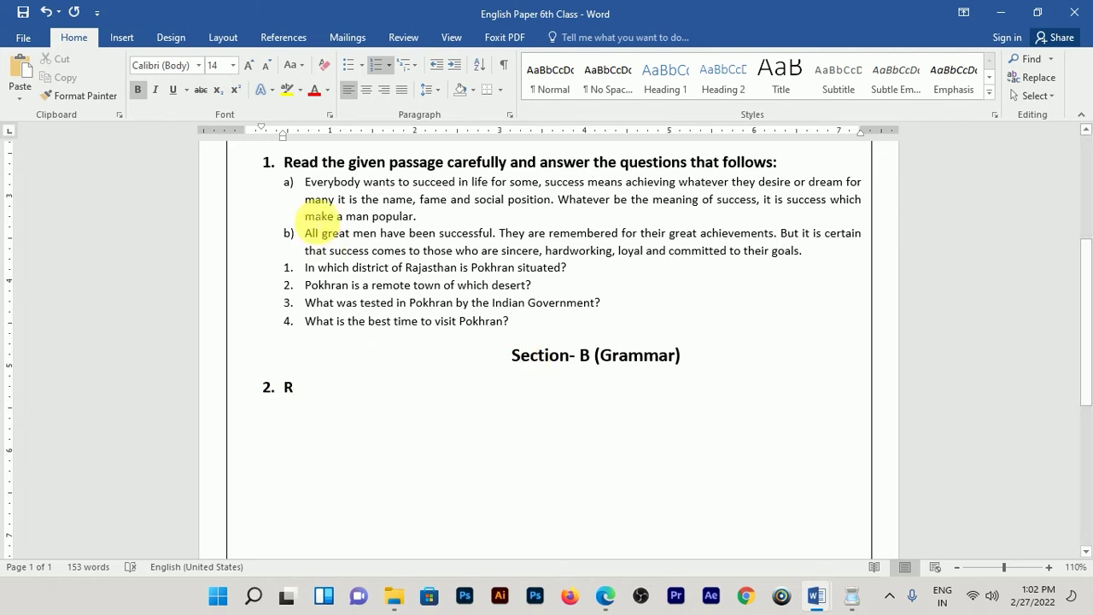
scroll(303, 205, "up", 1)
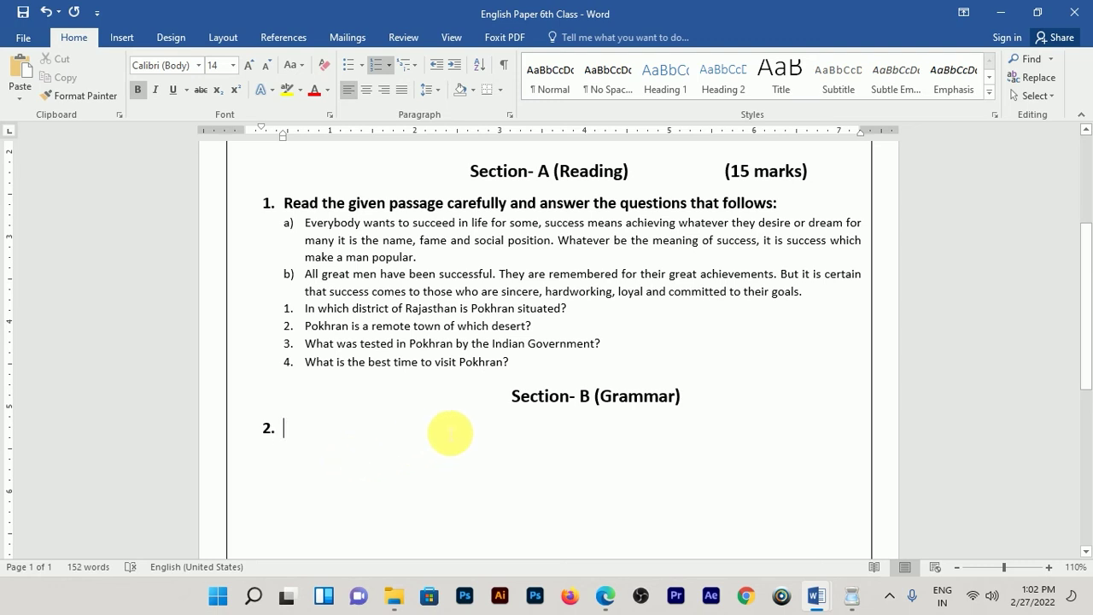
Enter question 2 as "Fill in the blanks with appropriate prepositions:" followed by spacing and the marks "(1 x 4 = 4)".
type("Fil")
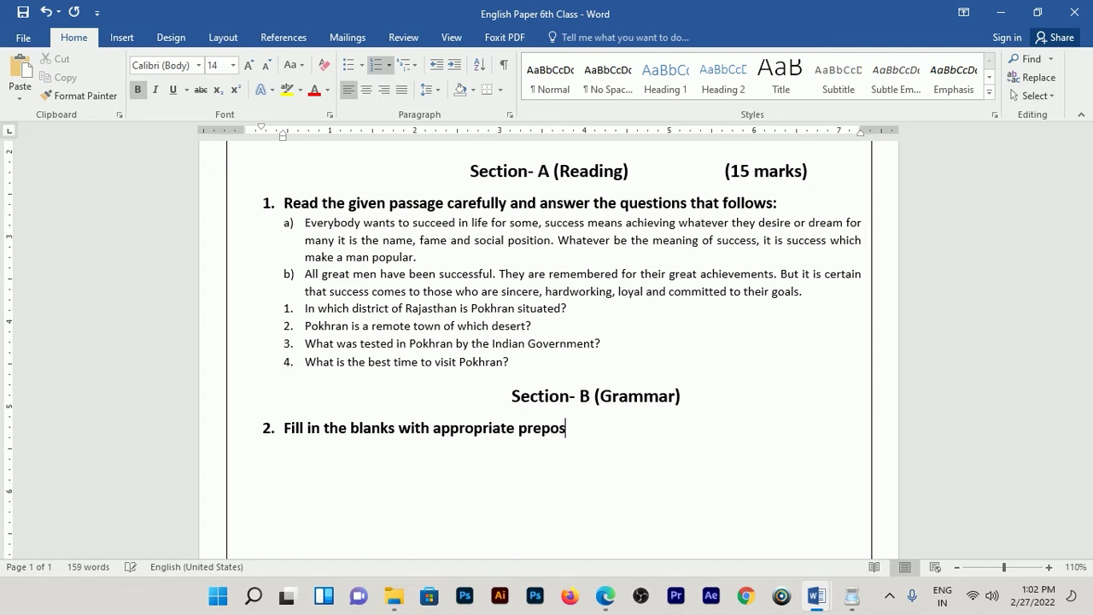
type("s: (")
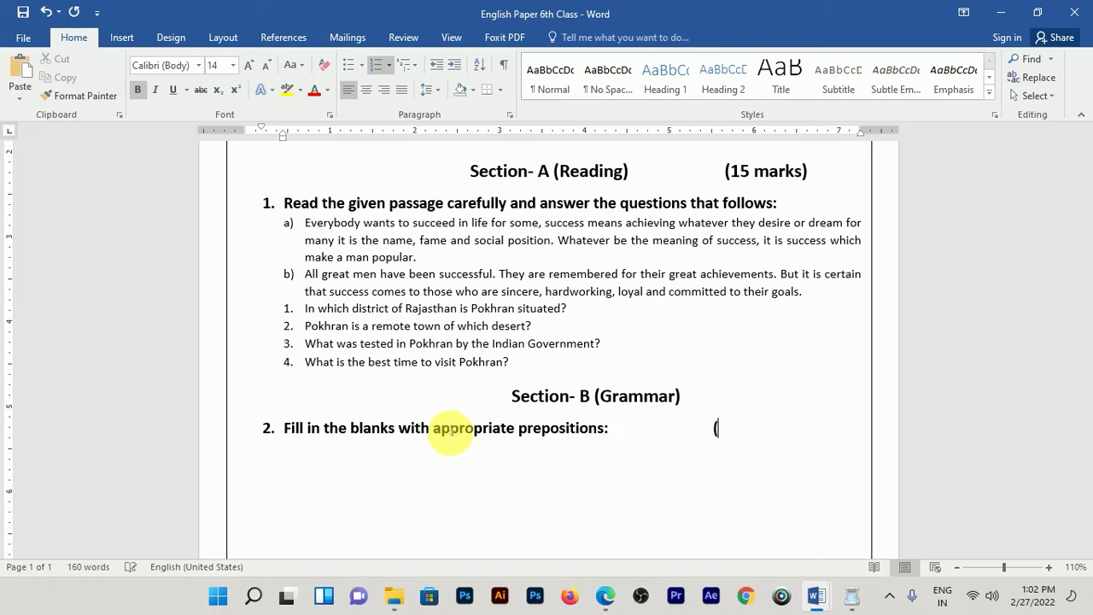
type("1")
key("BackSpace")
type("amark")
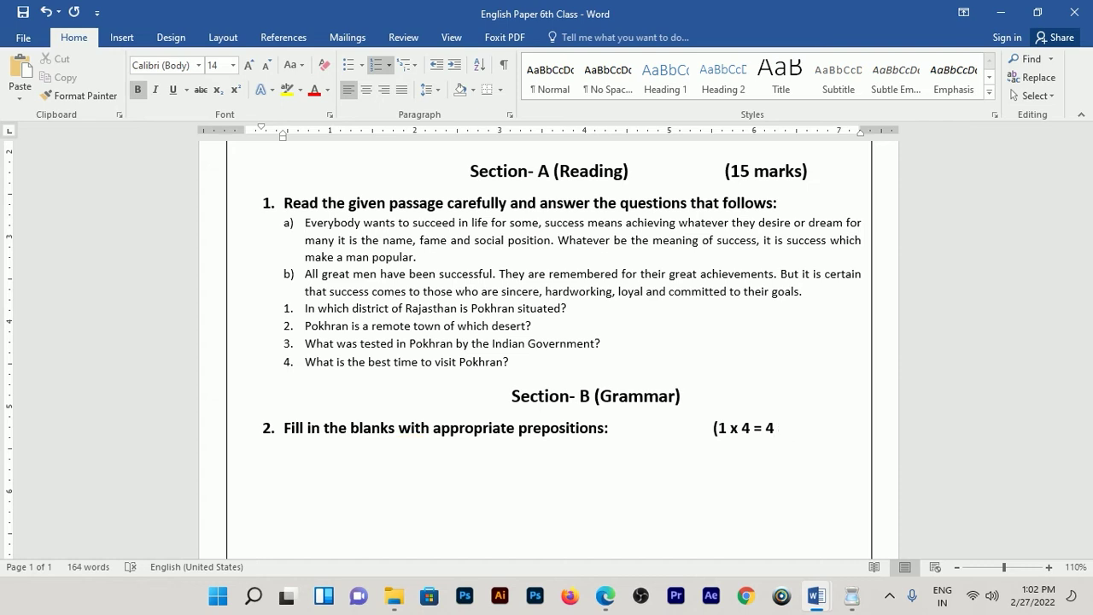
type(")")
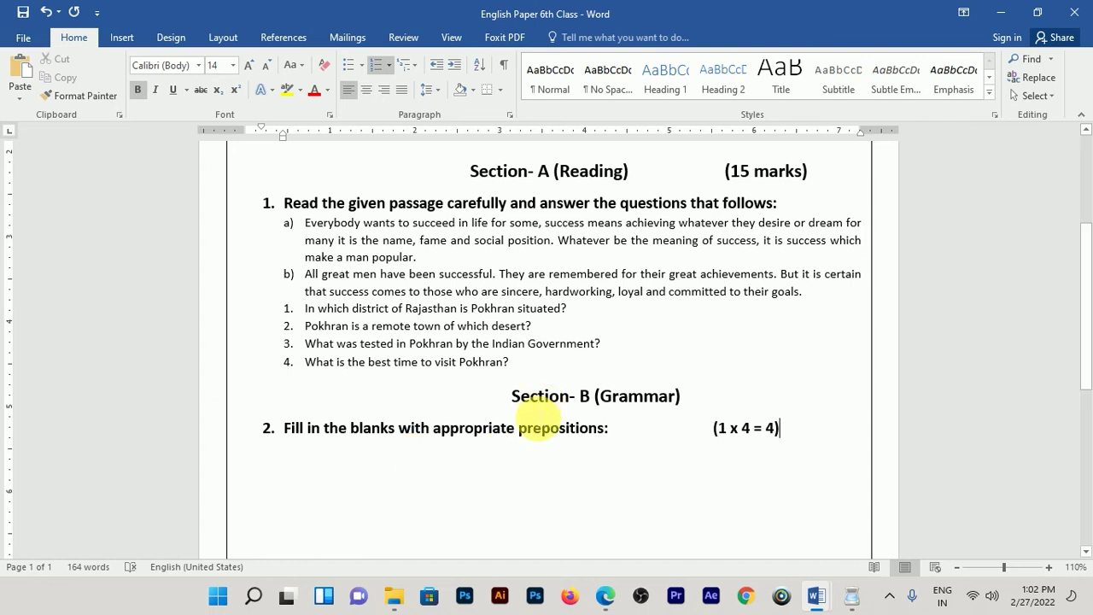
Remove the space after the Section B heading and the question 2 line.
scroll(538, 410, "down", 3)
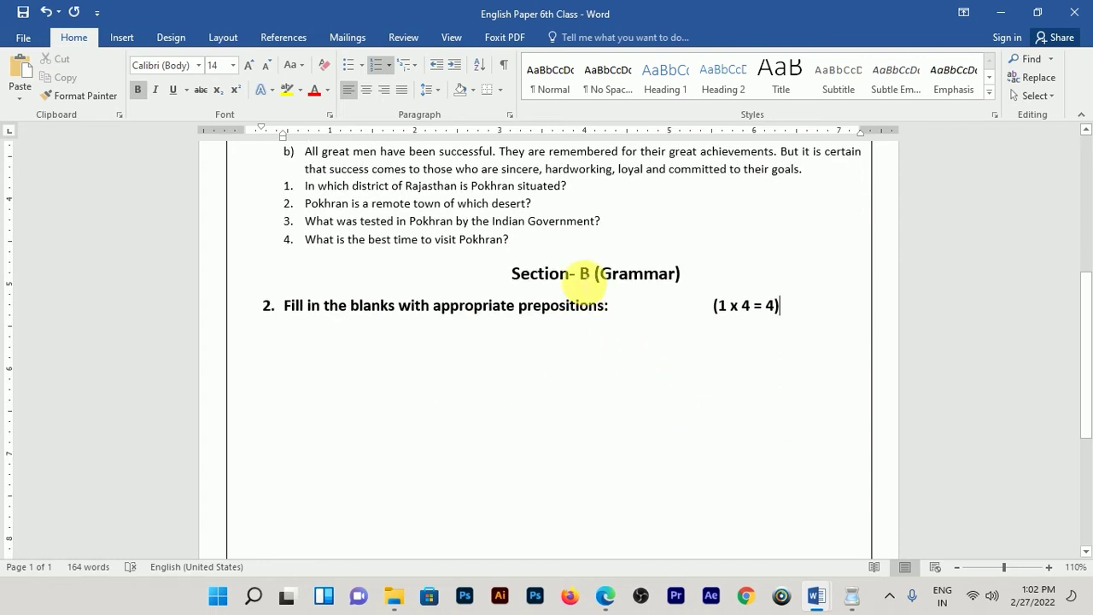
left_click_drag(583, 290, 585, 309)
left_click(441, 89)
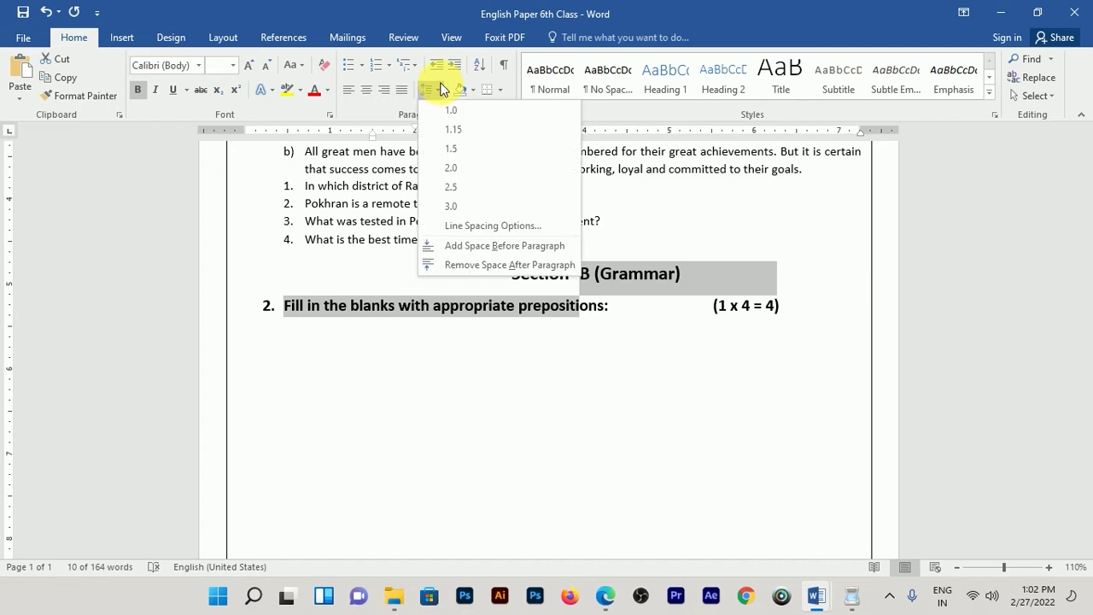
left_click(467, 270)
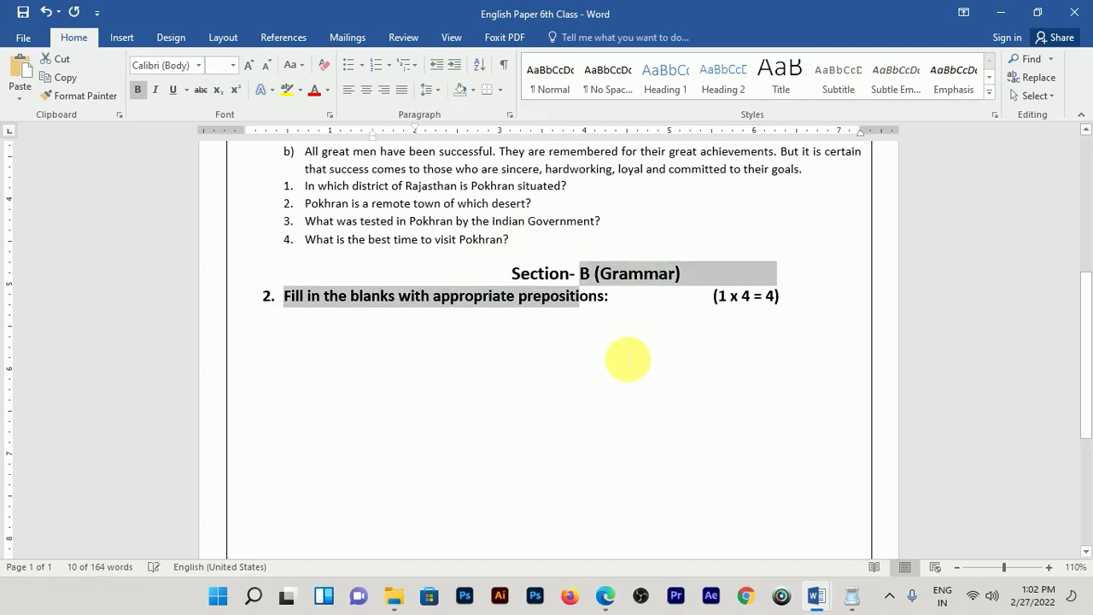
Remove the space after the Section A heading and the question 1 line.
scroll(632, 354, "up", 3)
left_click_drag(559, 212, 589, 245)
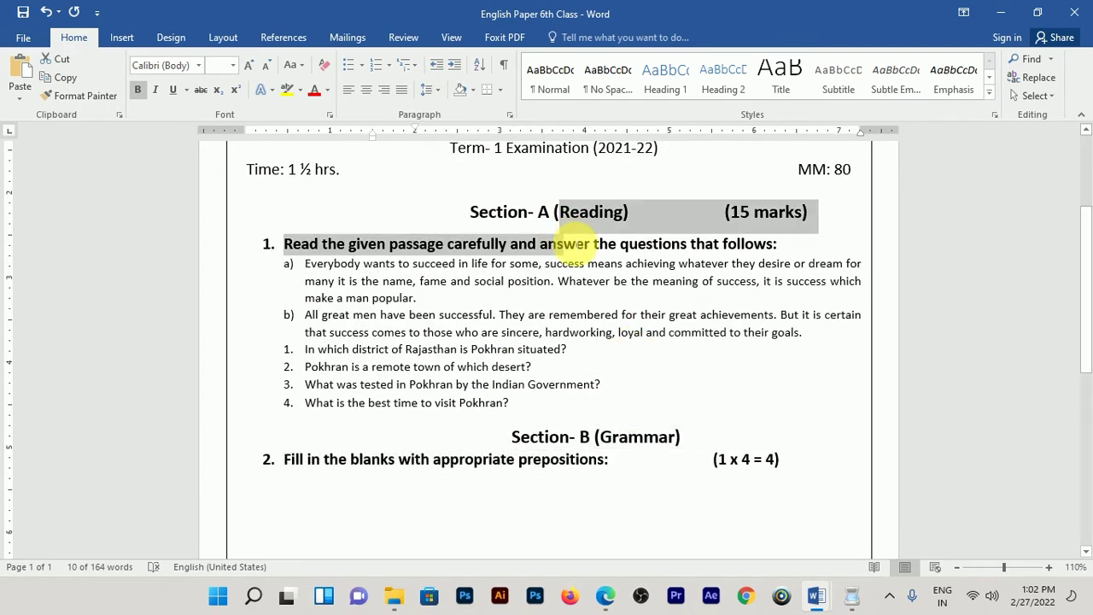
left_click(442, 89)
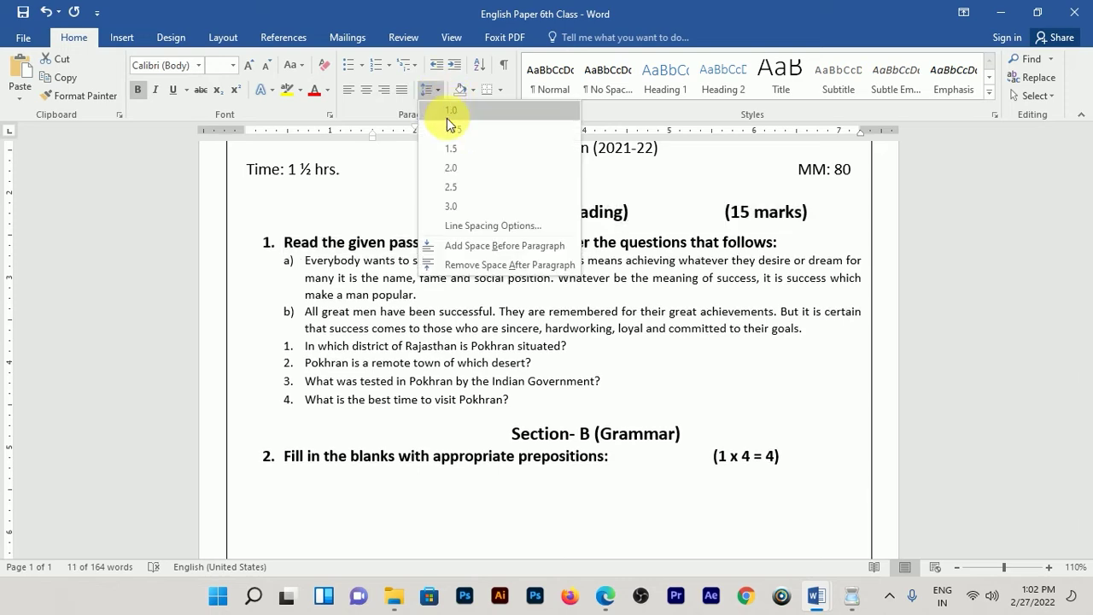
left_click(454, 265)
left_click(684, 289)
scroll(690, 366, "up", 3)
scroll(690, 373, "down", 2)
scroll(690, 373, "down", 3)
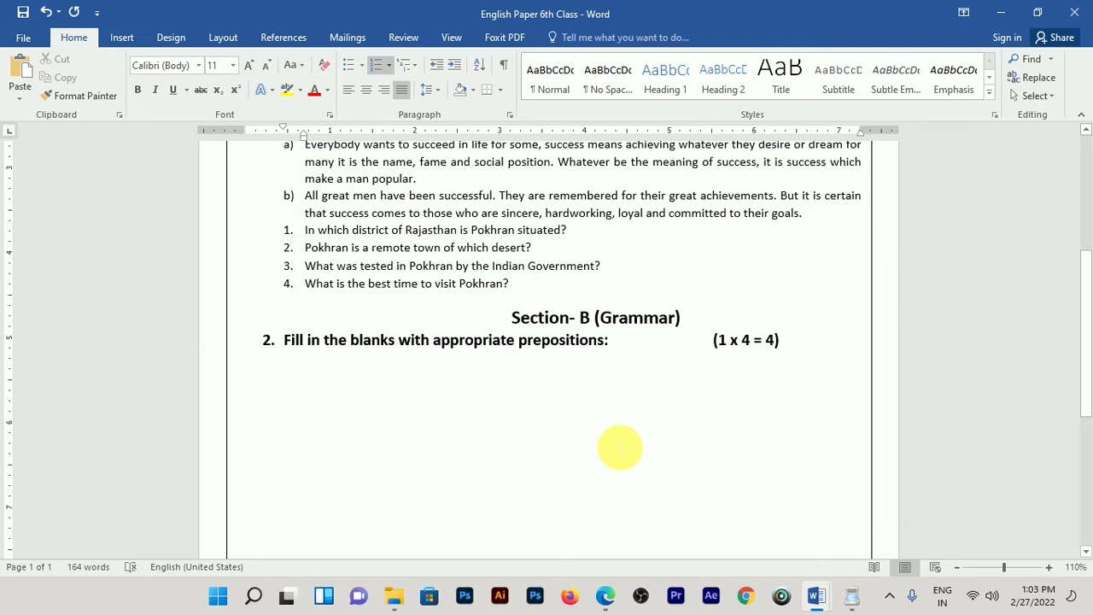
Insert three numbered preposition sentences about the river, the suitcase and the bushes below question 2, and restart their numbering at 1.
scroll(620, 447, "down", 1)
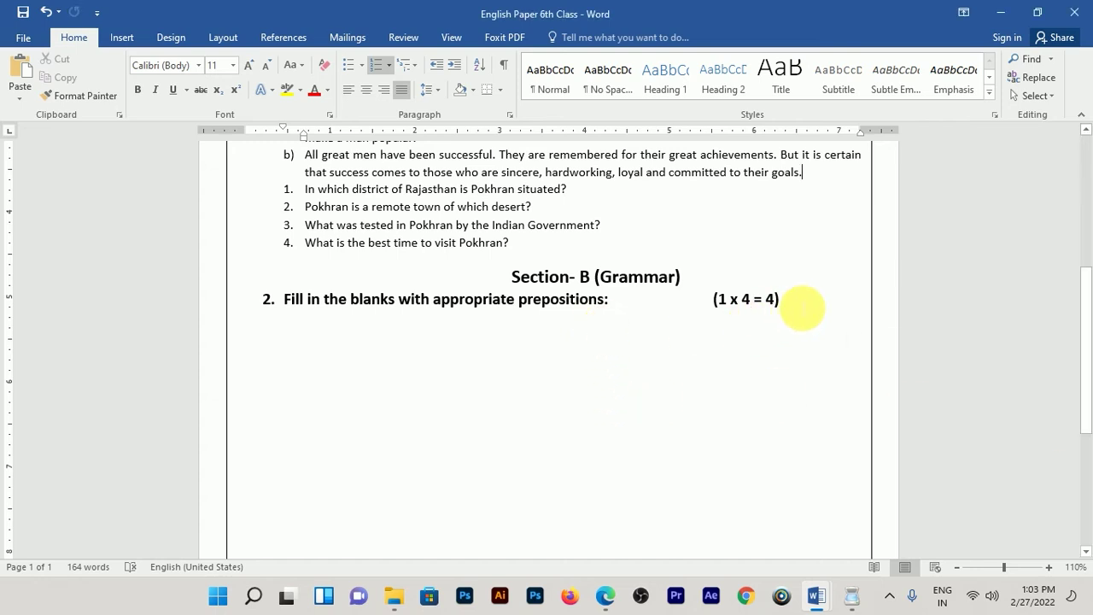
left_click(801, 308)
key("Return")
key("BackSpace")
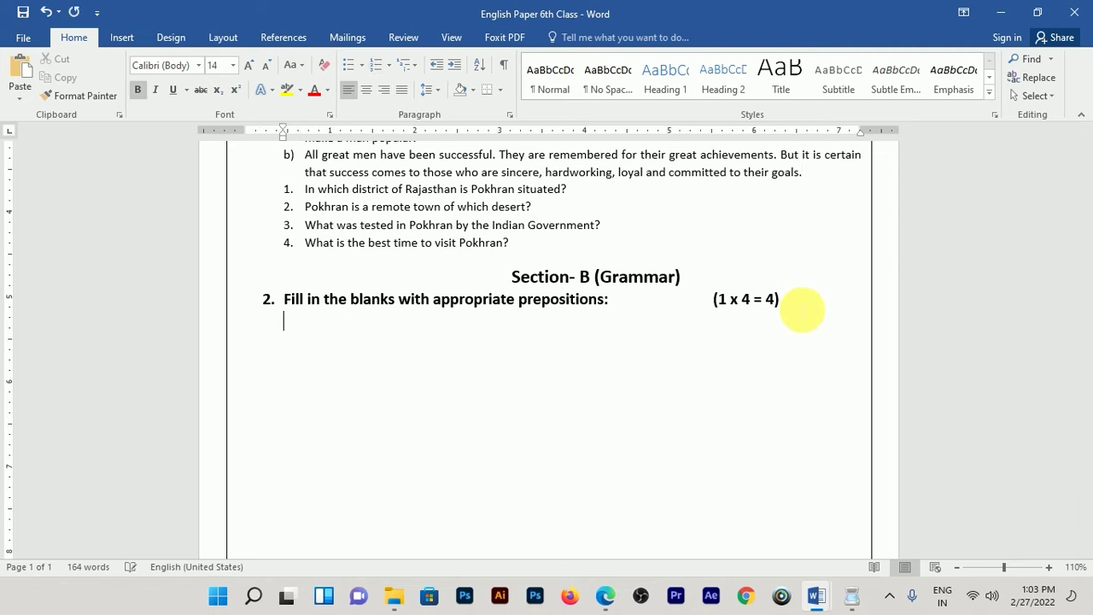
type("Meena lives _____ the river. (in/on/across) The suitcase was lying _____ the bags. (between/among/on) The bushes were pruned _____ the gardener (of/by/with) _____ a pruner. (in/on/with)")
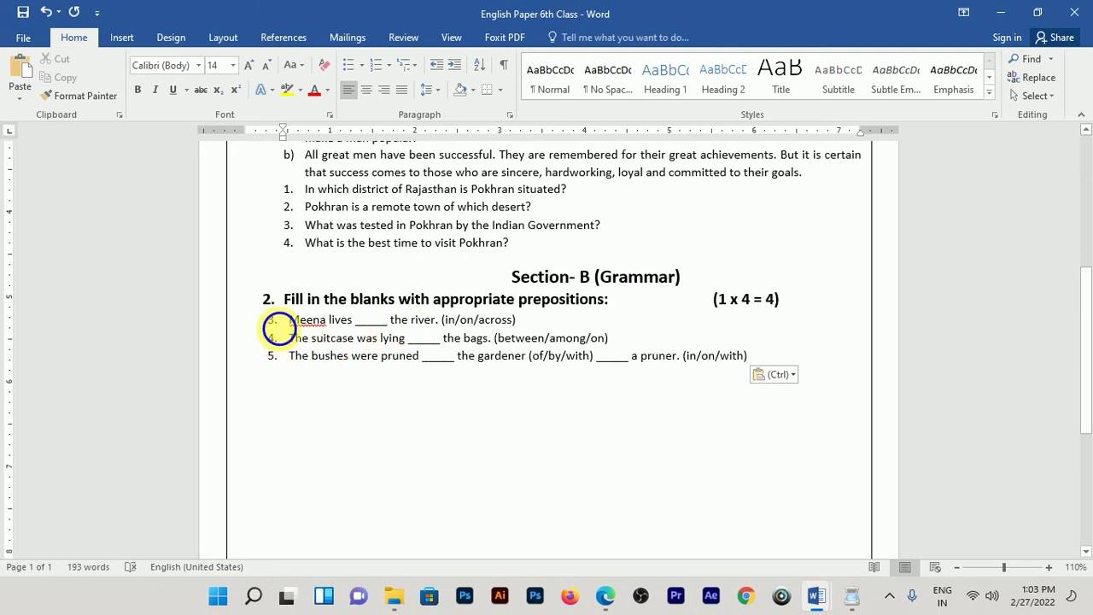
right_click(273, 328)
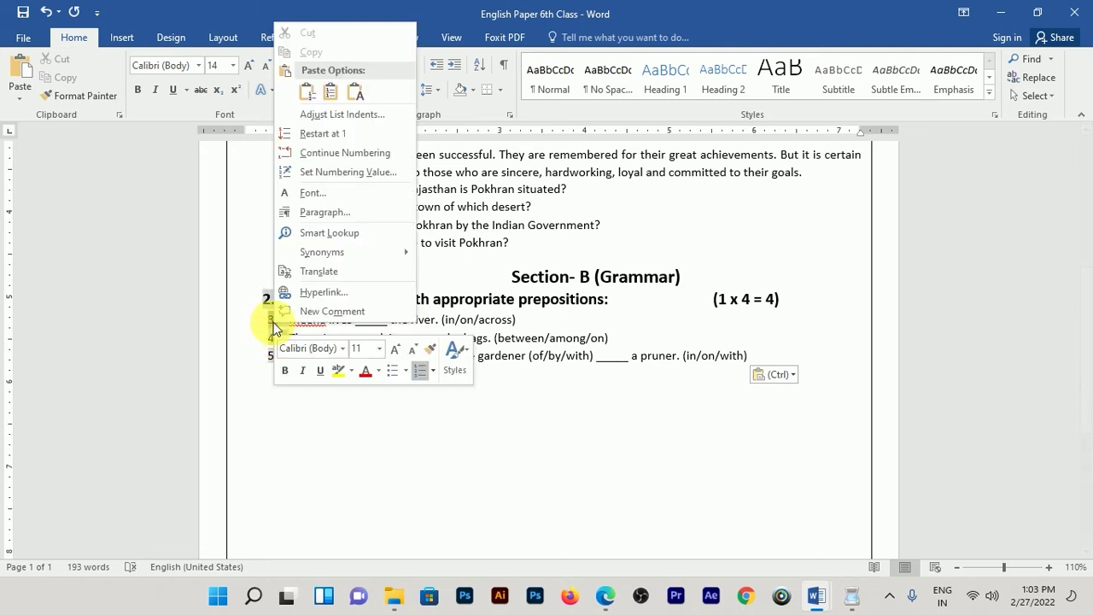
left_click(354, 137)
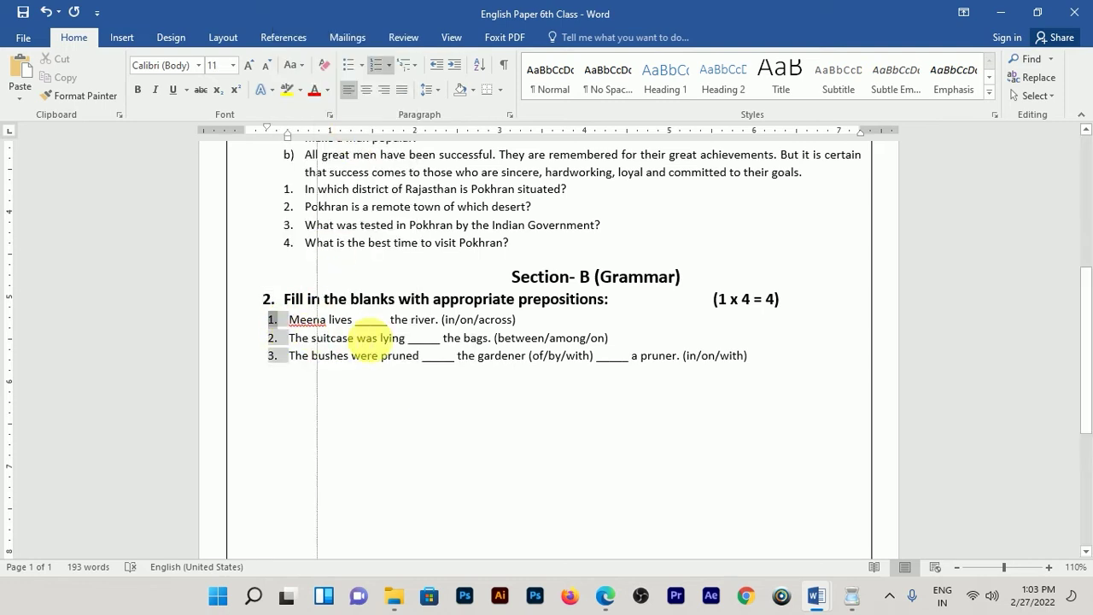
Indent the three fill-in-the-blank sentences so their numbers and text line up with the comprehension questions above.
left_click_drag(263, 341, 260, 343)
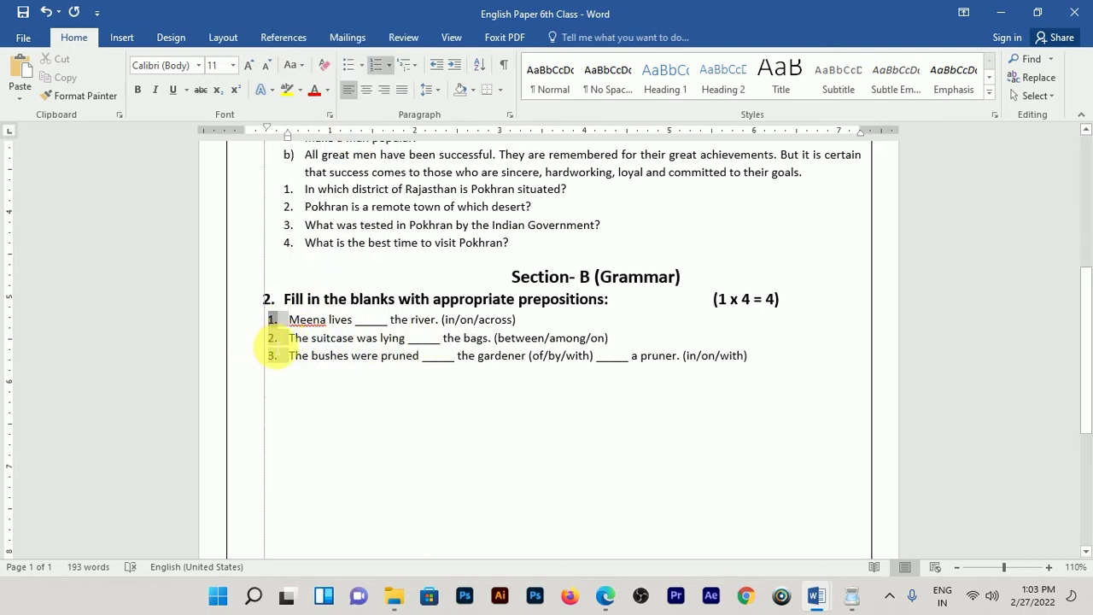
left_click(753, 371)
left_click_drag(754, 371, 287, 318)
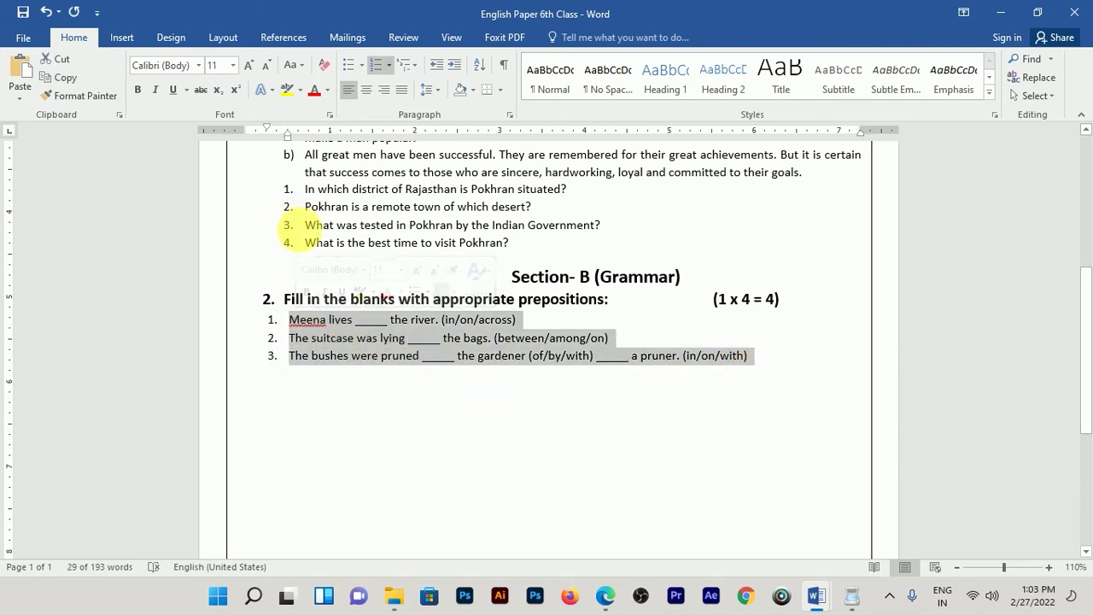
scroll(282, 252, "up", 1)
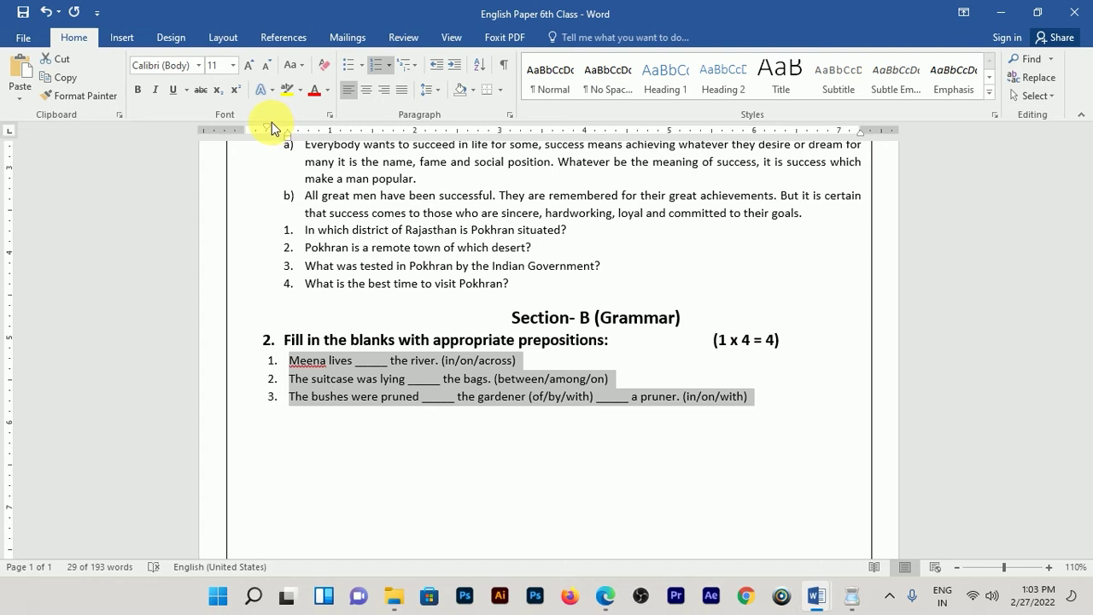
left_click_drag(272, 128, 286, 135)
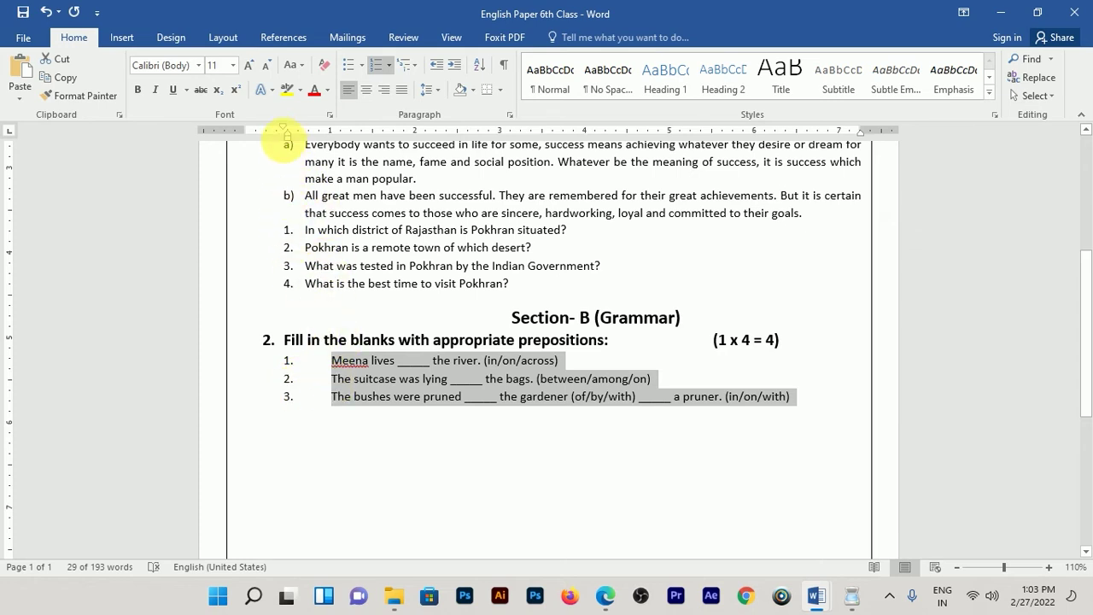
mouse_move(287, 135)
left_mouse_down()
mouse_move(277, 135)
mouse_move(306, 147)
left_mouse_up()
left_click(376, 476)
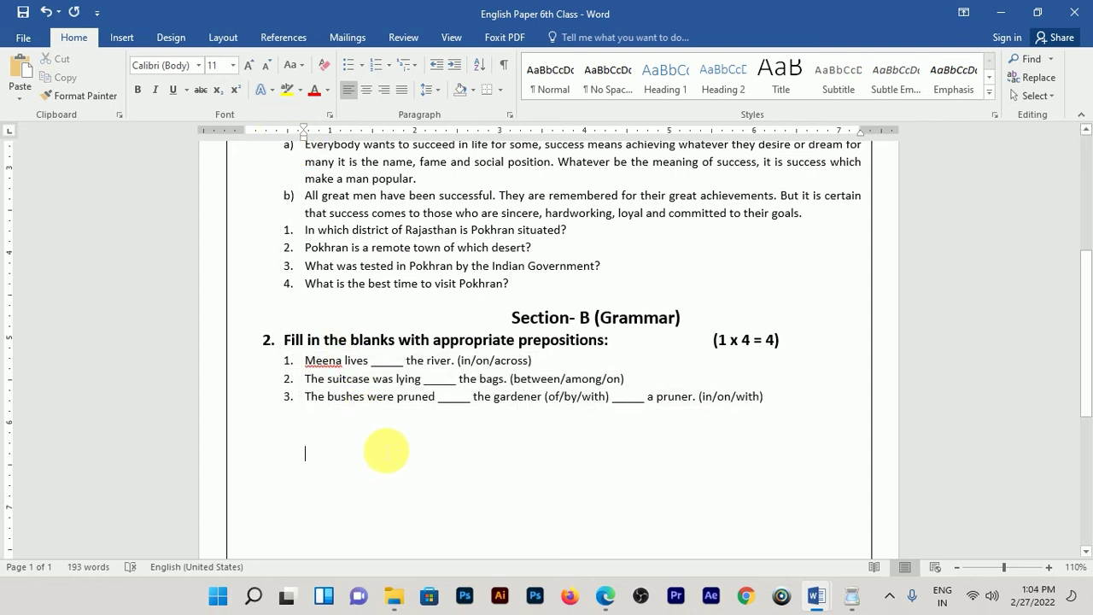
Paste the remaining exam content below the preposition sentences, from the "will/could/shall/may/might/ought to/must" question through "Notice Writing" in "Section – D (Writing)".
scroll(496, 413, "down", 1)
scroll(496, 412, "down", 1)
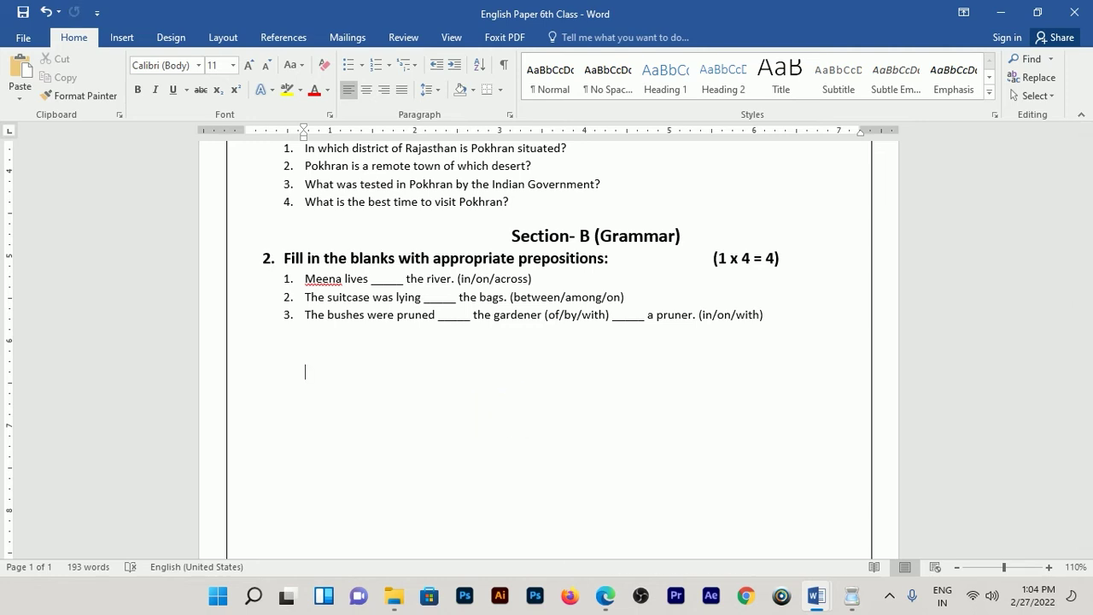
scroll(424, 453, "down", 1)
scroll(406, 412, "down", 1)
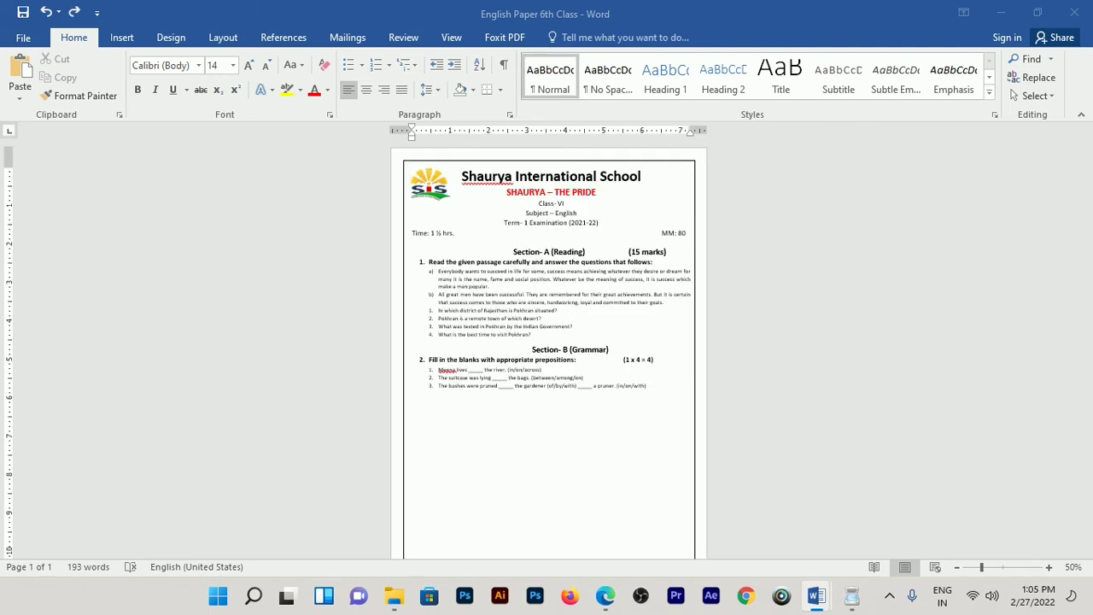
scroll(489, 388, "up", 3)
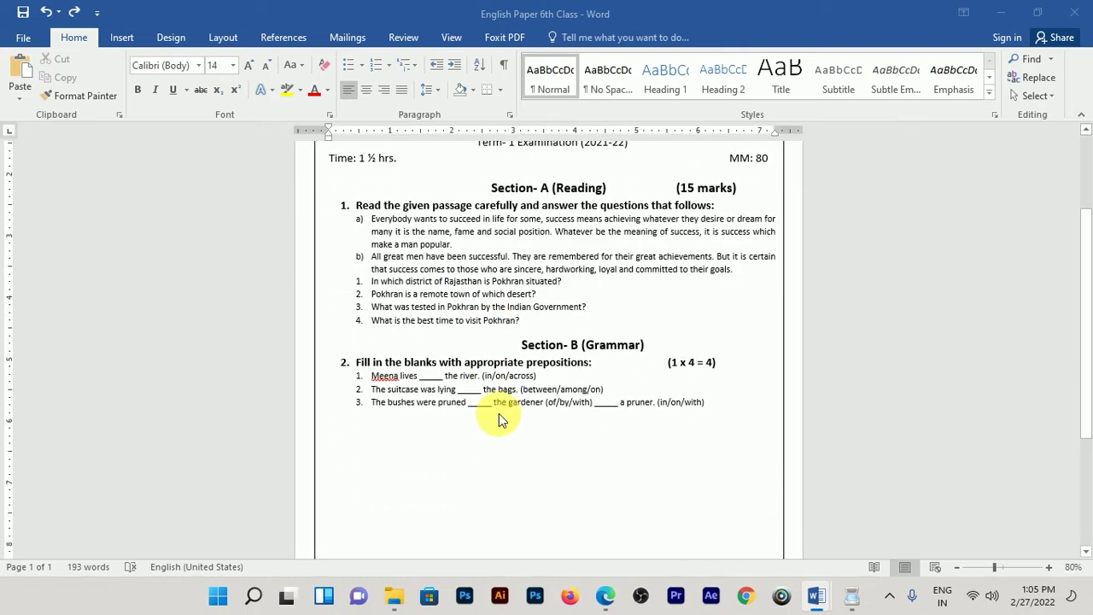
left_click(520, 434)
key("ctrl+v")
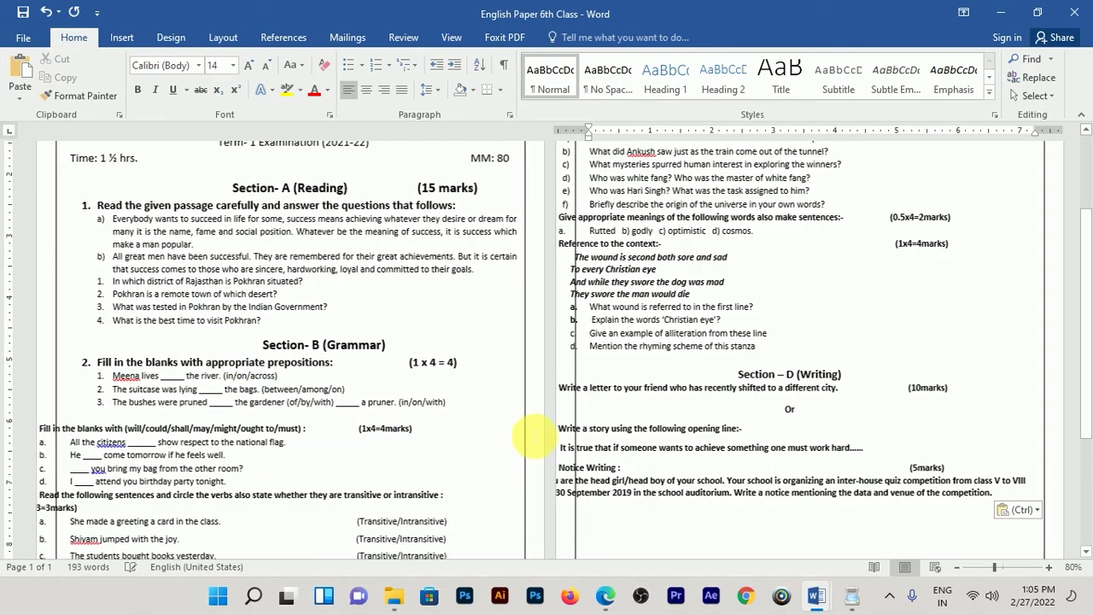
Indent all the pasted content, from the modal-verb question through Notice Writing, so its numbers and text sit inside the page border.
scroll(282, 422, "down", 2)
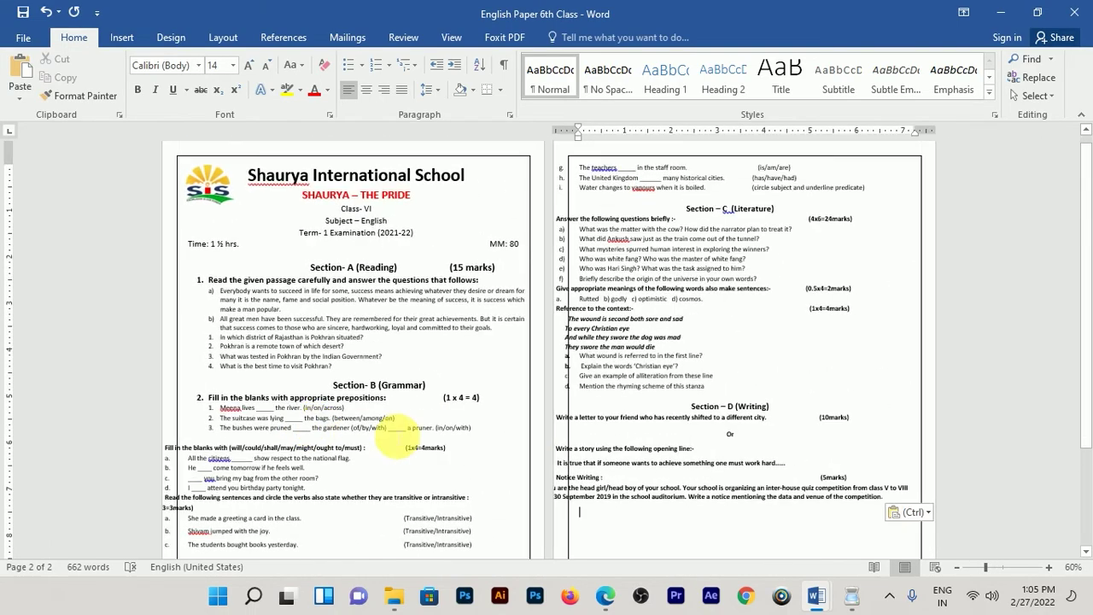
scroll(312, 431, "down", 1)
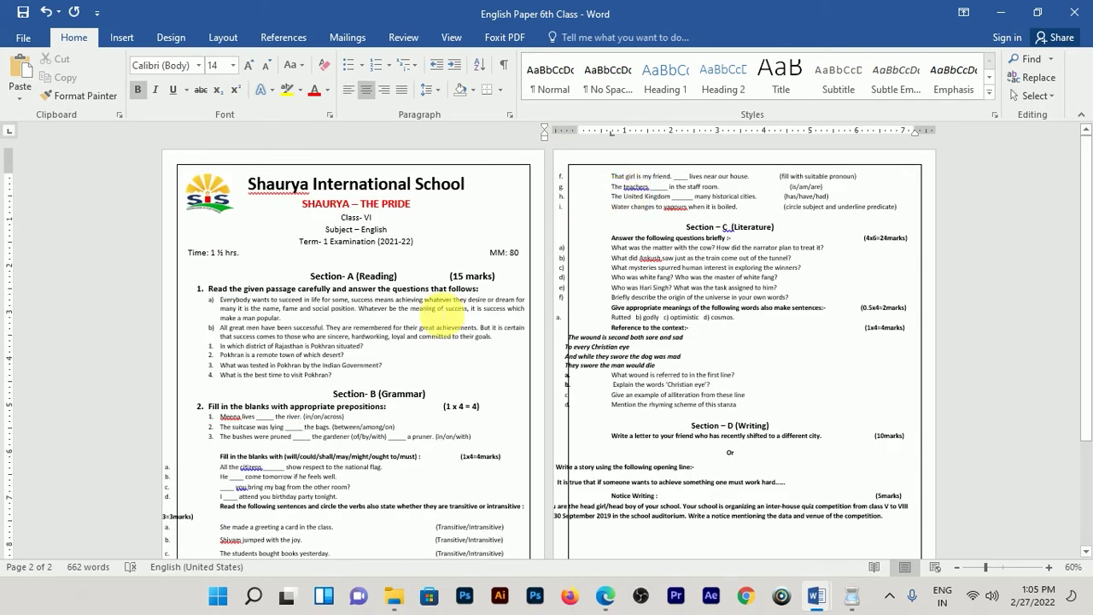
scroll(218, 424, "down", 1)
scroll(217, 424, "down", 1)
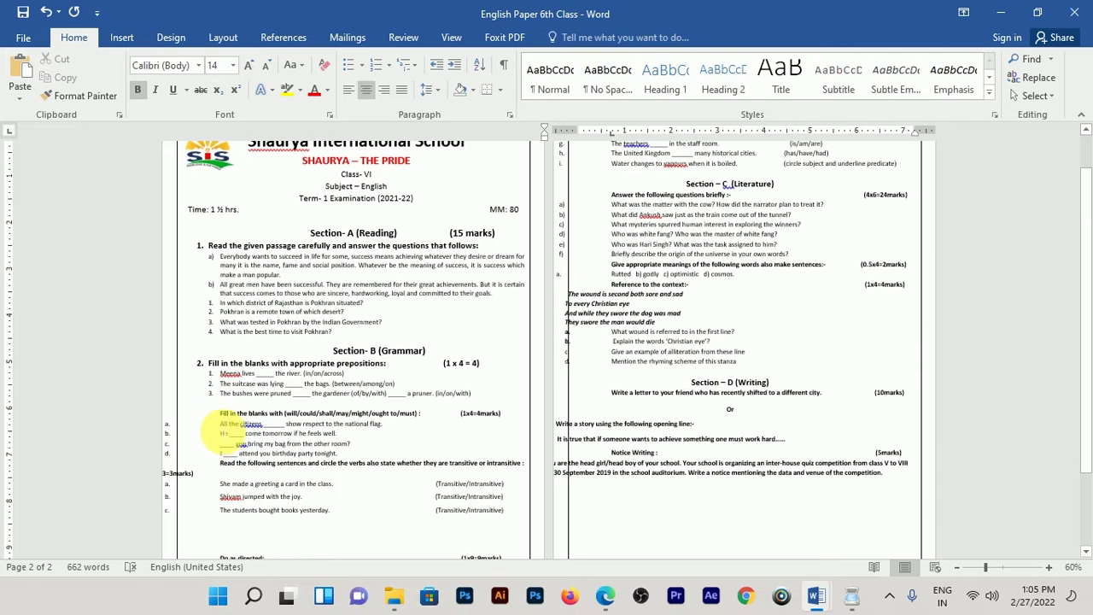
left_click_drag(219, 403, 602, 245)
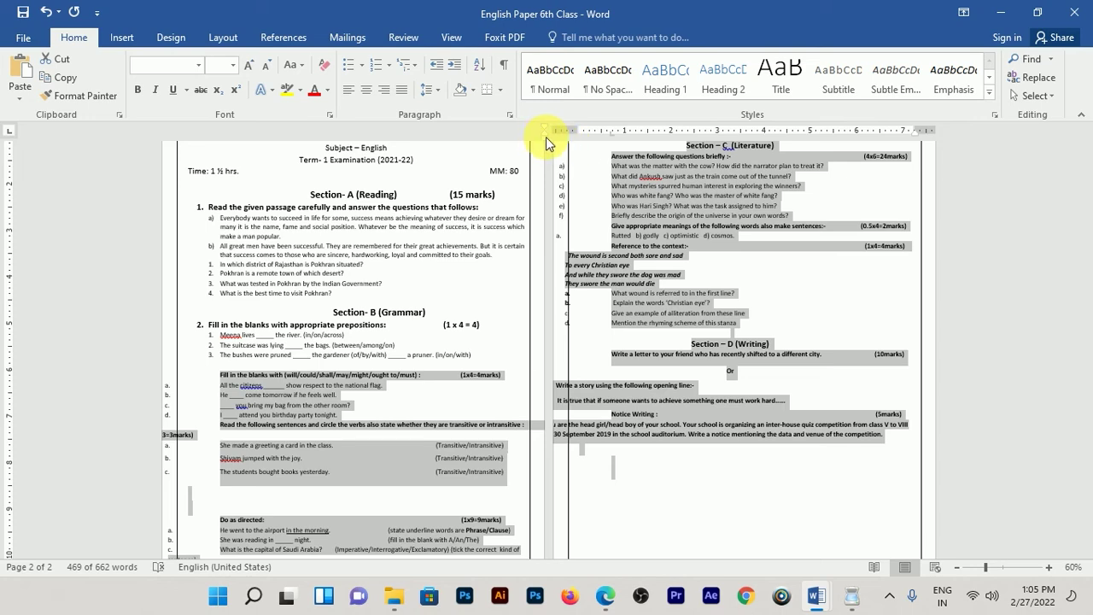
left_click_drag(544, 137, 575, 139)
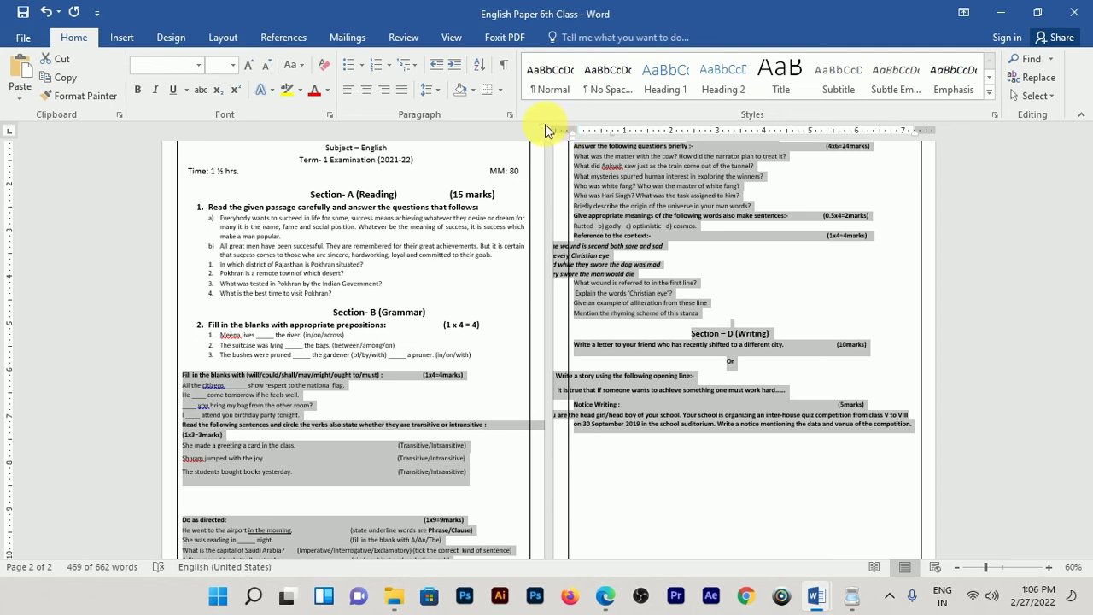
left_click_drag(235, 137, 308, 143)
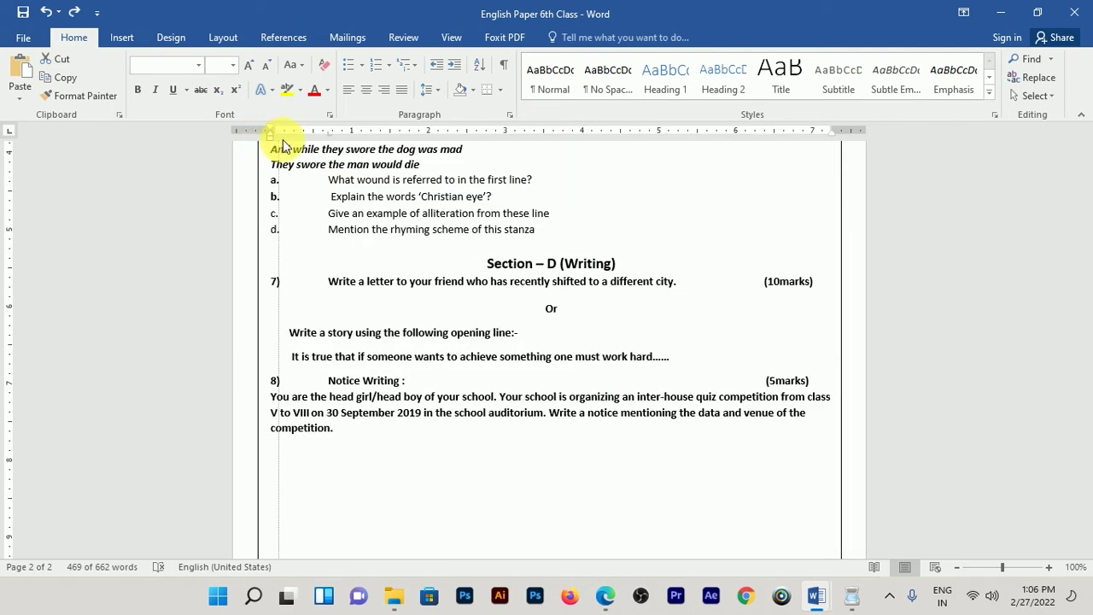
key("ctrl+a")
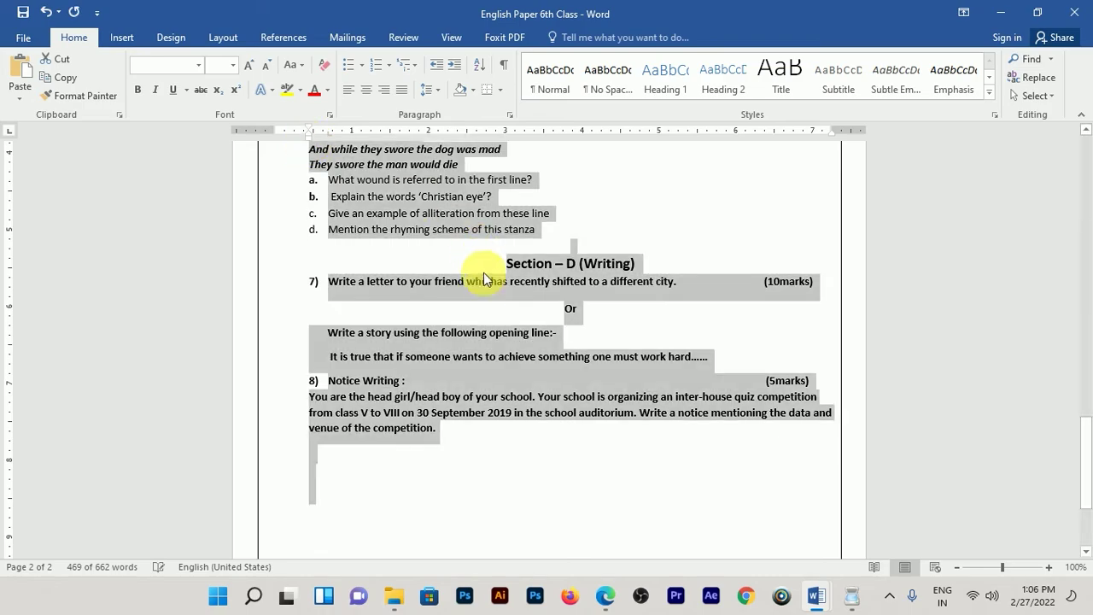
scroll(488, 288, "up", 12)
left_click(533, 282)
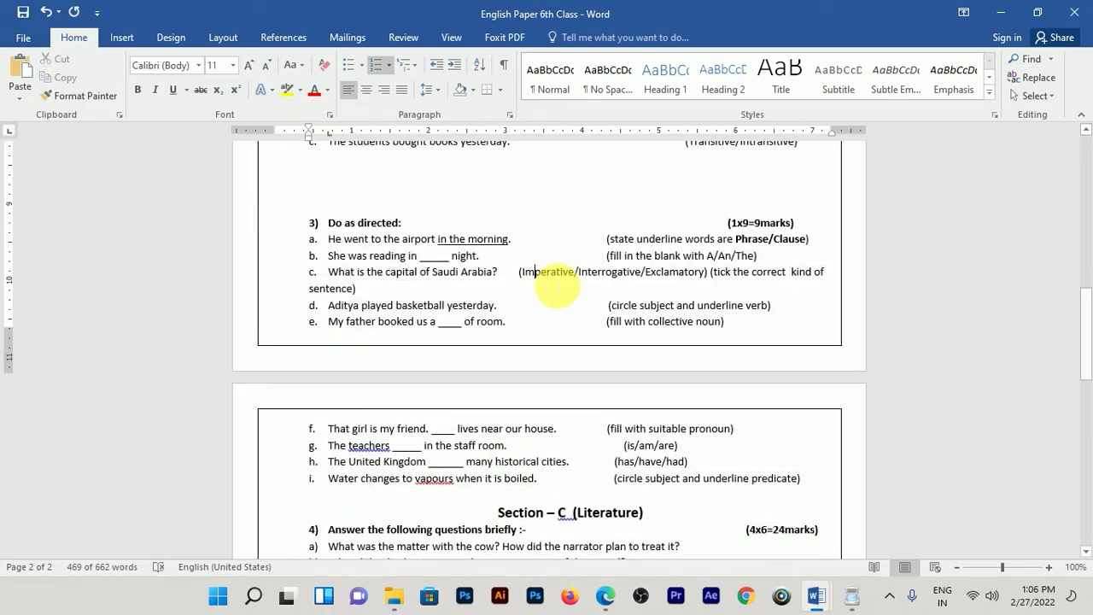
Delete the blank lines between "The students bought books yesterday." and the "Do as directed" question.
scroll(556, 288, "down", 4)
scroll(583, 343, "up", 3)
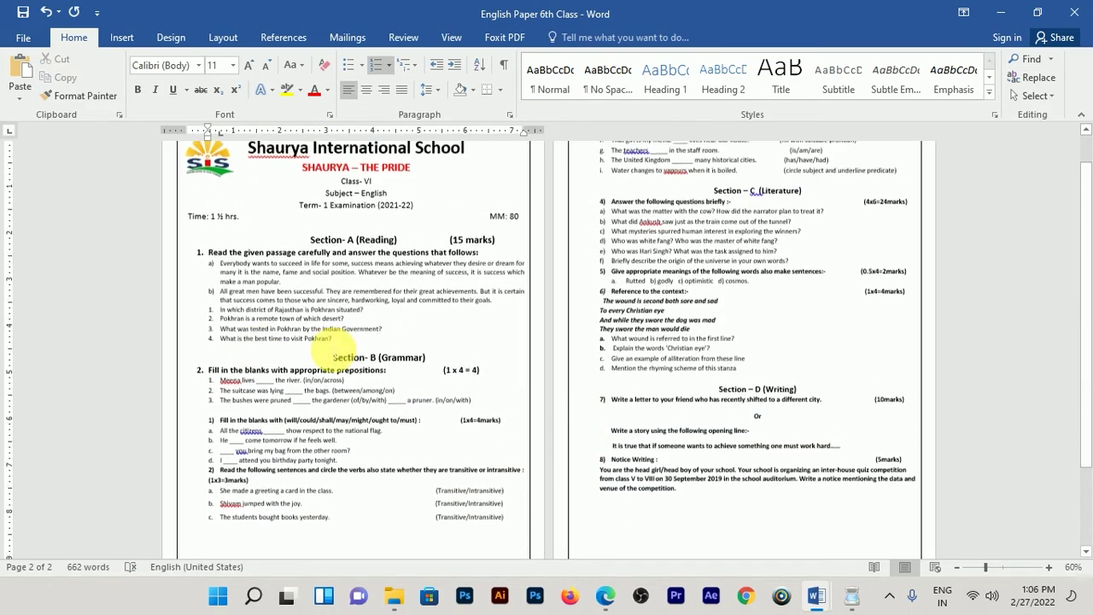
scroll(486, 341, "down", 7)
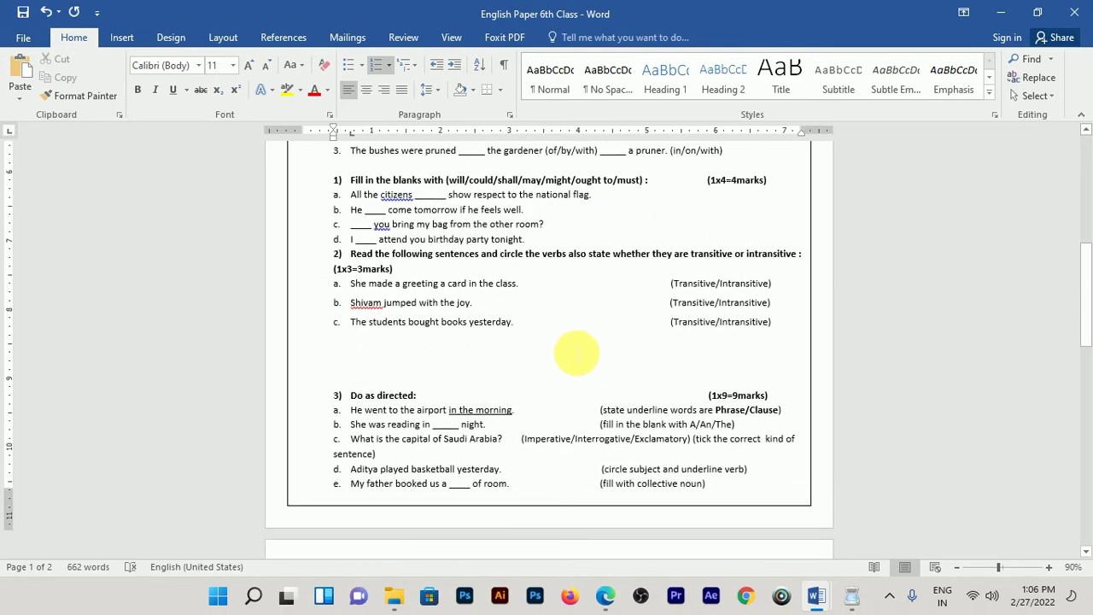
left_click(427, 353)
key("Delete")
key("Delete")
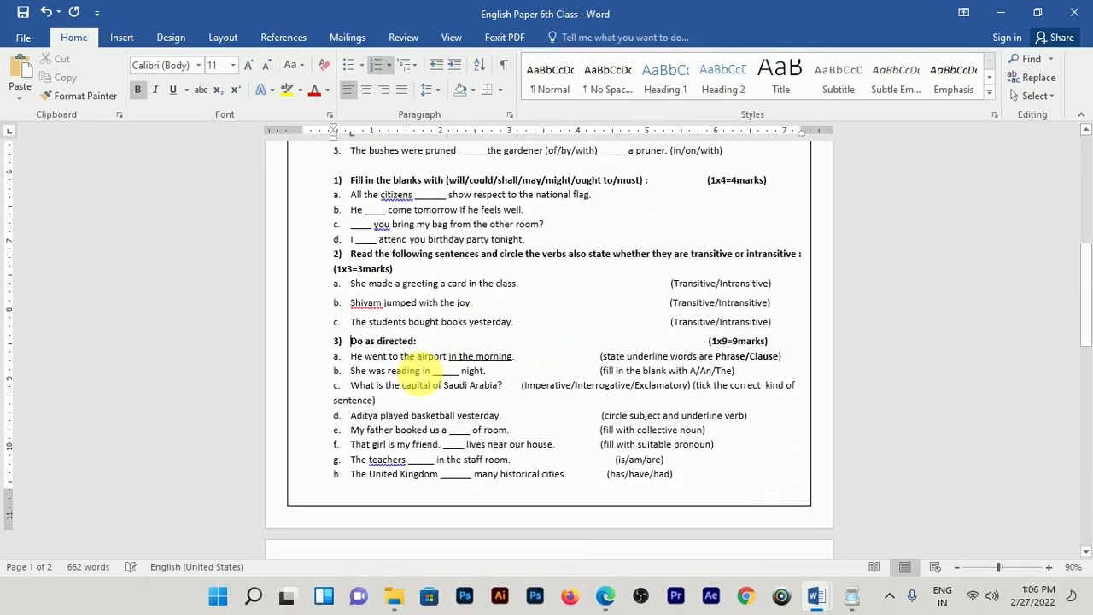
Change the pasted main questions' numbering from the "1)" to the "1." format and remove the blank line above the modal-verb question.
scroll(472, 321, "up", 4)
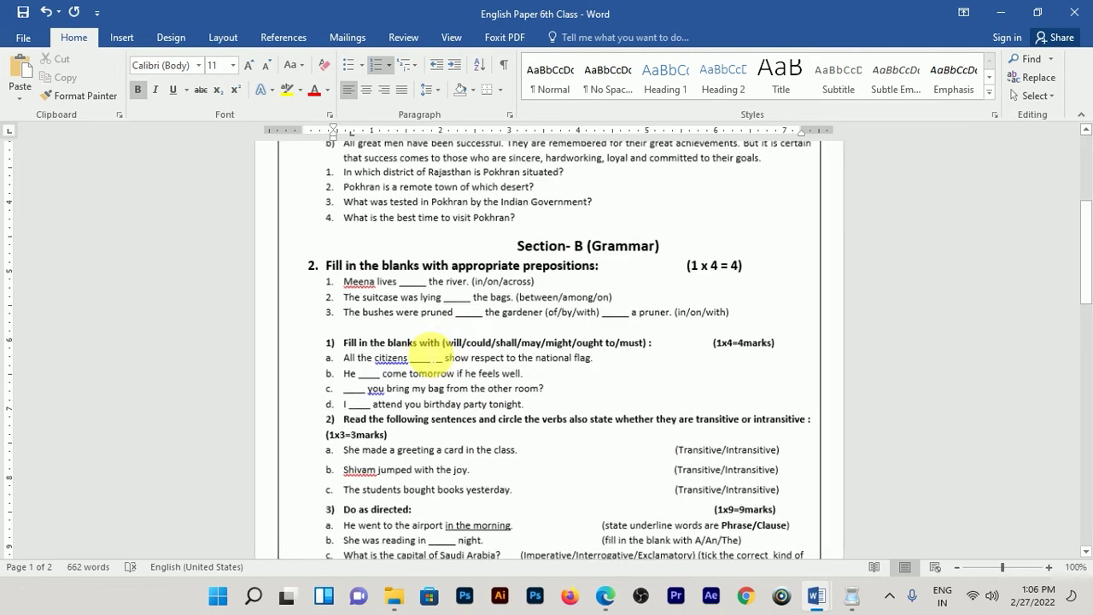
scroll(444, 342, "up", 2, "ctrl")
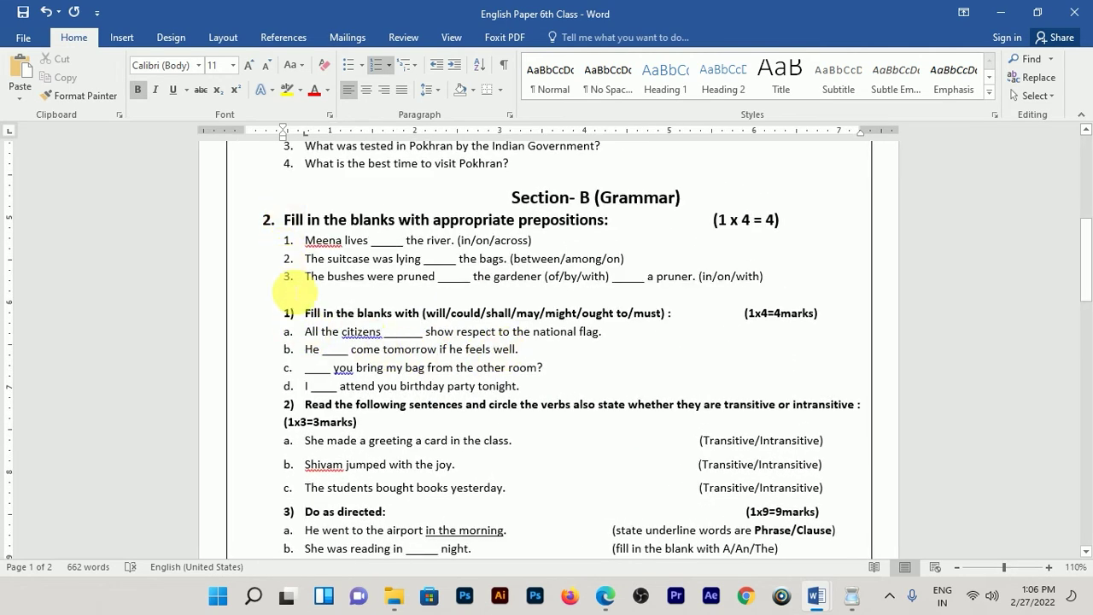
left_click(289, 314)
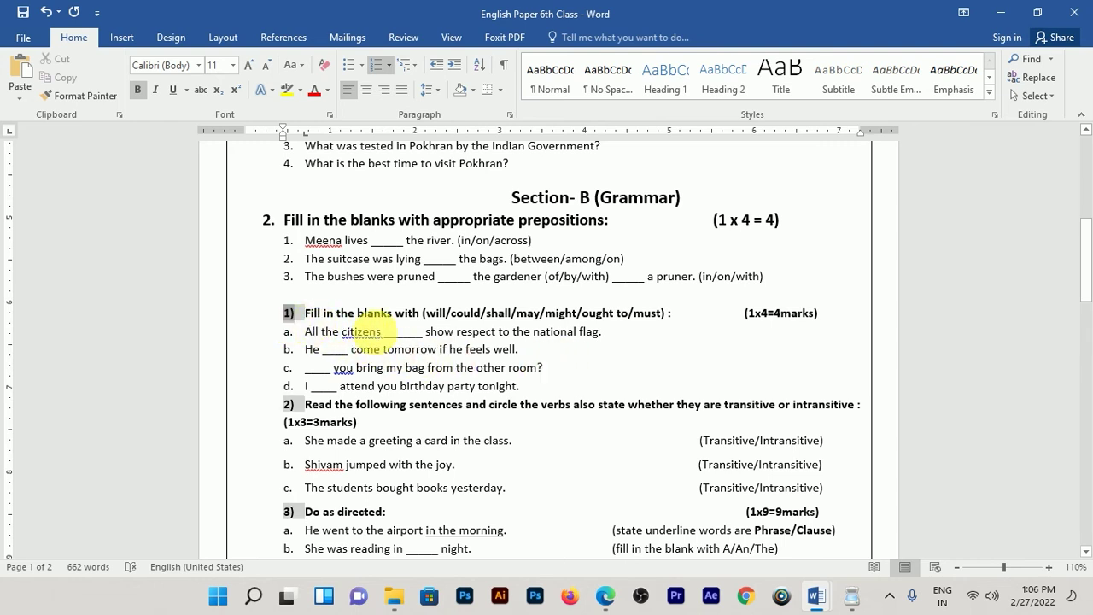
key("Delete")
type("3.")
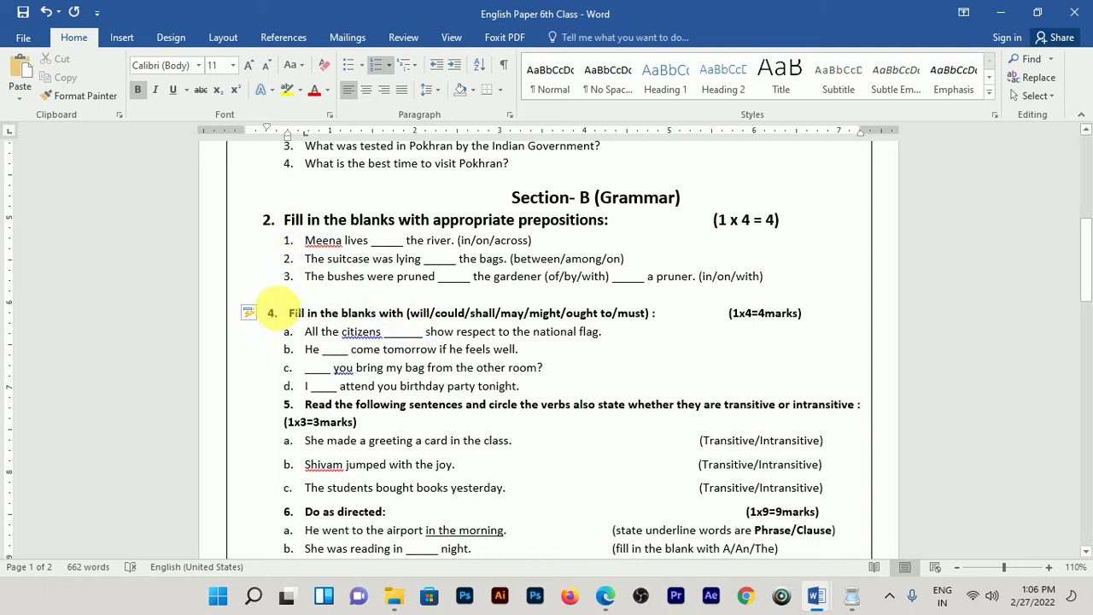
left_click(331, 303)
key("Delete")
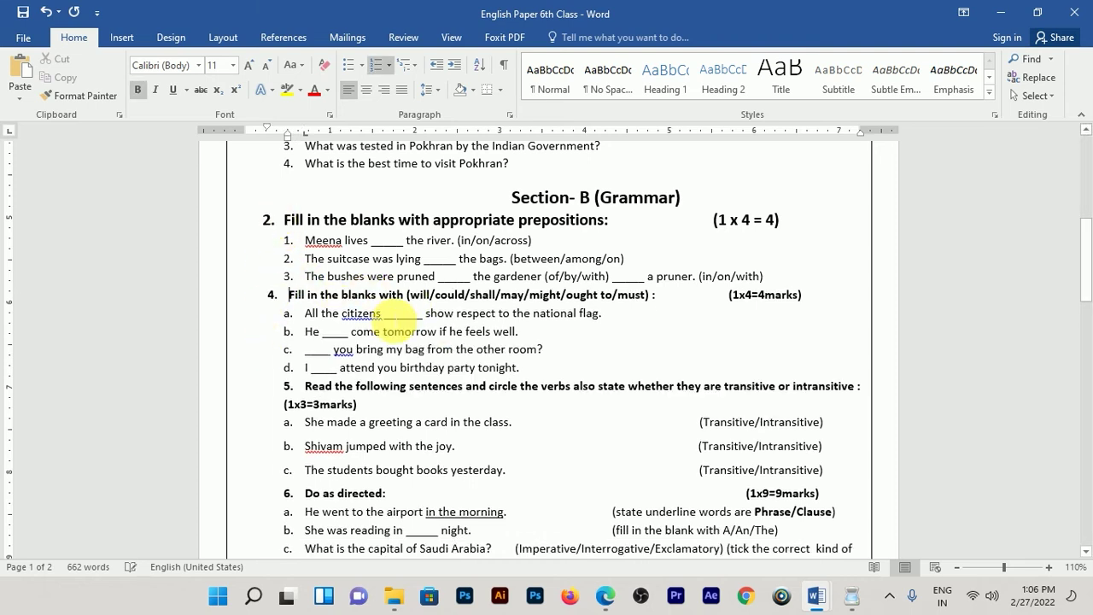
Set the numbering value of the "will/could/shall/may/might/ought to/must" question to 3.
left_click(275, 297)
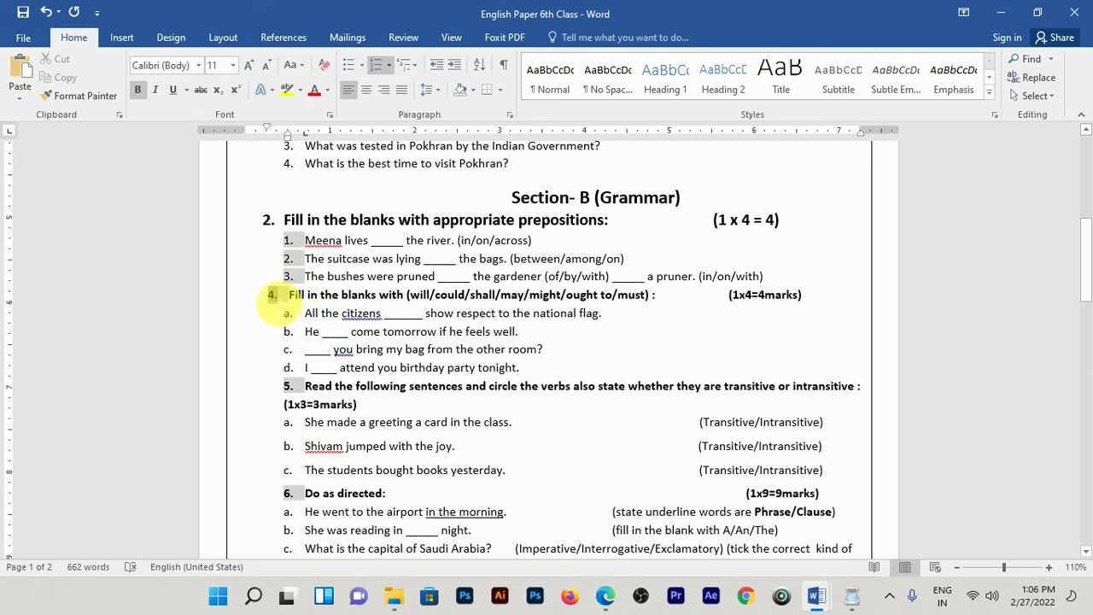
left_click(270, 220)
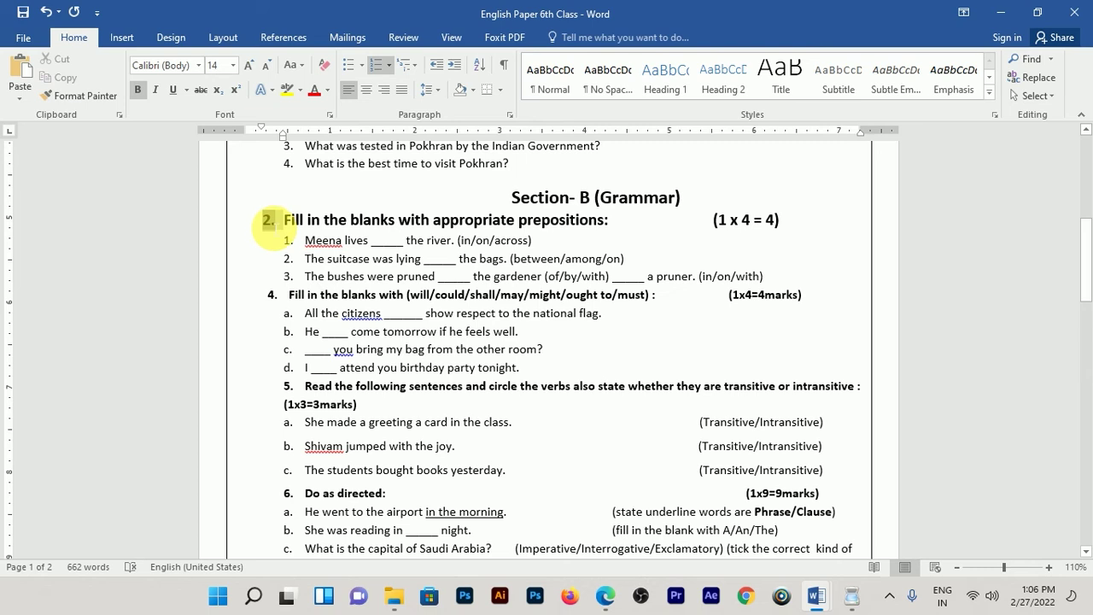
left_click(290, 247)
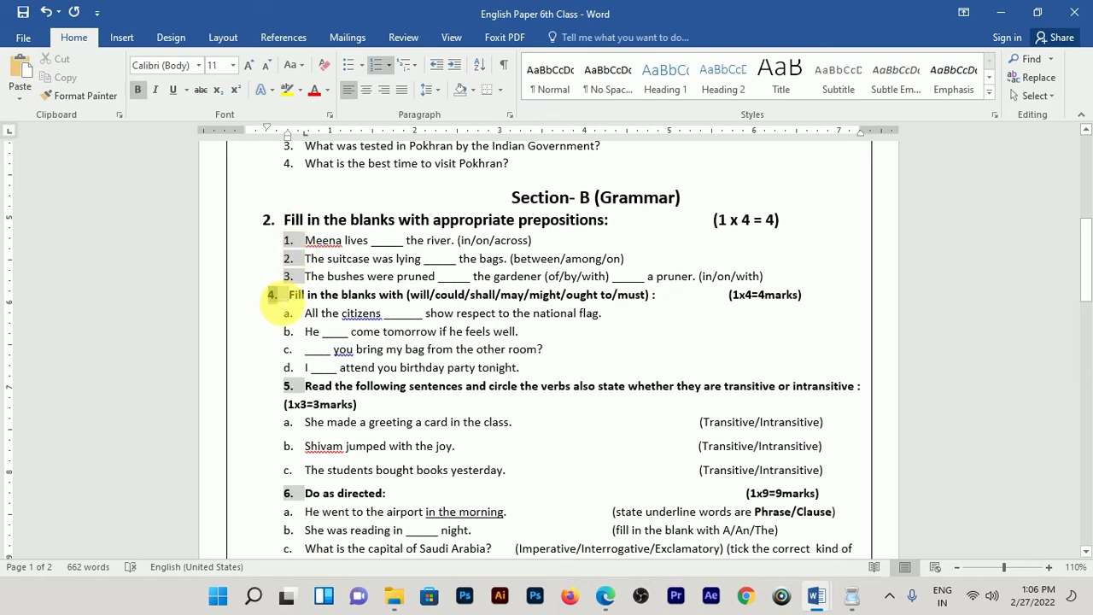
right_click(275, 284)
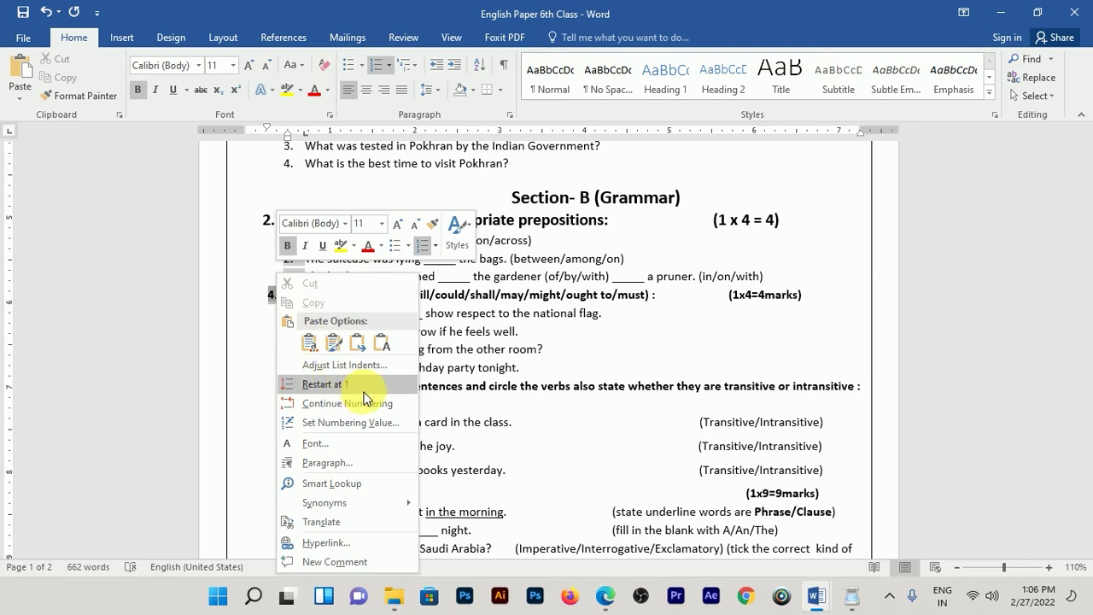
left_click(363, 388)
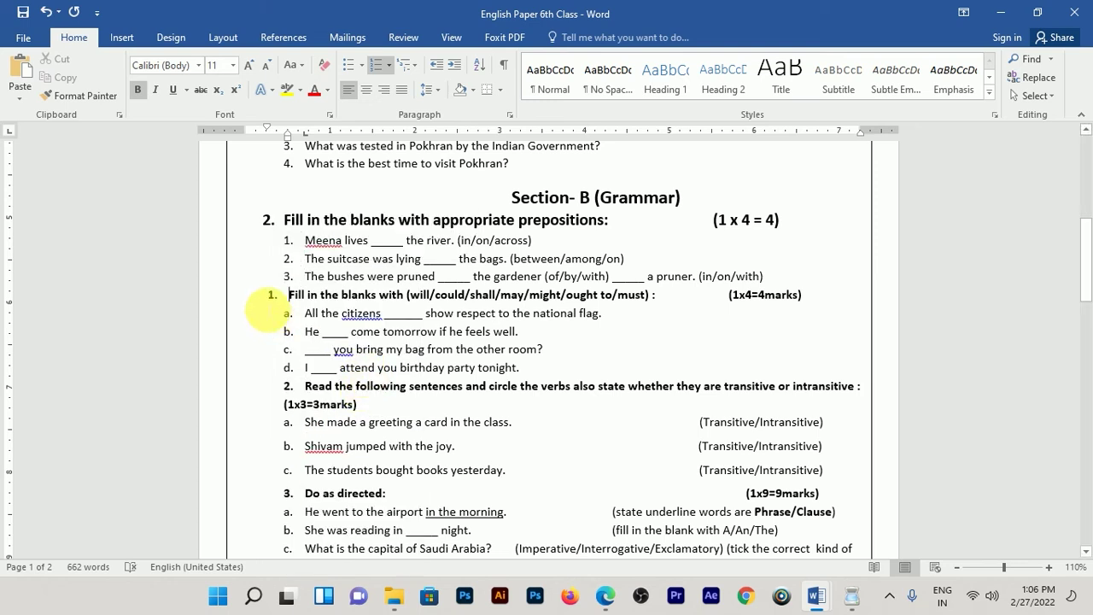
right_click(274, 295)
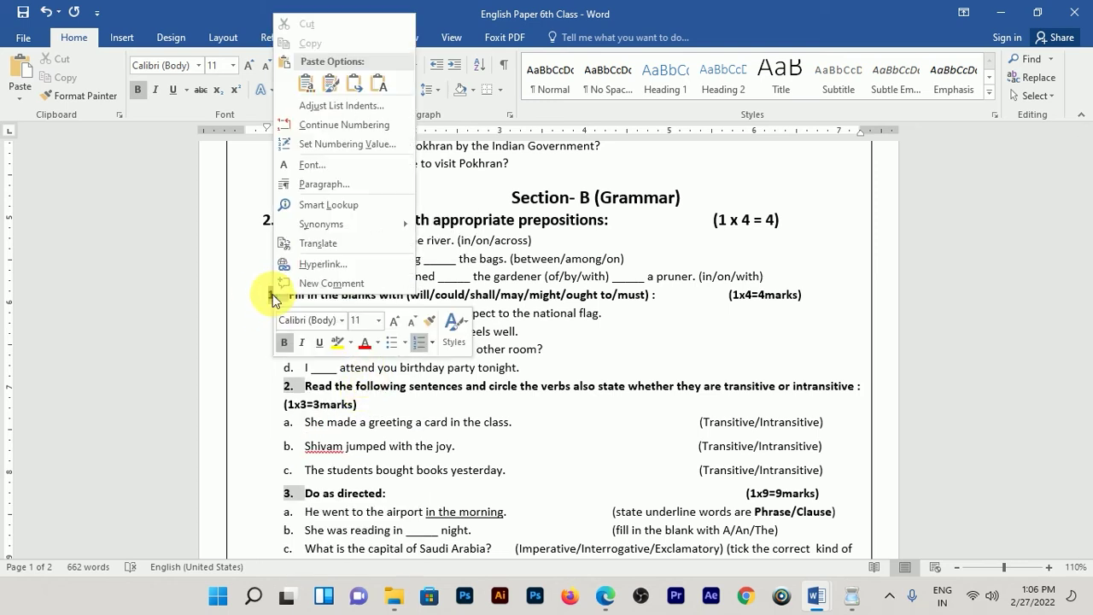
left_click(376, 145)
type("3")
left_click(531, 339)
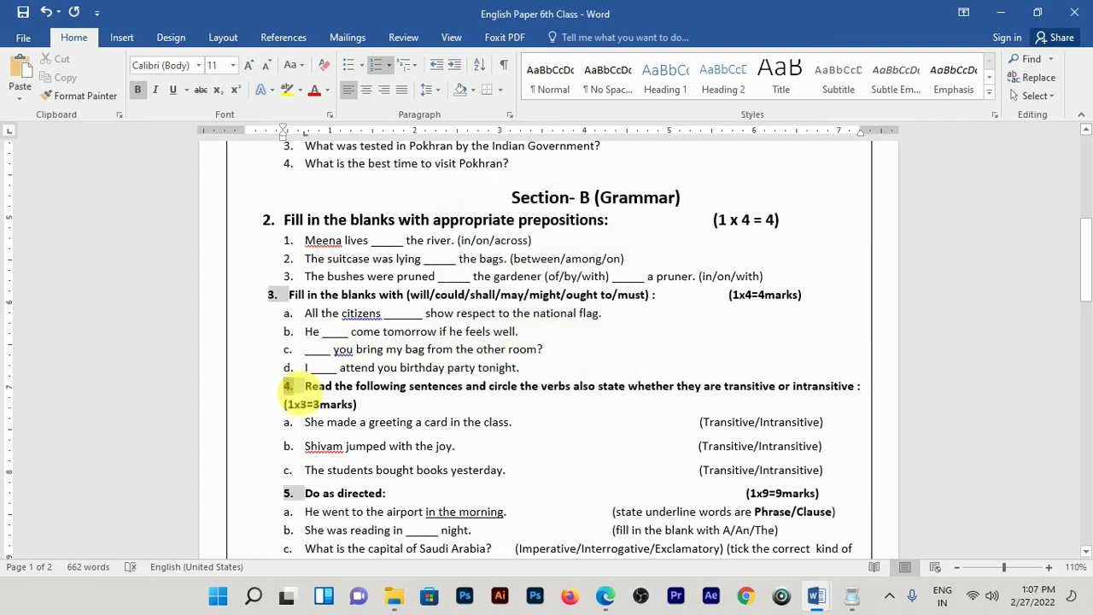
Move question 3's number and text and the number of the transitive/intransitive question outward to line up with question 2.
mouse_move(297, 394)
left_mouse_down()
mouse_move(270, 394)
mouse_move(280, 391)
left_mouse_up()
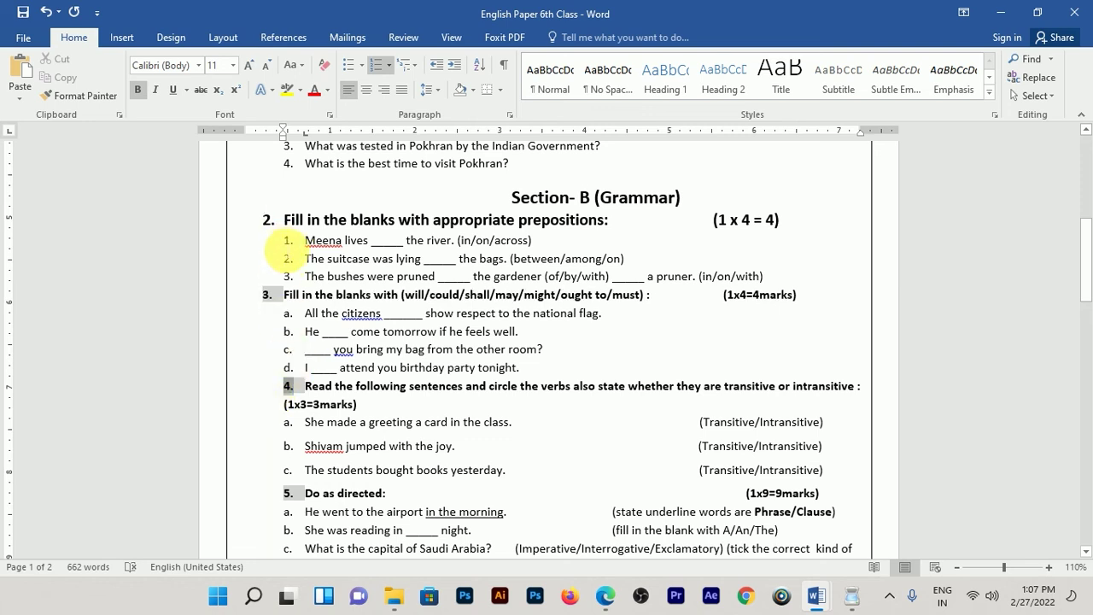
mouse_move(283, 136)
left_mouse_down()
mouse_move(268, 145)
mouse_move(270, 130)
mouse_move(261, 137)
left_mouse_up()
scroll(561, 415, "up", 3)
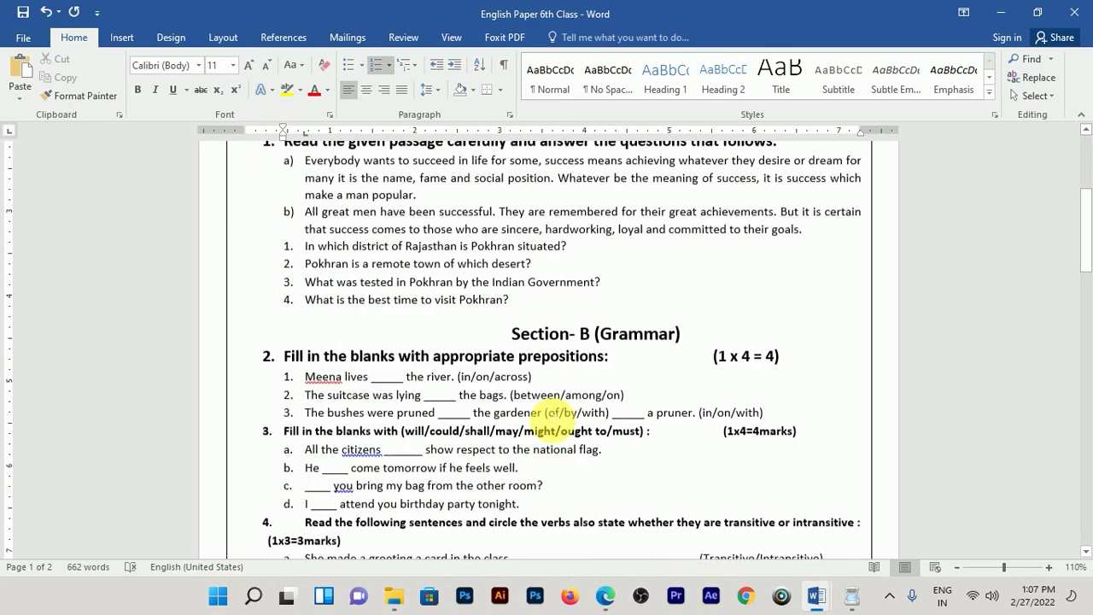
Review the layout and question numbering of the whole paper, from Section B through Section D, across both pages.
scroll(541, 419, "down", 3)
scroll(541, 419, "down", 2)
scroll(549, 415, "down", 6)
scroll(556, 415, "down", 7)
scroll(546, 359, "up", 3)
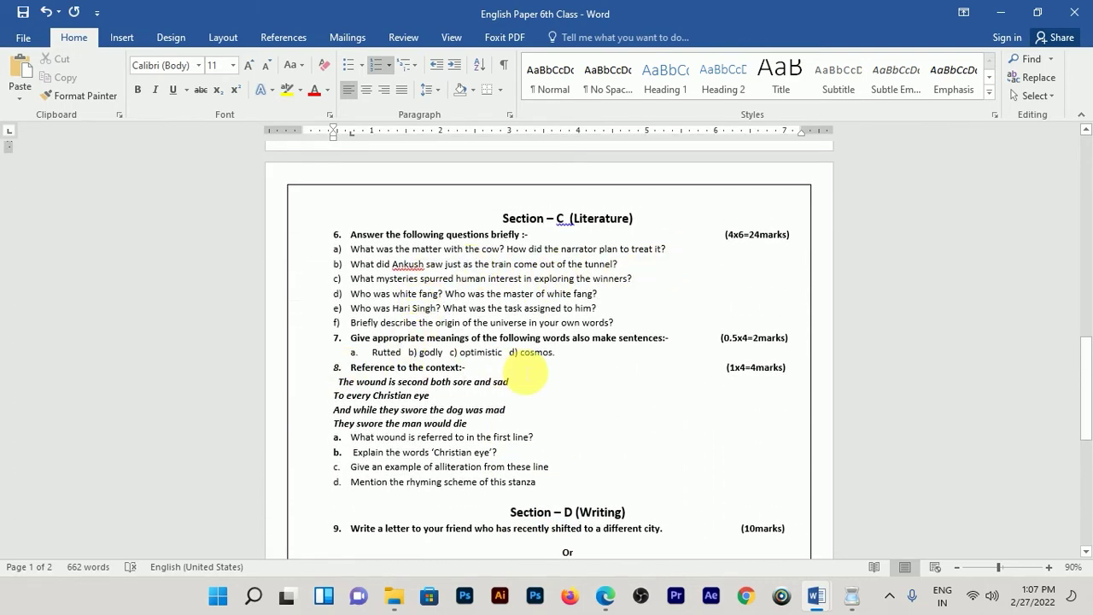
scroll(517, 371, "down", 5)
scroll(522, 396, "down", 3)
scroll(576, 386, "down", 3)
scroll(581, 395, "down", 8)
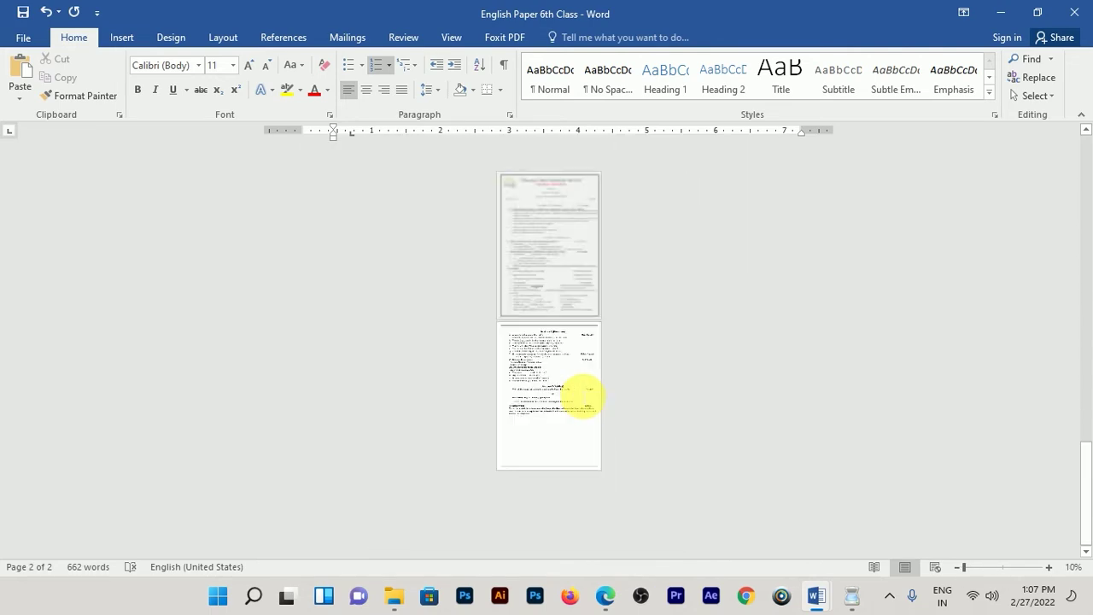
scroll(647, 368, "up", 3)
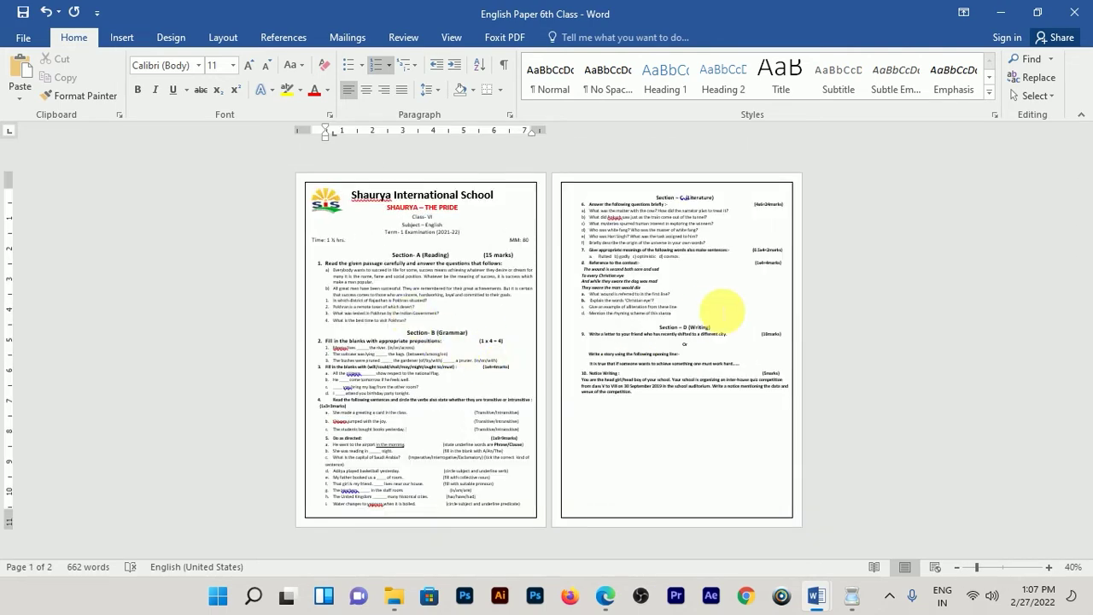
left_click(653, 227)
left_click_drag(427, 194, 447, 503)
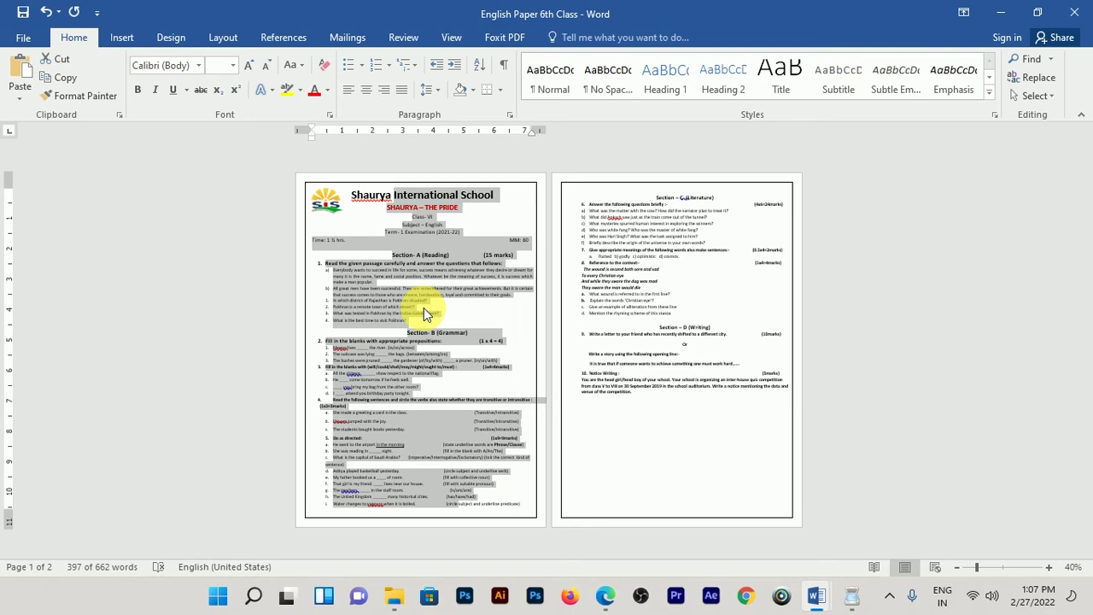
left_click(670, 263)
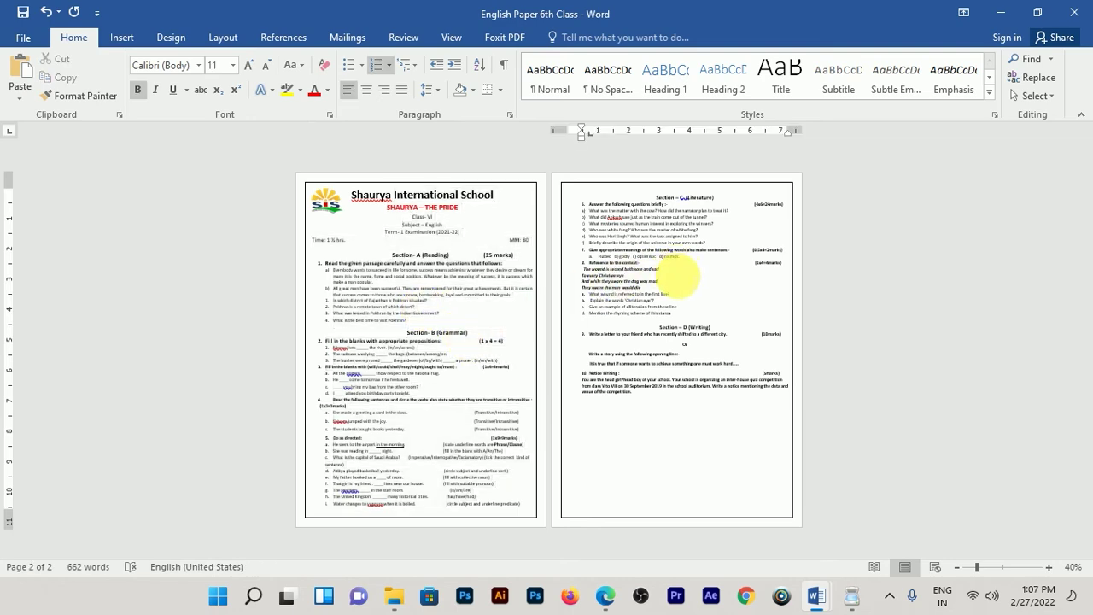
Check both pages side by side and open the print preview of the exam paper.
scroll(461, 282, "up", 2, "ctrl")
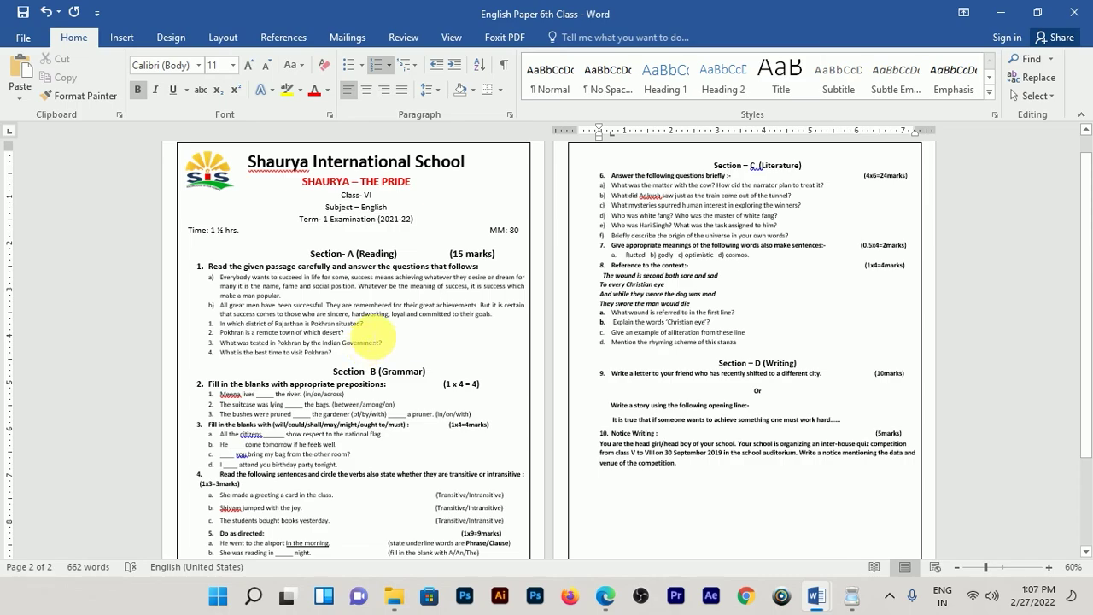
scroll(363, 335, "up", 3, "ctrl")
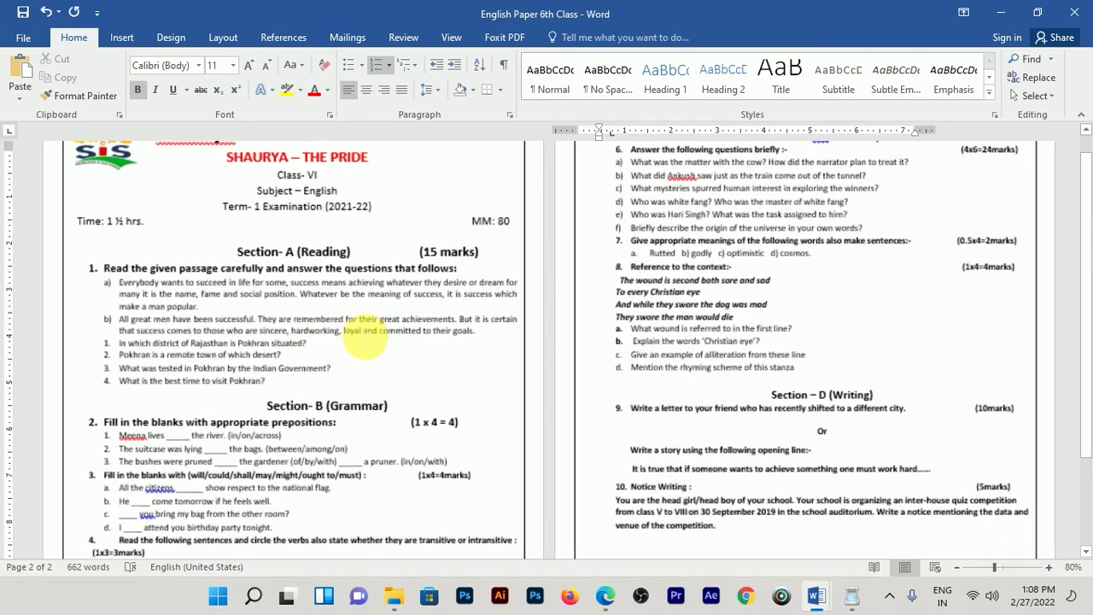
scroll(367, 342, "down", 4, "ctrl")
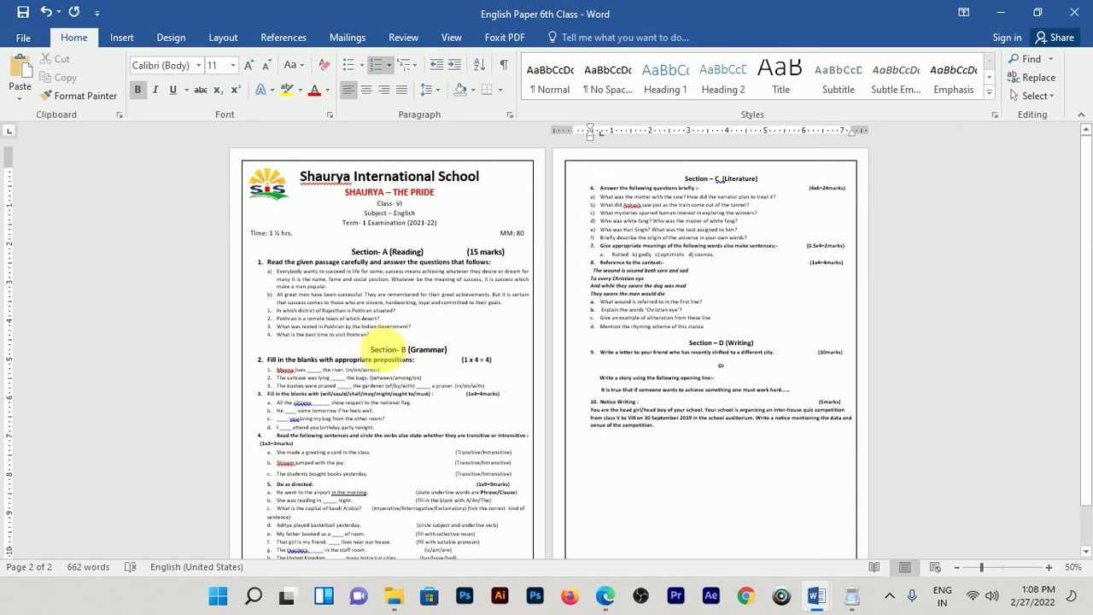
key("ctrl+p")
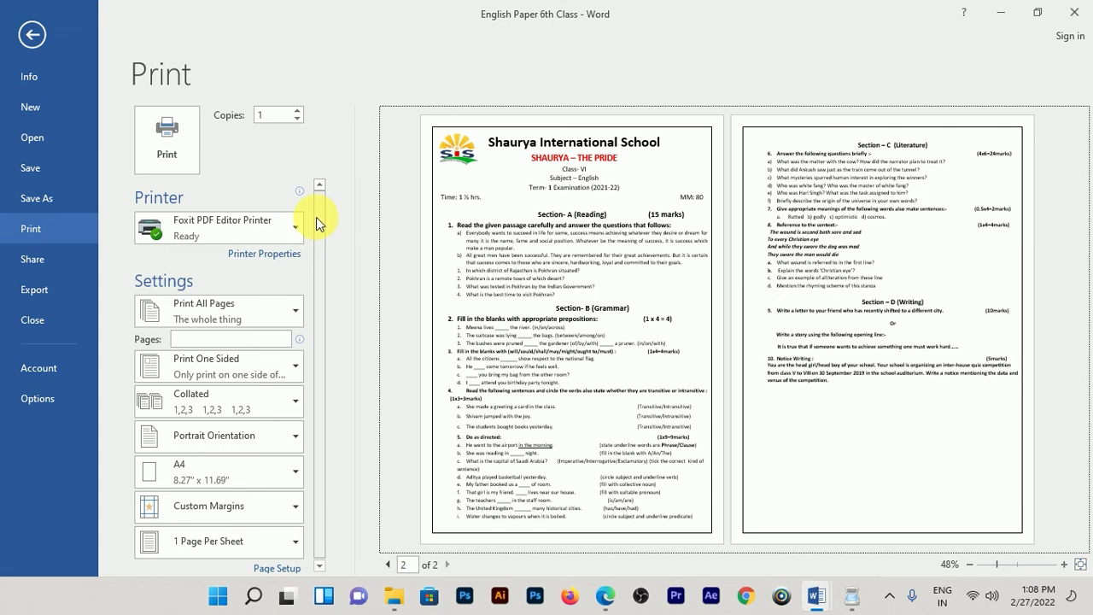
left_click_drag(318, 217, 320, 224)
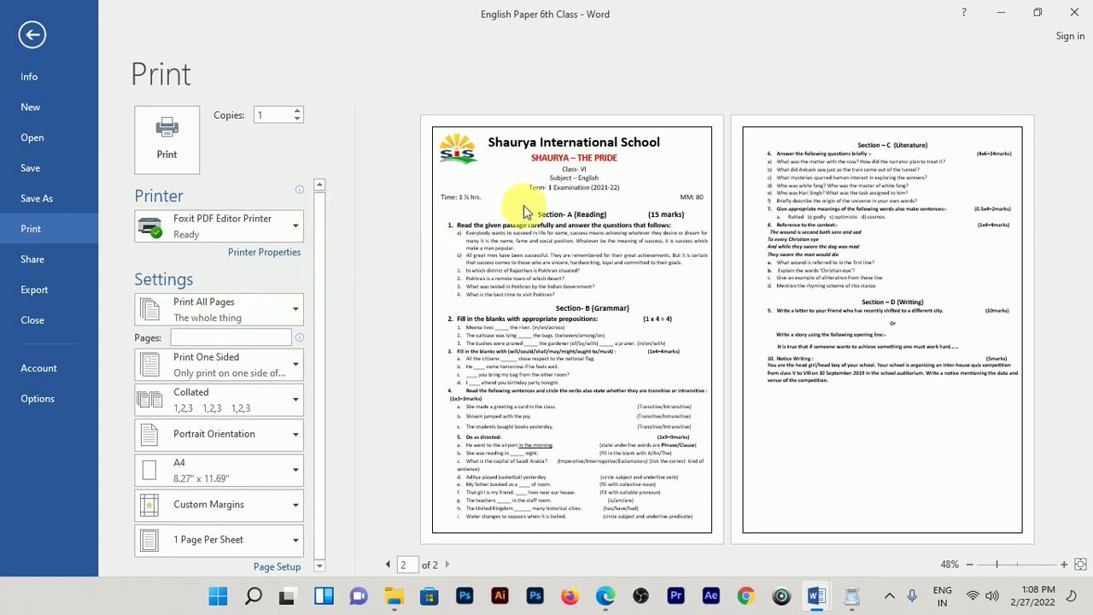
Browse both pages of the print preview and limit the print range to page 1.
left_click(659, 175)
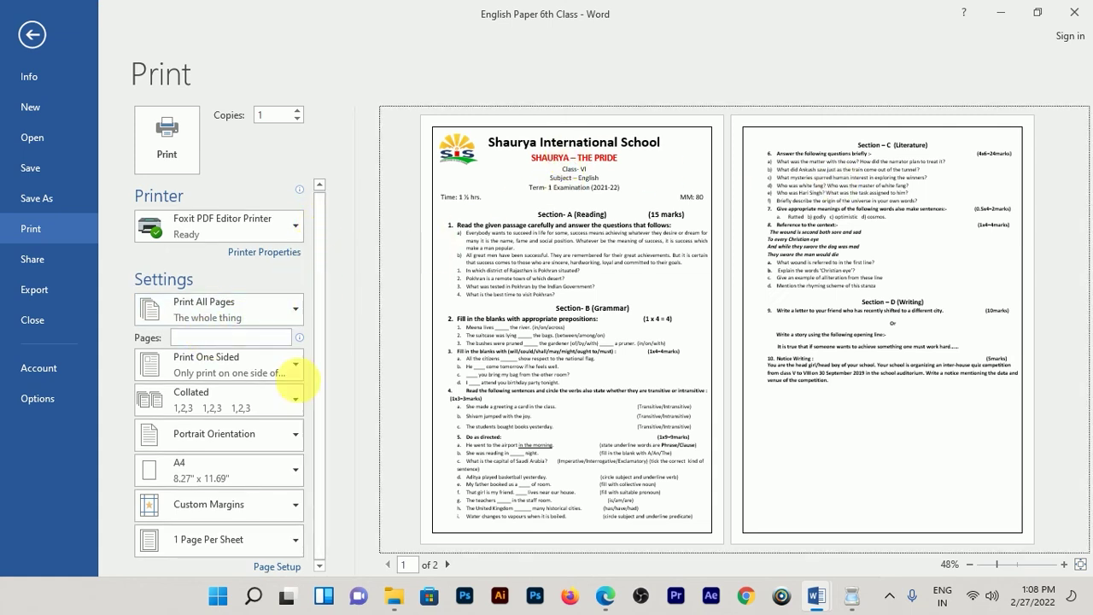
left_click(448, 565)
left_click(389, 566)
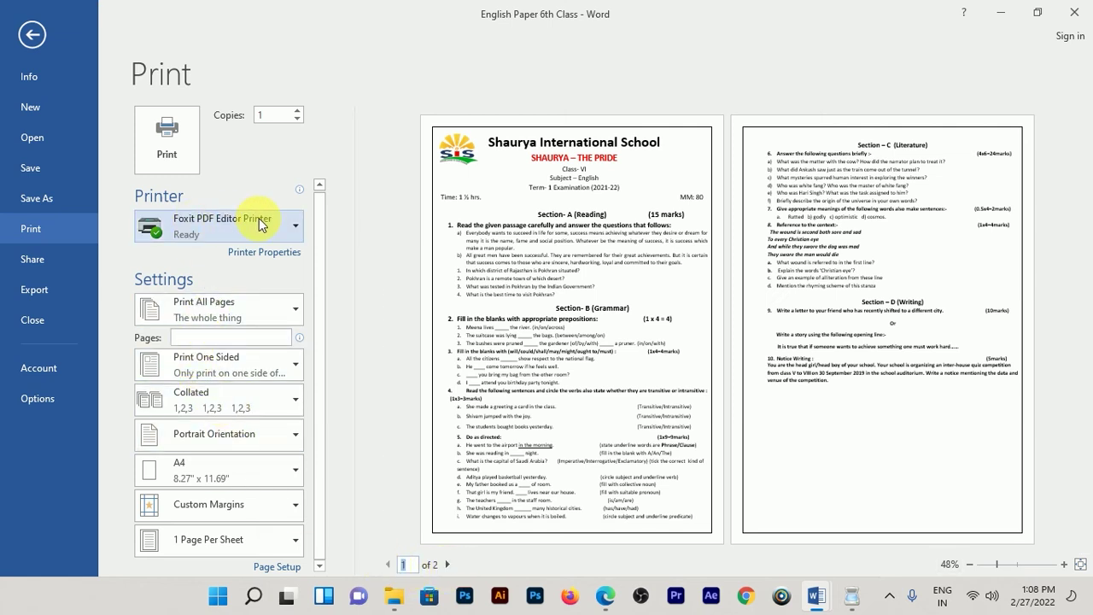
left_click(214, 336)
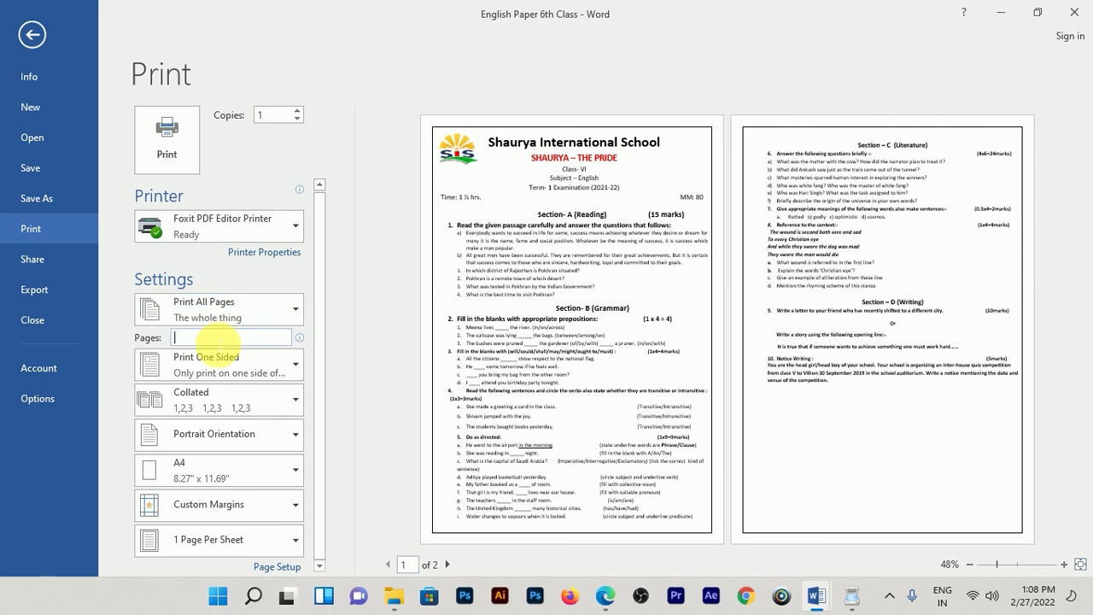
type("1")
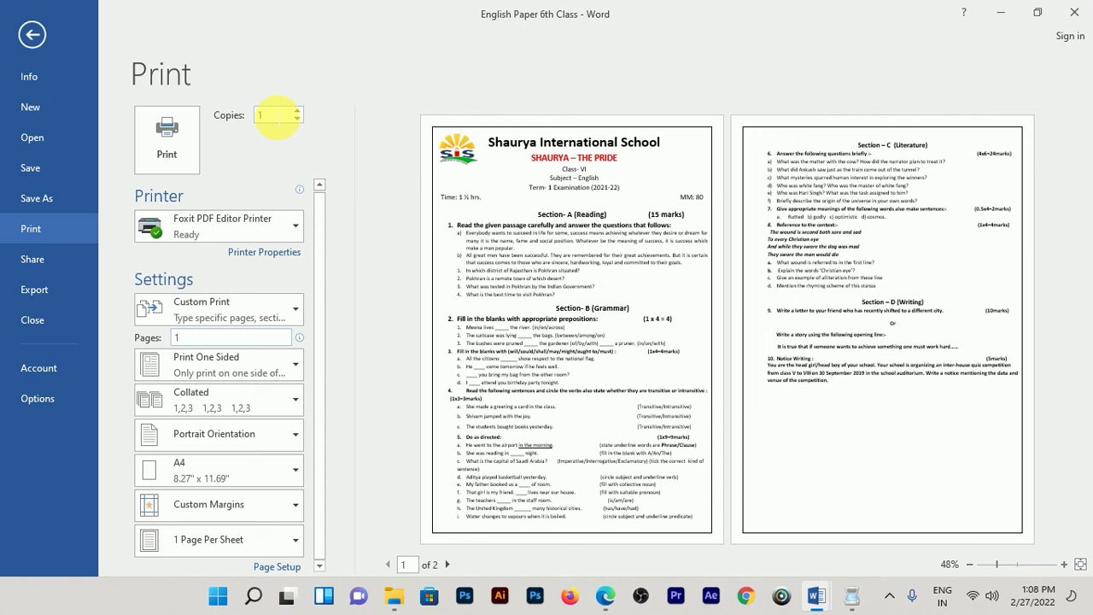
left_click(276, 116)
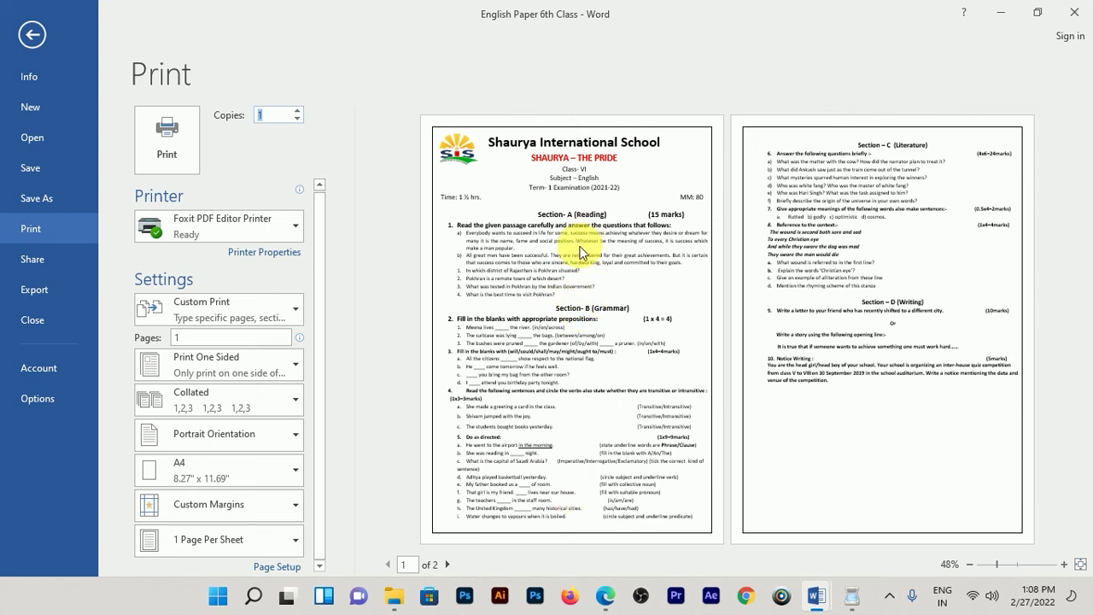
Change the print range to page 2 and clear it again to print all pages.
left_click(176, 338)
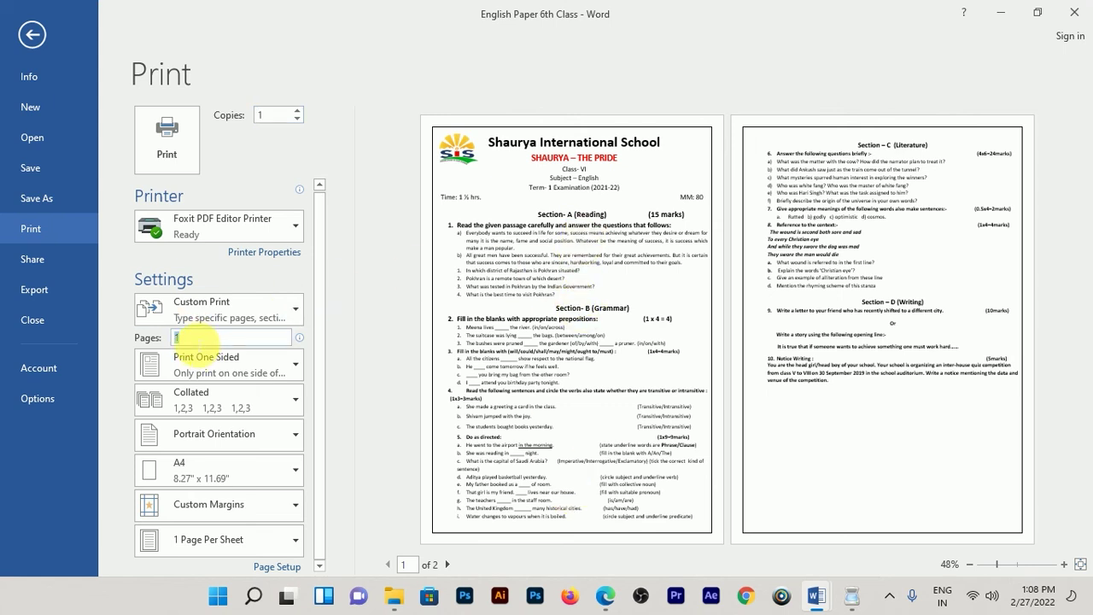
type("2")
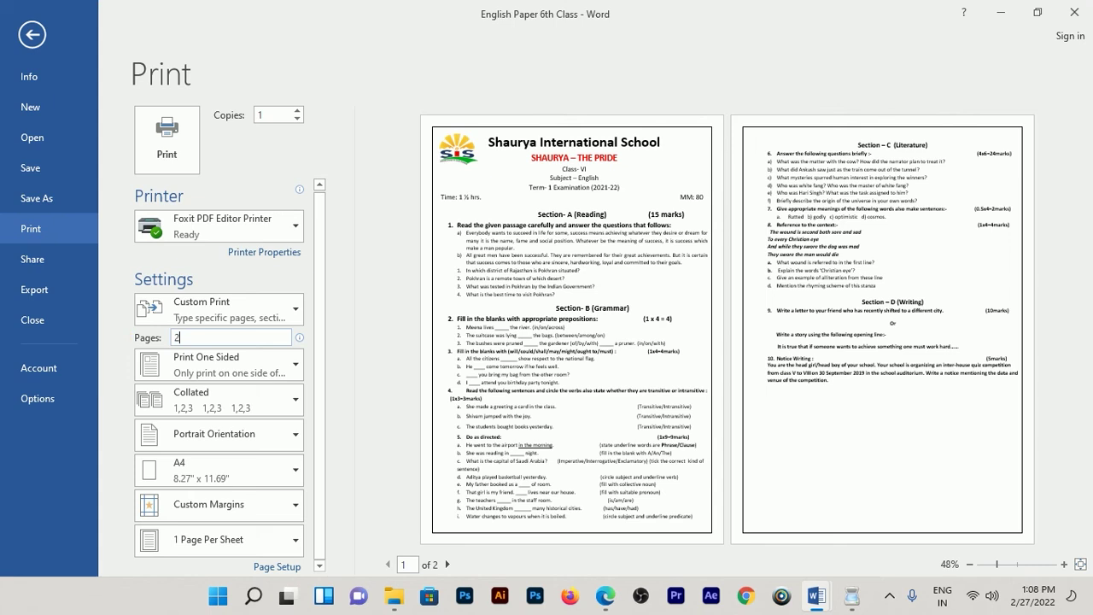
left_click(279, 121)
left_click(150, 340)
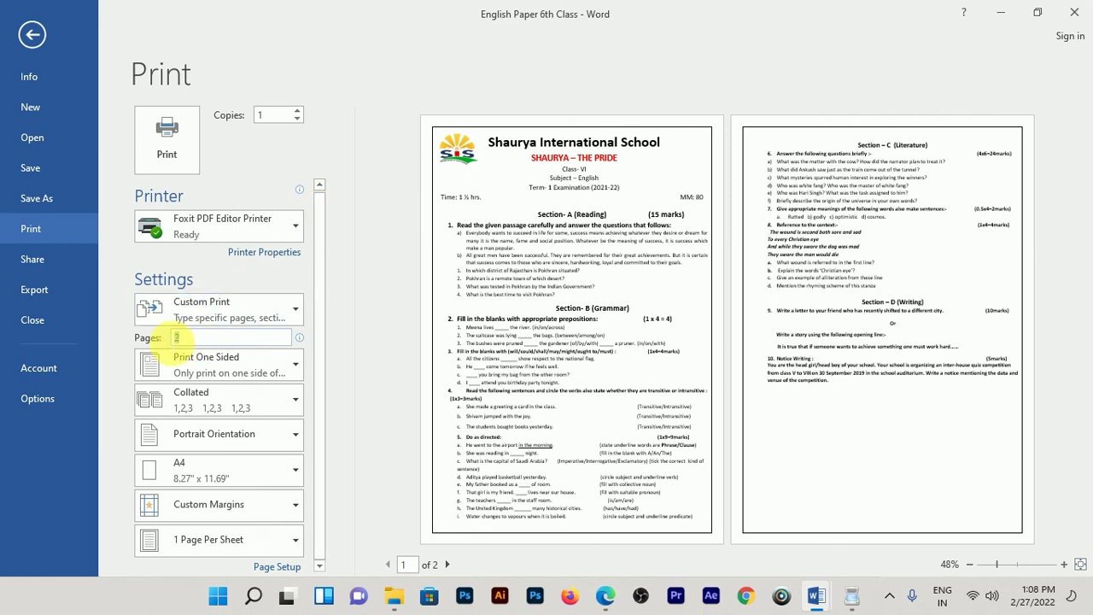
key("BackSpace")
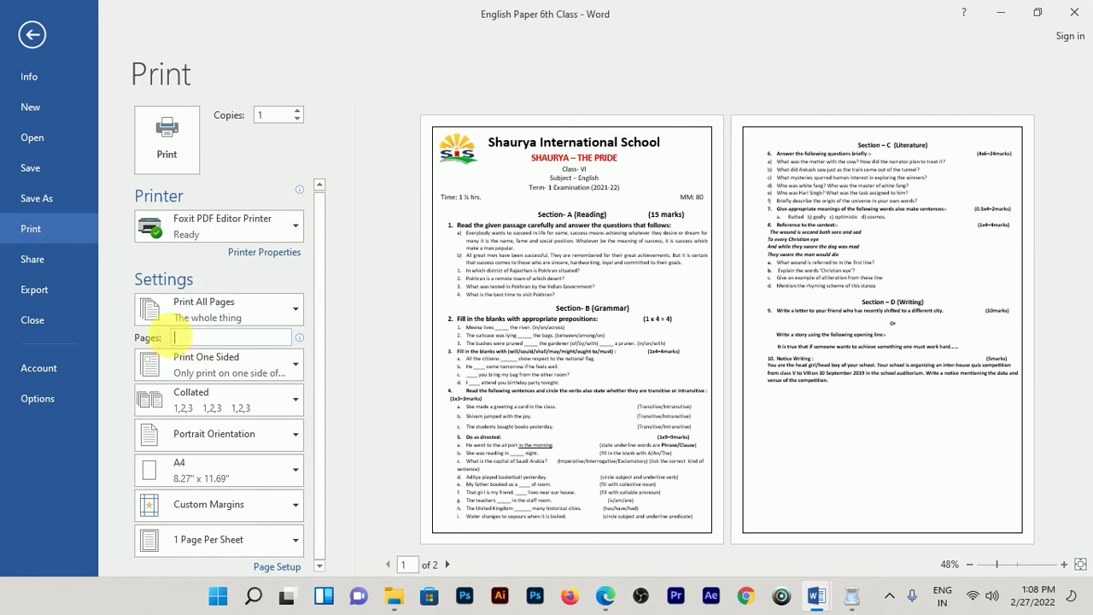
Check the one-sided and both-sided printing options and the number of copies.
left_click(252, 371)
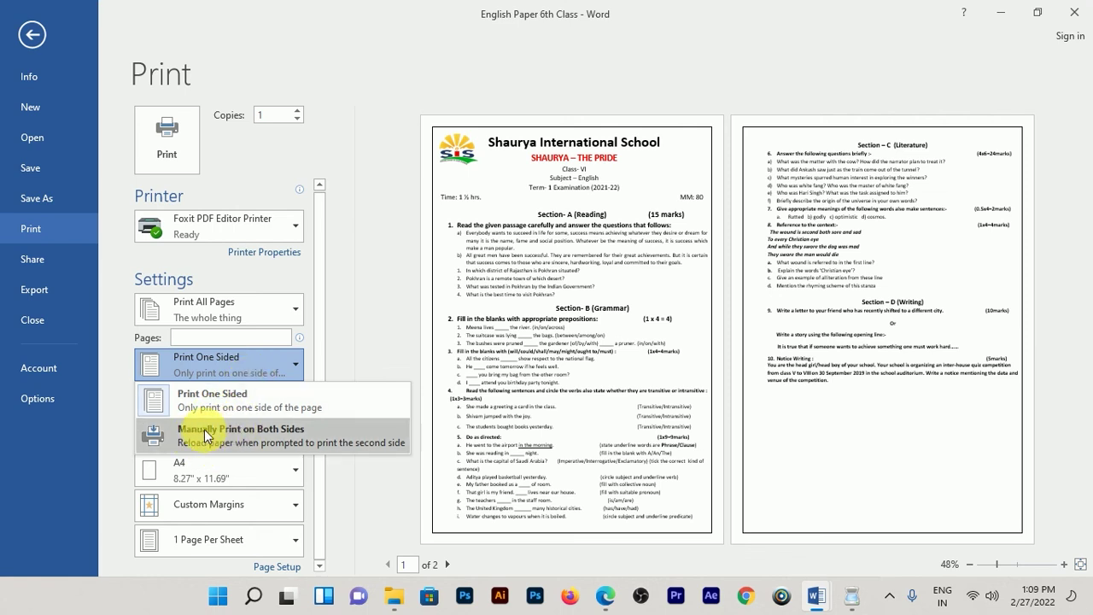
left_click(385, 286)
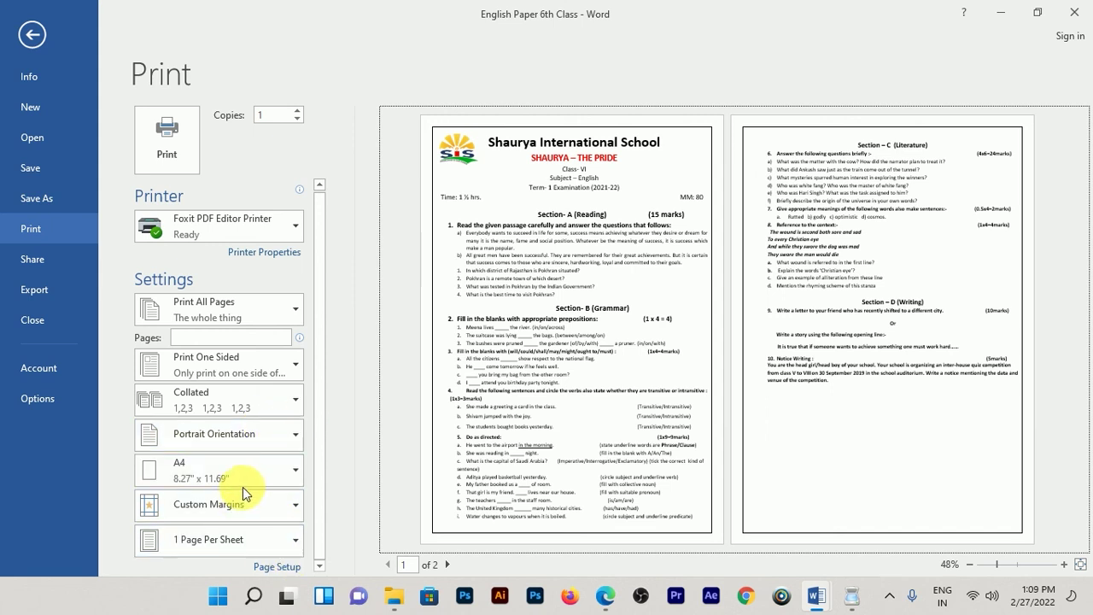
left_click(278, 114)
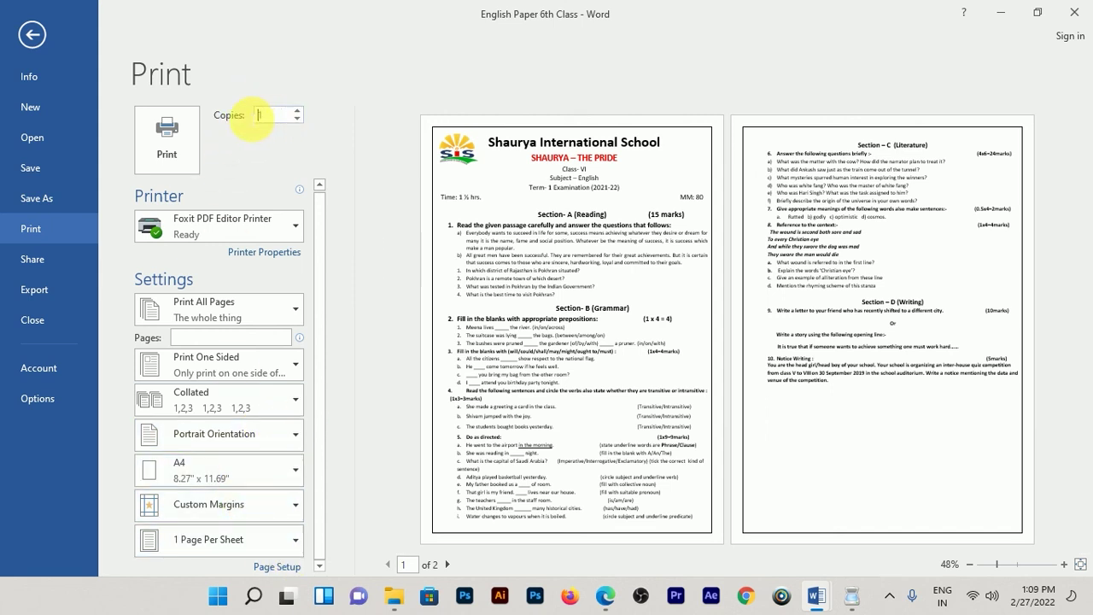
double_click(272, 115)
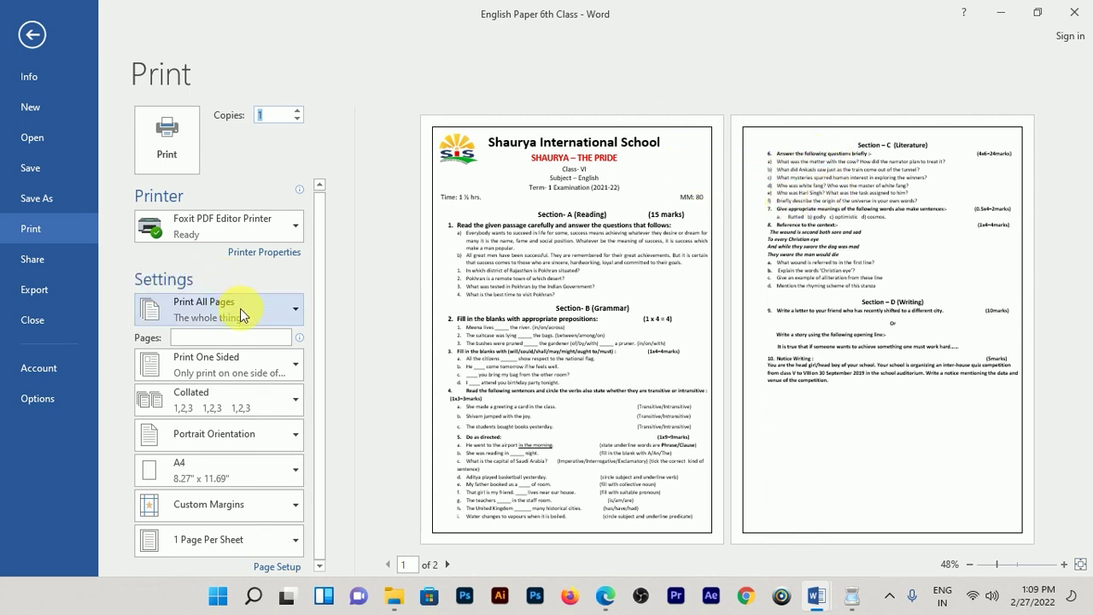
Examine the conversion settings and layout in the Foxit PDF Editor Printer properties.
left_click(270, 253)
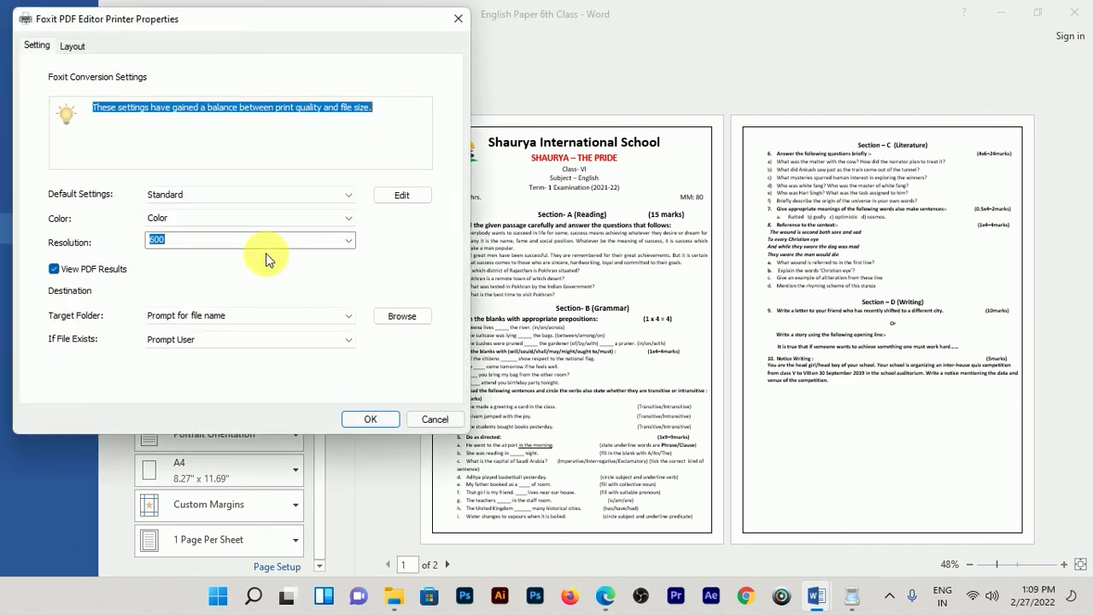
left_click(72, 45)
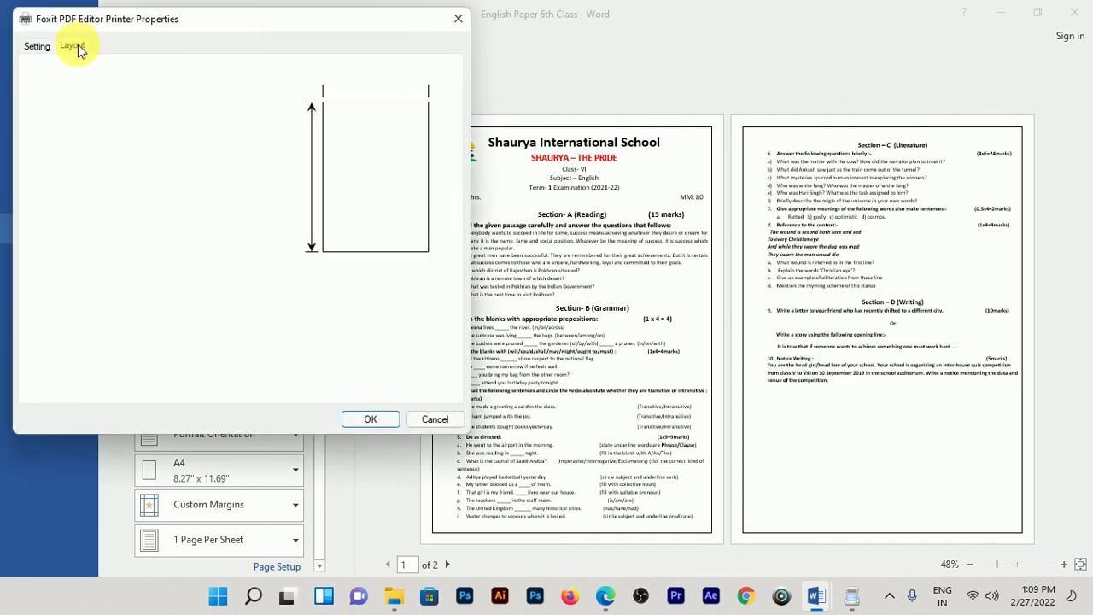
left_click(37, 46)
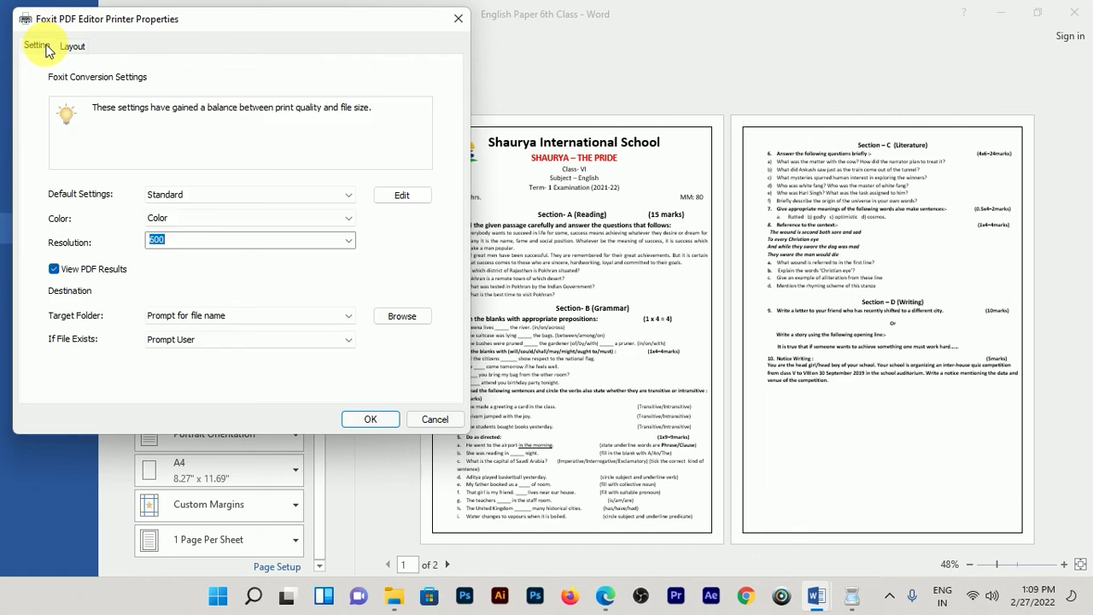
left_click(457, 21)
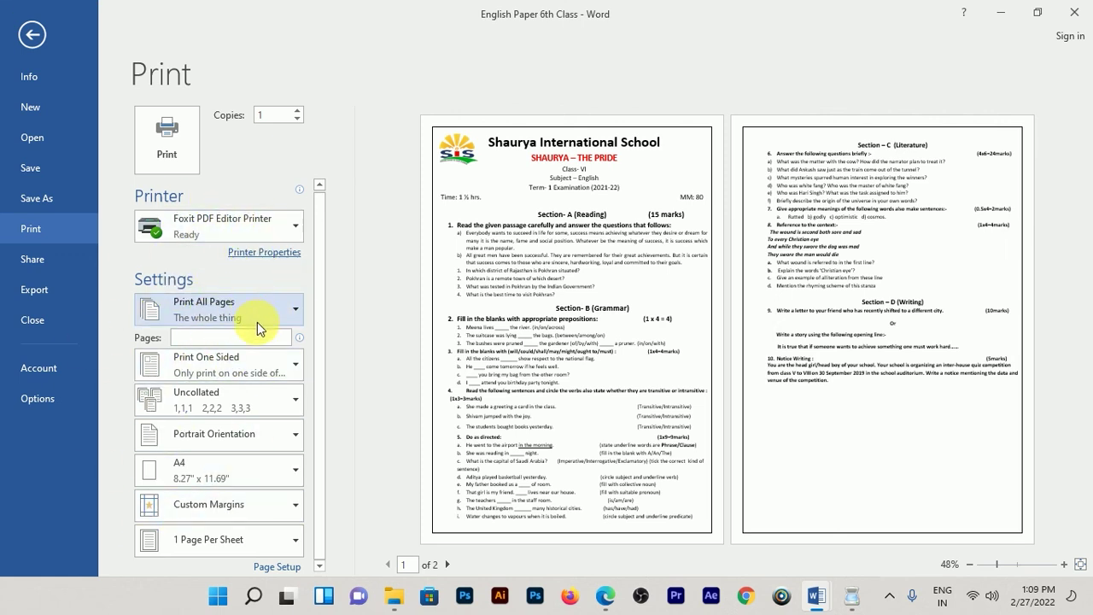
Check the pages-per-sheet print options and return to the beginning of the exam paper in the document.
left_click(295, 542)
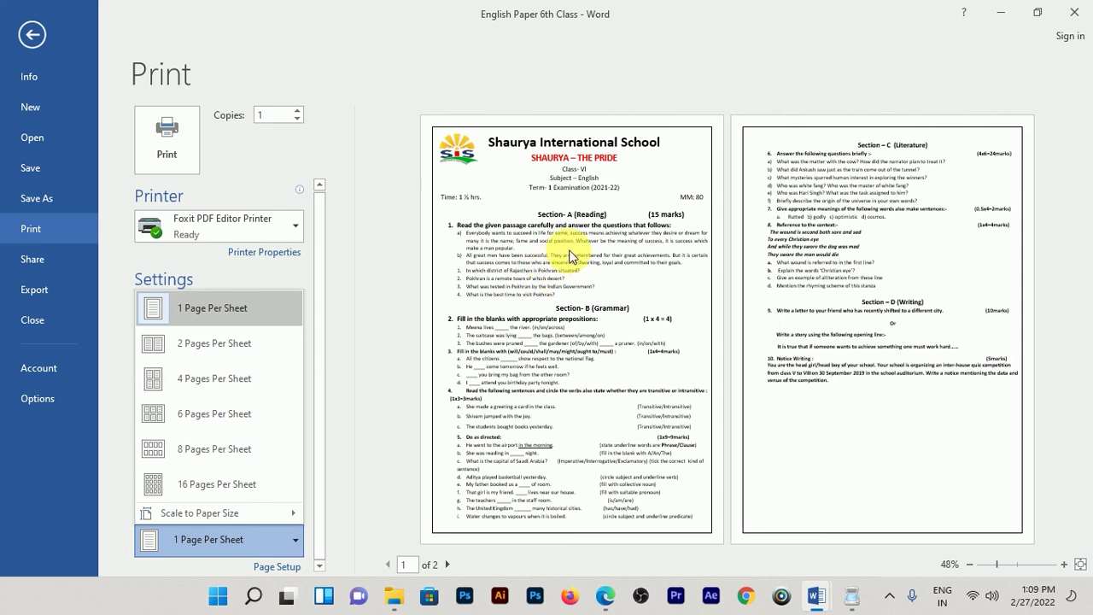
left_click(351, 270)
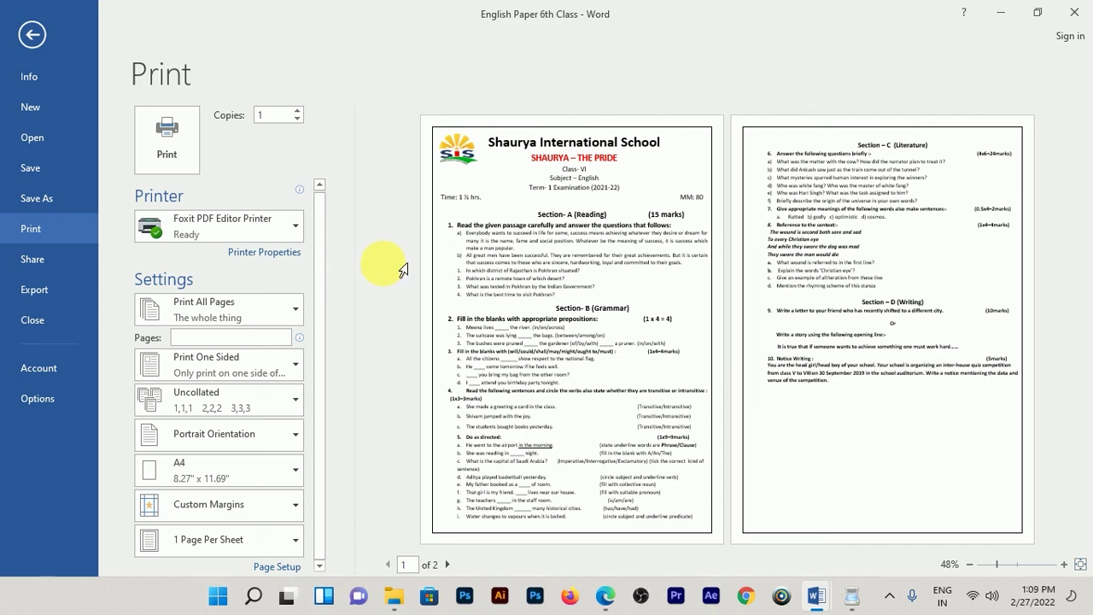
left_click(32, 34)
scroll(632, 316, "up", 3)
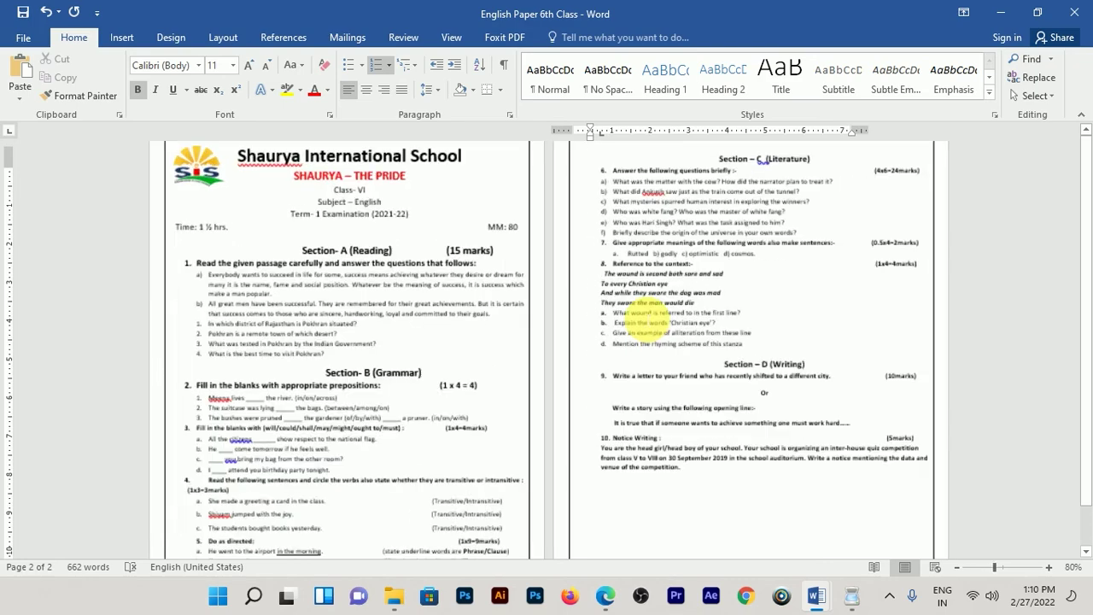
scroll(402, 315, "up", 2)
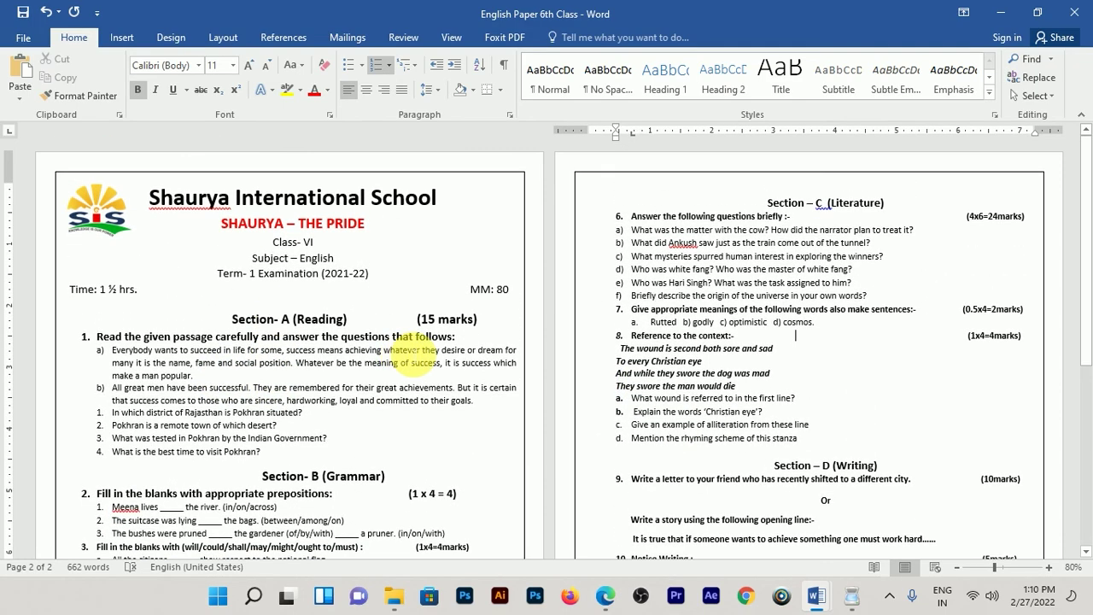